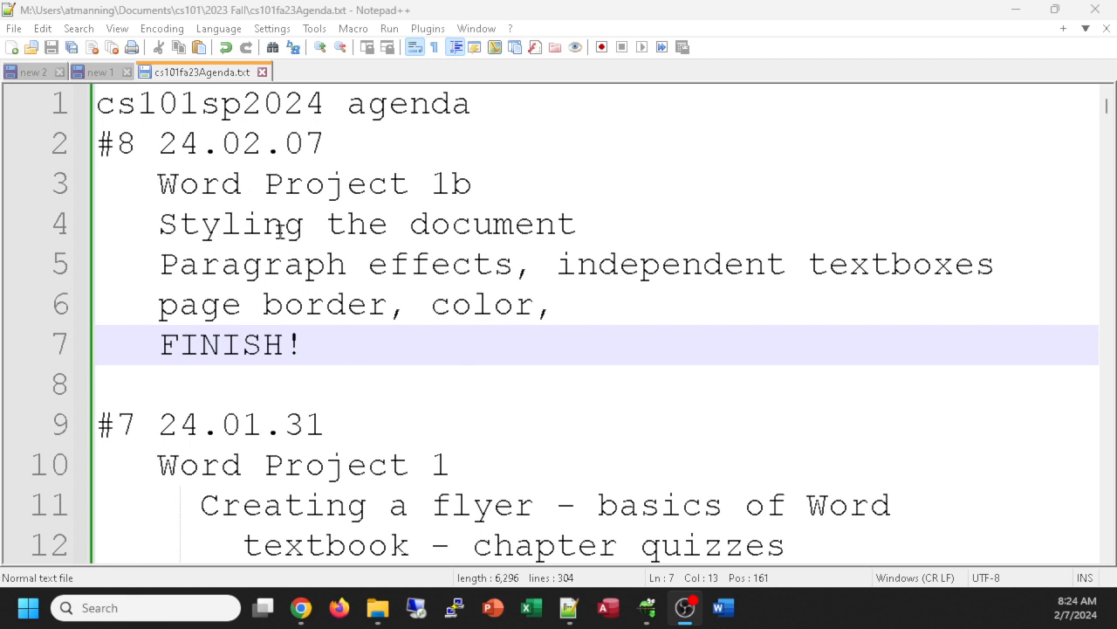
Step: Launch Microsoft Word from its taskbar icon, leaving the Notepad++ class agenda
{"action": "left_click", "coordinate": [723, 606]}
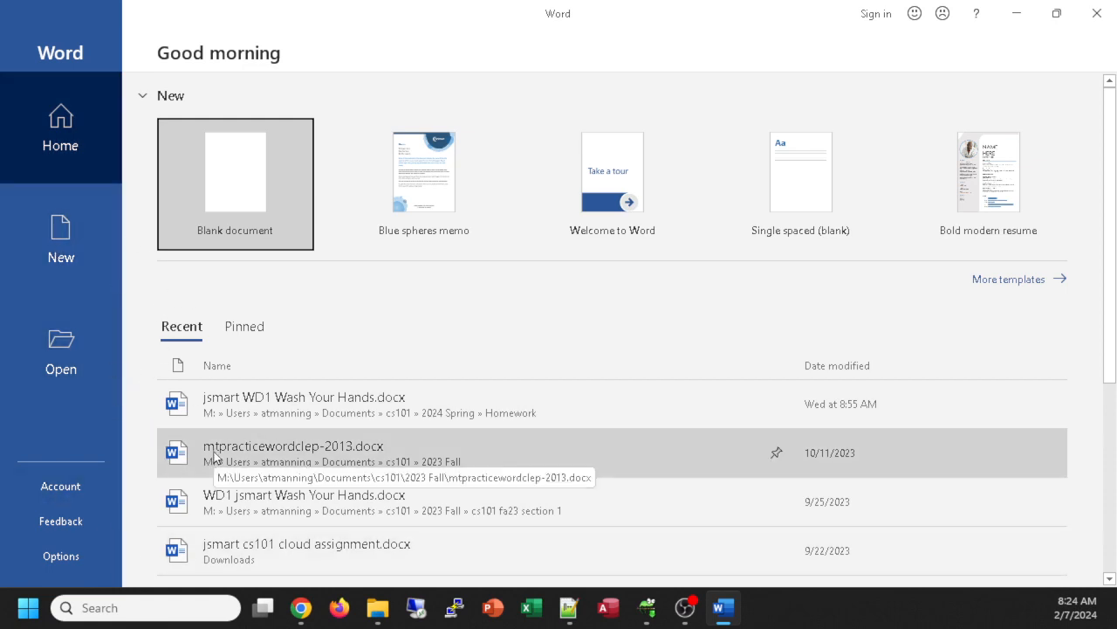
Step: Open the Wash Your Hands .docx from the Recent list and select its WASH YOUR HANDS! title
{"action": "left_click", "coordinate": [269, 416]}
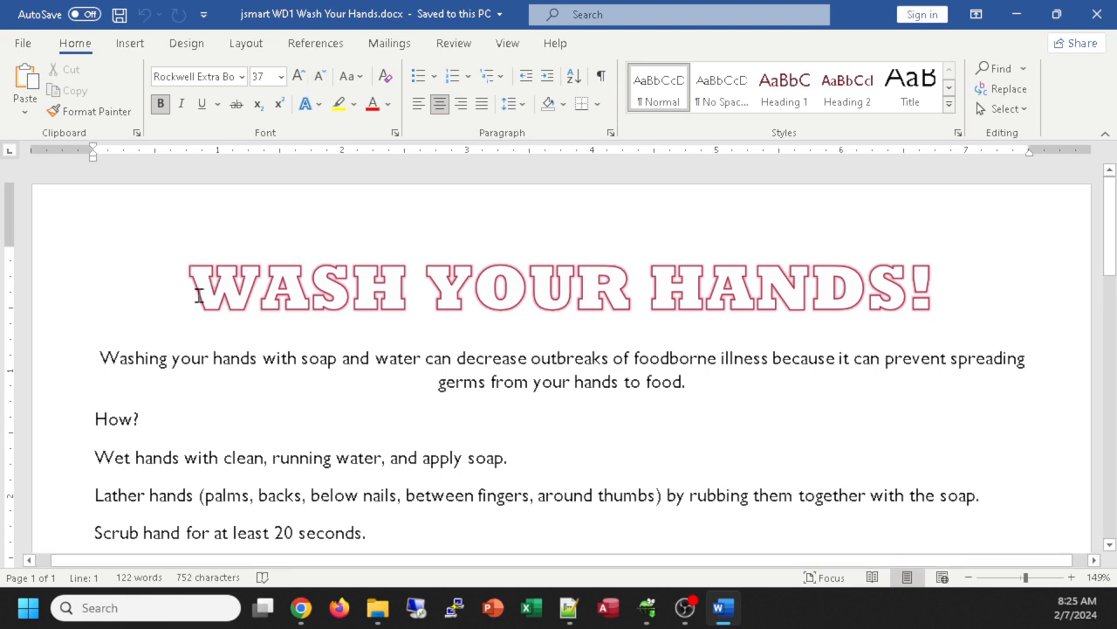
{"action": "left_click_drag", "start_coordinate": [200, 288], "coordinate": [934, 297]}
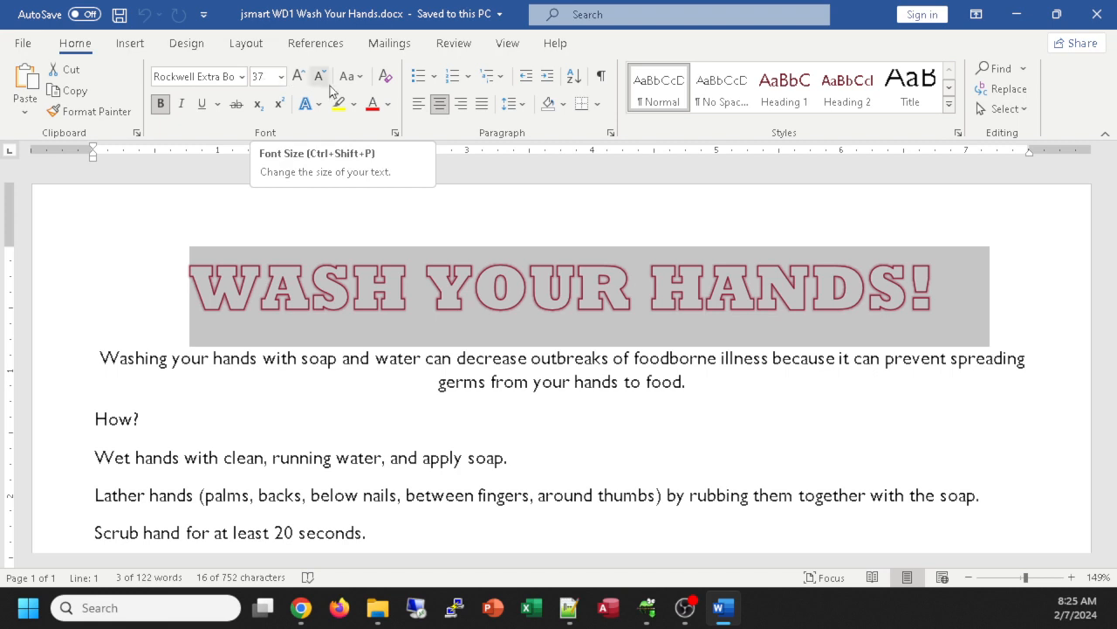
Step: Apply the Fill: White, Outline: Red, Glow: Red text effect to the selected title
{"action": "left_click", "coordinate": [242, 76]}
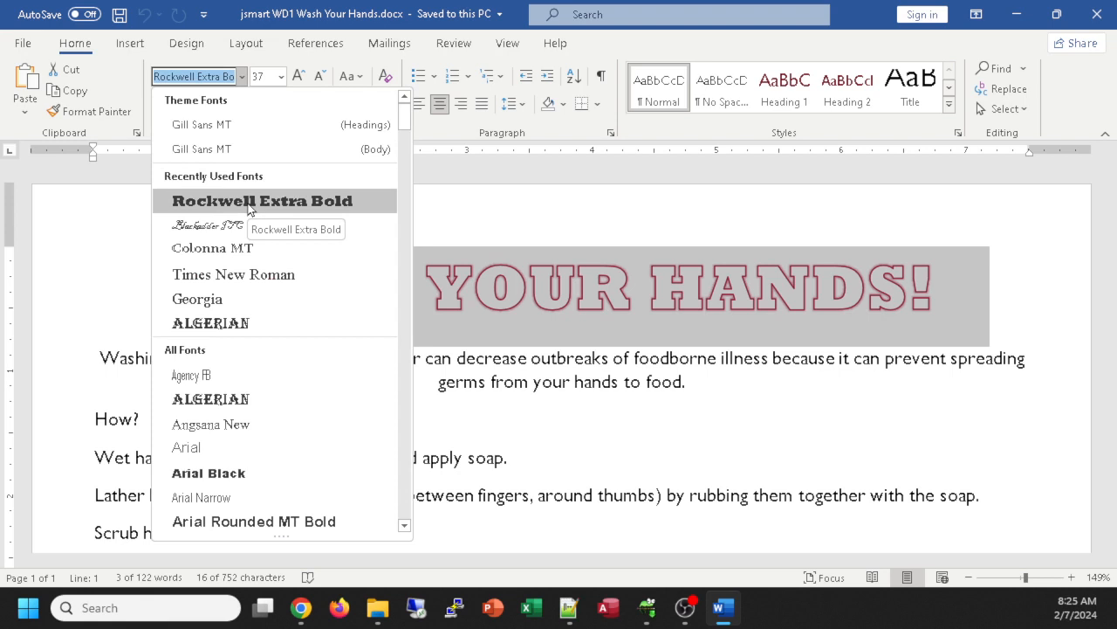
{"action": "left_click", "coordinate": [561, 197]}
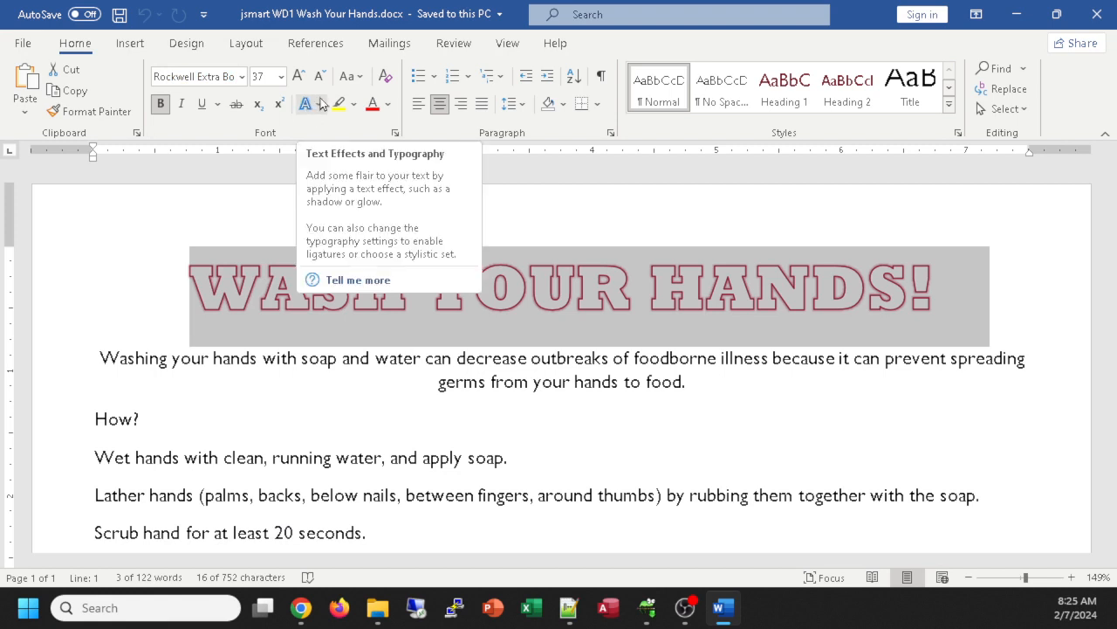
{"action": "left_click", "coordinate": [322, 104]}
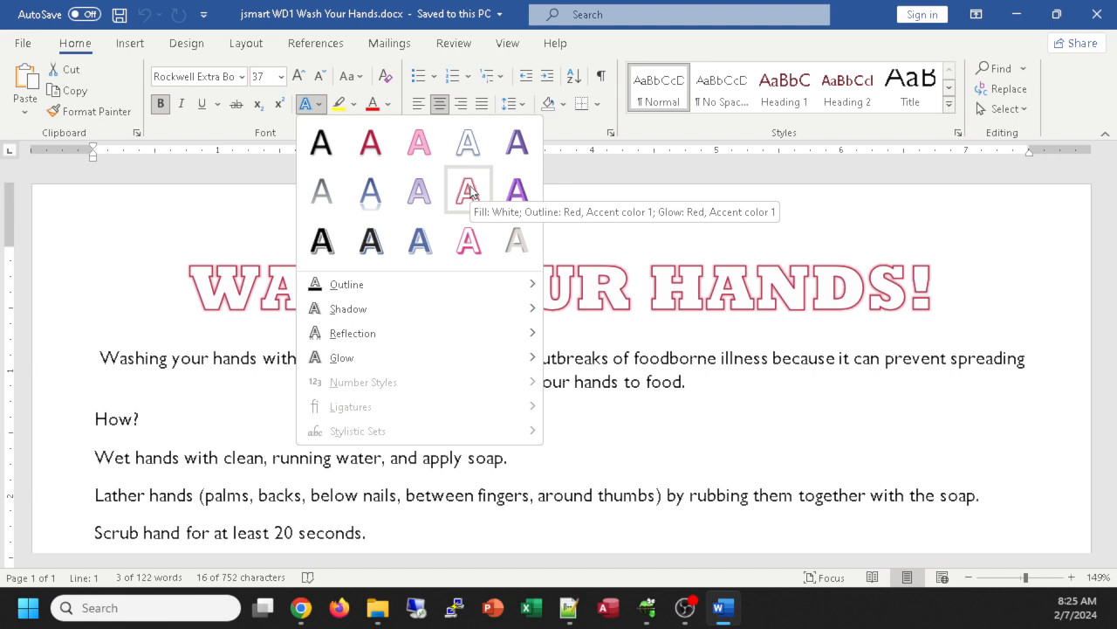
{"action": "left_click", "coordinate": [469, 192]}
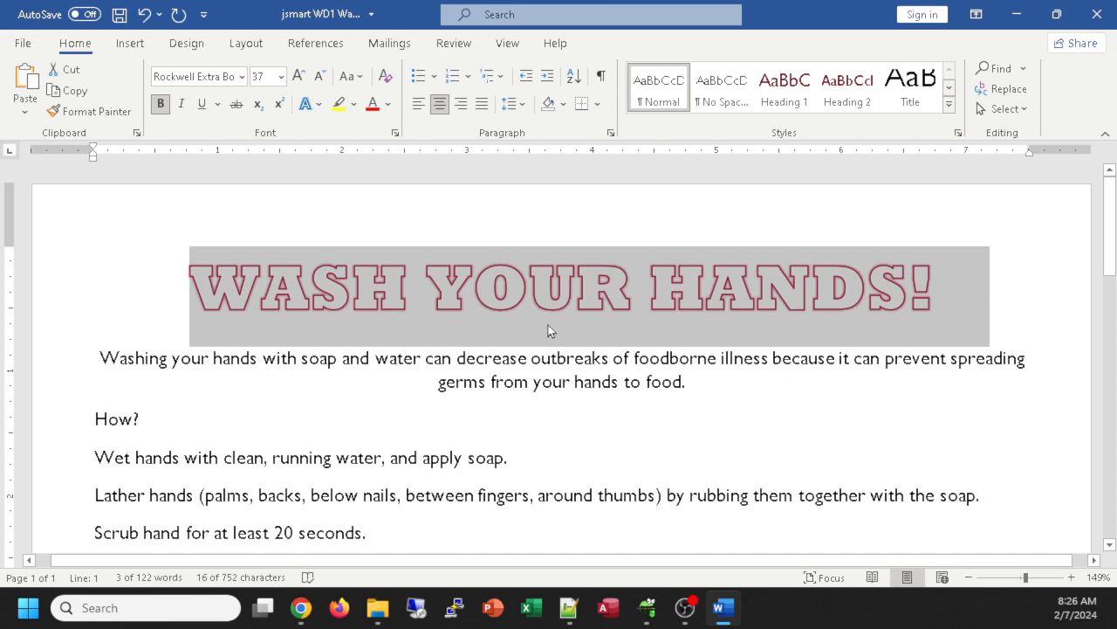
{"action": "key", "text": "alt+Tab"}
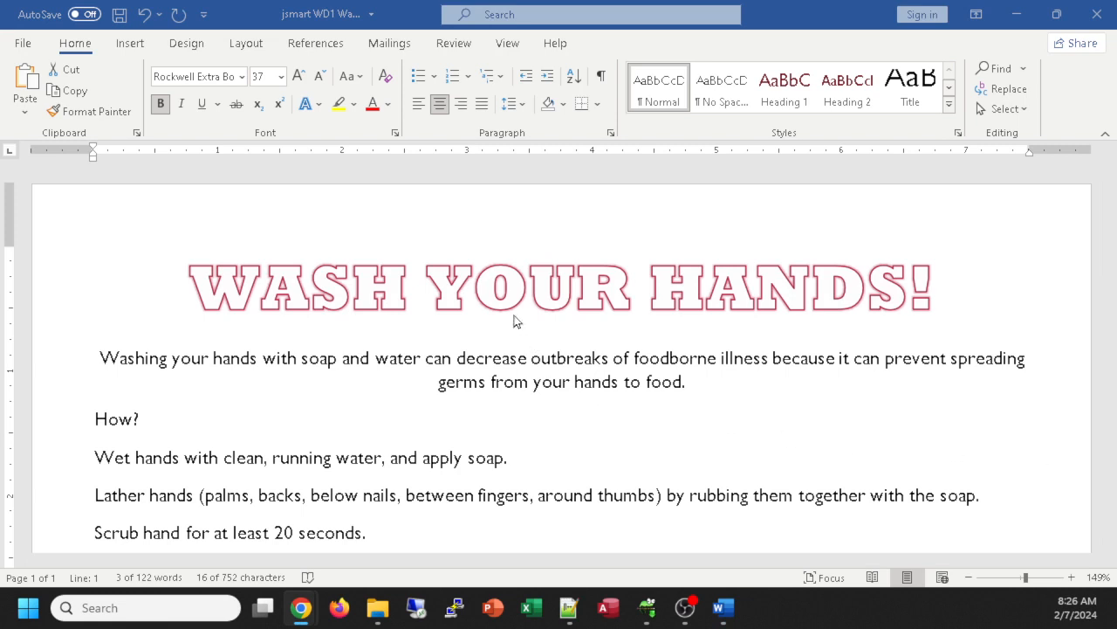
{"action": "left_click", "coordinate": [818, 18]}
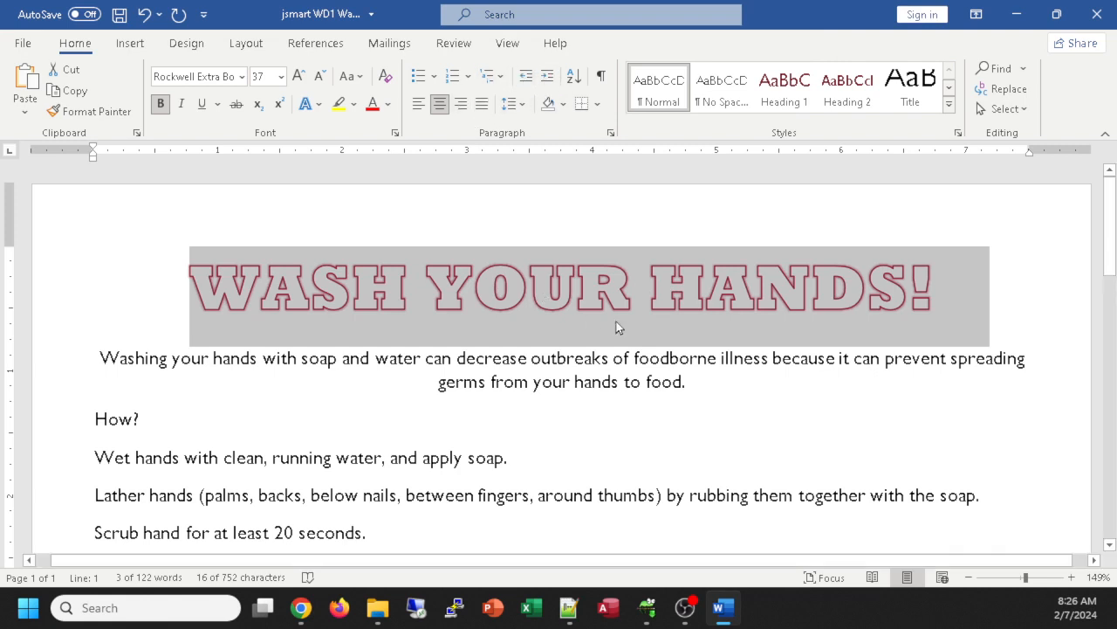
{"action": "left_click", "coordinate": [576, 298]}
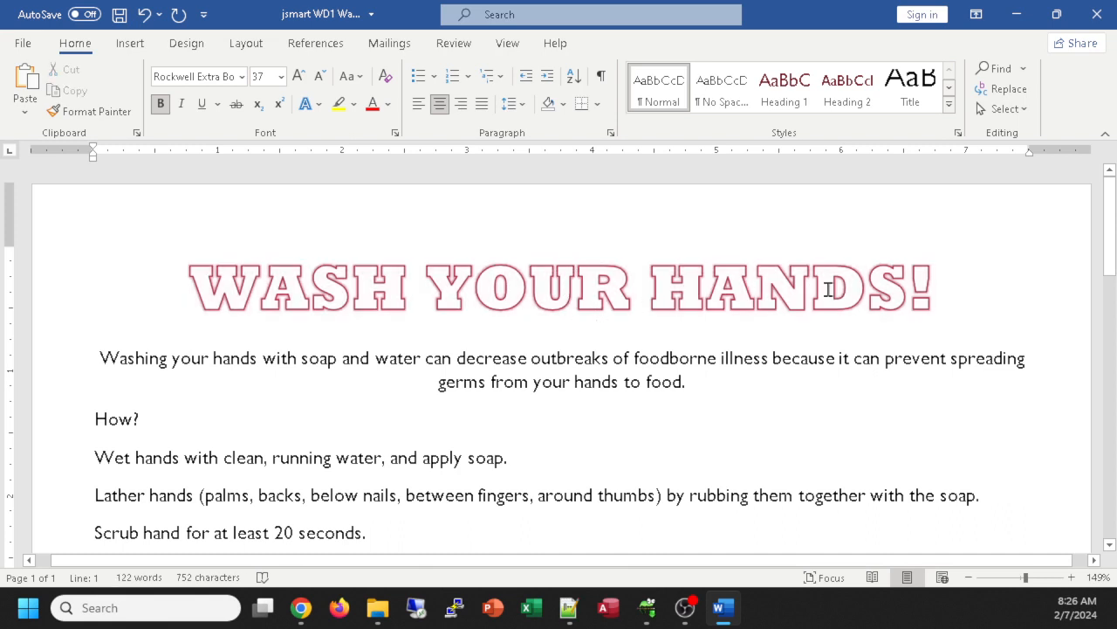
{"action": "left_click", "coordinate": [564, 105]}
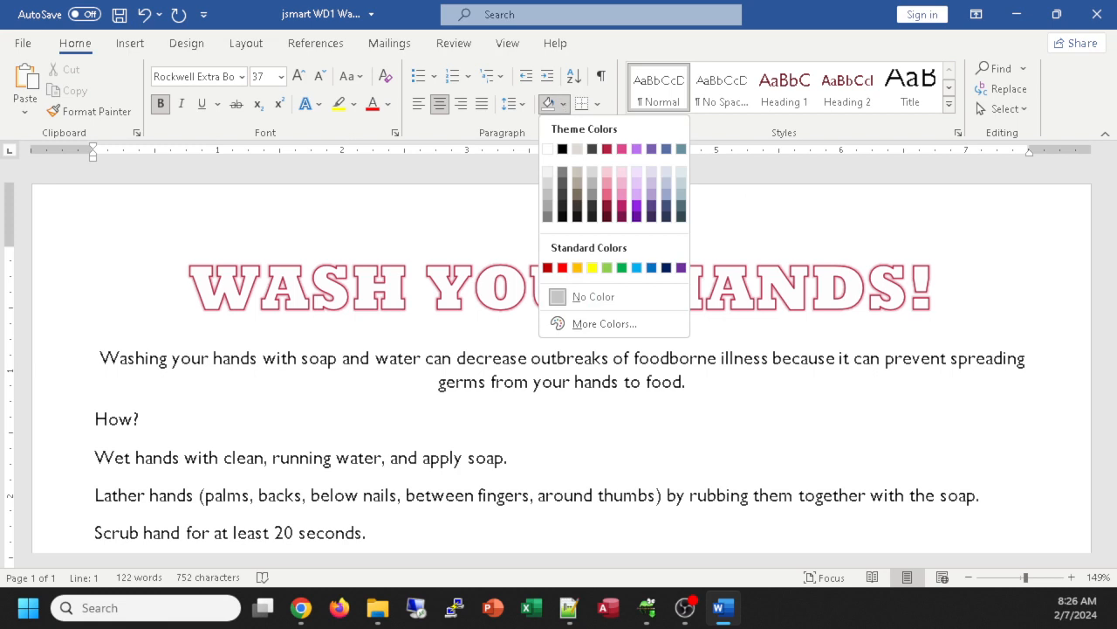
{"action": "key", "text": "alt+Tab"}
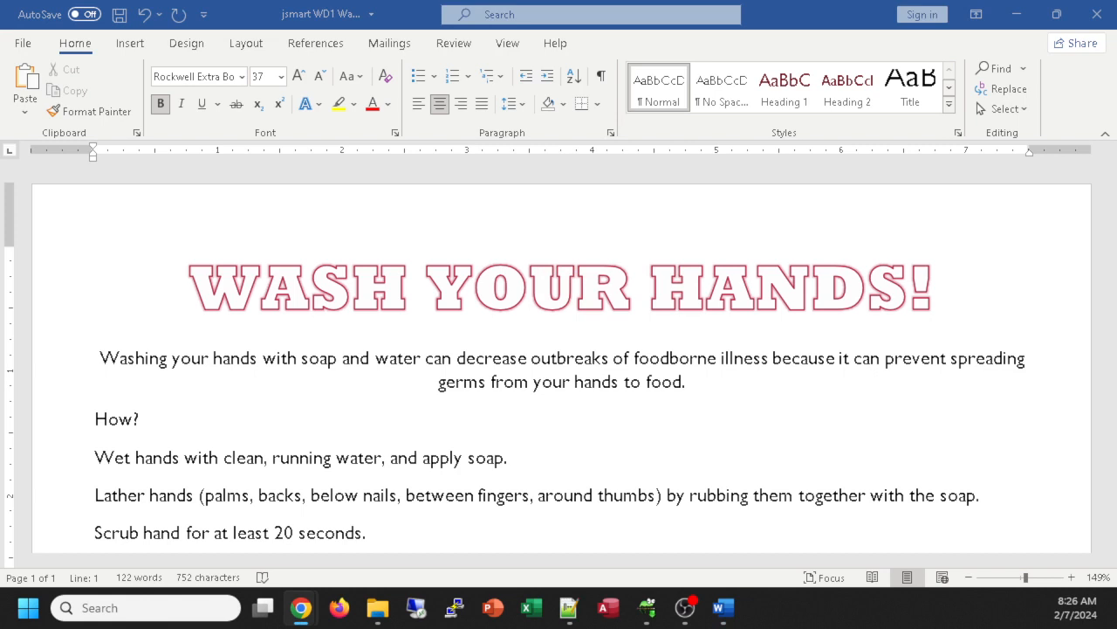
{"action": "left_click", "coordinate": [563, 104]}
Step: Shade the title paragraph with Indigo, Accent 5, Darker 25%
{"action": "left_click", "coordinate": [564, 104]}
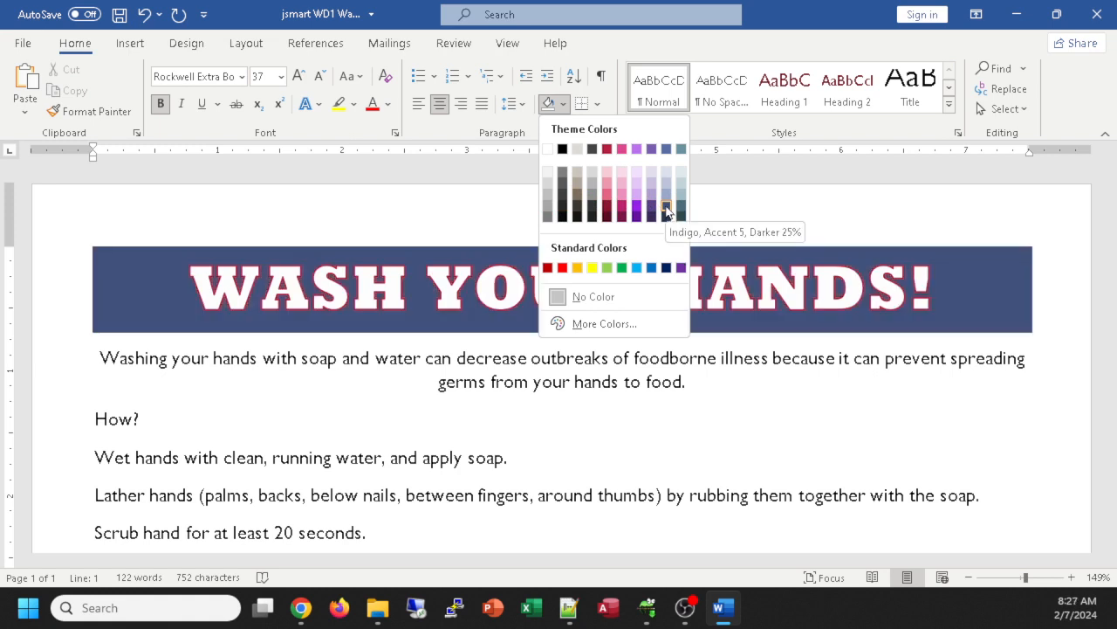
{"action": "left_click", "coordinate": [665, 210]}
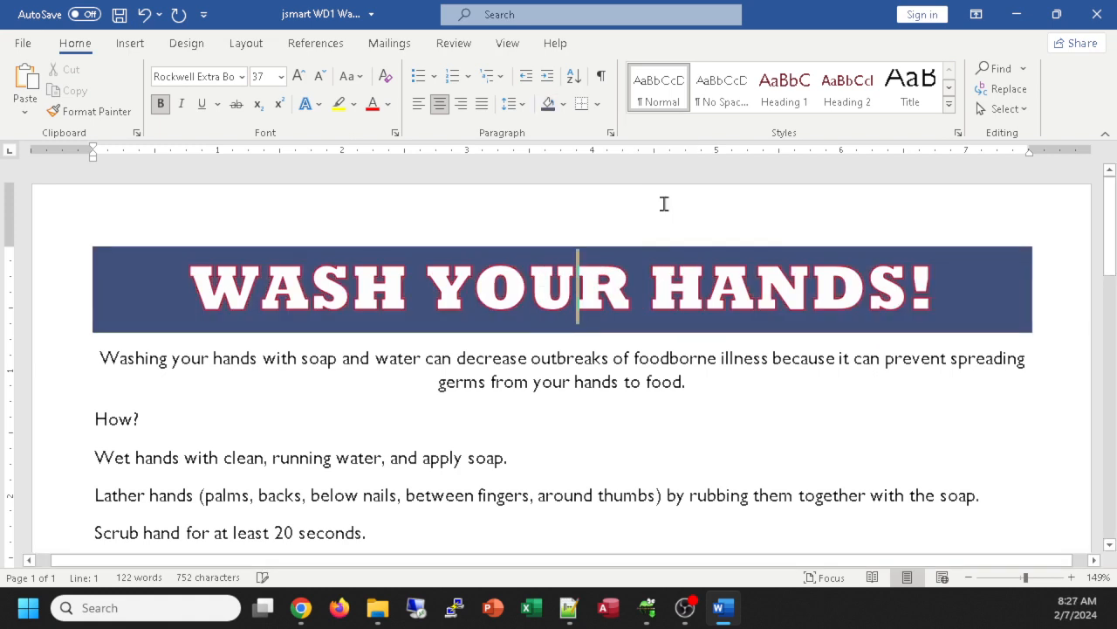
{"action": "left_click", "coordinate": [563, 104]}
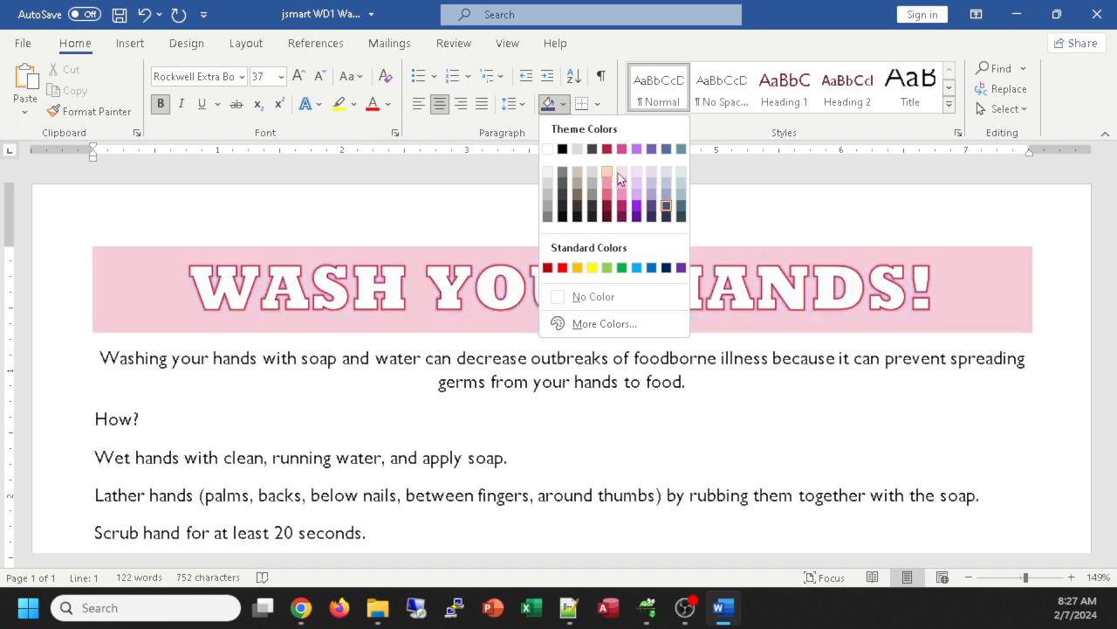
{"action": "left_click", "coordinate": [720, 196]}
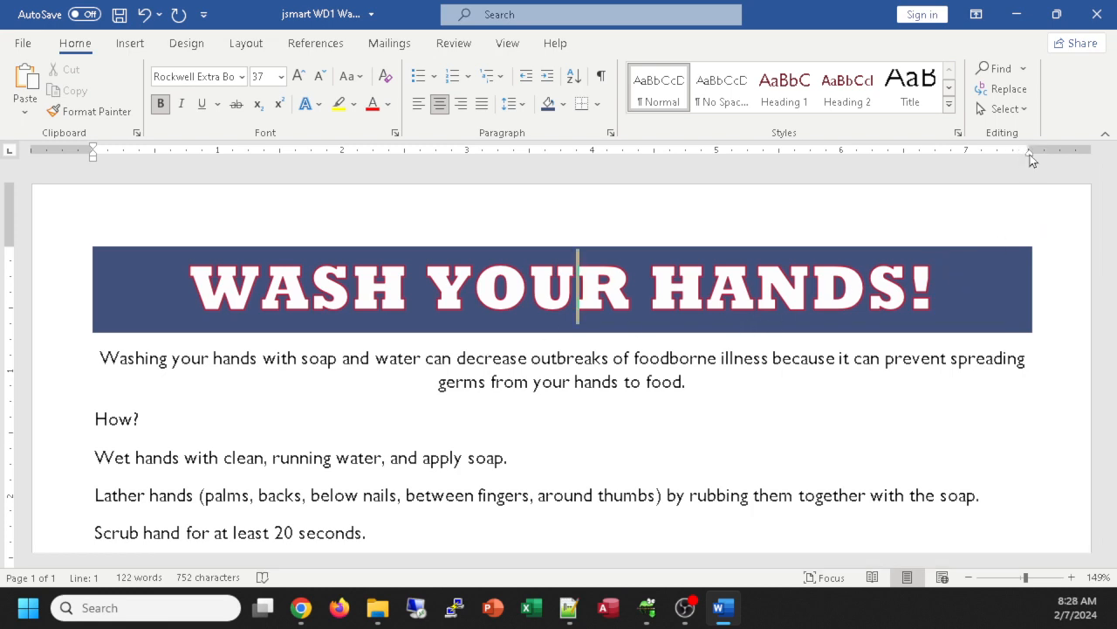
{"action": "mouse_move", "coordinate": [1027, 146]}
{"action": "left_mouse_down"}
{"action": "mouse_move", "coordinate": [944, 162]}
{"action": "mouse_move", "coordinate": [668, 156]}
{"action": "mouse_move", "coordinate": [414, 188]}
{"action": "mouse_move", "coordinate": [621, 161]}
{"action": "mouse_move", "coordinate": [825, 167]}
{"action": "mouse_move", "coordinate": [642, 155]}
{"action": "mouse_move", "coordinate": [846, 169]}
{"action": "mouse_move", "coordinate": [1008, 161]}
{"action": "left_mouse_up"}
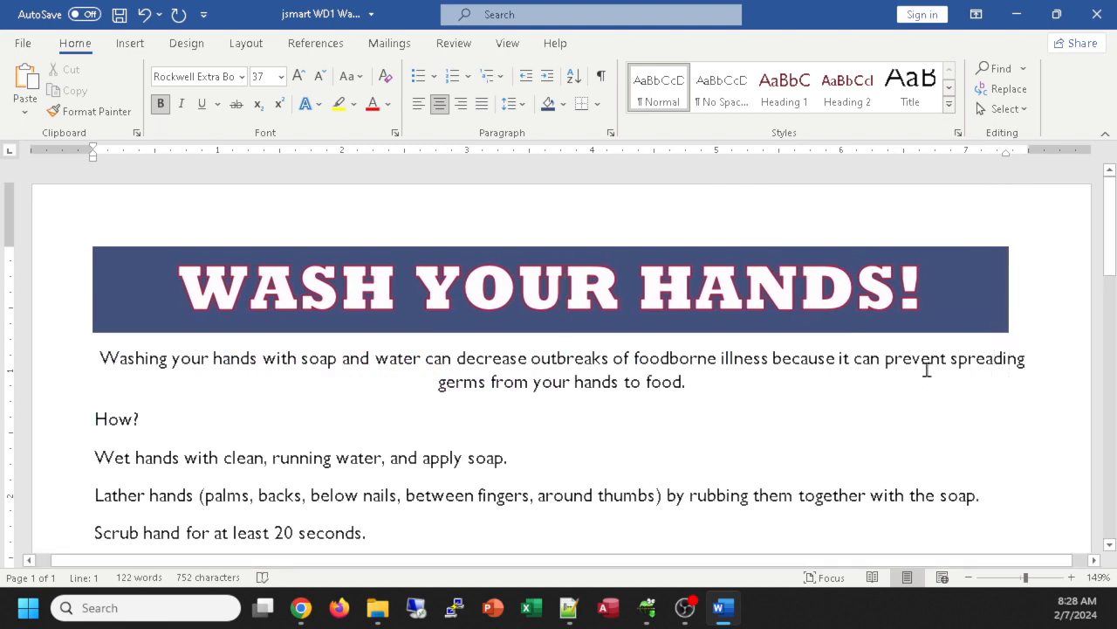
{"action": "left_click", "coordinate": [928, 361]}
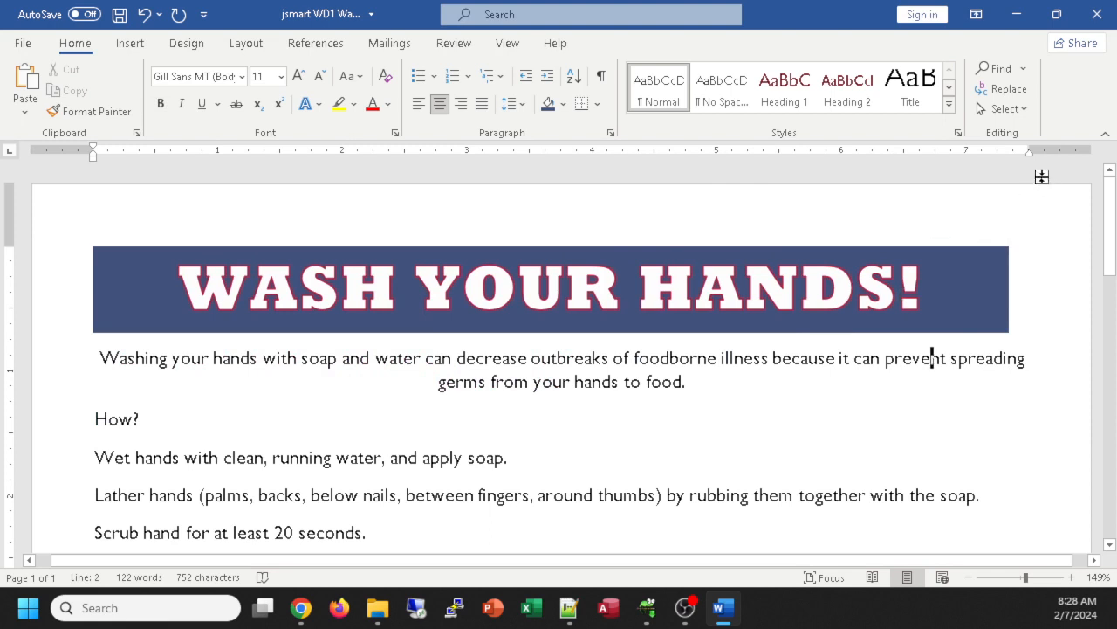
{"action": "left_click", "coordinate": [932, 291]}
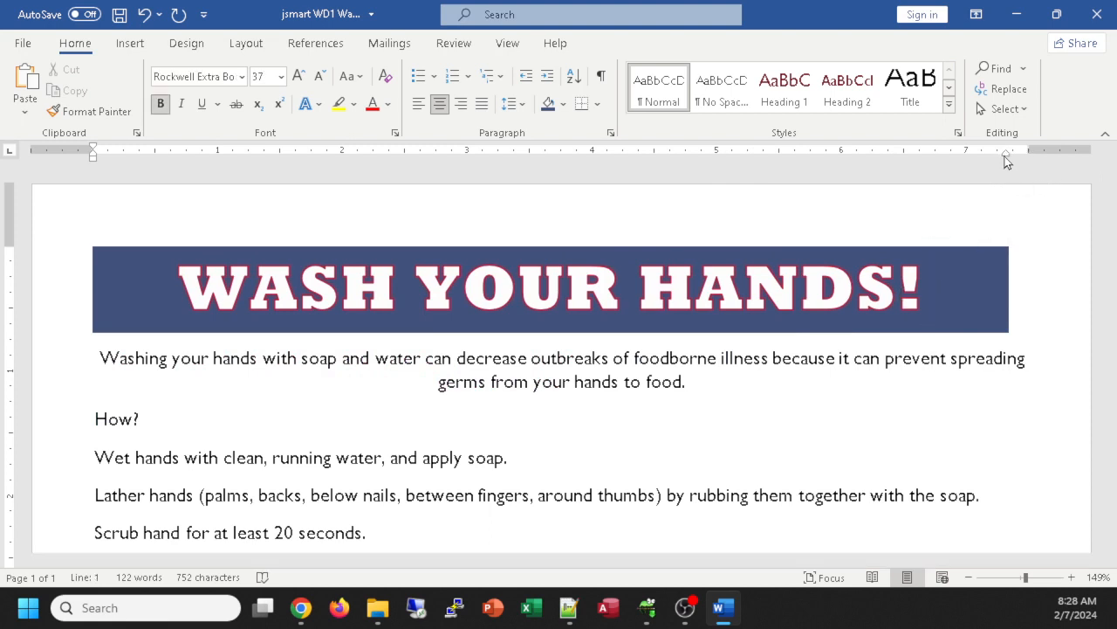
{"action": "left_click_drag", "start_coordinate": [1007, 155], "coordinate": [1030, 162]}
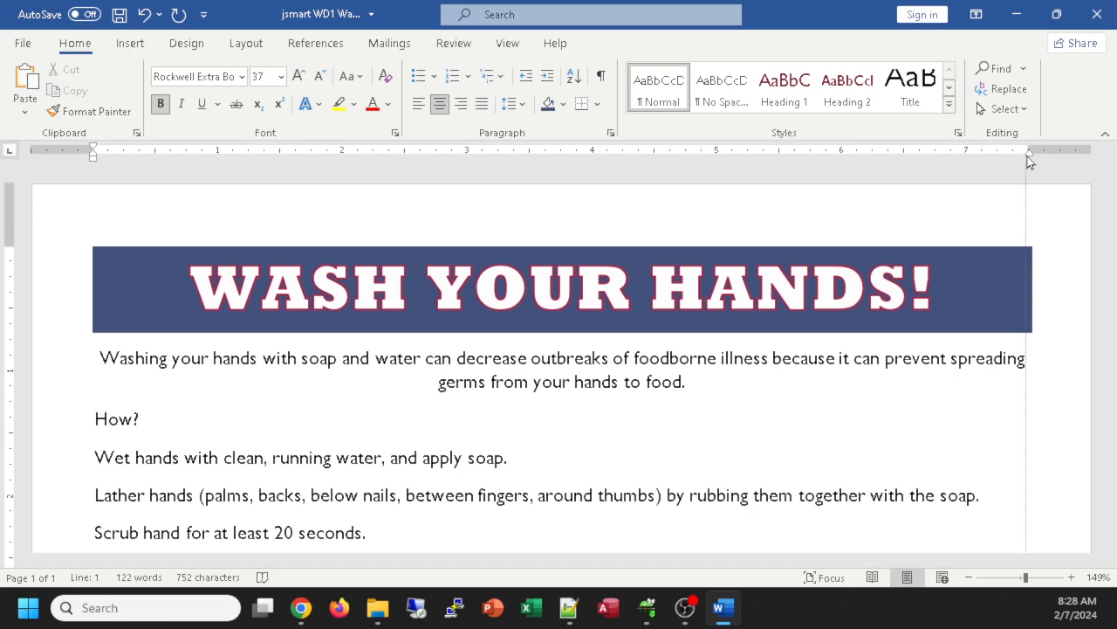
{"action": "mouse_move", "coordinate": [1027, 158]}
{"action": "left_mouse_down"}
{"action": "mouse_move", "coordinate": [963, 160]}
{"action": "mouse_move", "coordinate": [1030, 161]}
{"action": "left_mouse_up"}
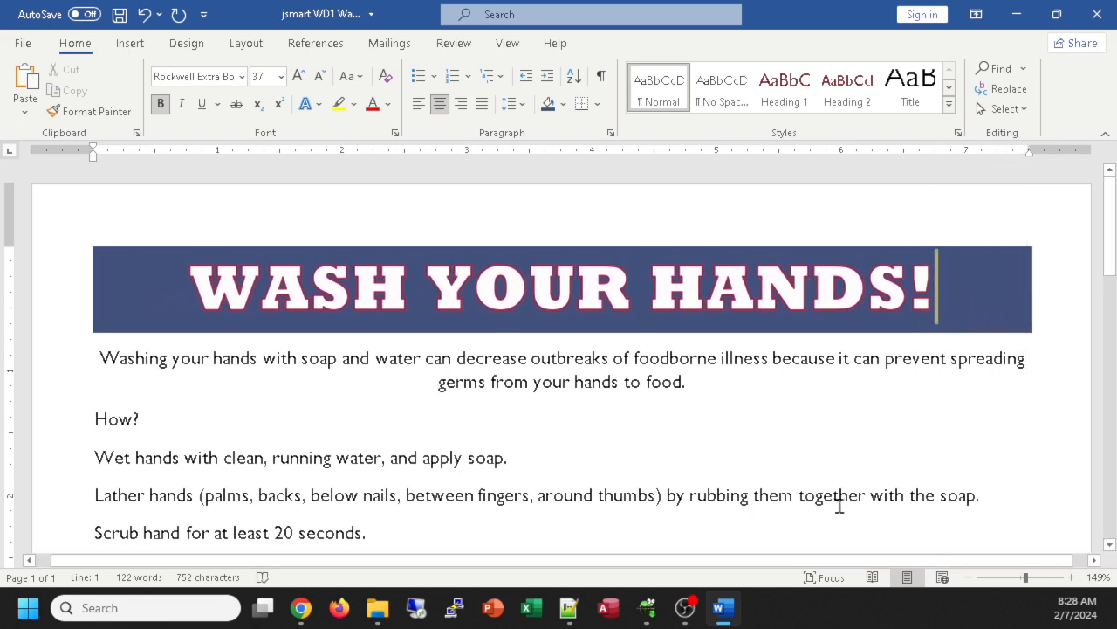
{"action": "left_click", "coordinate": [839, 503]}
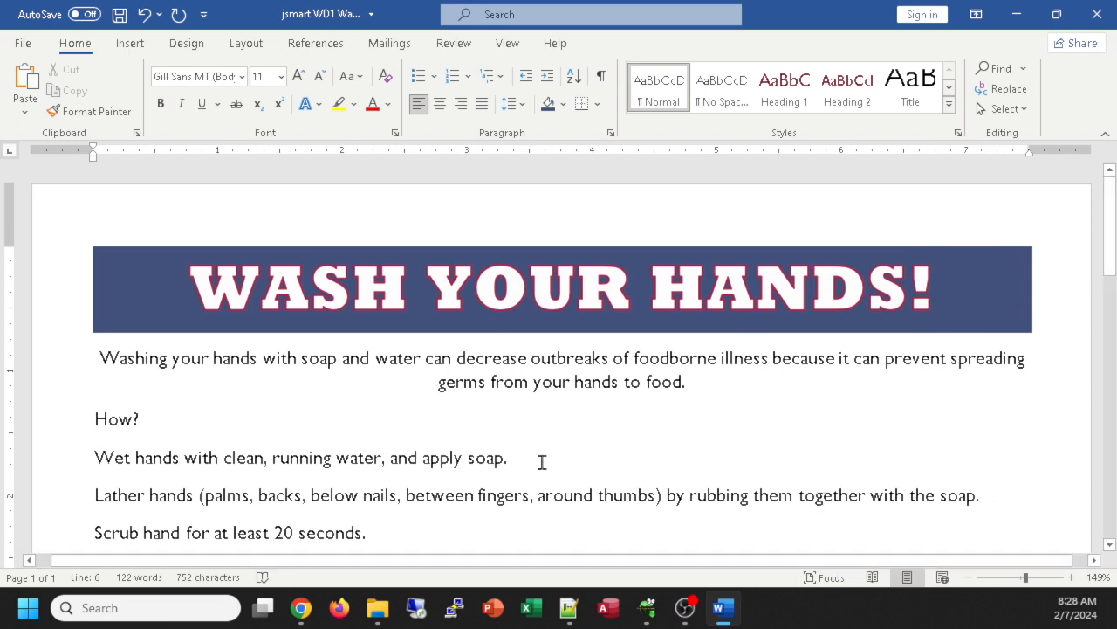
{"action": "left_click", "coordinate": [586, 382]}
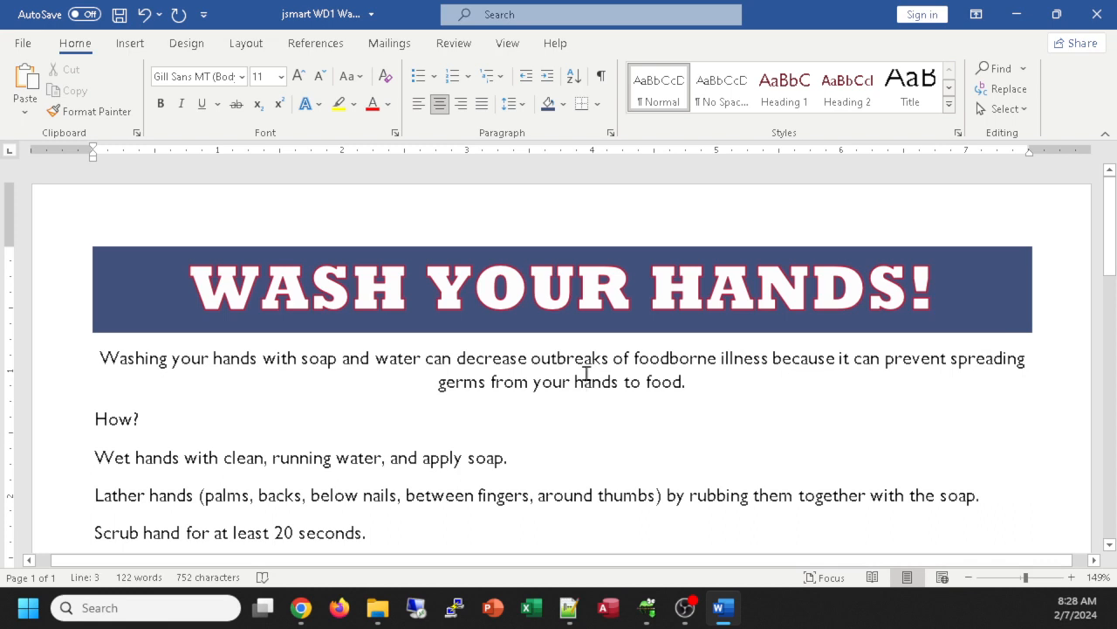
{"action": "left_click", "coordinate": [813, 288]}
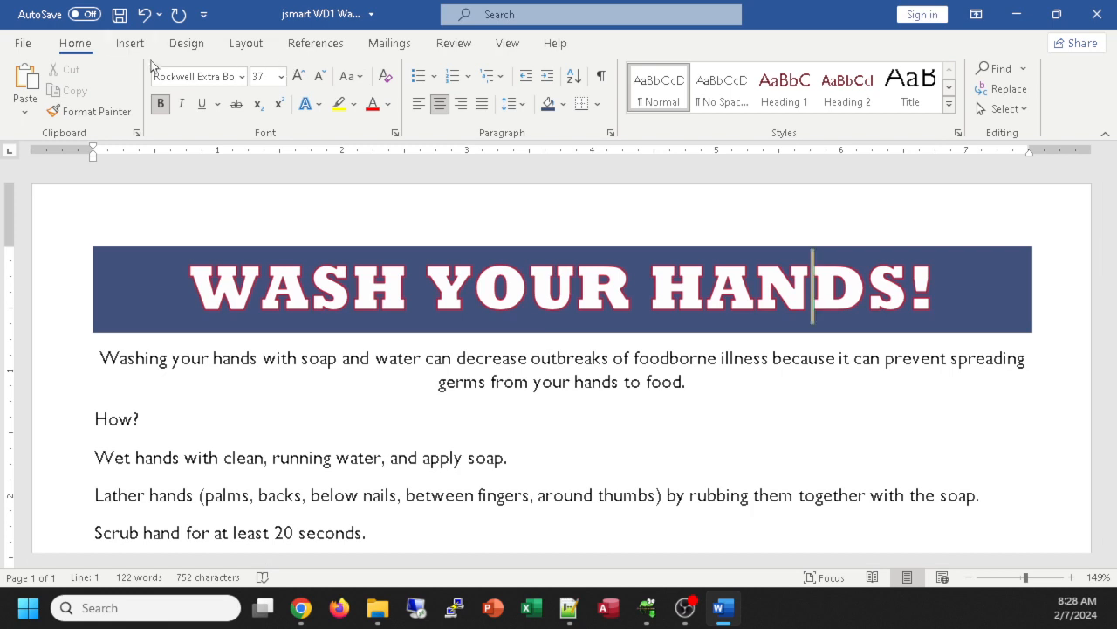
Step: Draw a wide blank text box just beneath the title band, over the intro sentence
{"action": "left_click", "coordinate": [131, 46]}
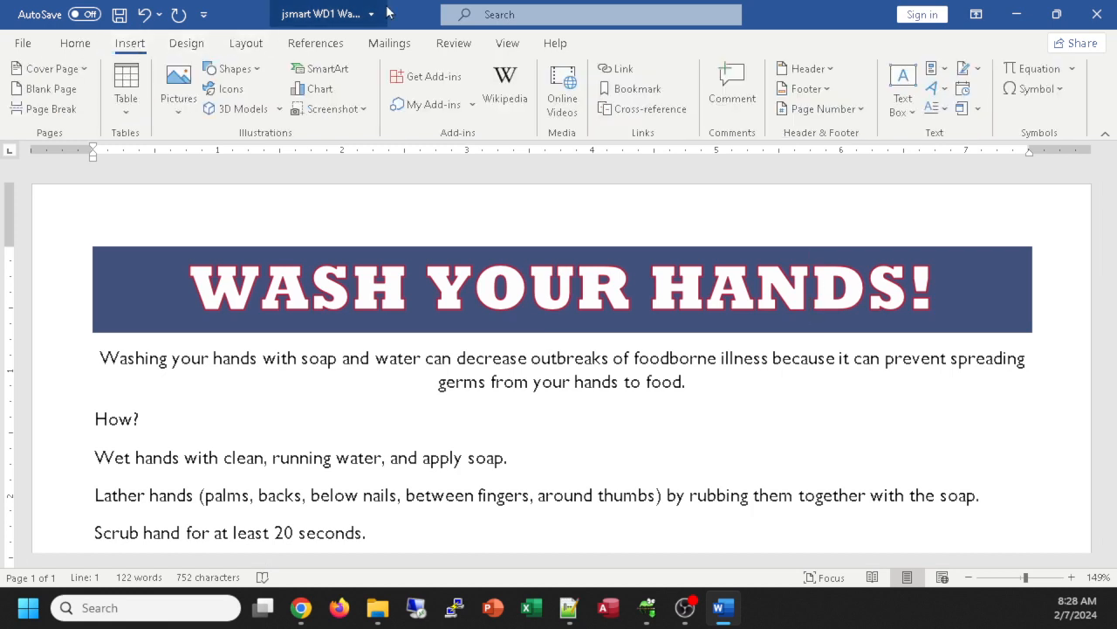
{"action": "left_click", "coordinate": [909, 83]}
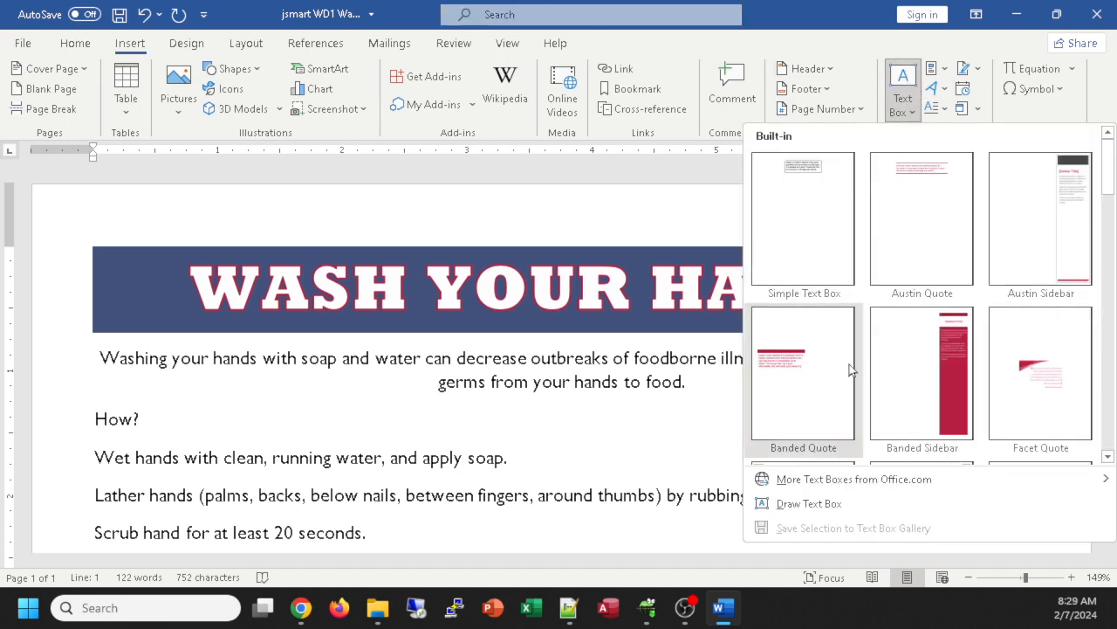
{"action": "left_click", "coordinate": [803, 505]}
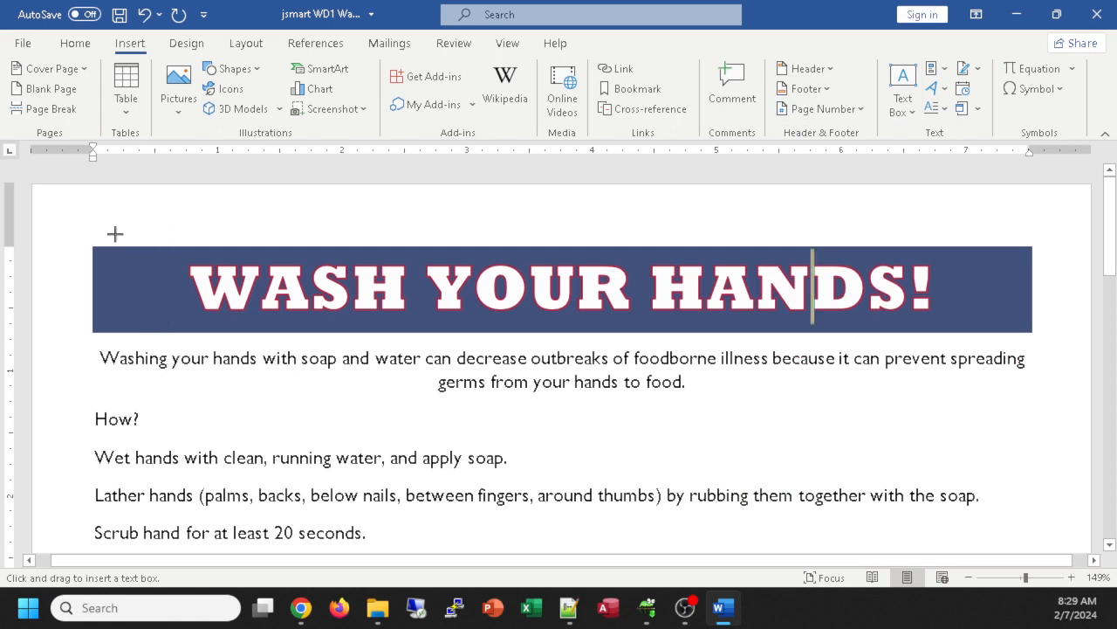
{"action": "left_click_drag", "start_coordinate": [140, 317], "coordinate": [1060, 404]}
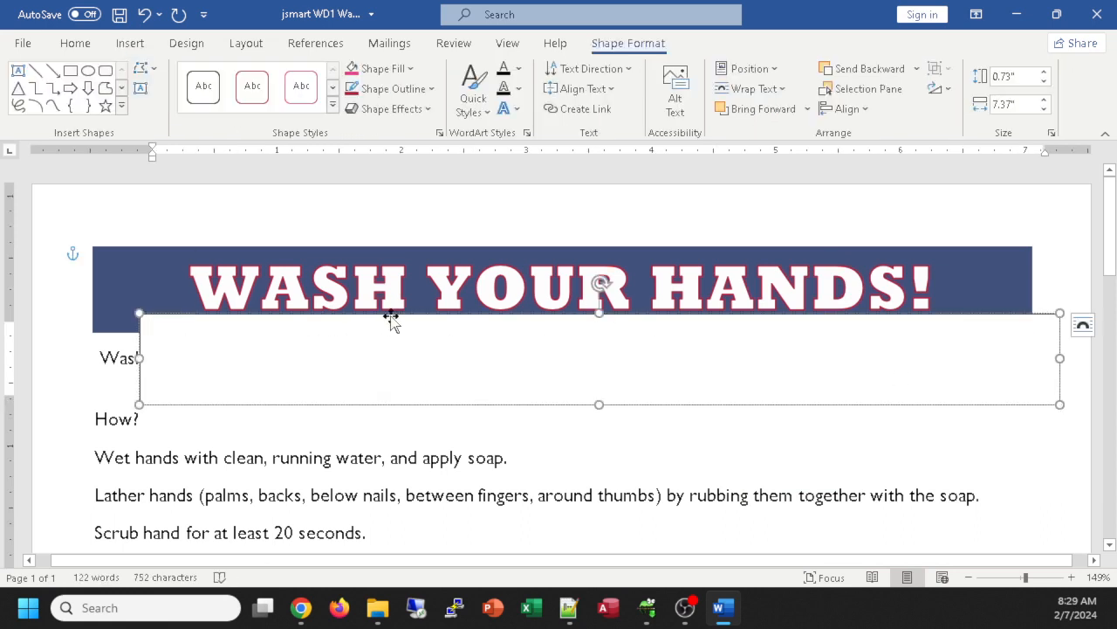
Step: Type 'wash your hands!' into the text box and change it to UPPERCASE
{"action": "type", "text": "wa"}
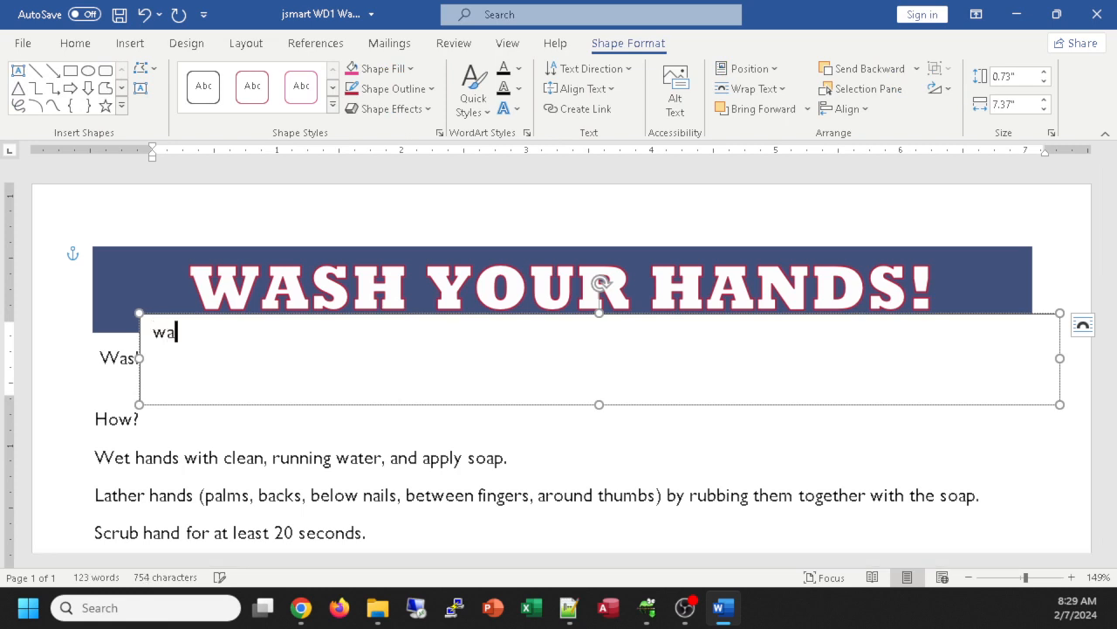
{"action": "type", "text": "sh your "}
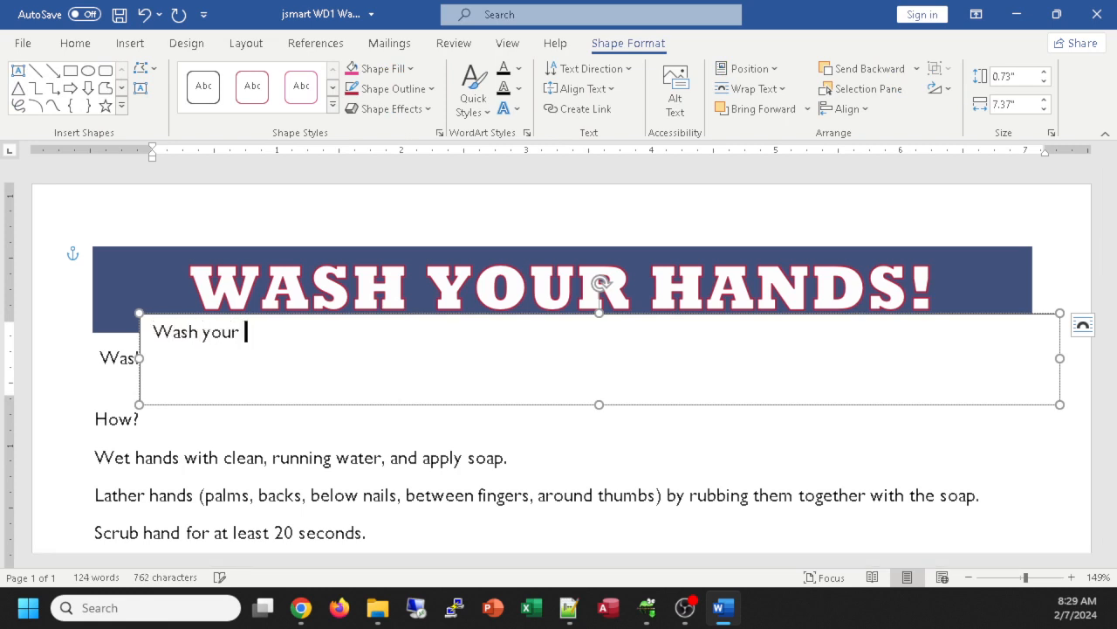
{"action": "type", "text": "hands!"}
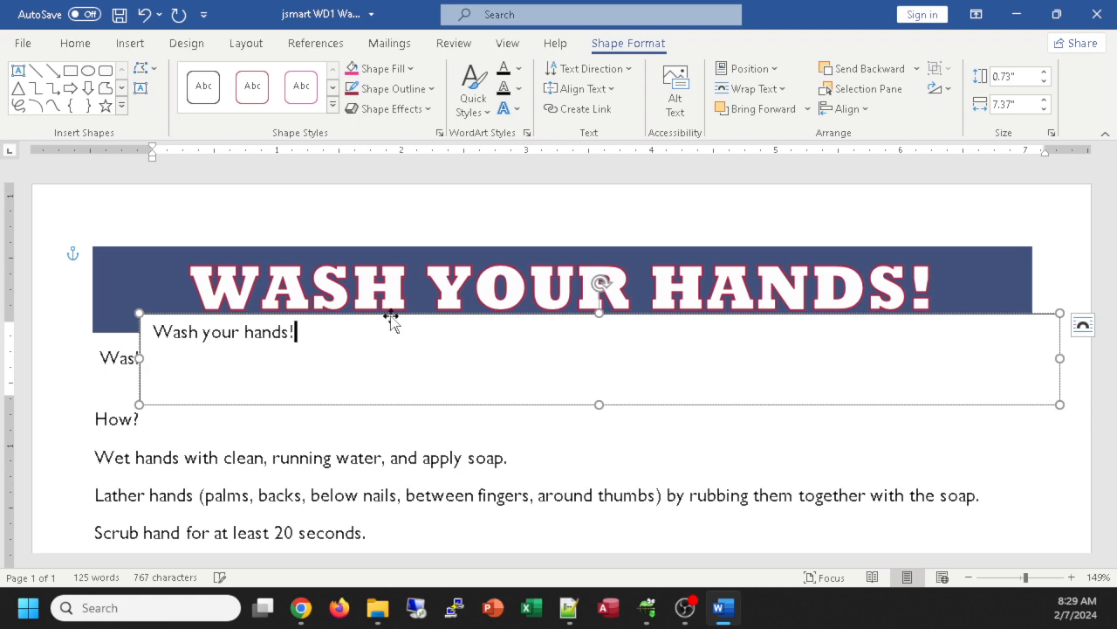
{"action": "key", "text": "ctrl+a"}
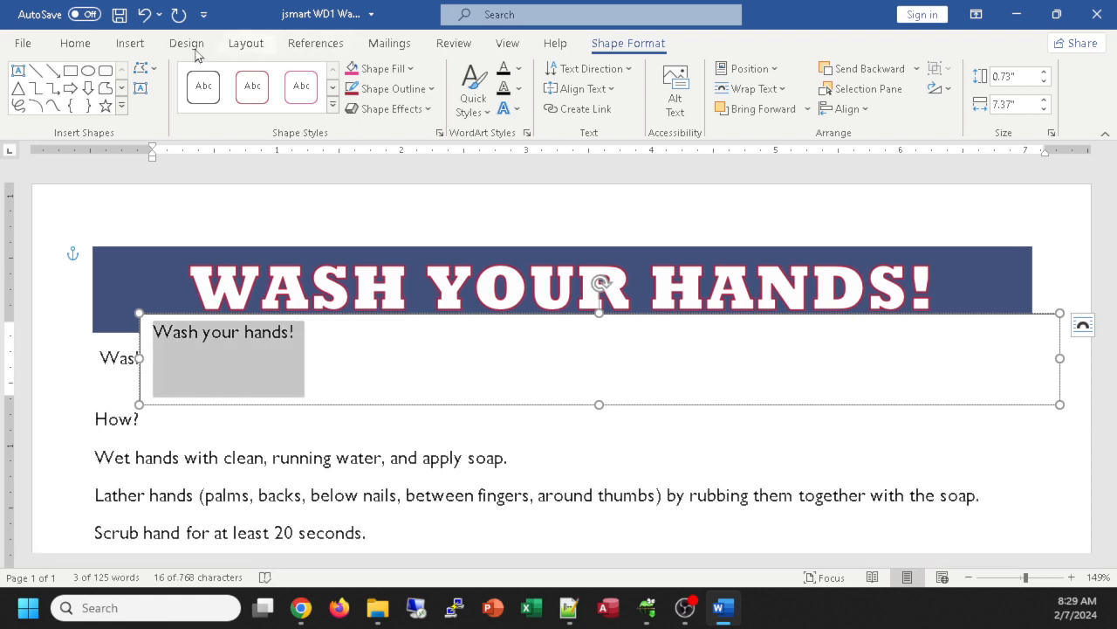
{"action": "left_click", "coordinate": [79, 45]}
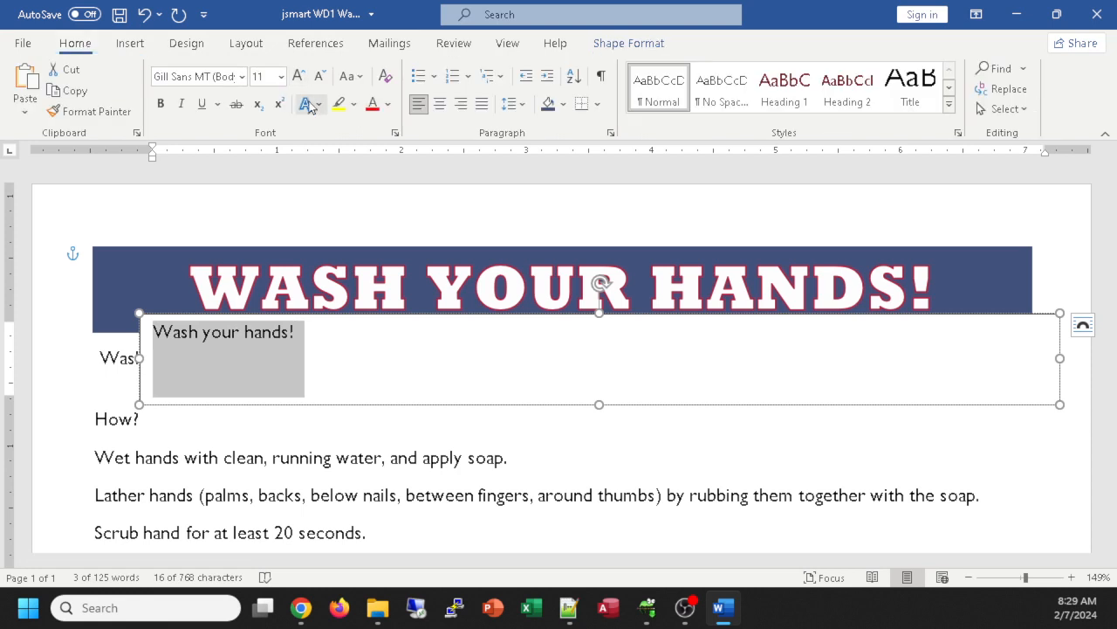
{"action": "left_click", "coordinate": [358, 78]}
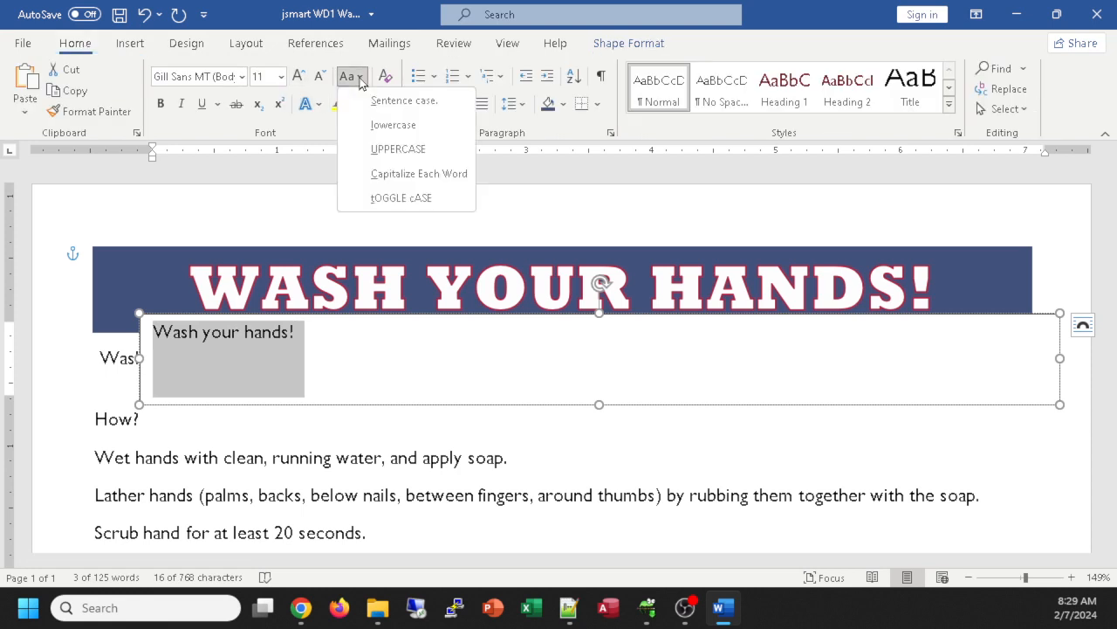
{"action": "left_click", "coordinate": [384, 148]}
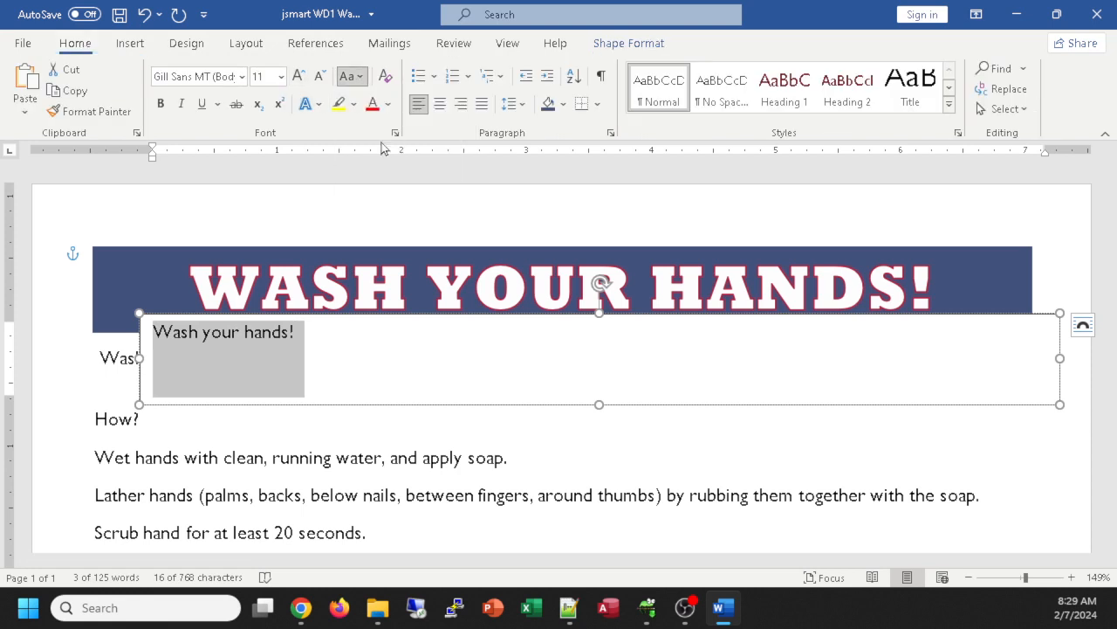
Step: Format the box text as 37 pt Rockwell Extra Bold, centred, with red-outlined letters
{"action": "left_click", "coordinate": [242, 81]}
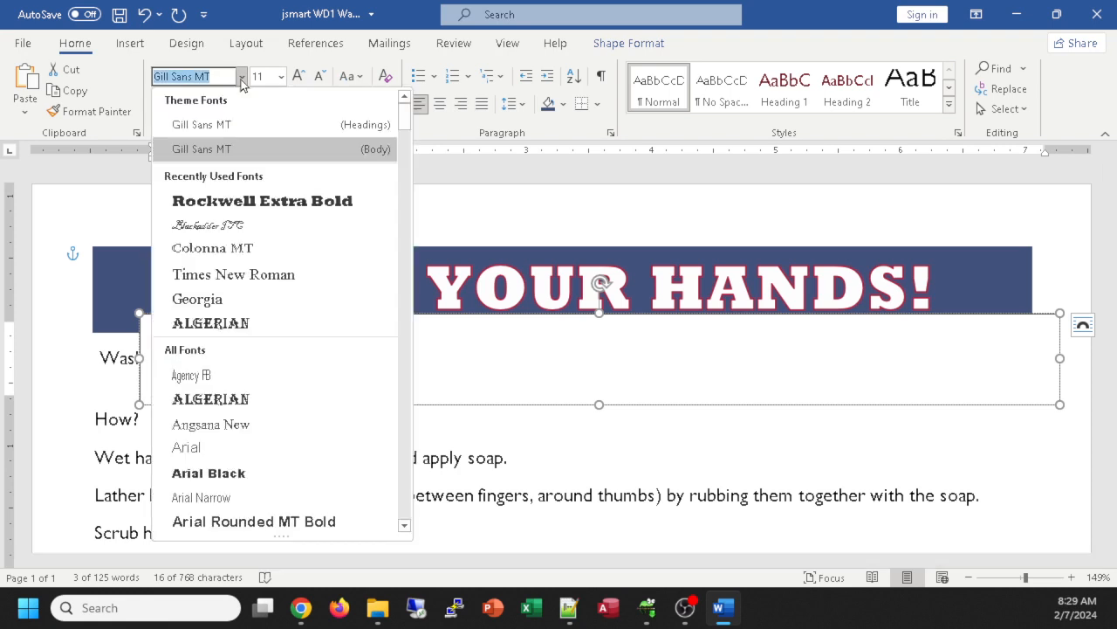
{"action": "left_click", "coordinate": [225, 200]}
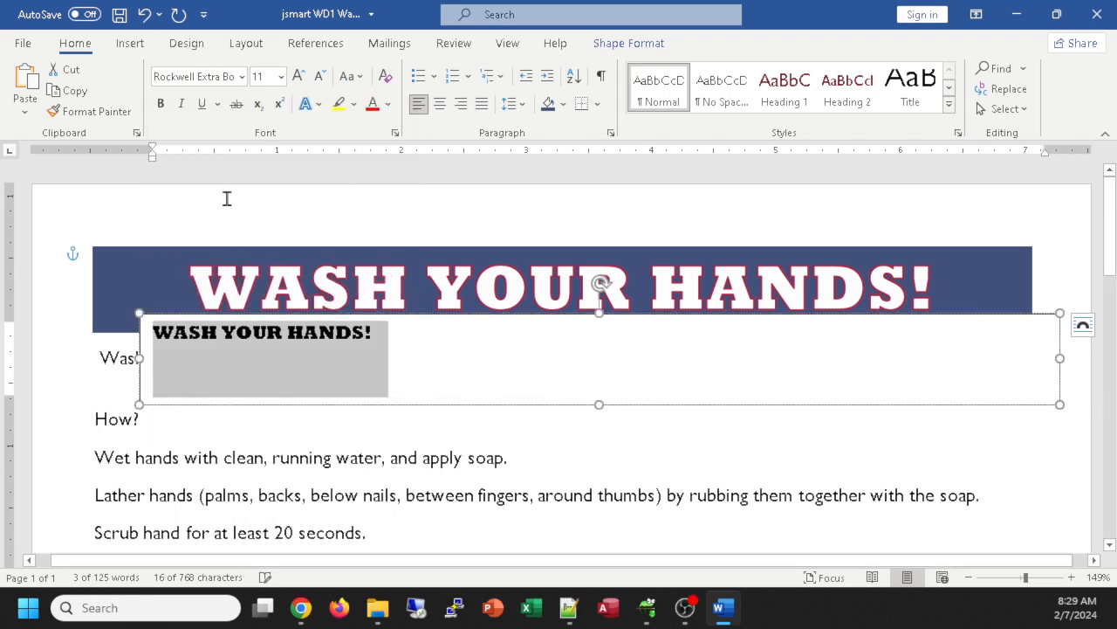
{"action": "left_click", "coordinate": [266, 76]}
{"action": "type", "text": "3"}
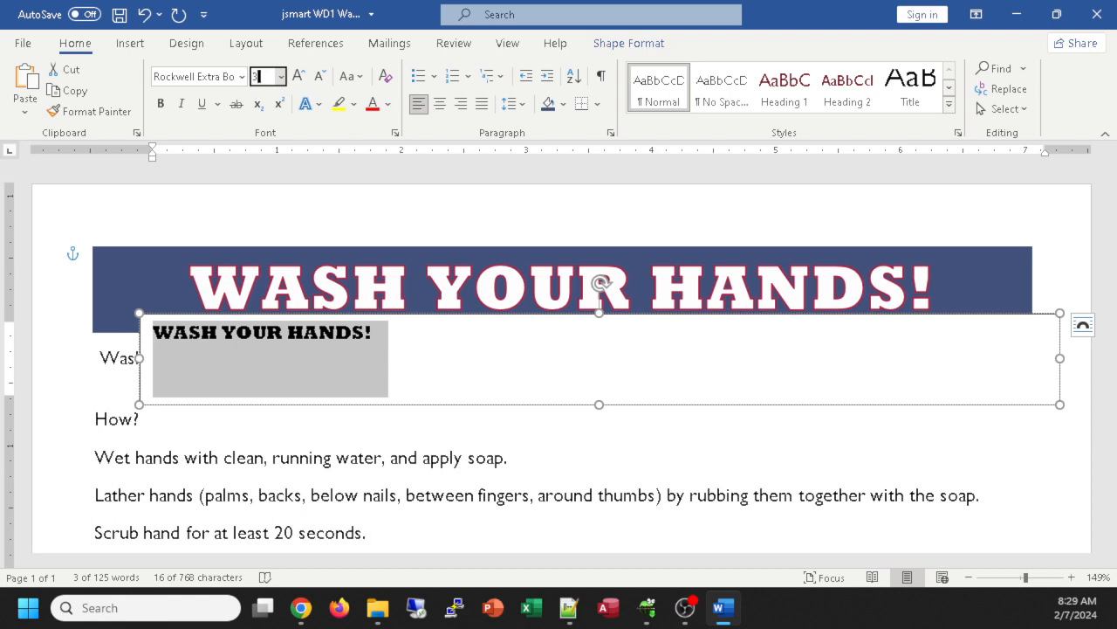
{"action": "type", "text": "7"}
{"action": "key", "text": "Return"}
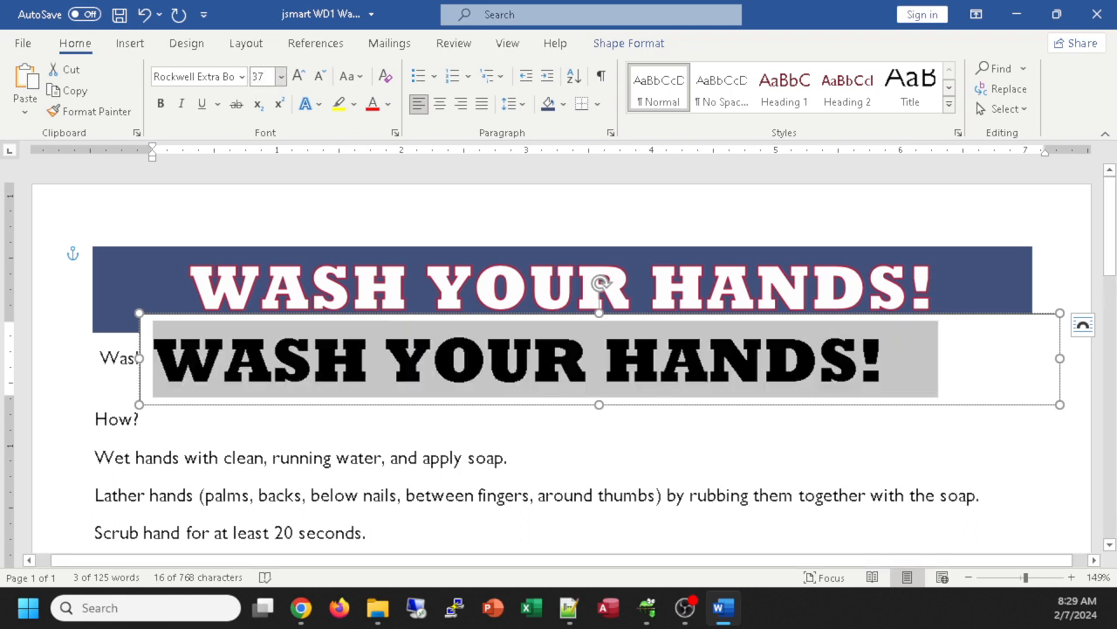
{"action": "left_click", "coordinate": [440, 106]}
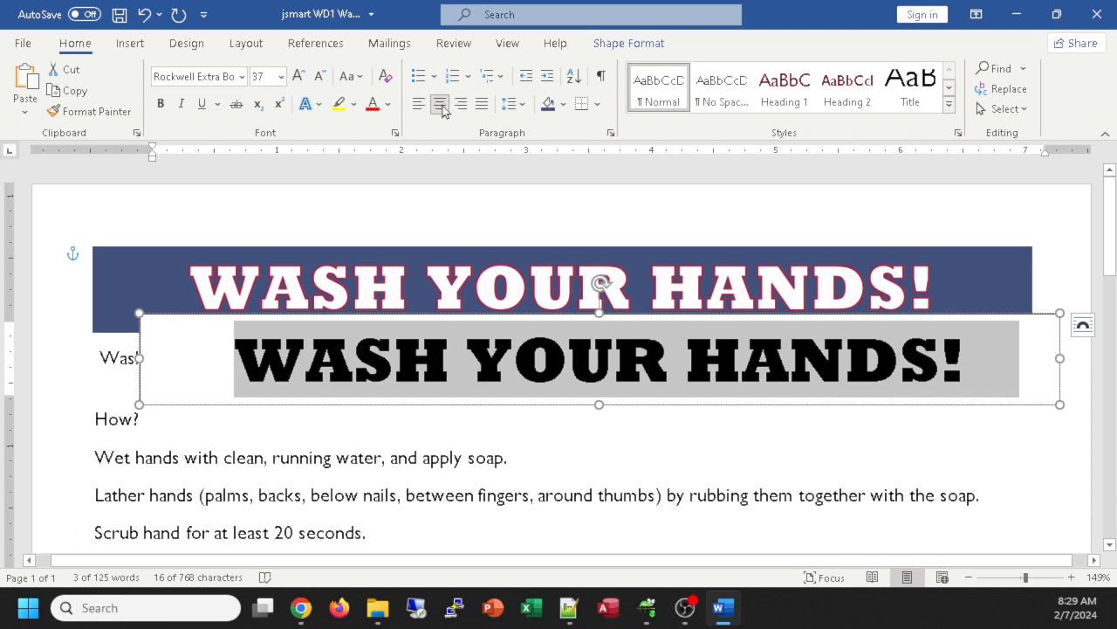
{"action": "left_click", "coordinate": [316, 107]}
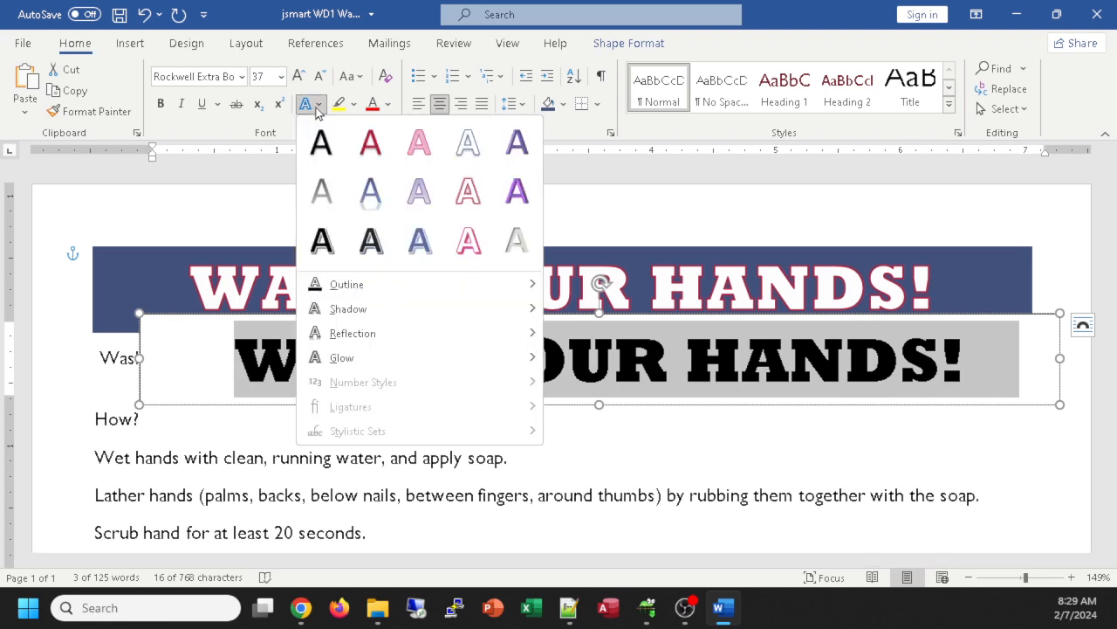
{"action": "left_click", "coordinate": [467, 191]}
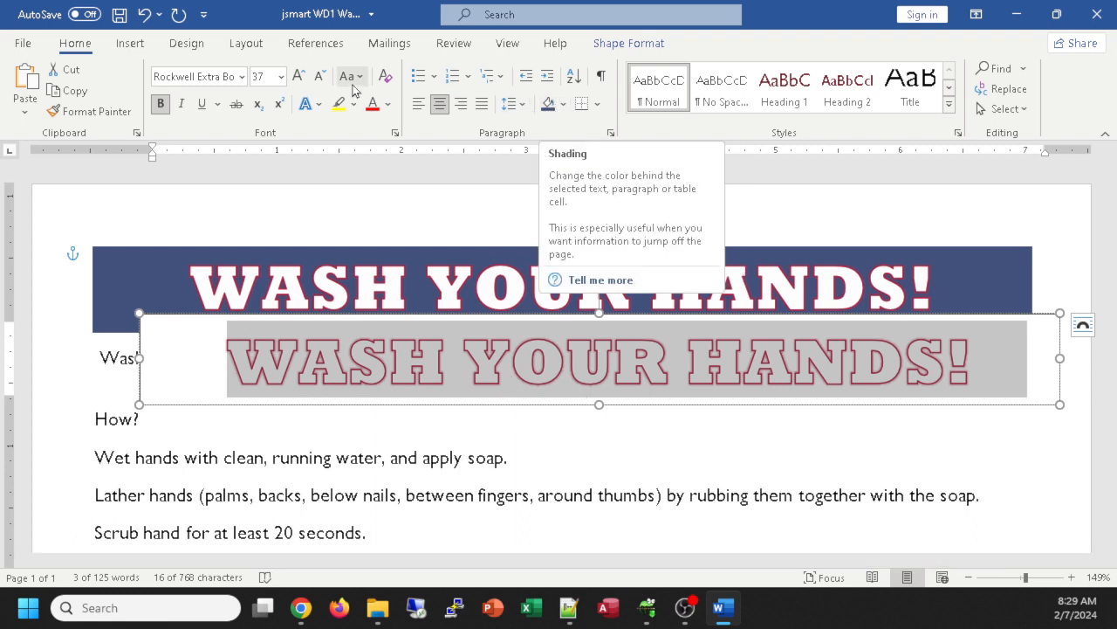
Step: Fill the new title box with dark blue-grey, remove its outline, and open its Layout Options
{"action": "left_click", "coordinate": [621, 45]}
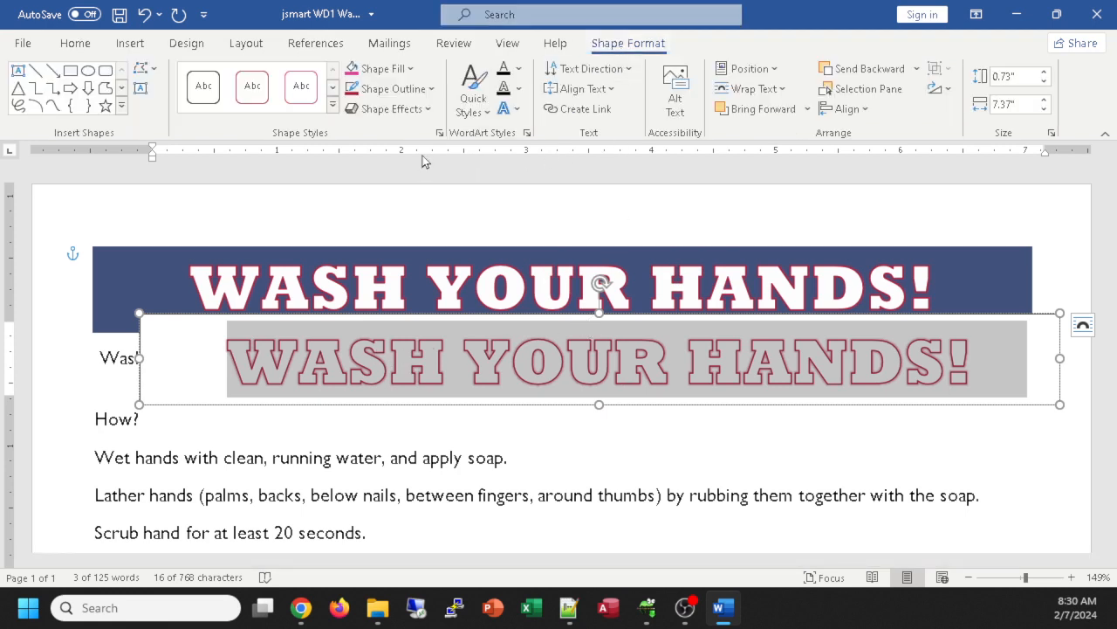
{"action": "left_click", "coordinate": [393, 78]}
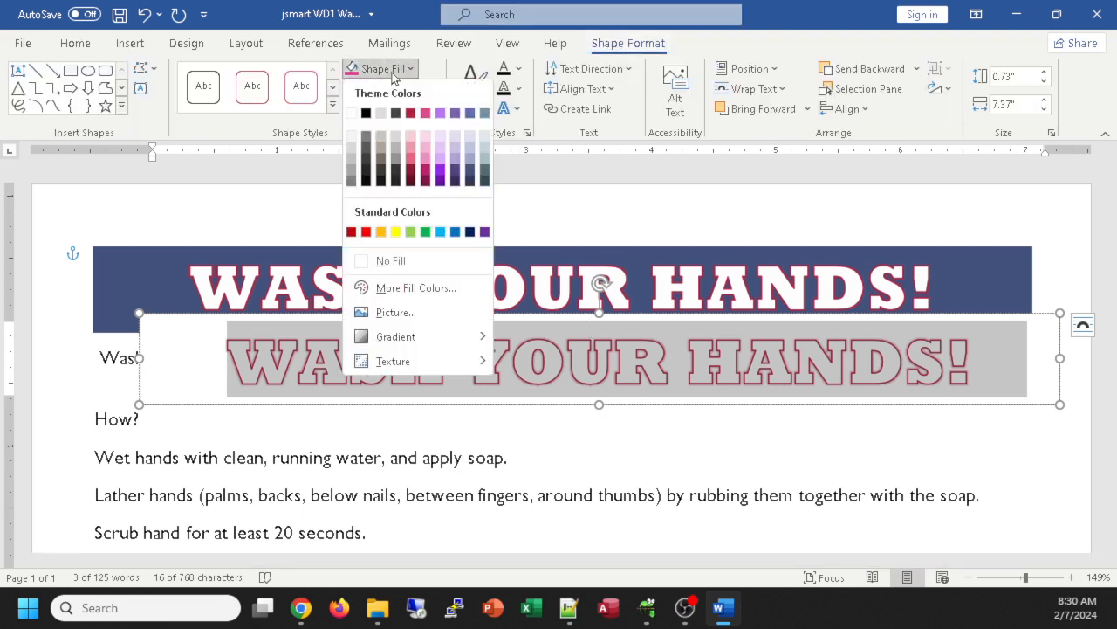
{"action": "left_click", "coordinate": [469, 172]}
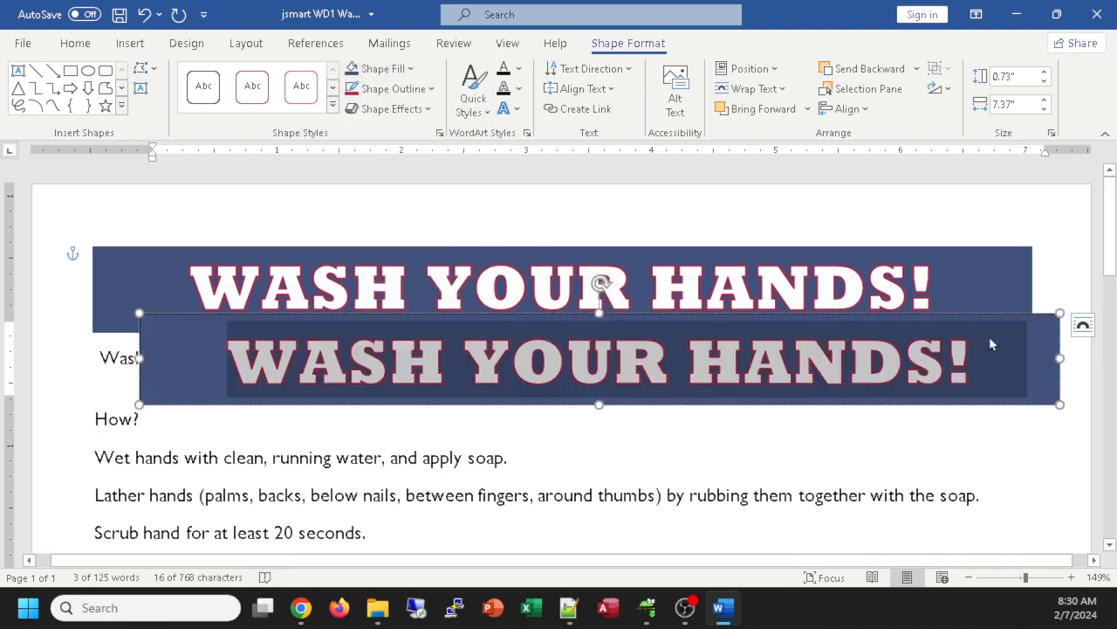
{"action": "left_click", "coordinate": [386, 90]}
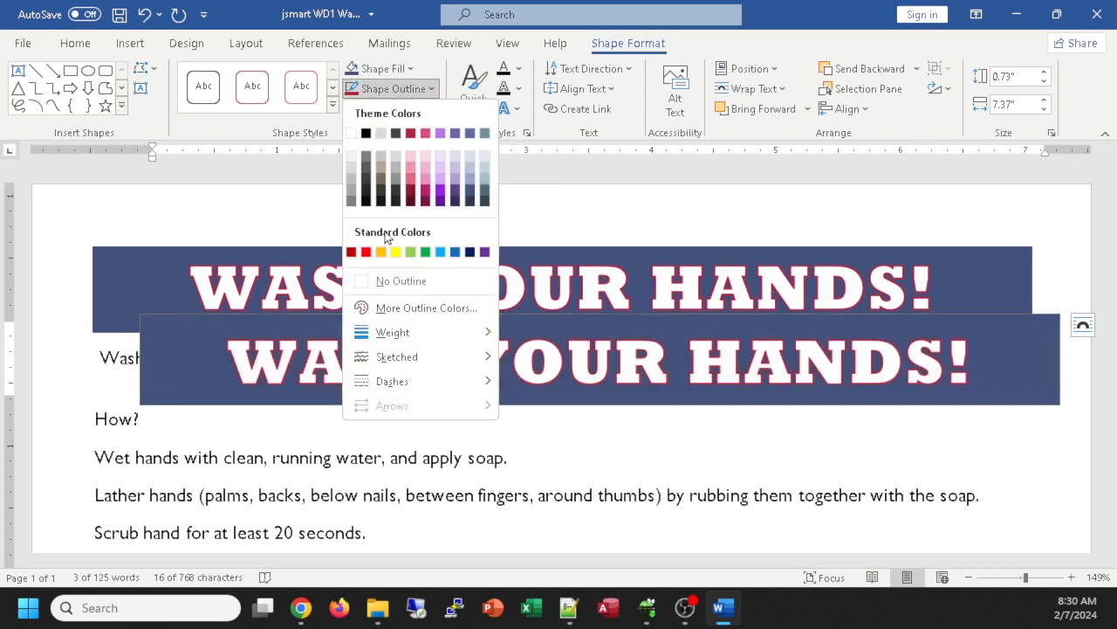
{"action": "left_click", "coordinate": [403, 281]}
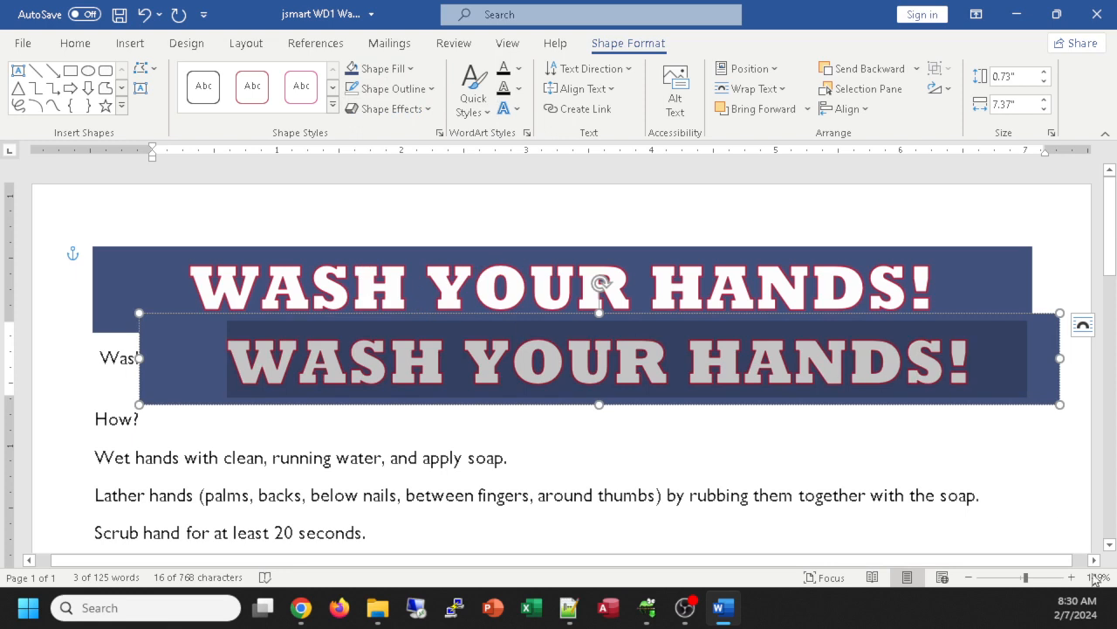
{"action": "left_click", "coordinate": [944, 441]}
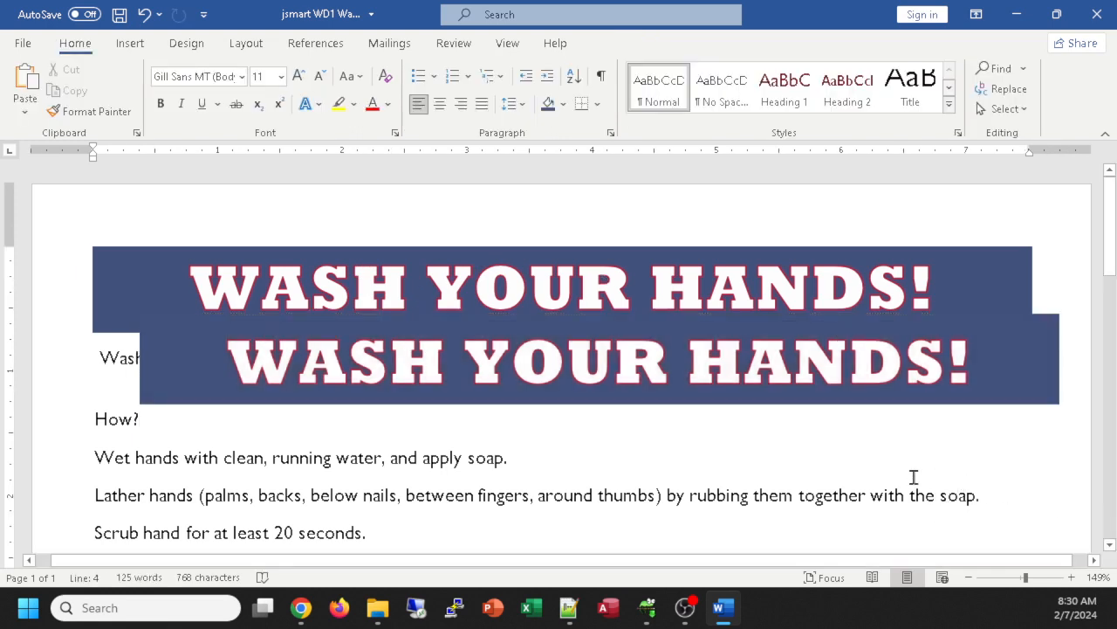
{"action": "left_click", "coordinate": [976, 339]}
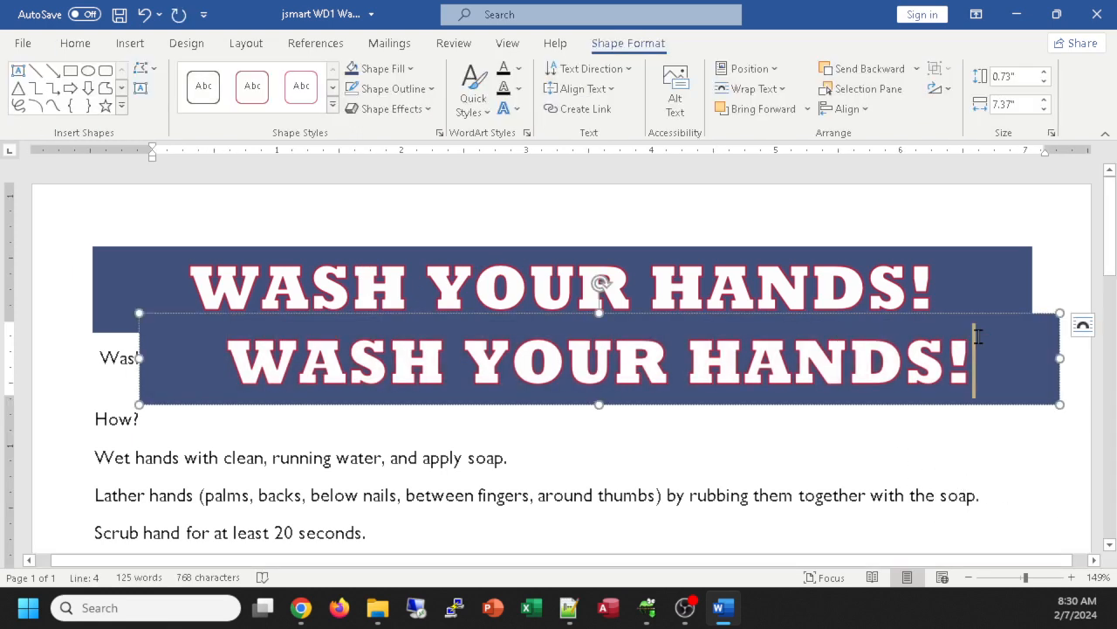
{"action": "left_click", "coordinate": [1083, 326]}
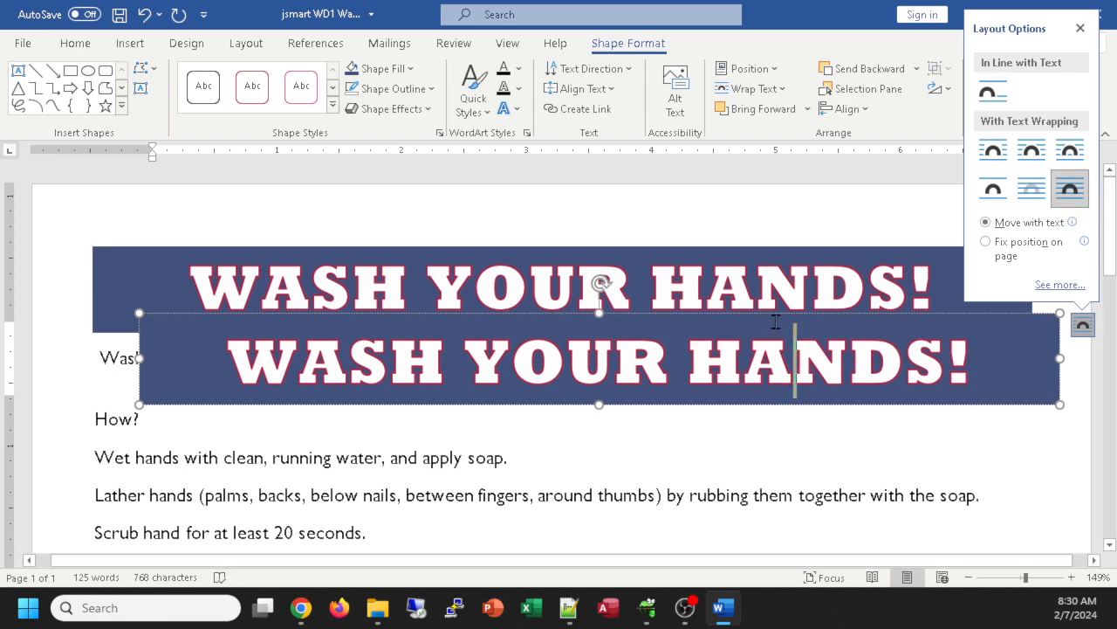
Step: Place the new banner over the original, widen it to match, offset it up-right, and keep it level
{"action": "left_click_drag", "start_coordinate": [754, 310], "coordinate": [707, 249]}
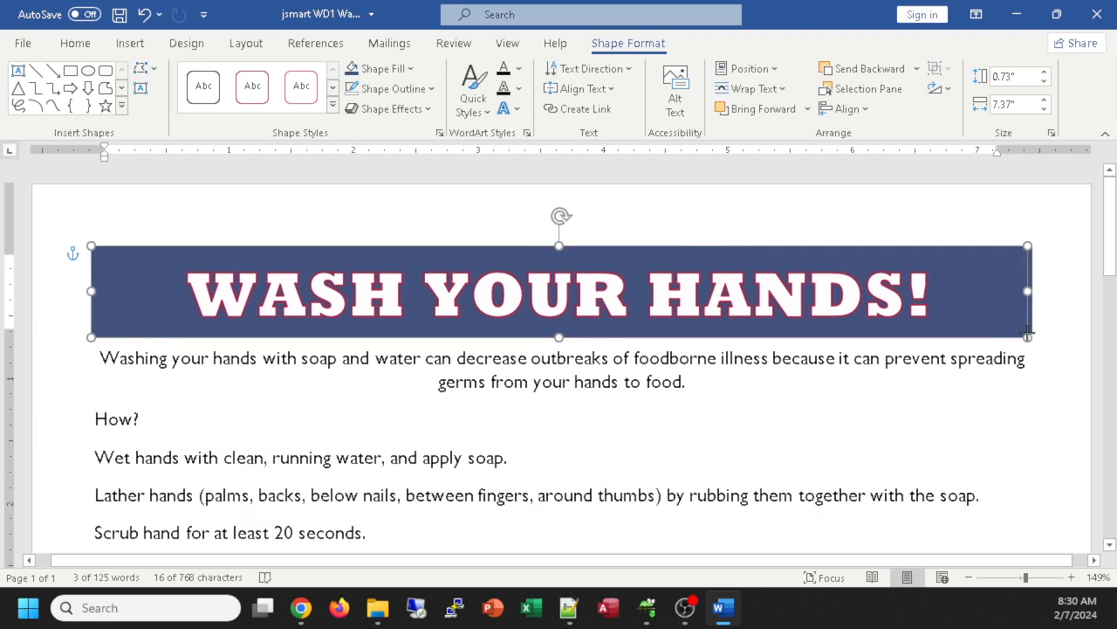
{"action": "left_click_drag", "start_coordinate": [1012, 336], "coordinate": [1033, 331]}
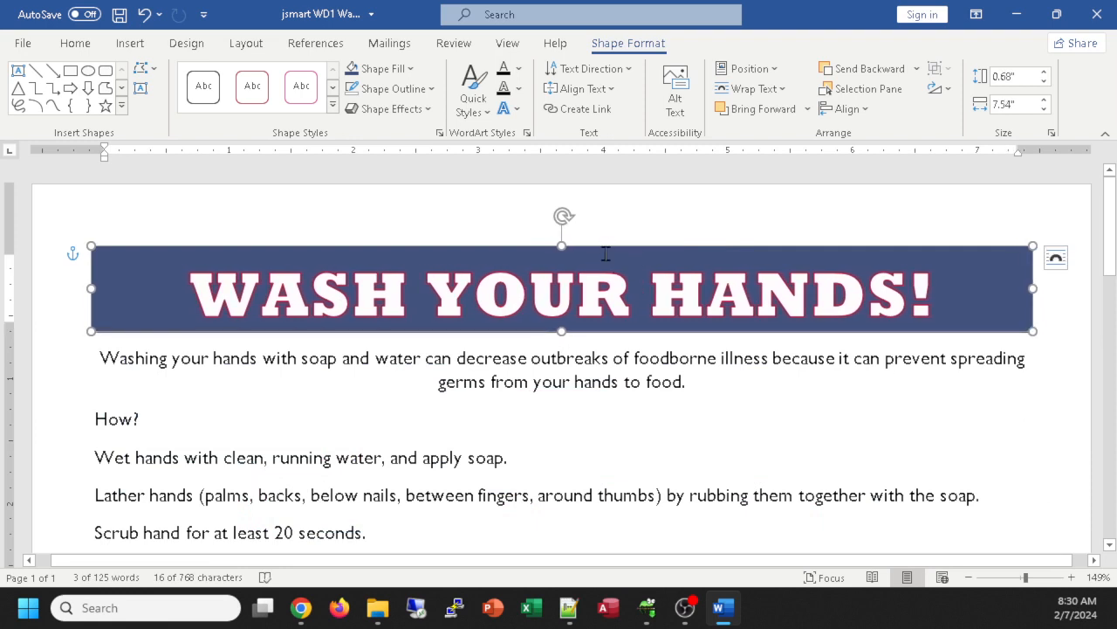
{"action": "left_click_drag", "start_coordinate": [609, 254], "coordinate": [665, 231]}
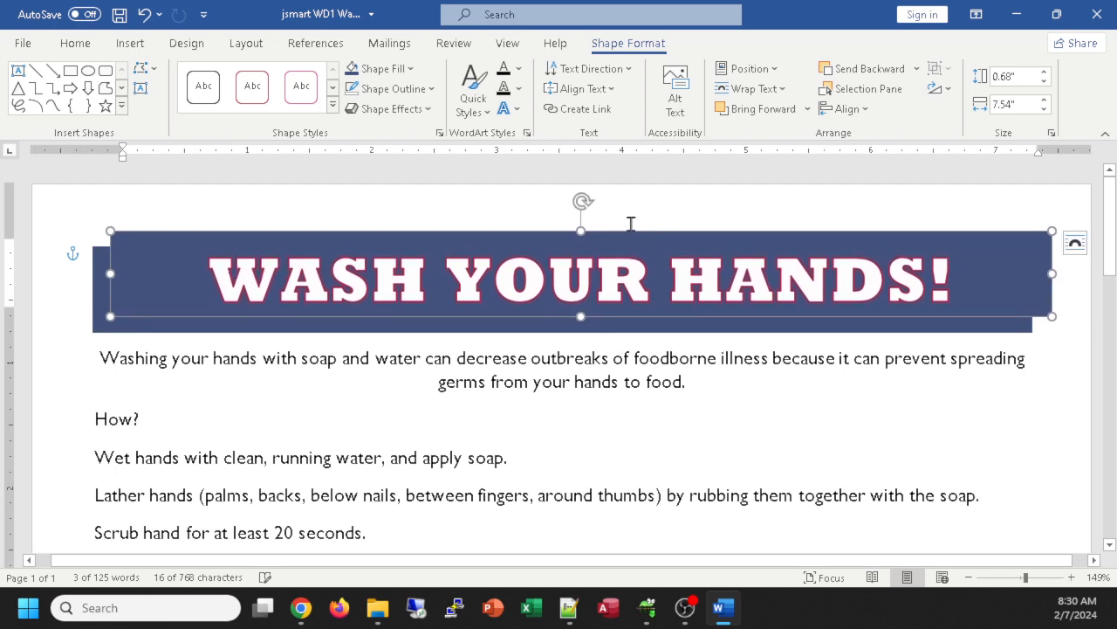
{"action": "left_click_drag", "start_coordinate": [582, 209], "coordinate": [574, 234]}
{"action": "left_click_drag", "start_coordinate": [588, 235], "coordinate": [581, 227]}
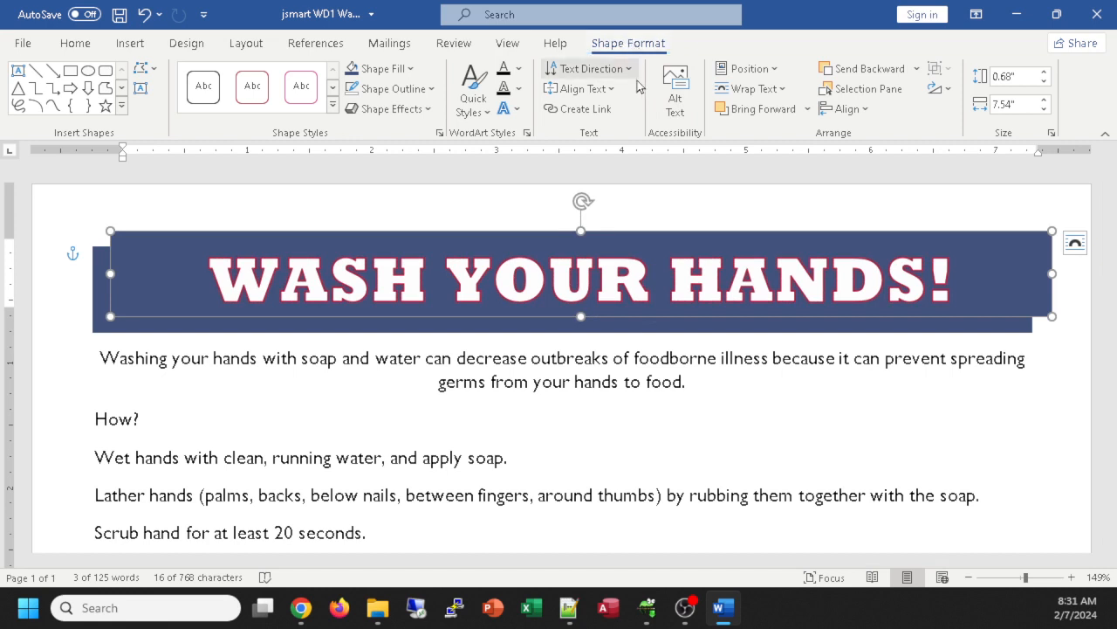
Step: Add an offset shadow, a red glow and a bevel to the banner shape
{"action": "left_click", "coordinate": [397, 108]}
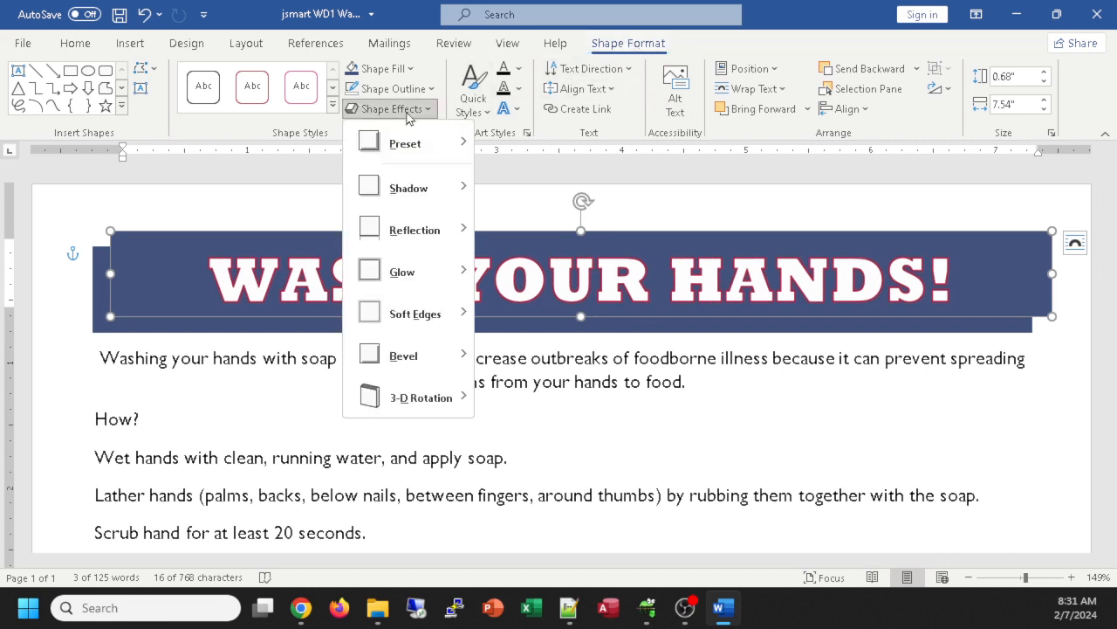
{"action": "mouse_move", "coordinate": [434, 191]}
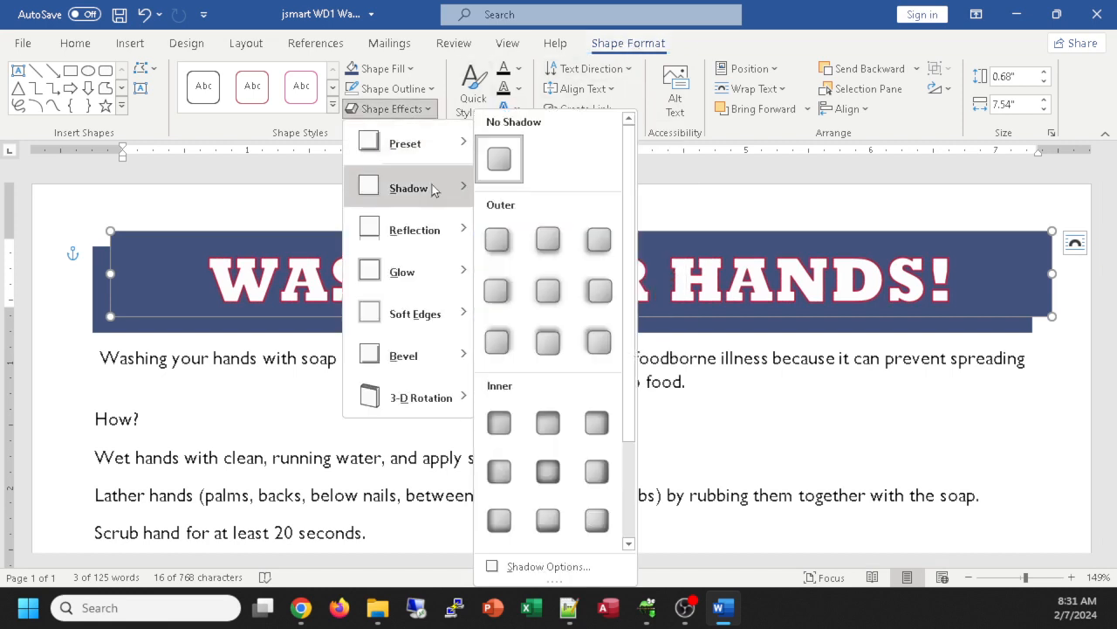
{"action": "left_click", "coordinate": [489, 235]}
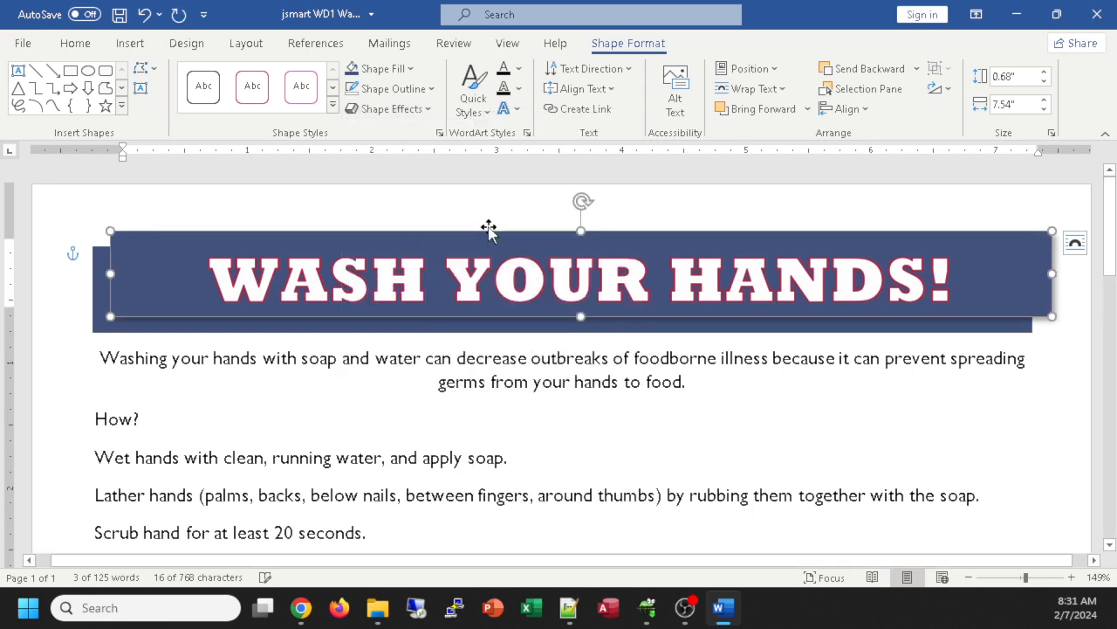
{"action": "left_click", "coordinate": [405, 109]}
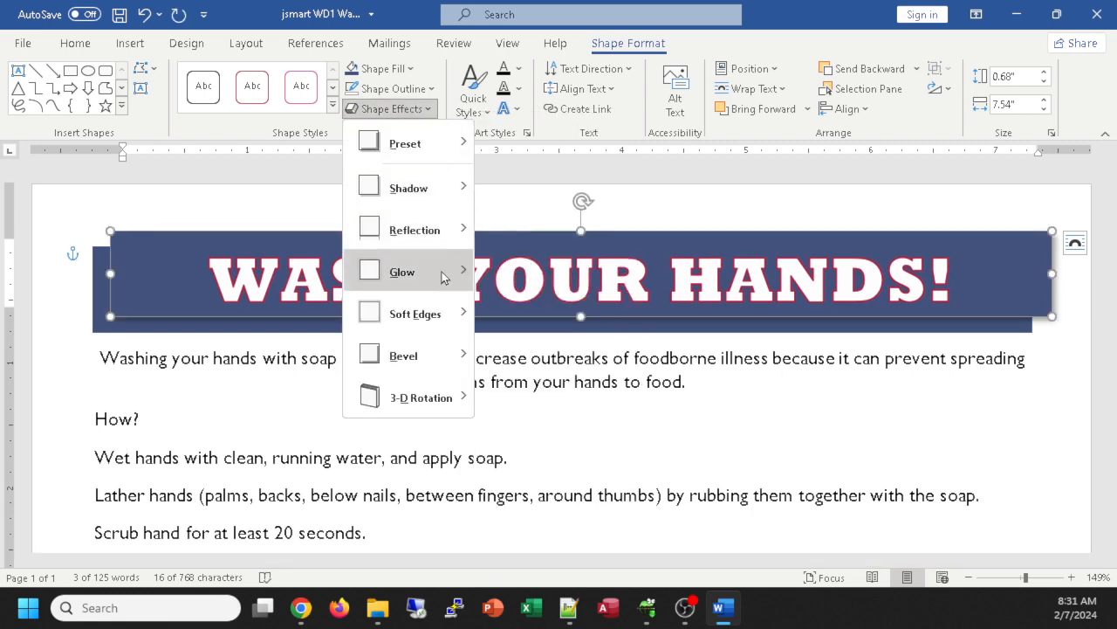
{"action": "mouse_move", "coordinate": [444, 277]}
{"action": "left_click", "coordinate": [499, 397]}
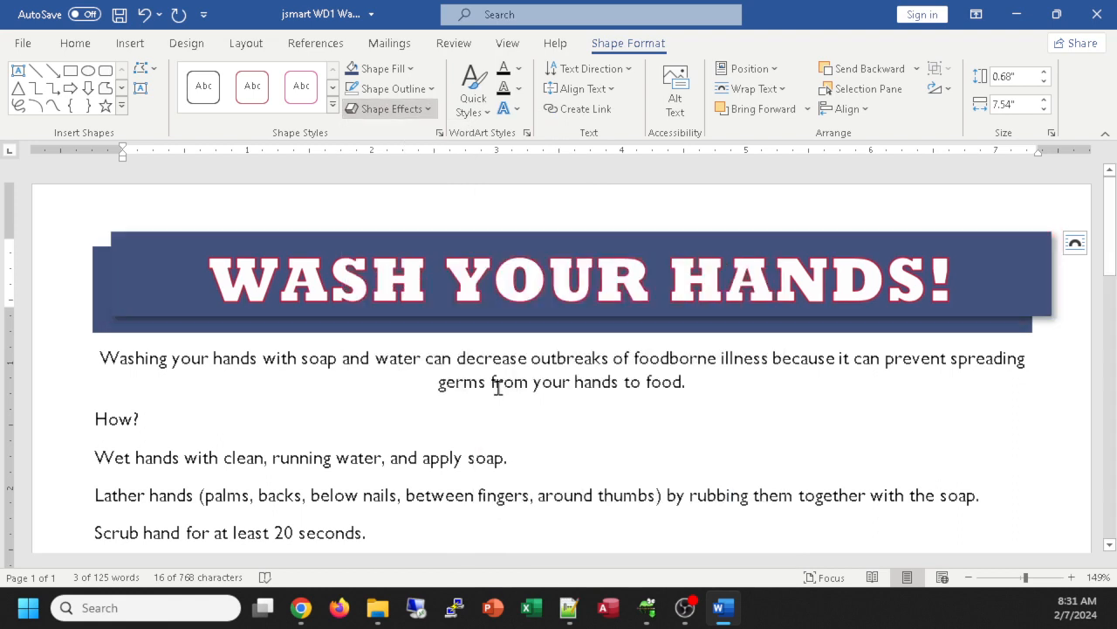
{"action": "left_click", "coordinate": [394, 112]}
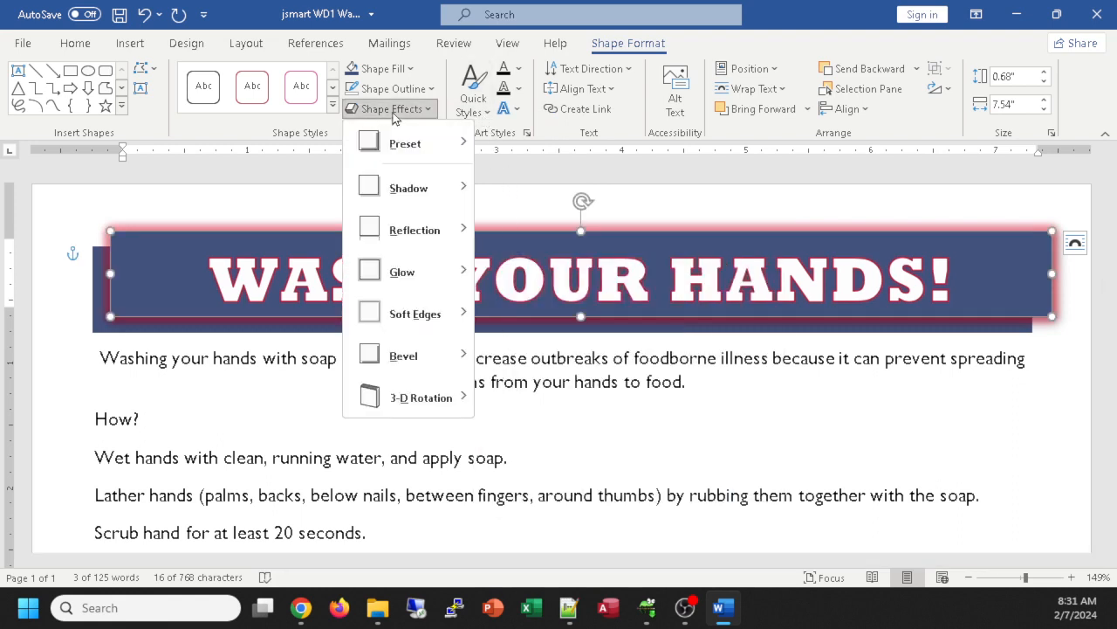
{"action": "mouse_move", "coordinate": [428, 356]}
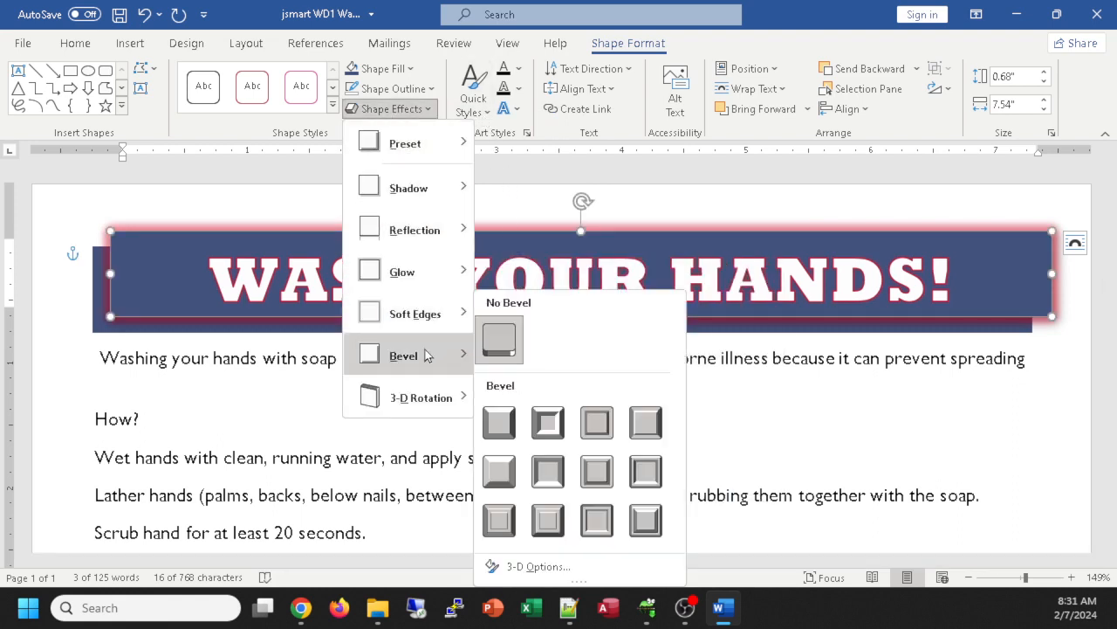
{"action": "left_click", "coordinate": [646, 422]}
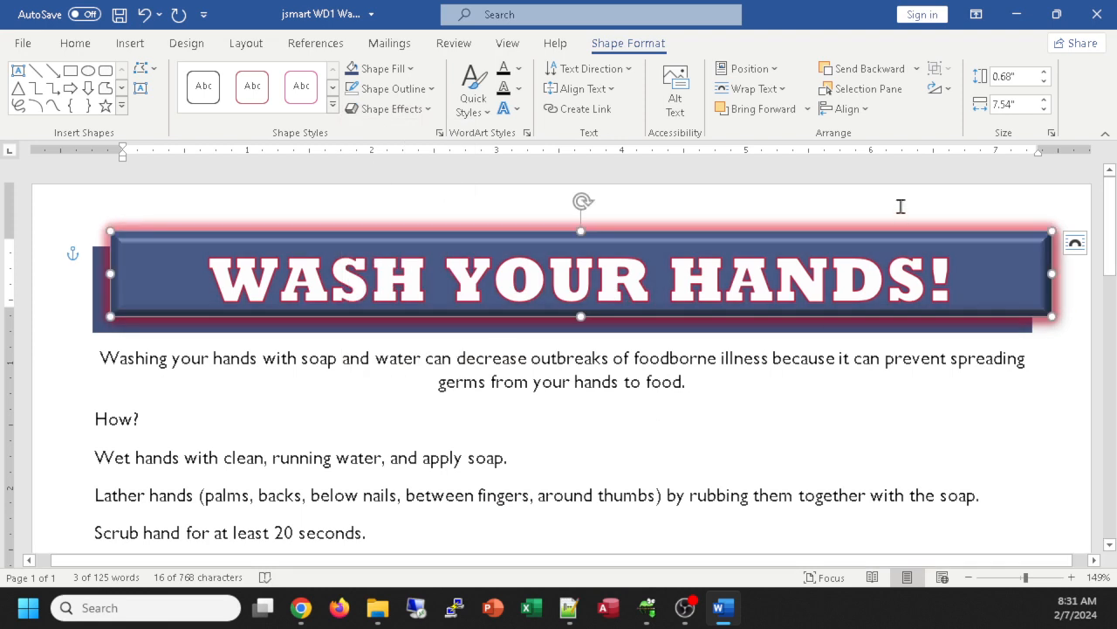
{"action": "left_click", "coordinate": [911, 288]}
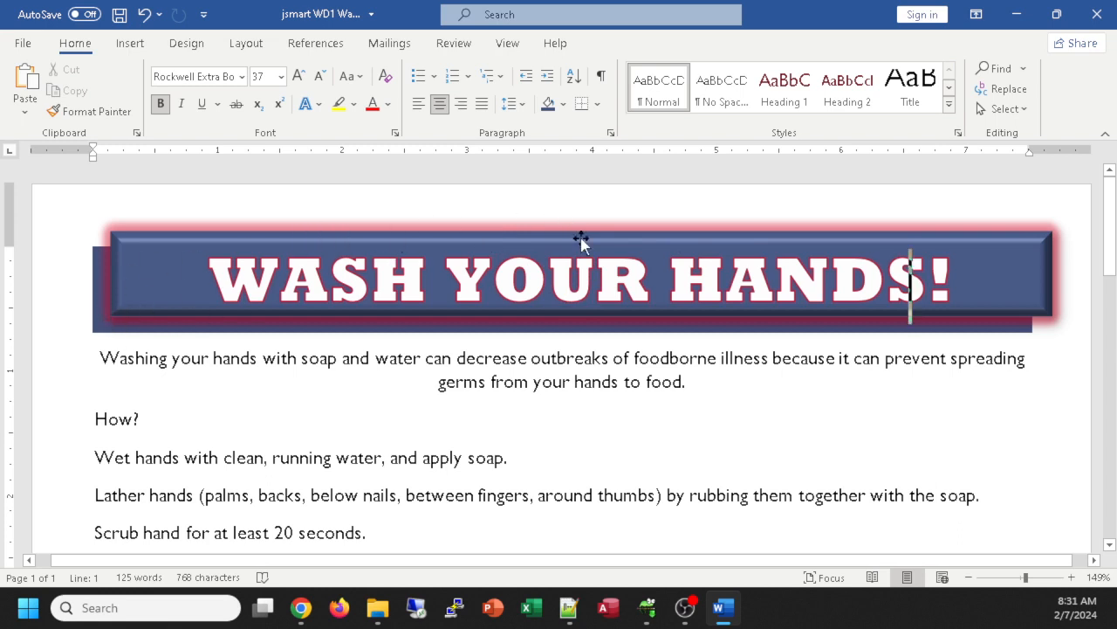
{"action": "left_click_drag", "start_coordinate": [583, 236], "coordinate": [565, 250]}
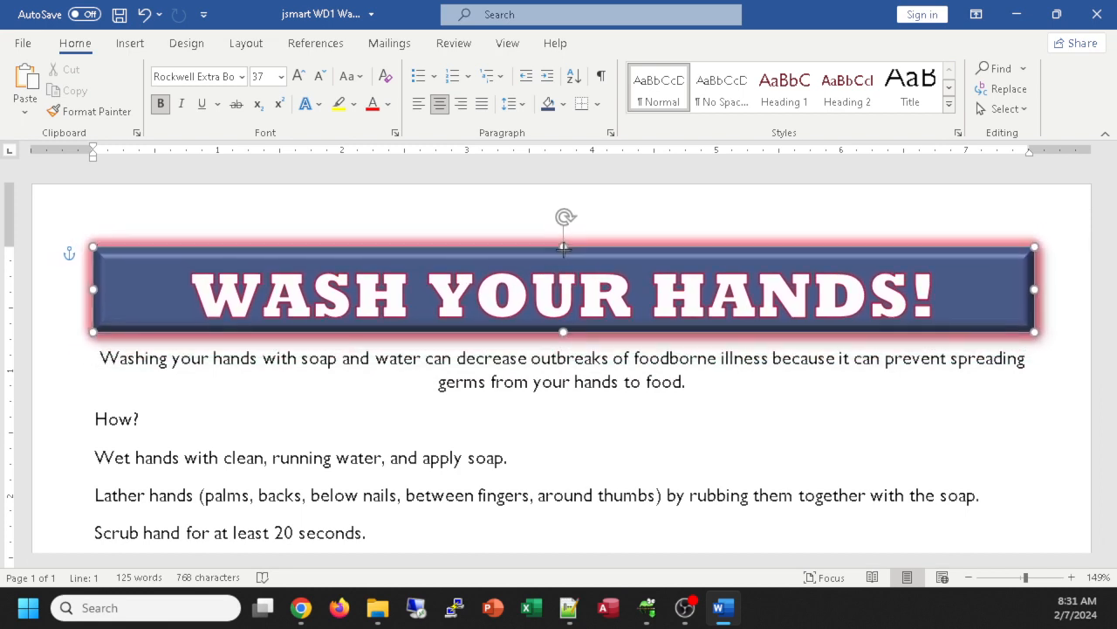
{"action": "left_click", "coordinate": [1057, 379]}
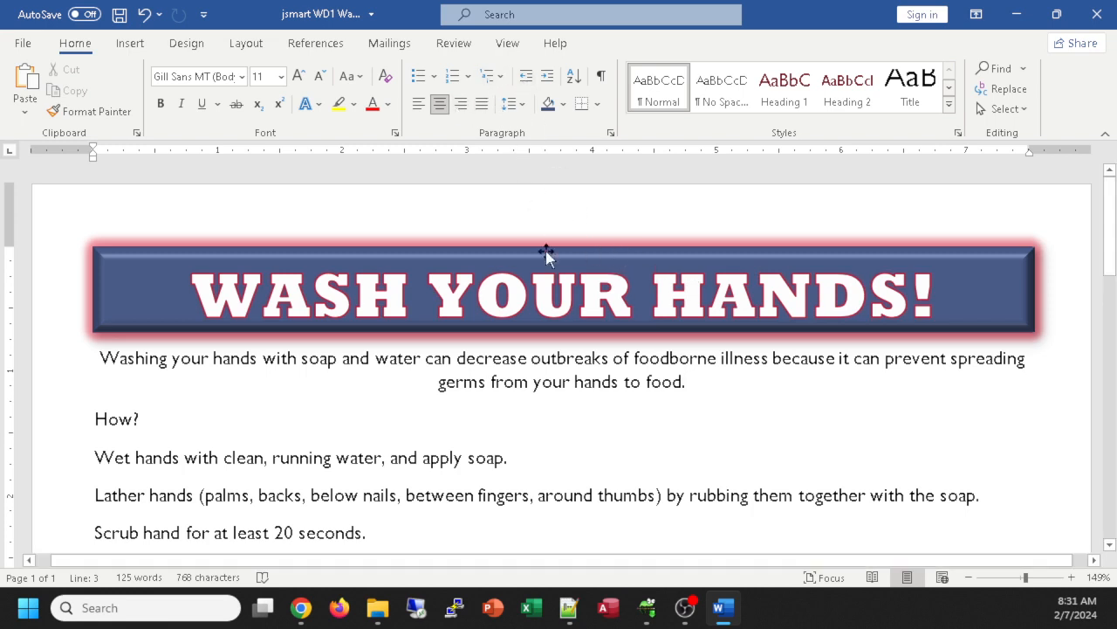
{"action": "left_click_drag", "start_coordinate": [573, 251], "coordinate": [621, 210]}
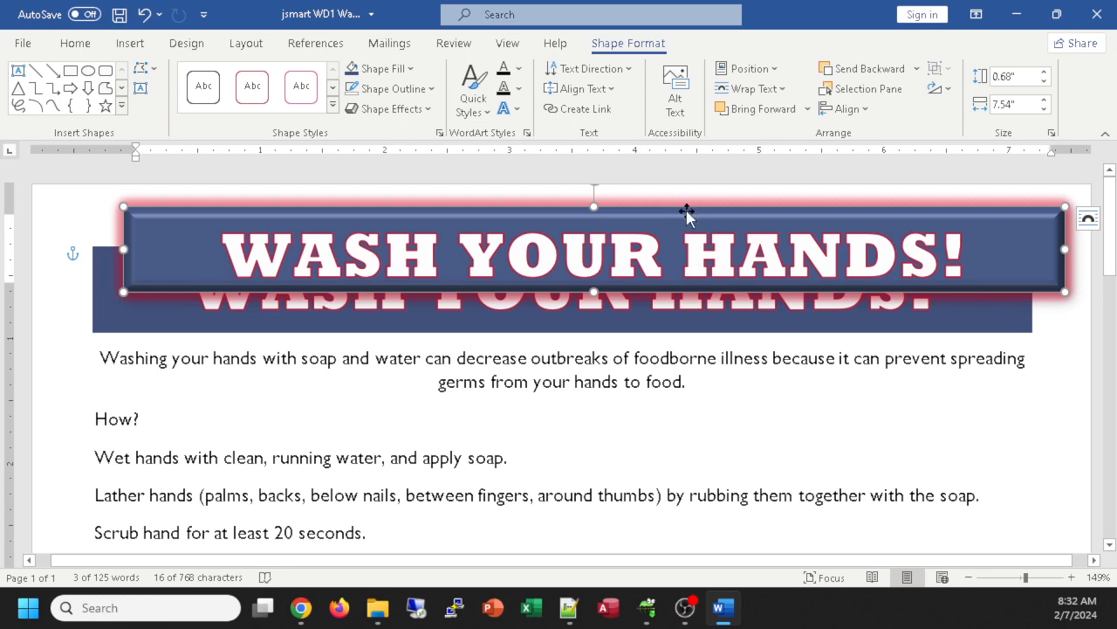
{"action": "mouse_move", "coordinate": [686, 213]}
{"action": "left_mouse_down"}
{"action": "mouse_move", "coordinate": [654, 436]}
{"action": "mouse_move", "coordinate": [690, 340]}
{"action": "mouse_move", "coordinate": [548, 413]}
{"action": "mouse_move", "coordinate": [694, 524]}
{"action": "mouse_move", "coordinate": [661, 208]}
{"action": "mouse_move", "coordinate": [666, 232]}
{"action": "mouse_move", "coordinate": [681, 220]}
{"action": "mouse_move", "coordinate": [682, 242]}
{"action": "mouse_move", "coordinate": [694, 217]}
{"action": "left_mouse_up"}
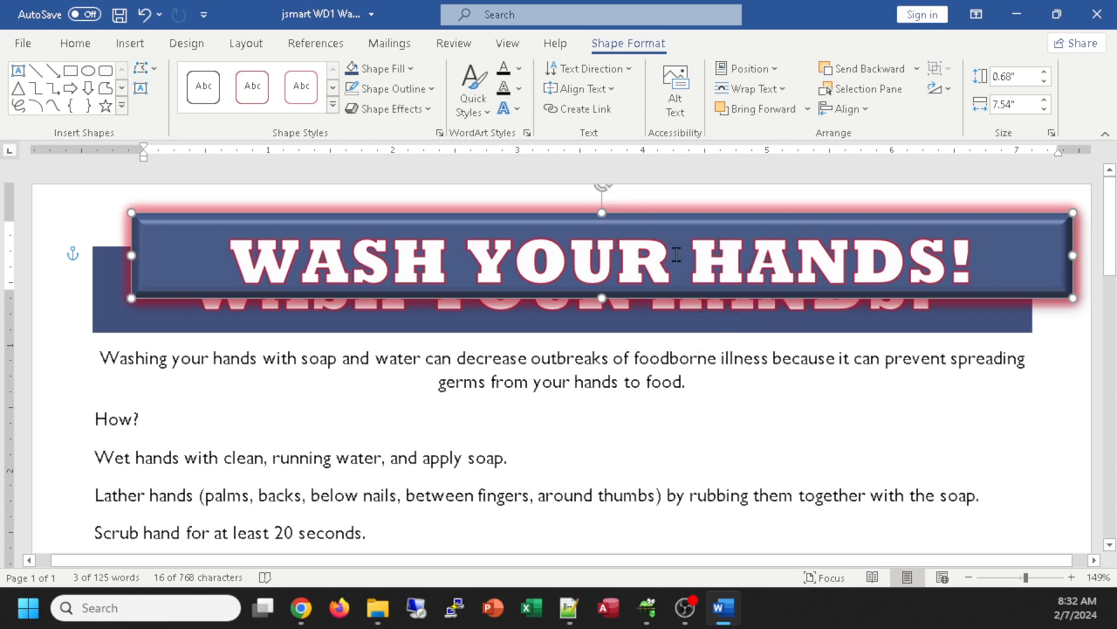
{"action": "left_click", "coordinate": [732, 326]}
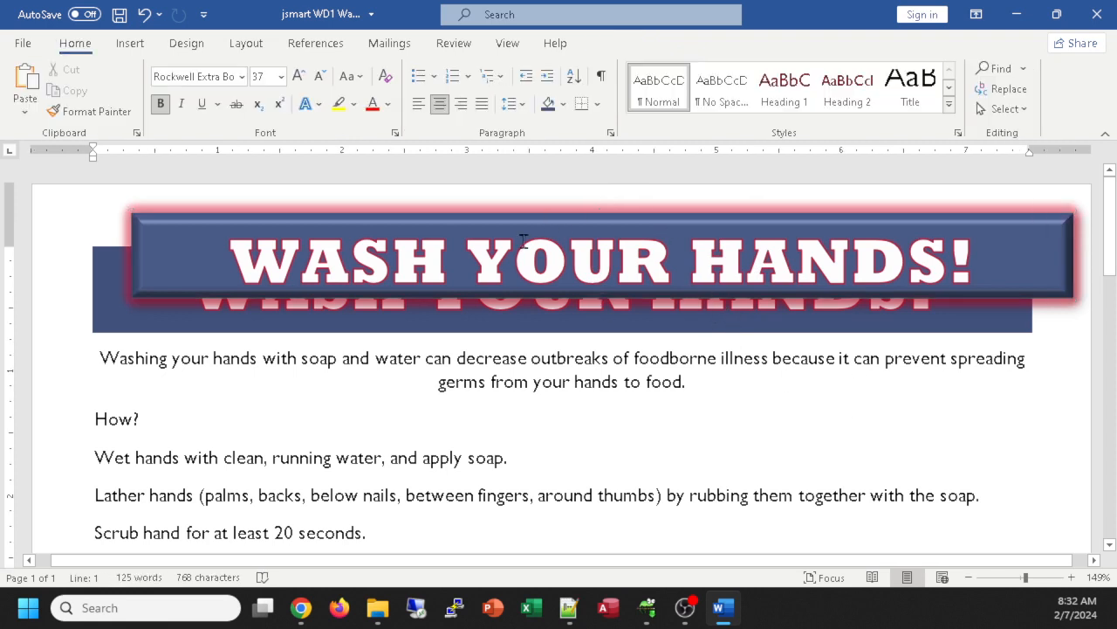
{"action": "left_click_drag", "start_coordinate": [549, 212], "coordinate": [532, 227]}
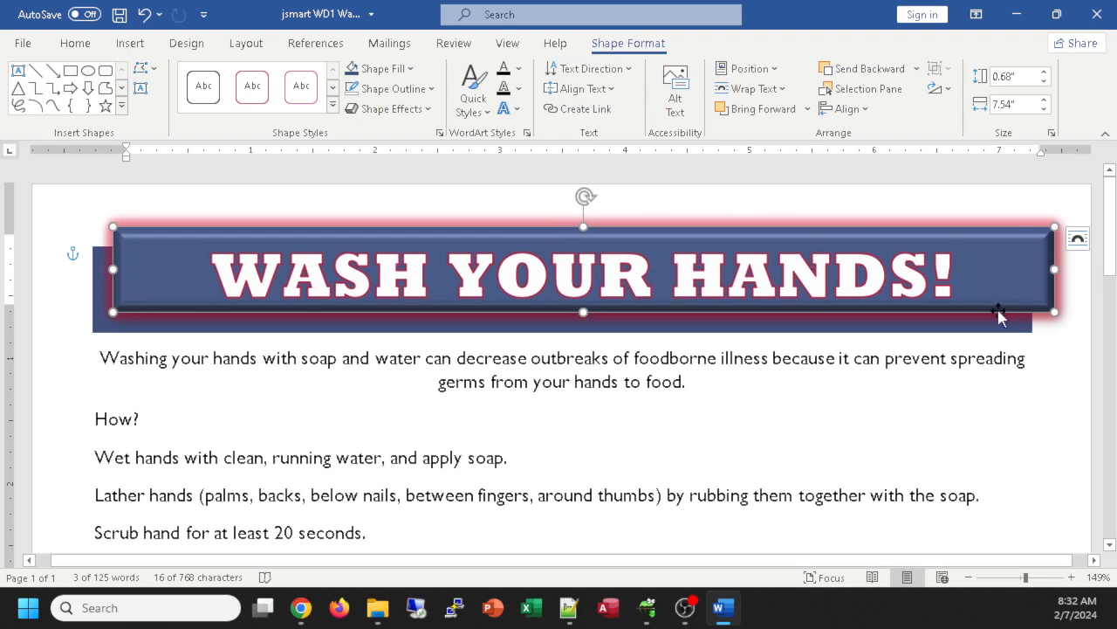
{"action": "left_click", "coordinate": [543, 384]}
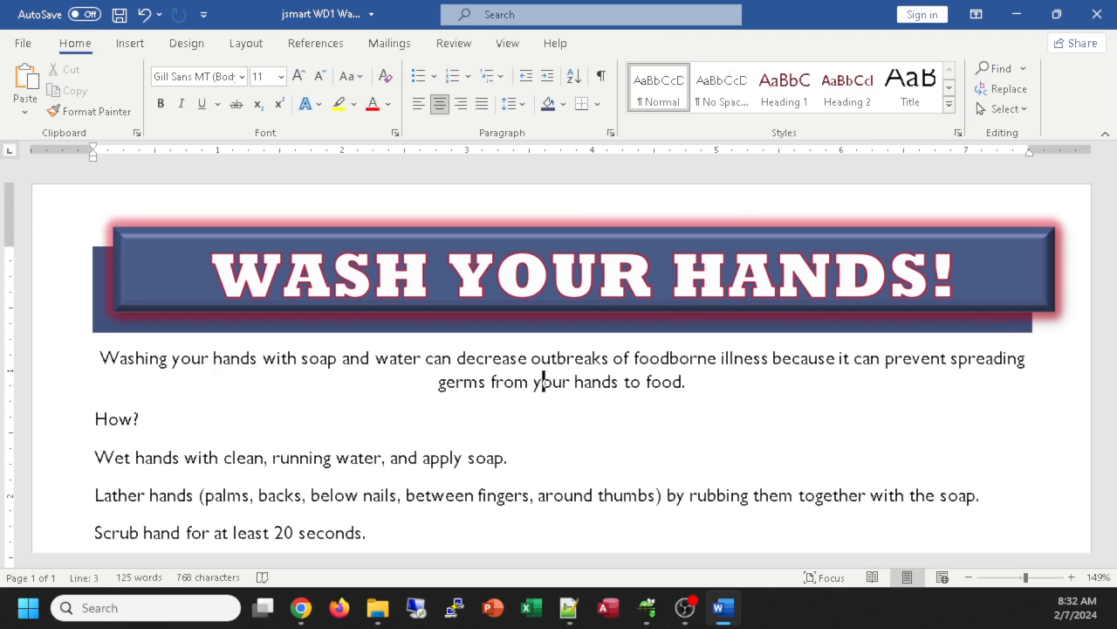
{"action": "left_click", "coordinate": [264, 361]}
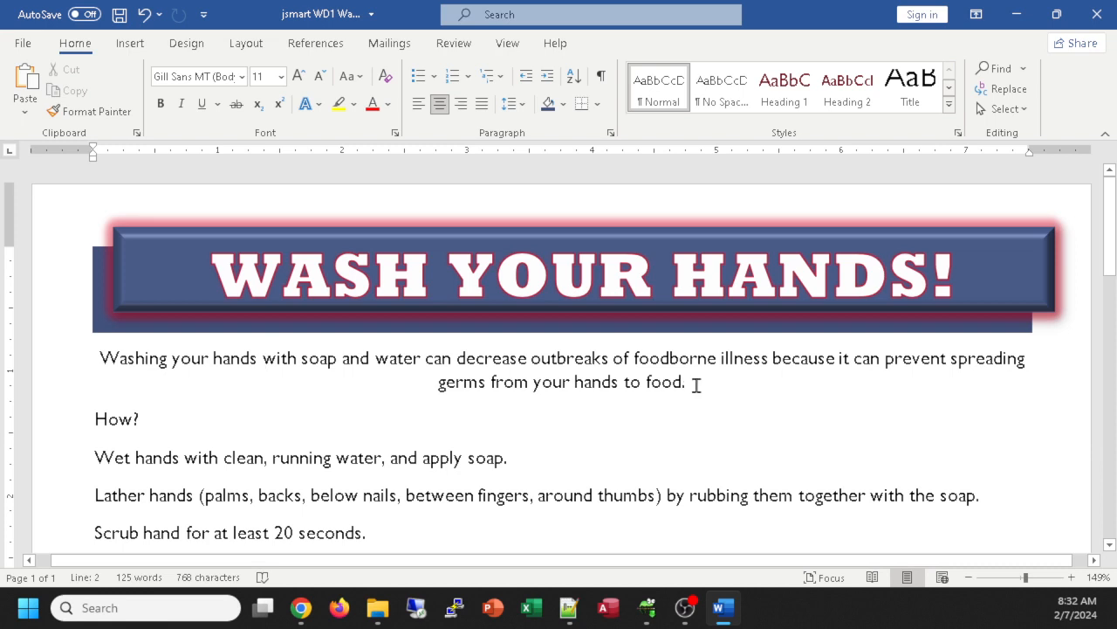
Step: Select the whole 'Washing your hands' intro paragraph and enlarge its text to 22 pt
{"action": "left_click", "coordinate": [554, 381]}
{"action": "left_click_drag", "start_coordinate": [708, 390], "coordinate": [88, 360]}
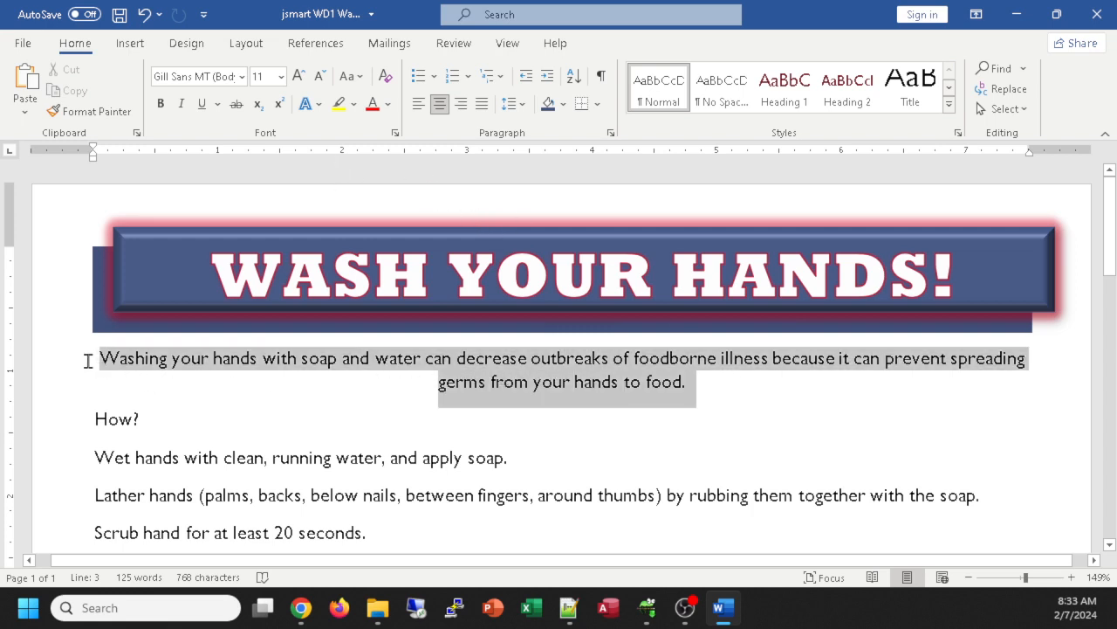
{"action": "left_click", "coordinate": [242, 358]}
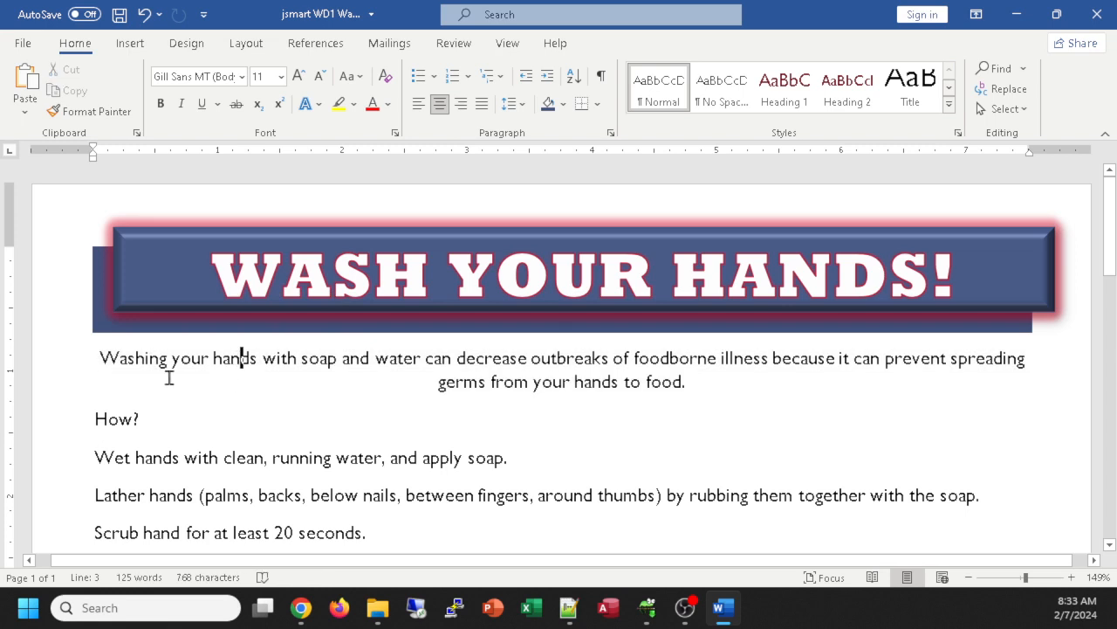
{"action": "left_click_drag", "start_coordinate": [42, 364], "coordinate": [38, 390]}
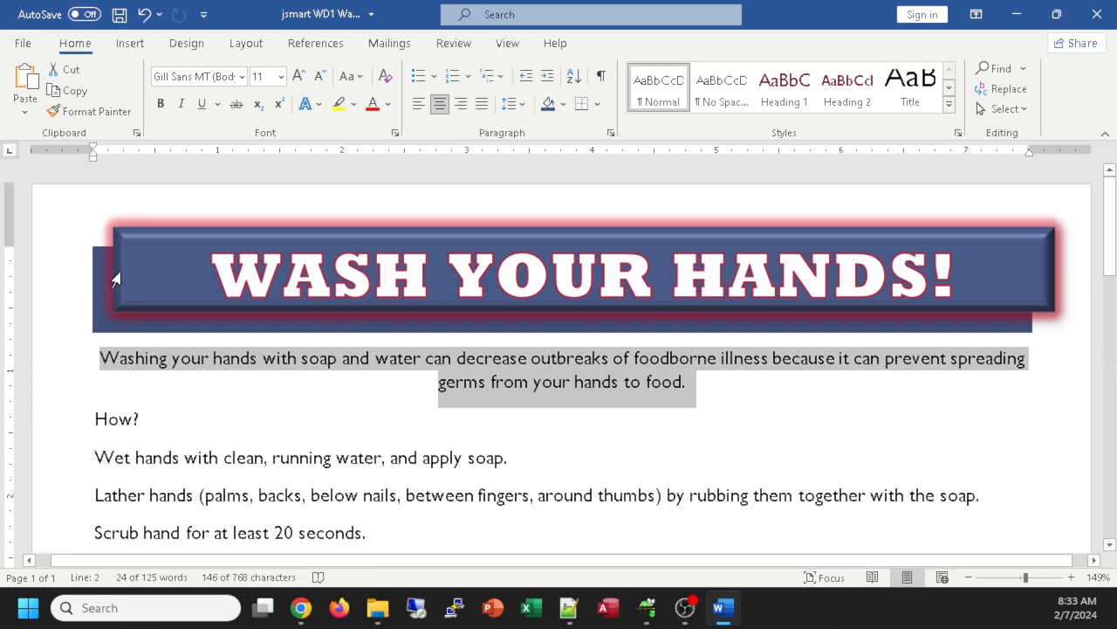
{"action": "key", "text": "ctrl+shift+period"}
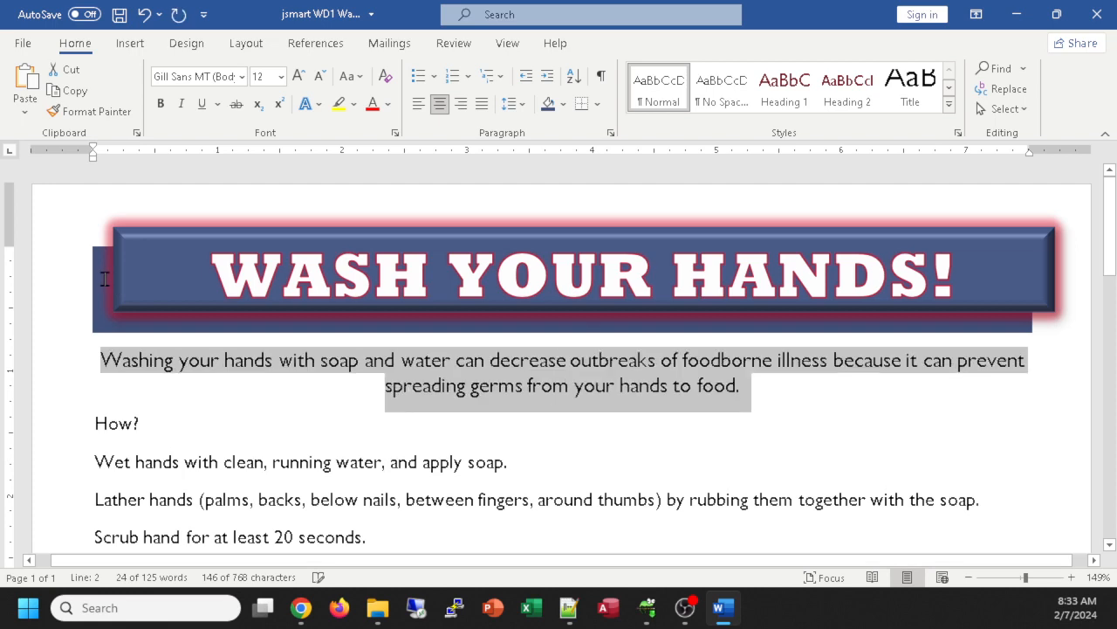
{"action": "key", "text": "ctrl+shift+period"}
{"action": "key", "text": "ctrl+shift+period"}
{"action": "key", "text": "ctrl+shift+period"}
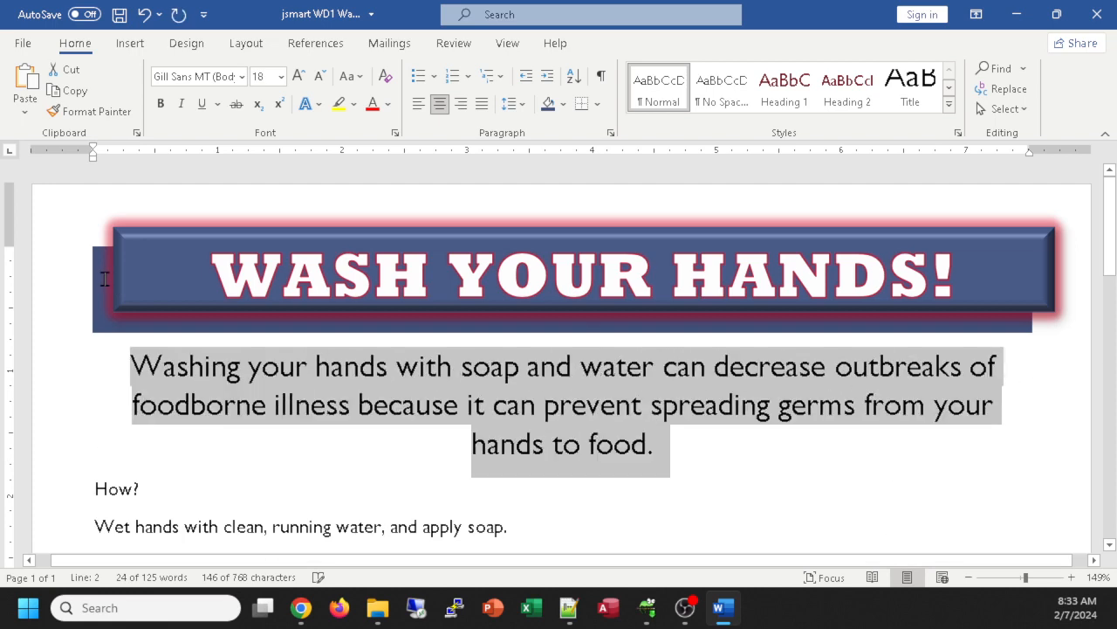
{"action": "key", "text": "ctrl+shift+period"}
{"action": "key", "text": "ctrl+shift+period"}
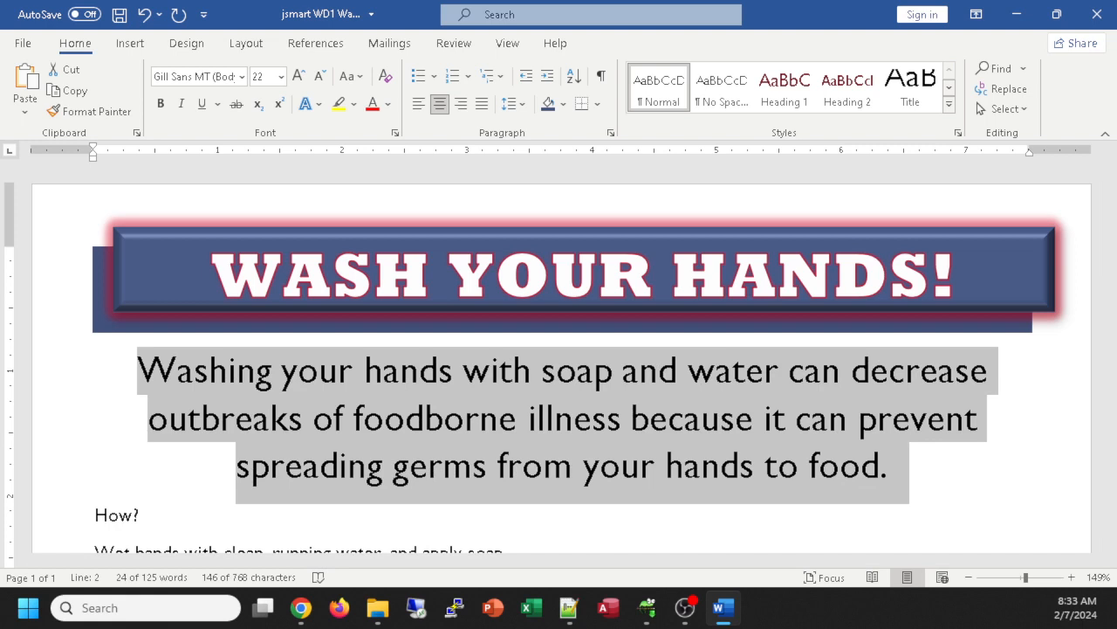
{"action": "left_click", "coordinate": [300, 608]}
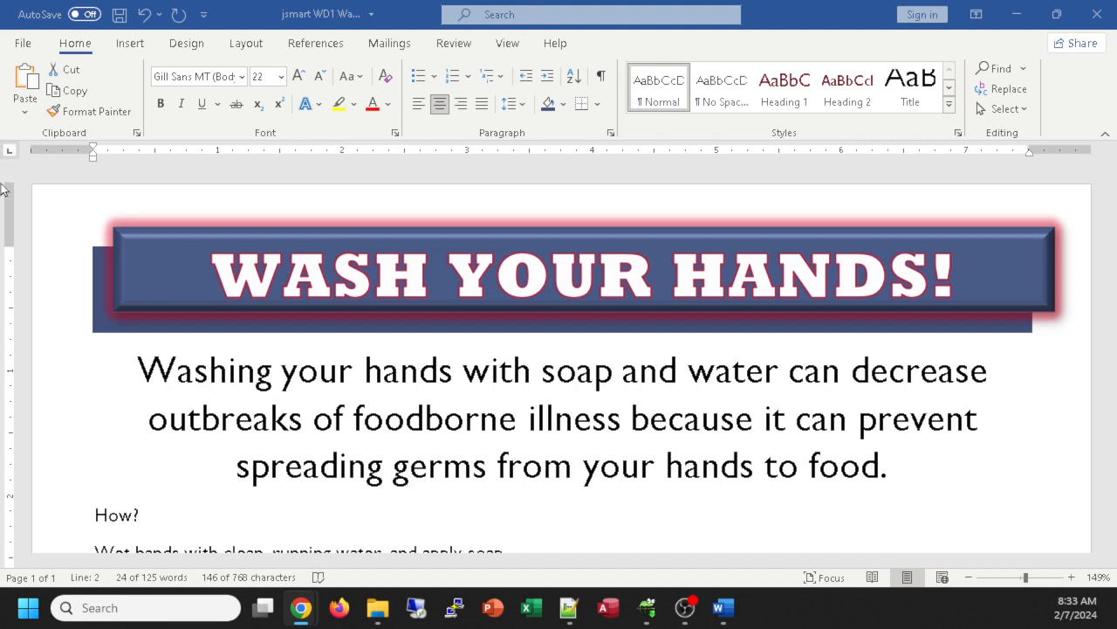
{"action": "scroll", "coordinate": [343, 350], "scroll_direction": "down", "scroll_amount": 3, "text": "ctrl"}
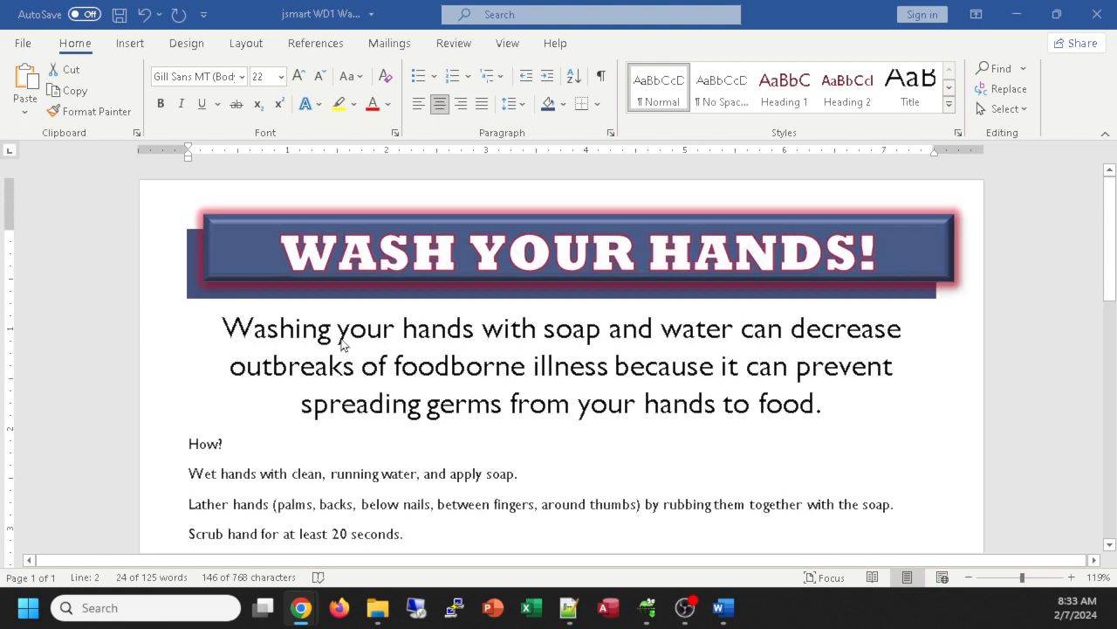
{"action": "scroll", "coordinate": [343, 345], "scroll_direction": "down", "scroll_amount": 6, "text": "ctrl"}
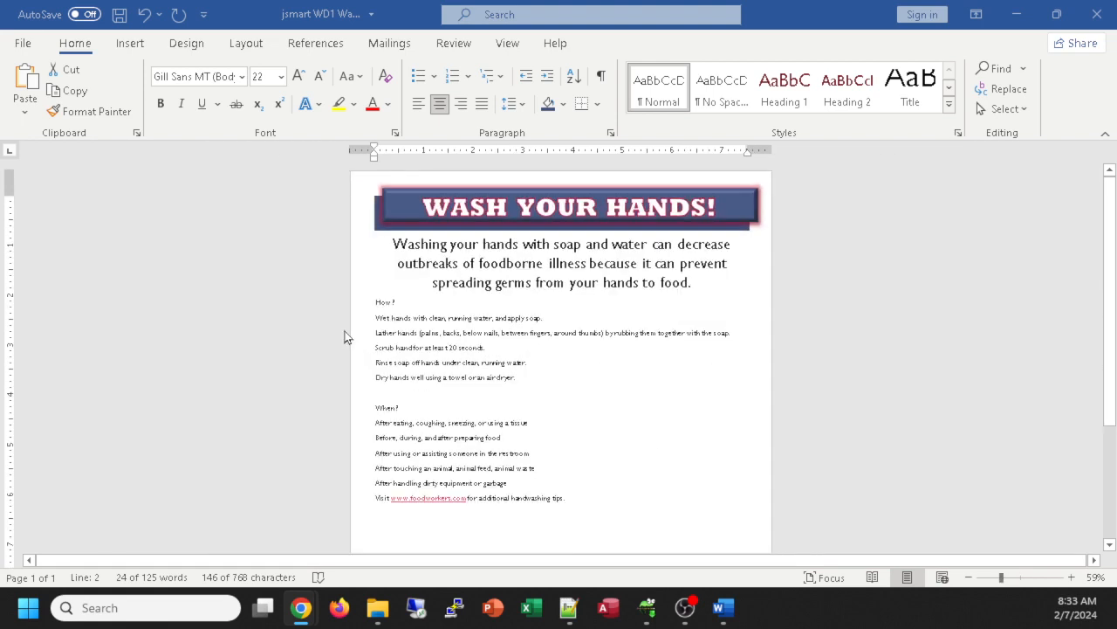
{"action": "scroll", "coordinate": [357, 352], "scroll_direction": "down", "scroll_amount": 4, "text": "ctrl"}
{"action": "scroll", "coordinate": [357, 352], "scroll_direction": "up", "scroll_amount": 6, "text": "ctrl"}
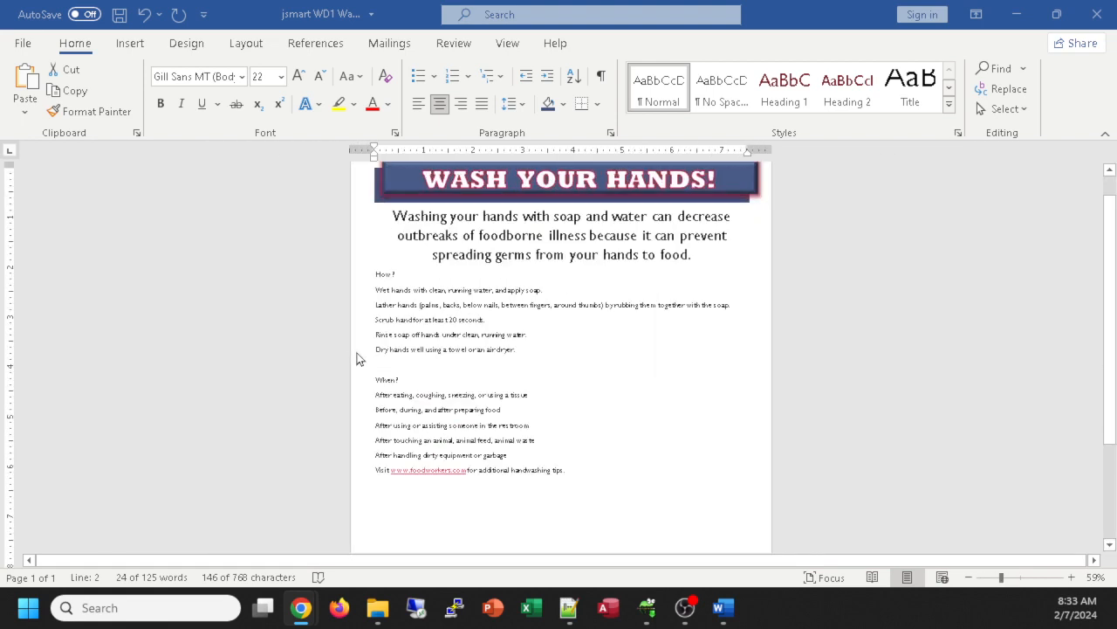
{"action": "scroll", "coordinate": [357, 352], "scroll_direction": "up", "scroll_amount": 4, "text": "ctrl"}
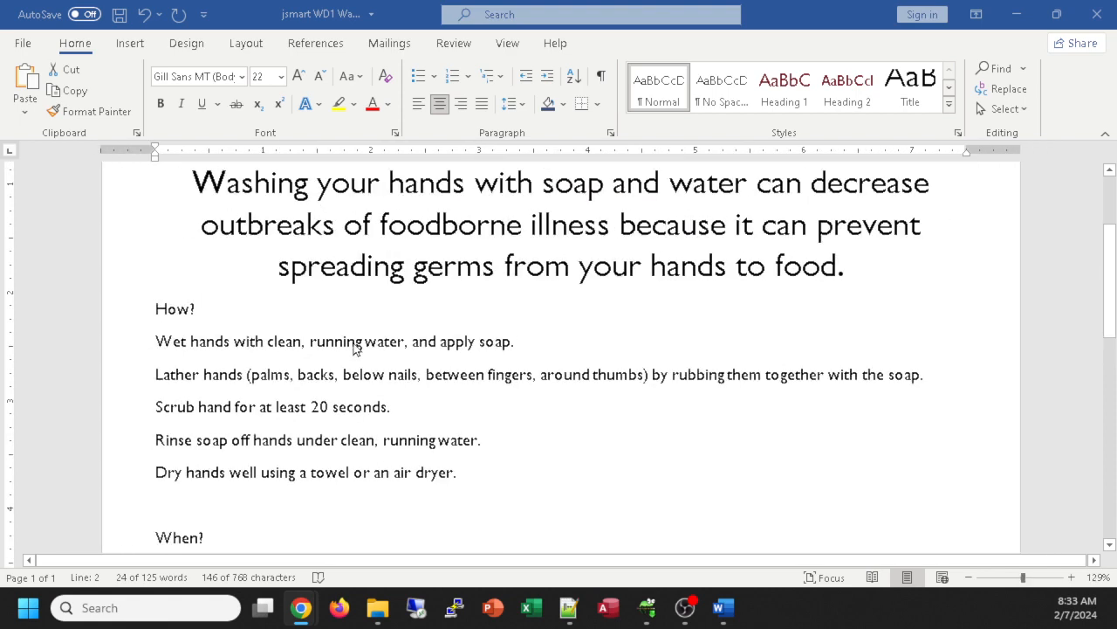
{"action": "scroll", "coordinate": [449, 336], "scroll_direction": "up", "scroll_amount": 1}
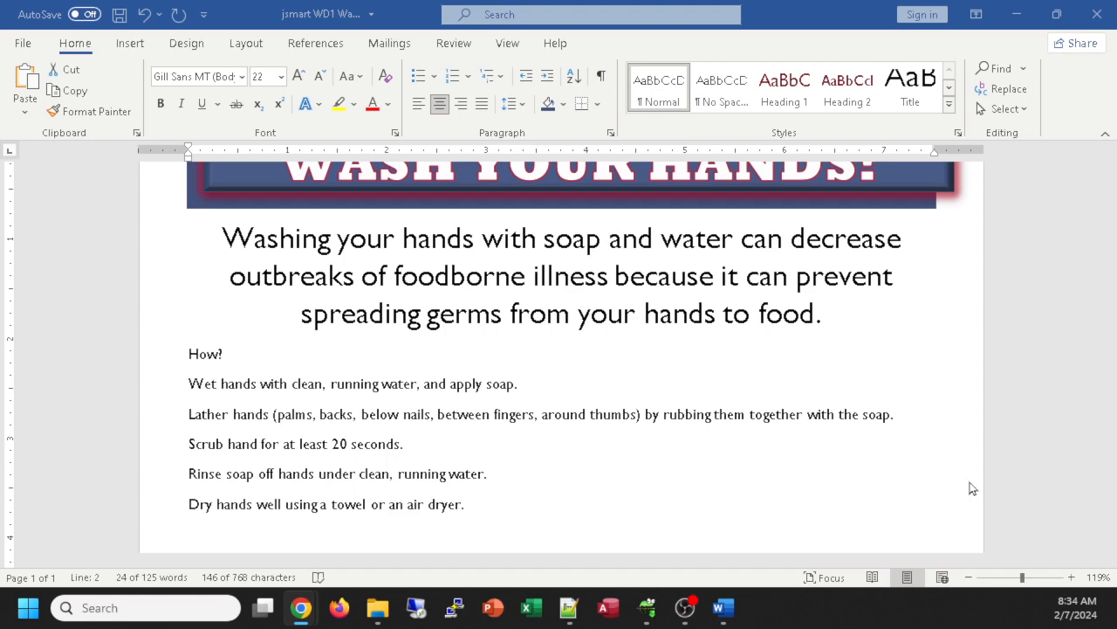
{"action": "scroll", "coordinate": [712, 384], "scroll_direction": "down", "scroll_amount": 1}
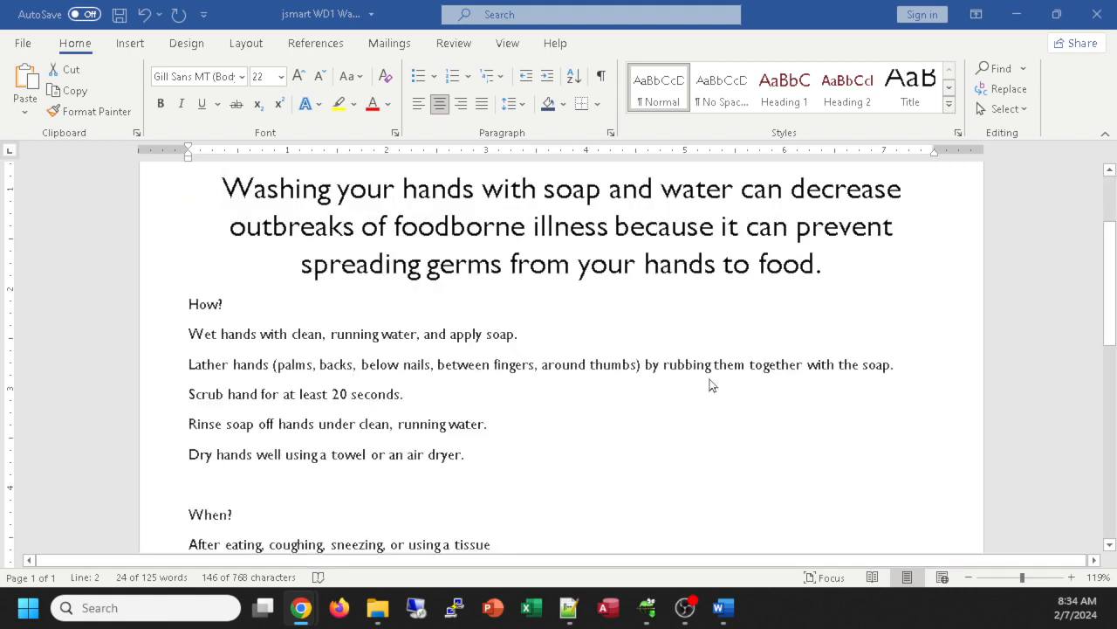
{"action": "scroll", "coordinate": [629, 367], "scroll_direction": "down", "scroll_amount": 4}
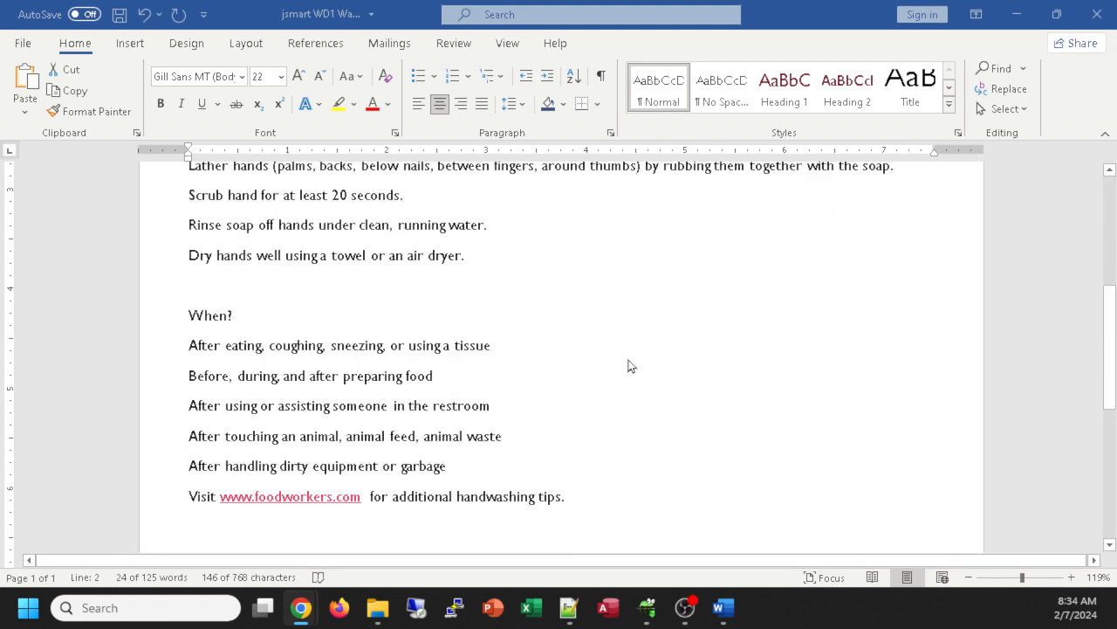
{"action": "scroll", "coordinate": [629, 365], "scroll_direction": "down", "scroll_amount": 1}
{"action": "scroll", "coordinate": [629, 365], "scroll_direction": "up", "scroll_amount": 3}
{"action": "scroll", "coordinate": [629, 365], "scroll_direction": "down", "scroll_amount": 1}
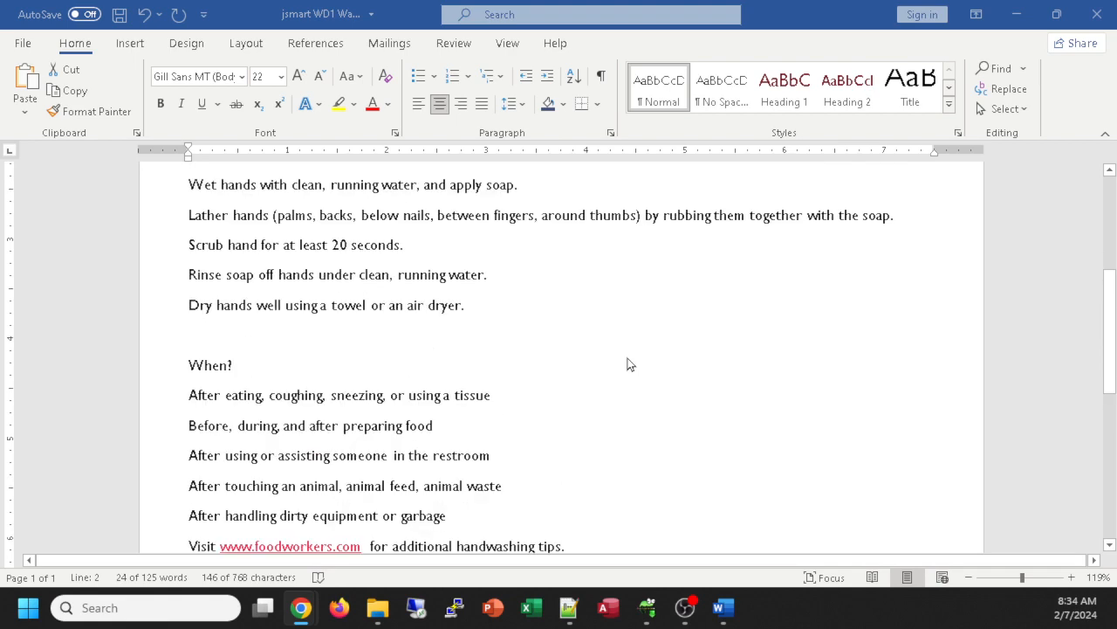
{"action": "scroll", "coordinate": [629, 365], "scroll_direction": "up", "scroll_amount": 1}
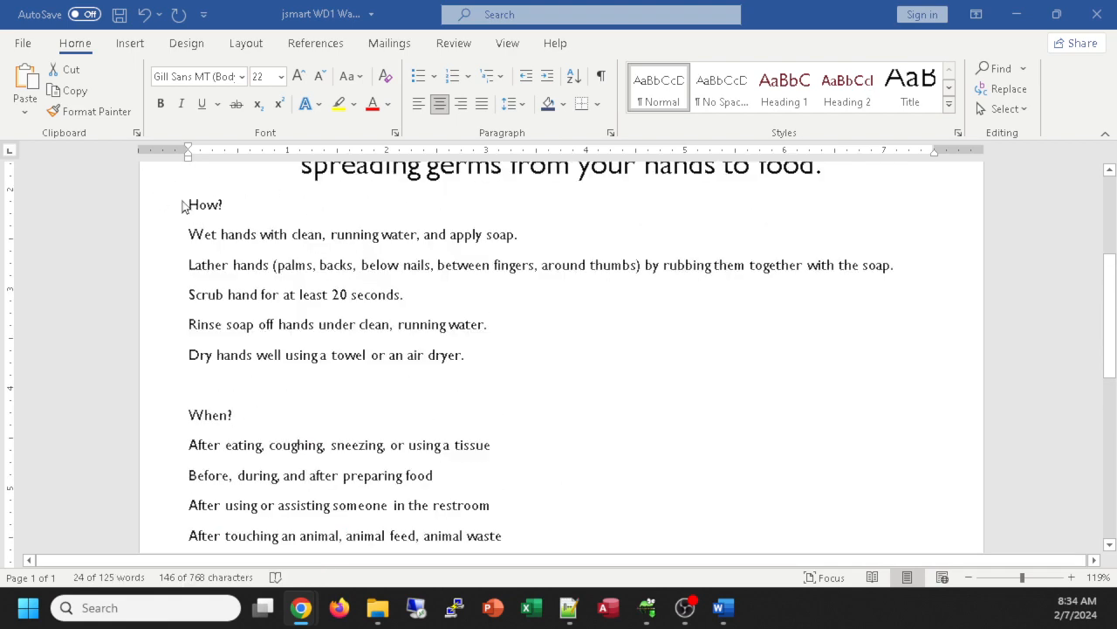
Step: Select the list text from How? through the end of the When? list
{"action": "key", "text": "shift+Up"}
{"action": "left_click_drag", "start_coordinate": [183, 201], "coordinate": [577, 432]}
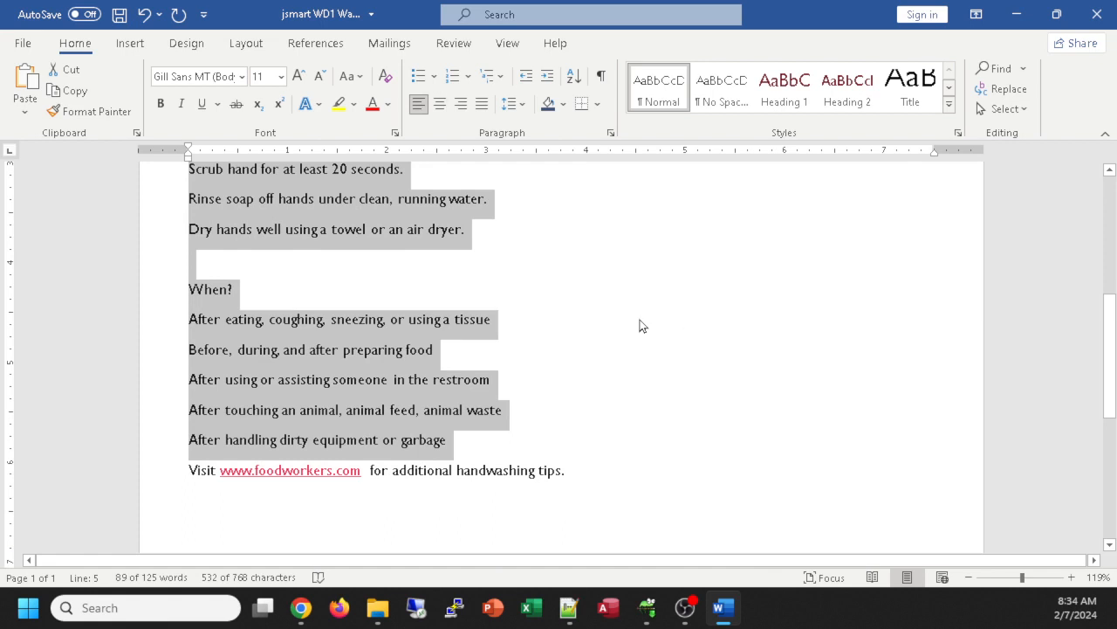
{"action": "scroll", "coordinate": [640, 325], "scroll_direction": "up", "scroll_amount": 2}
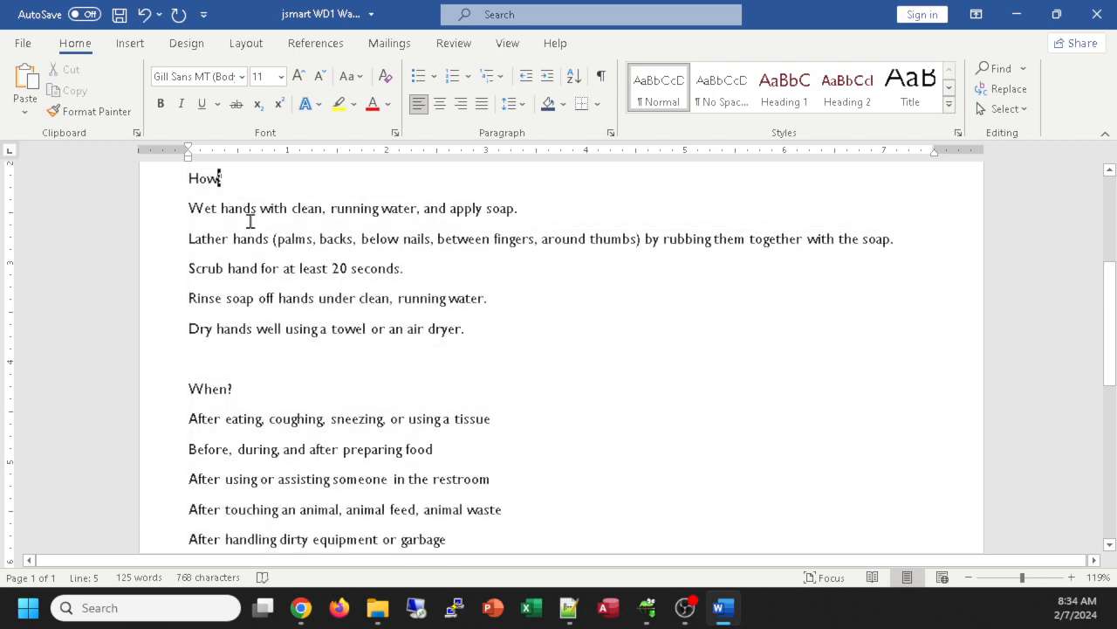
{"action": "left_click", "coordinate": [218, 181]}
{"action": "left_click_drag", "start_coordinate": [185, 178], "coordinate": [215, 180]}
{"action": "scroll", "coordinate": [573, 398], "scroll_direction": "down", "scroll_amount": 2}
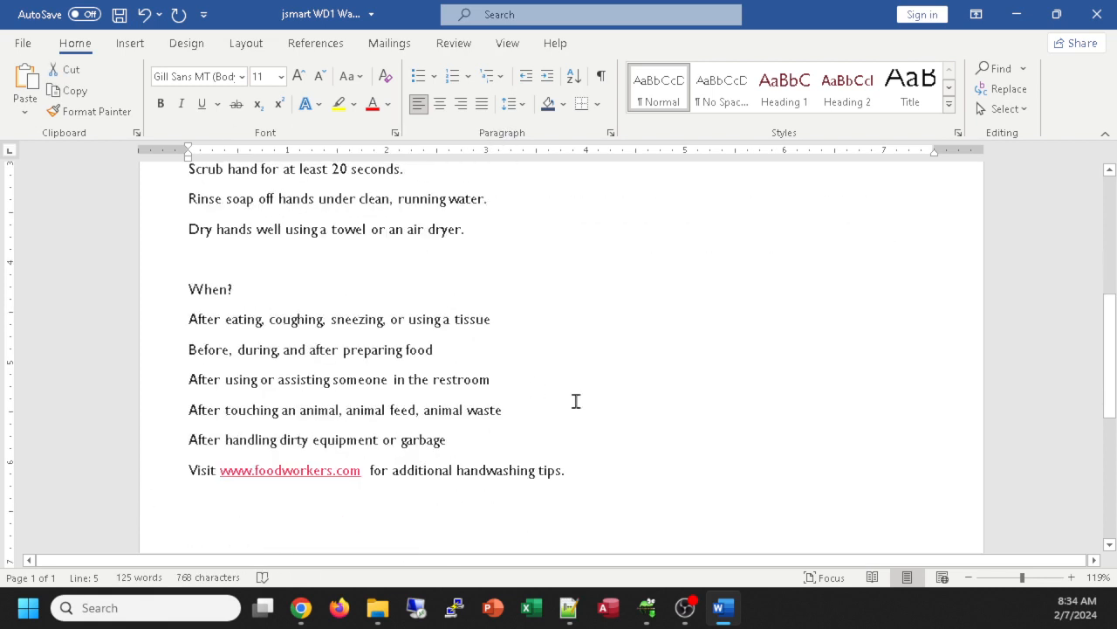
{"action": "left_click", "coordinate": [461, 440], "text": "shift"}
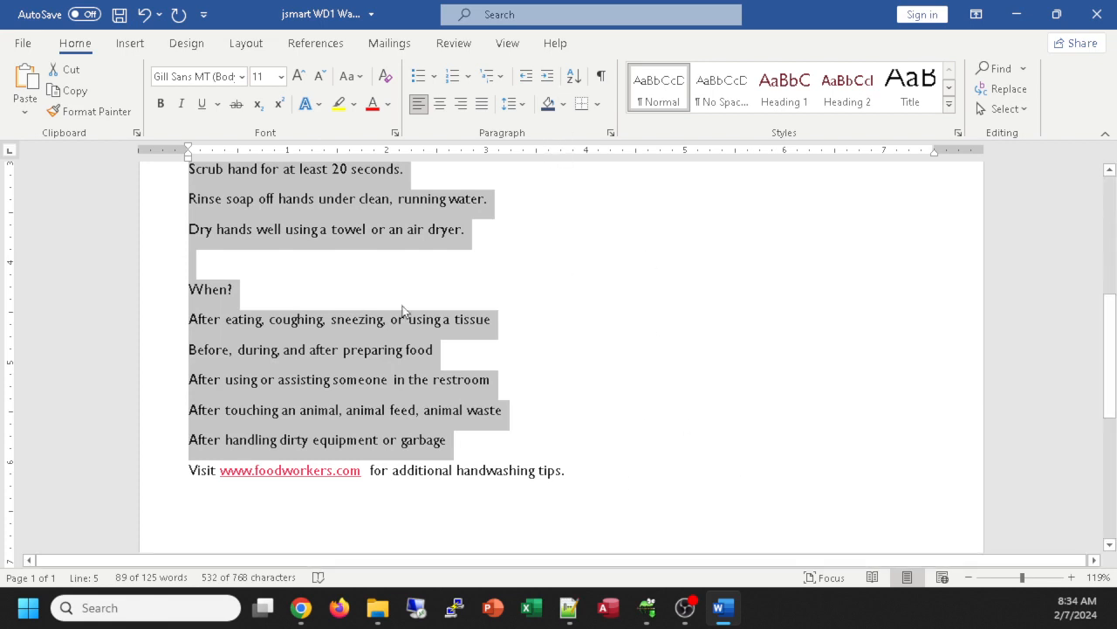
Step: Enlarge the selected How? and When? list text to 20 pt
{"action": "key", "text": "ctrl+shift+period"}
{"action": "key", "text": "ctrl+shift+period"}
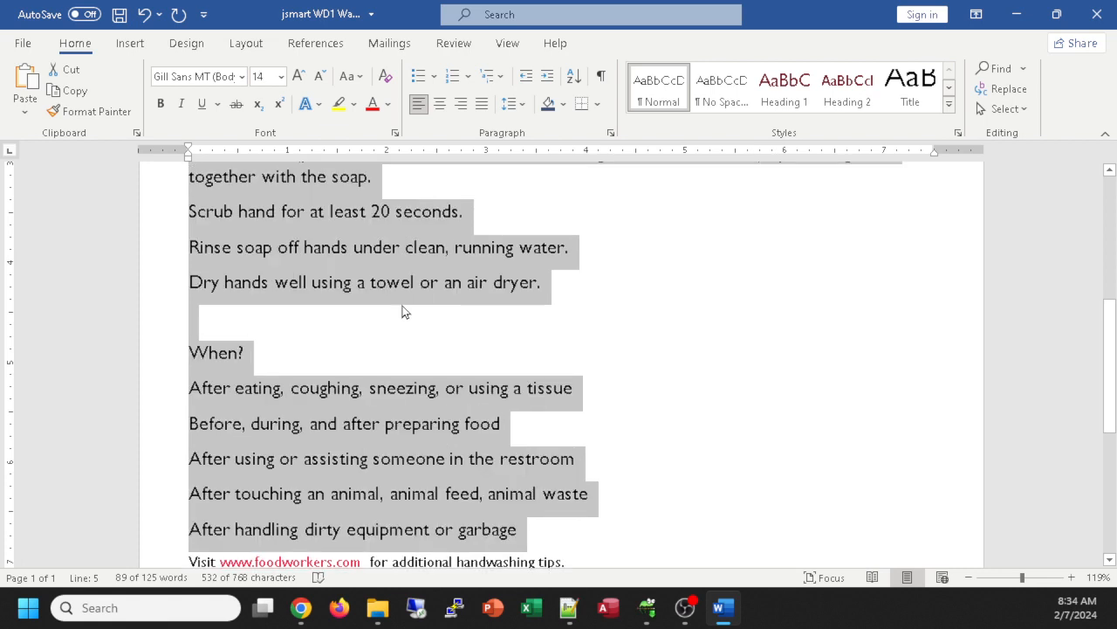
{"action": "key", "text": "ctrl+shift+period"}
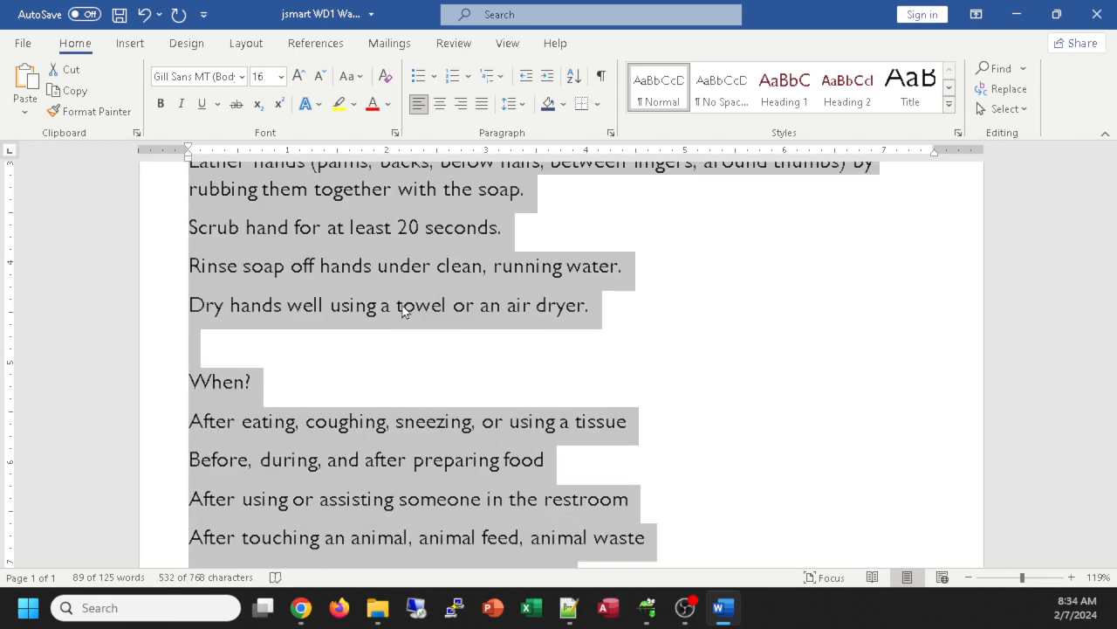
{"action": "key", "text": "ctrl+shift+period"}
{"action": "key", "text": "ctrl+shift+period"}
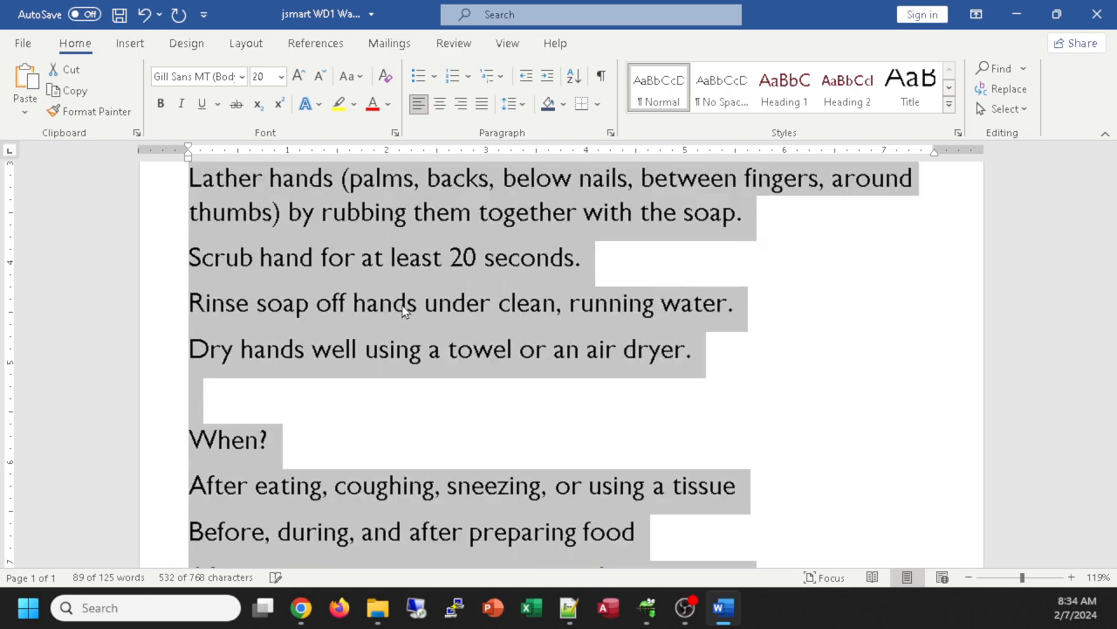
{"action": "left_click", "coordinate": [281, 77]}
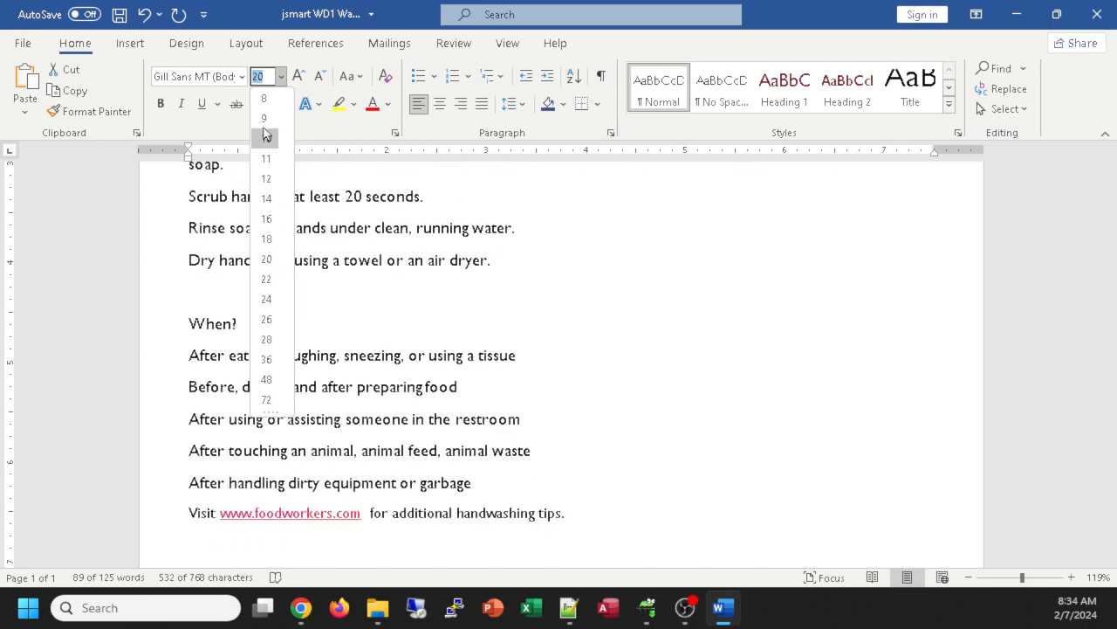
{"action": "left_click", "coordinate": [266, 259]}
{"action": "scroll", "coordinate": [801, 323], "scroll_direction": "down", "scroll_amount": 6, "text": "ctrl"}
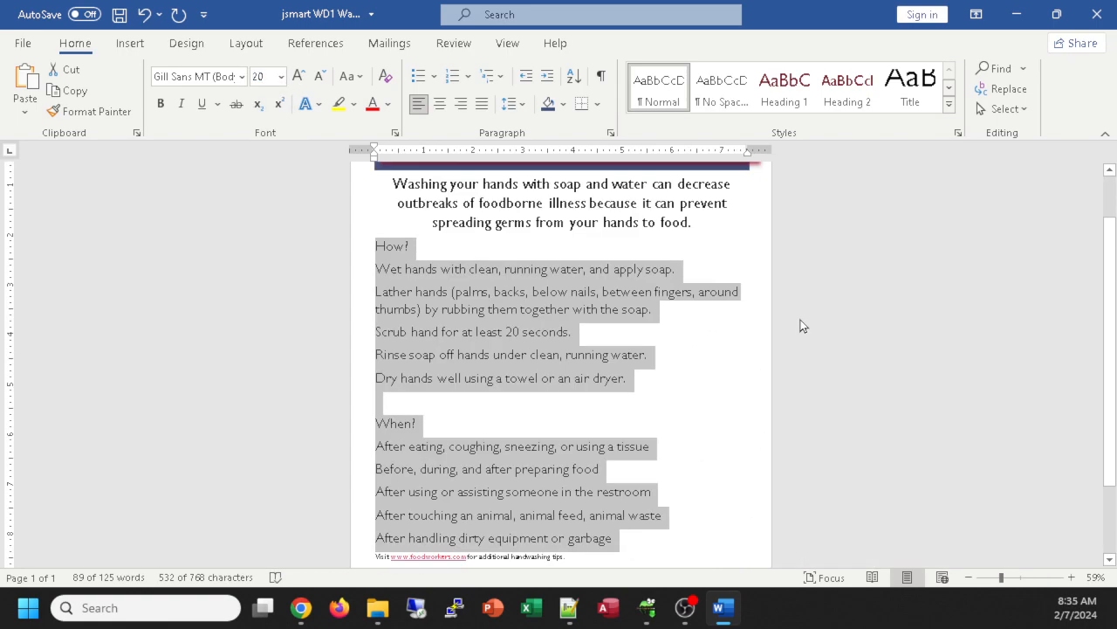
{"action": "scroll", "coordinate": [800, 320], "scroll_direction": "down", "scroll_amount": 1, "text": "ctrl"}
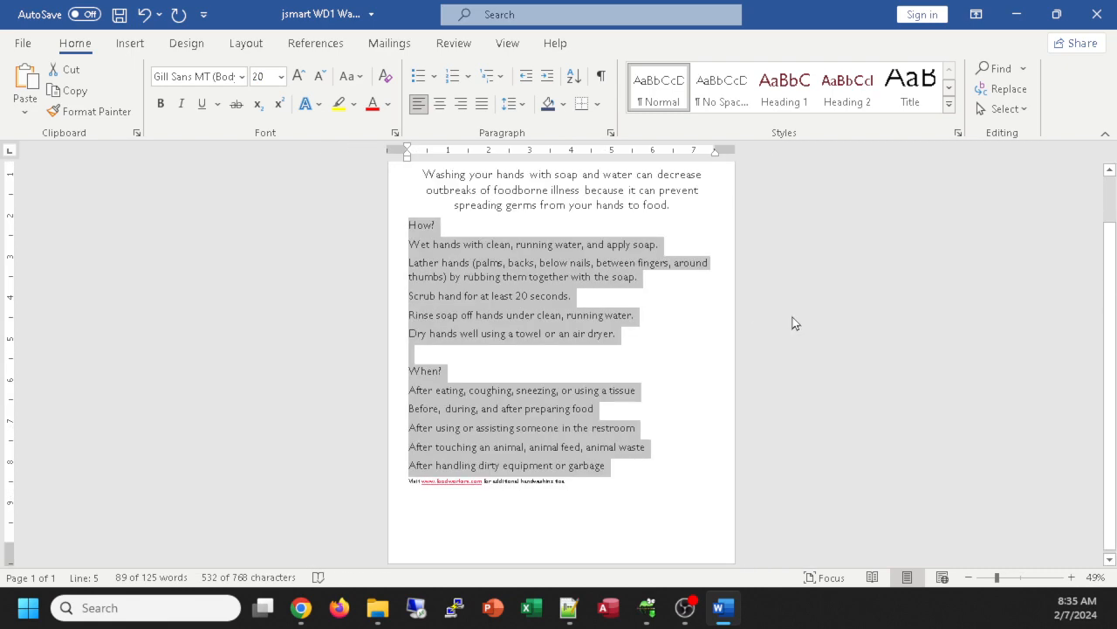
{"action": "scroll", "coordinate": [793, 323], "scroll_direction": "up", "scroll_amount": 4, "text": "ctrl"}
{"action": "scroll", "coordinate": [792, 320], "scroll_direction": "down", "scroll_amount": 2, "text": "ctrl"}
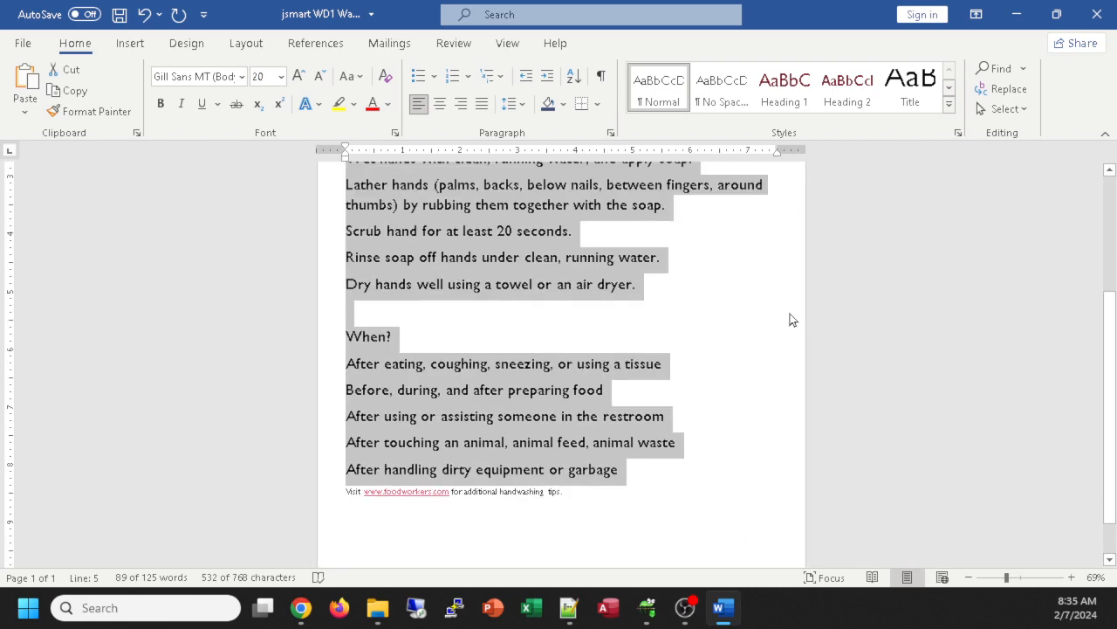
{"action": "scroll", "coordinate": [790, 313], "scroll_direction": "down", "scroll_amount": 3, "text": "ctrl"}
{"action": "scroll", "coordinate": [786, 316], "scroll_direction": "up", "scroll_amount": 3, "text": "ctrl"}
{"action": "scroll", "coordinate": [784, 316], "scroll_direction": "up", "scroll_amount": 4, "text": "ctrl"}
{"action": "left_click", "coordinate": [526, 509]}
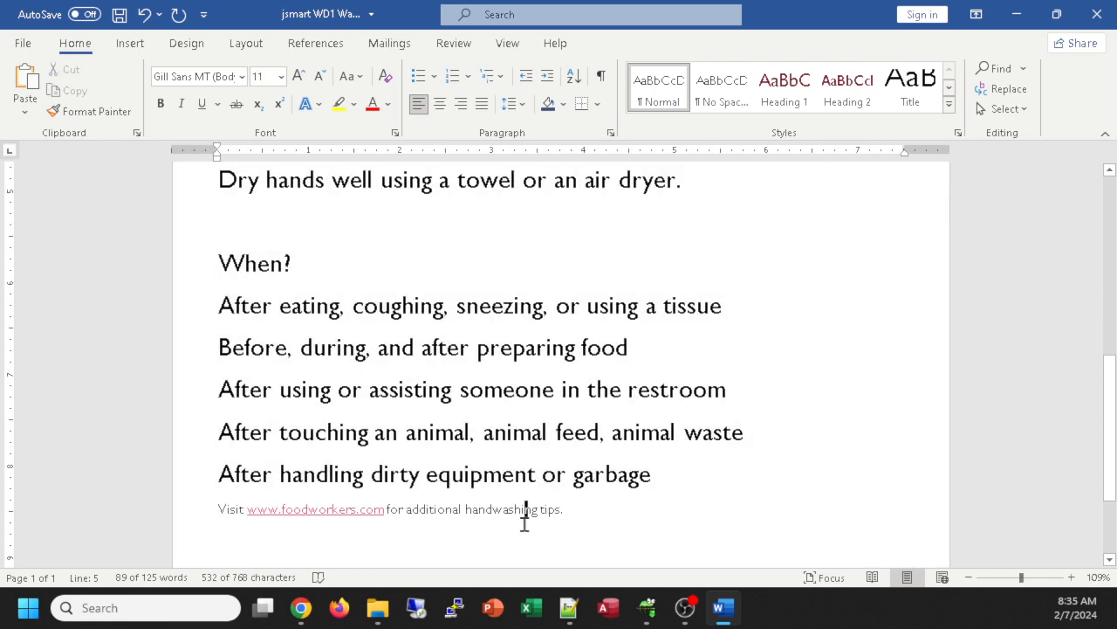
{"action": "scroll", "coordinate": [708, 459], "scroll_direction": "up", "scroll_amount": 5}
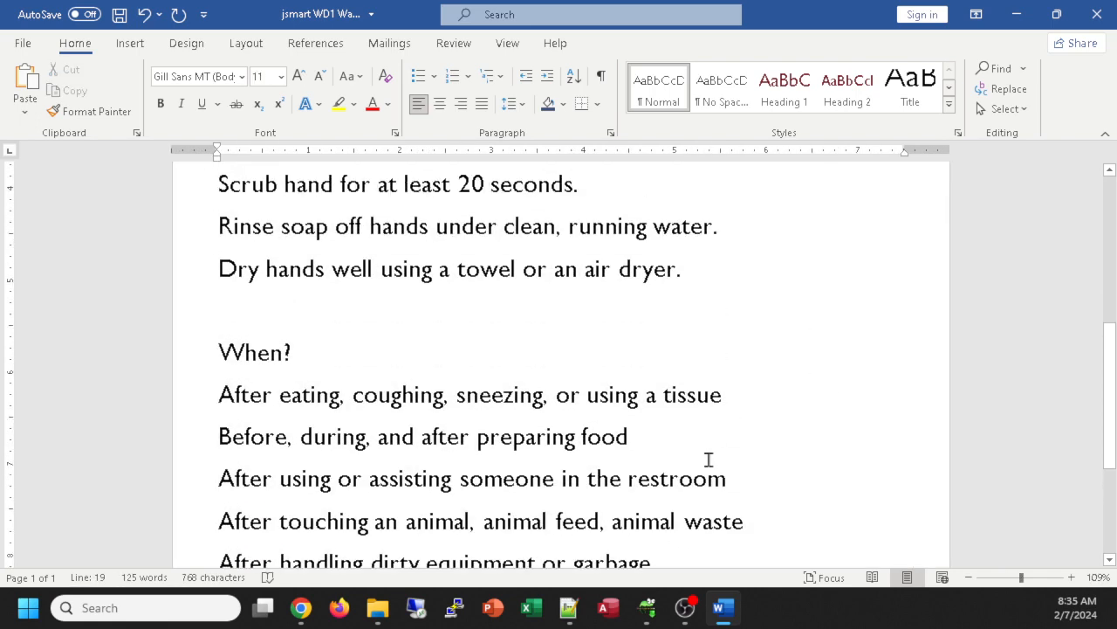
{"action": "scroll", "coordinate": [708, 455], "scroll_direction": "down", "scroll_amount": 2, "text": "ctrl"}
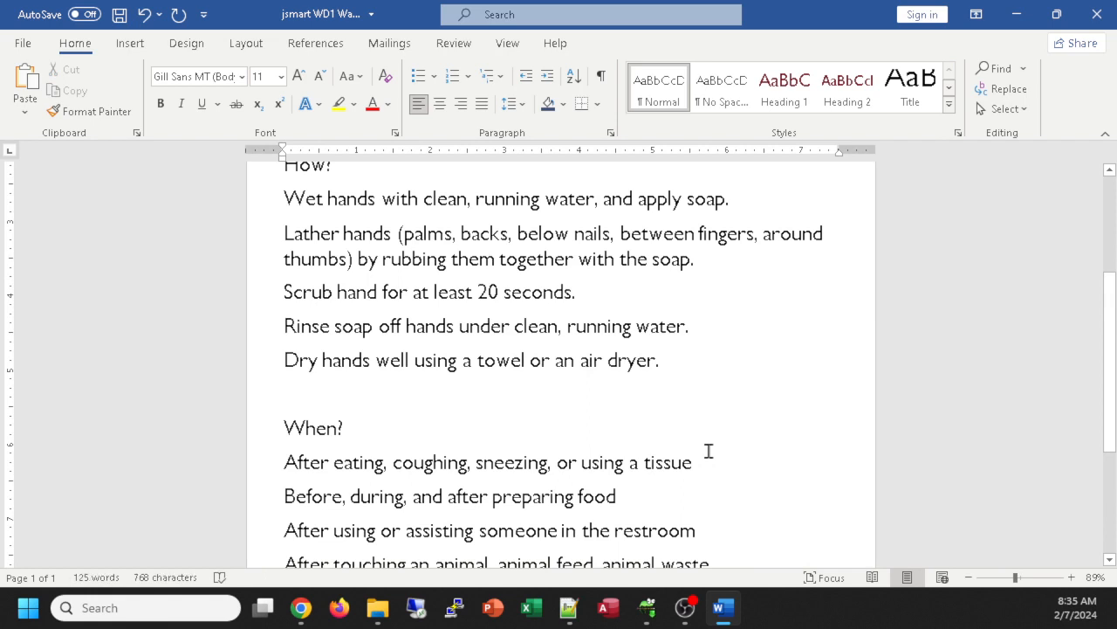
{"action": "scroll", "coordinate": [708, 450], "scroll_direction": "up", "scroll_amount": 2}
{"action": "scroll", "coordinate": [708, 449], "scroll_direction": "down", "scroll_amount": 1}
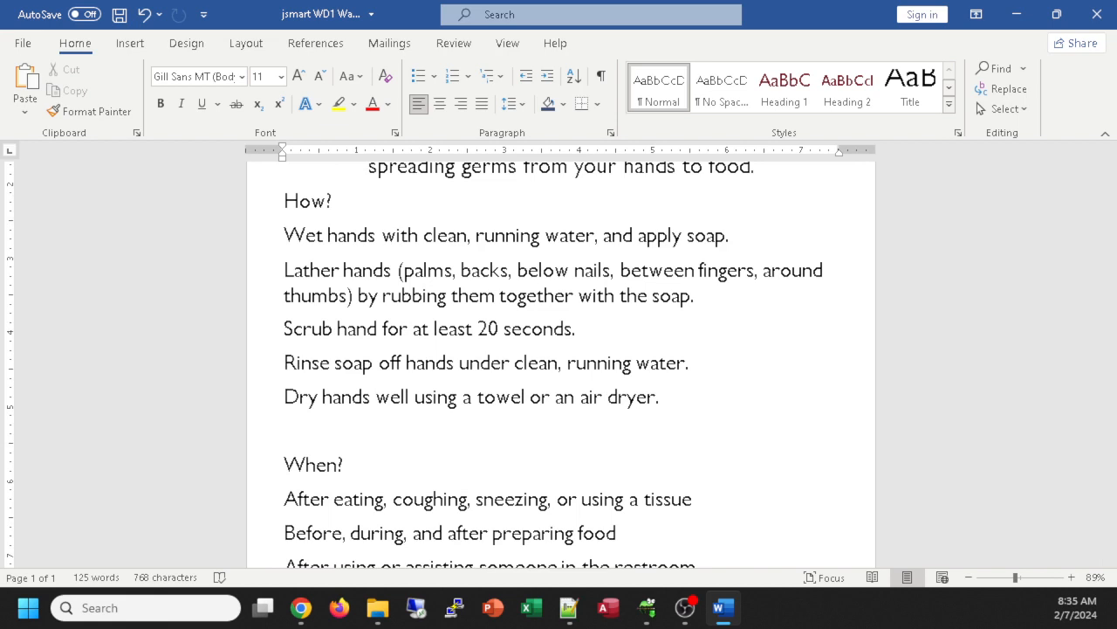
{"action": "key", "text": "alt+Tab"}
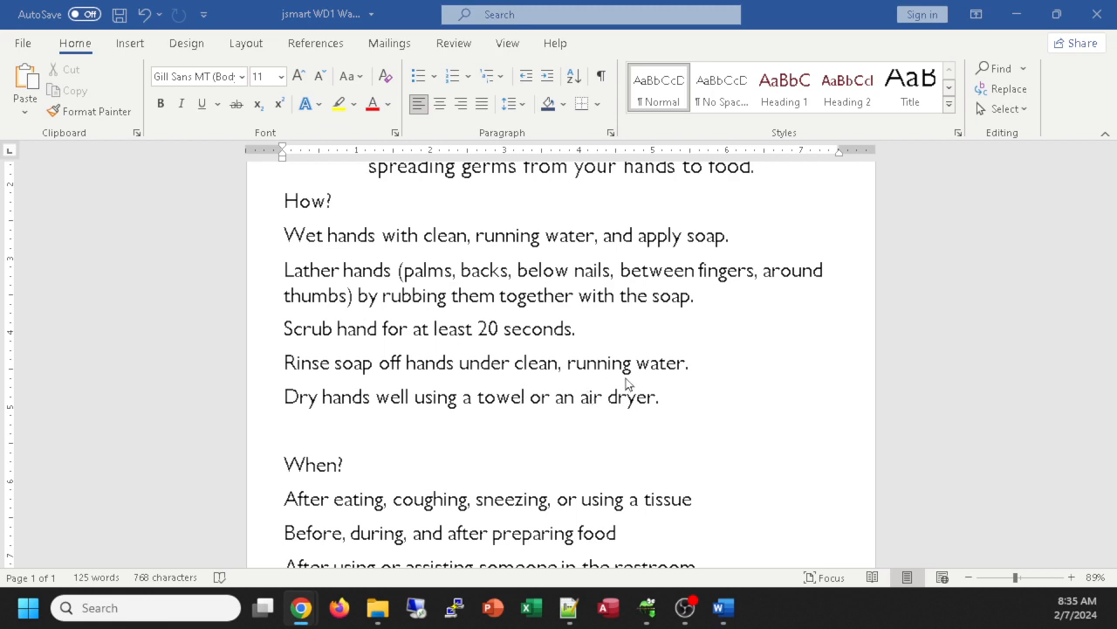
{"action": "left_click", "coordinate": [678, 409]}
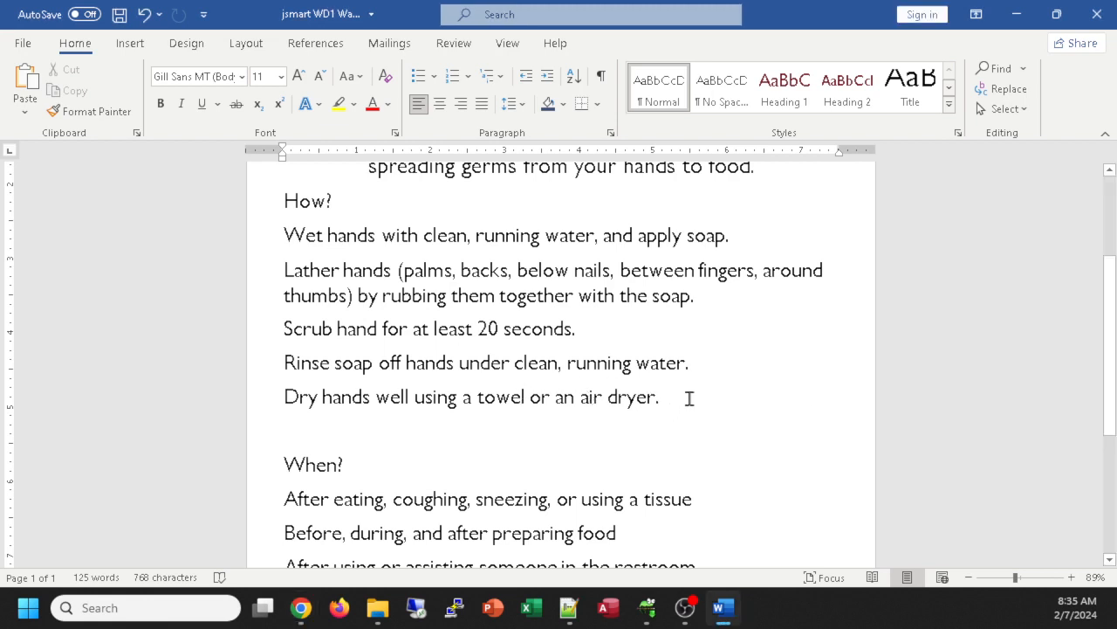
Step: Number the five How? handwashing steps 1 through 5
{"action": "left_click_drag", "start_coordinate": [689, 396], "coordinate": [275, 245]}
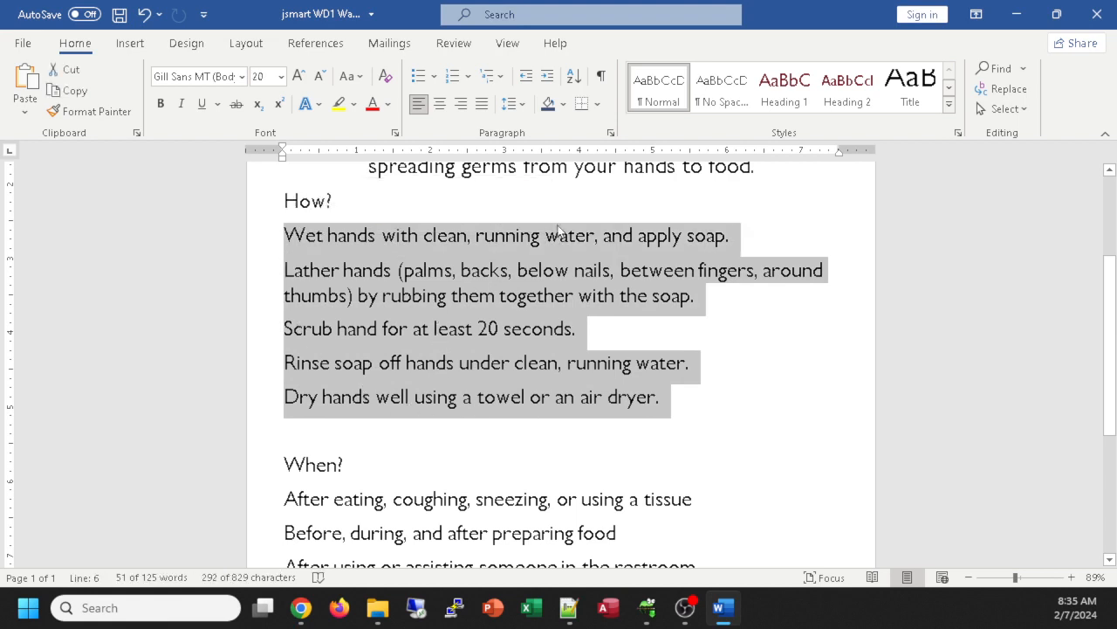
{"action": "left_click", "coordinate": [452, 80]}
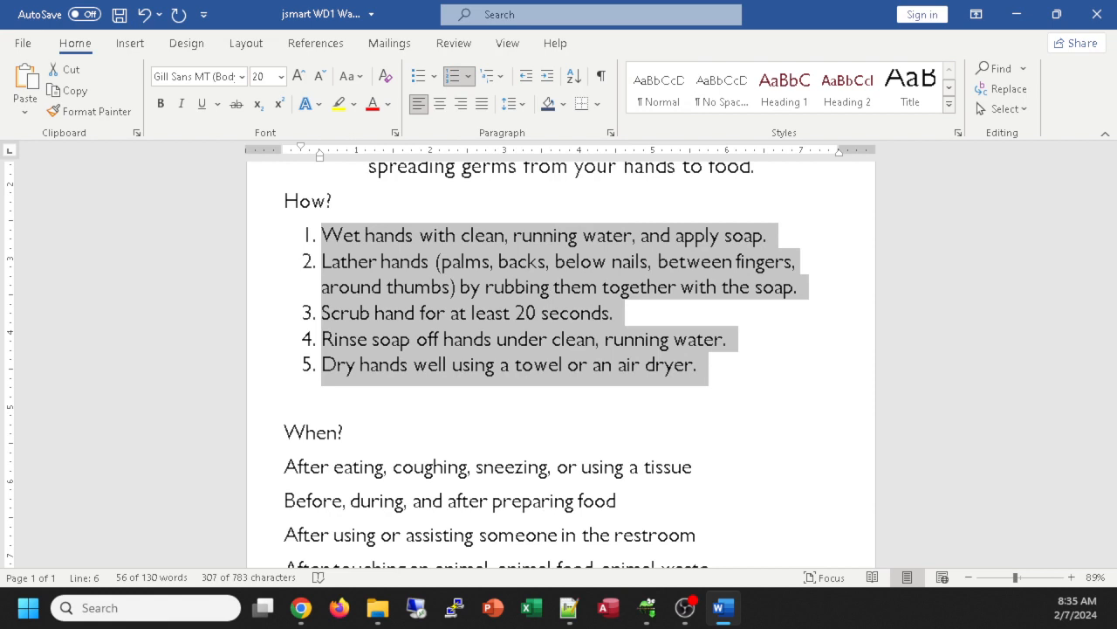
{"action": "key", "text": "alt+Tab"}
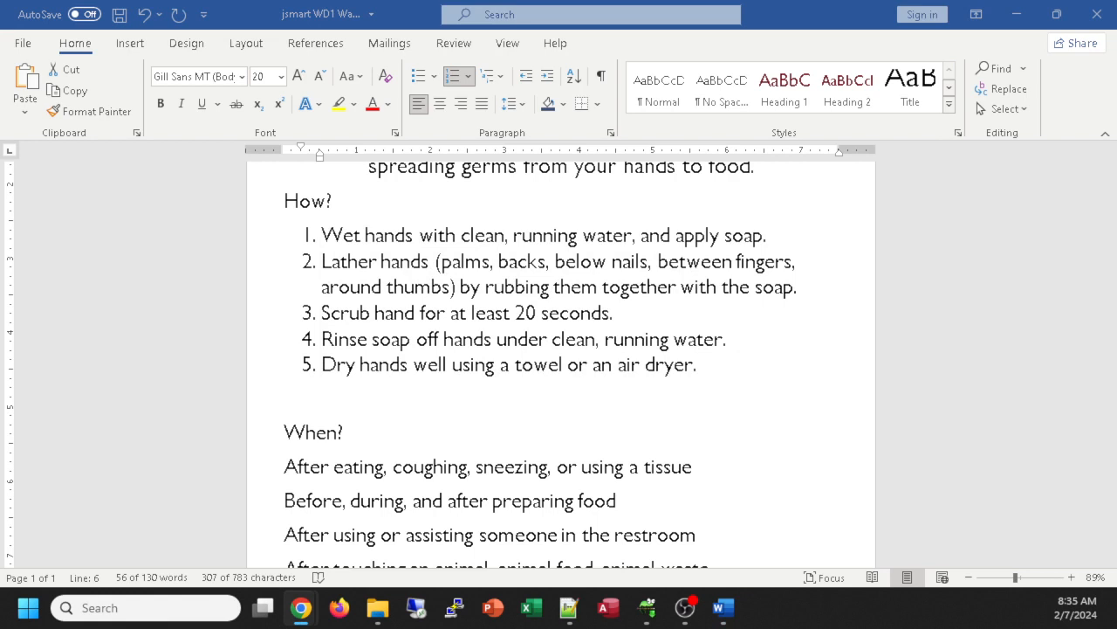
{"action": "scroll", "coordinate": [529, 397], "scroll_direction": "down", "scroll_amount": 3}
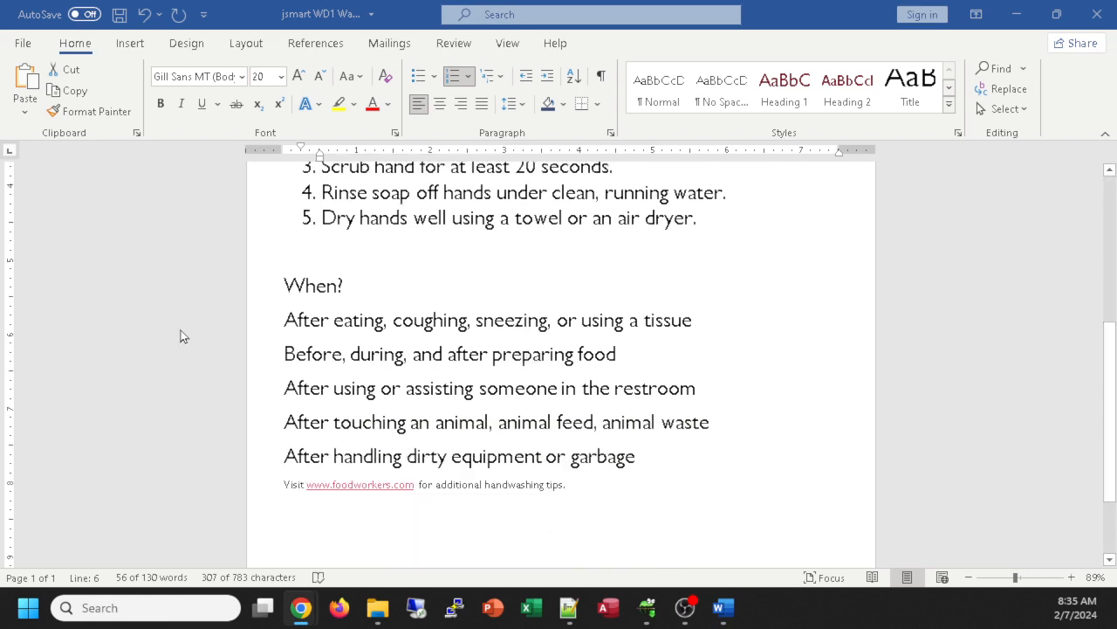
Step: Bullet the five When? lines, browsing bullet and numbering styles without applying one
{"action": "left_click", "coordinate": [261, 322]}
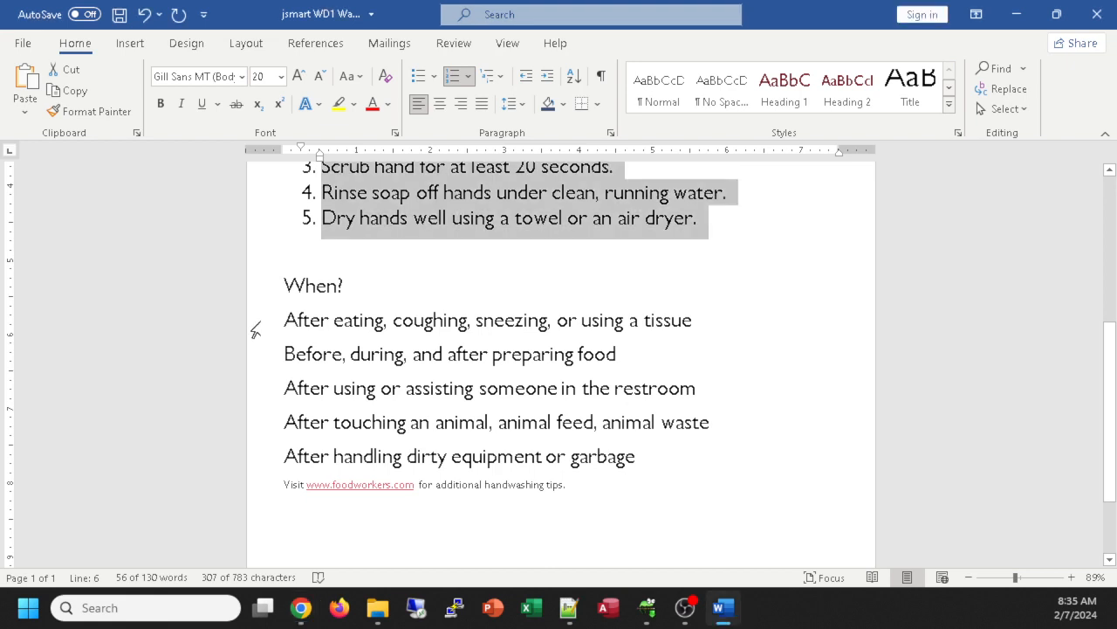
{"action": "left_click_drag", "start_coordinate": [255, 322], "coordinate": [248, 460]}
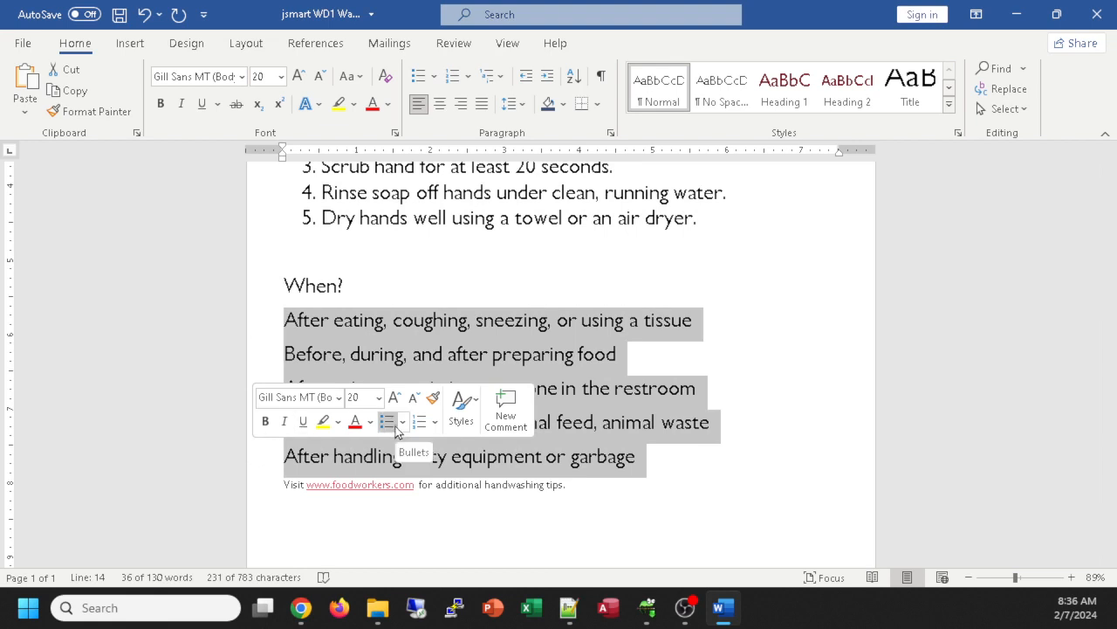
{"action": "left_click", "coordinate": [418, 77]}
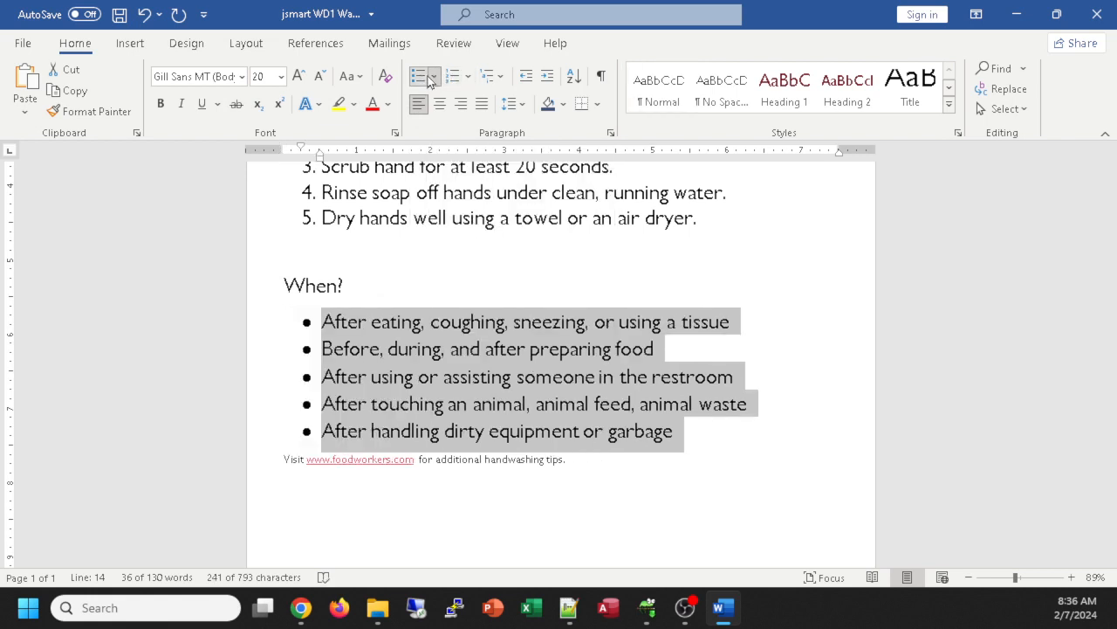
{"action": "left_click", "coordinate": [434, 77]}
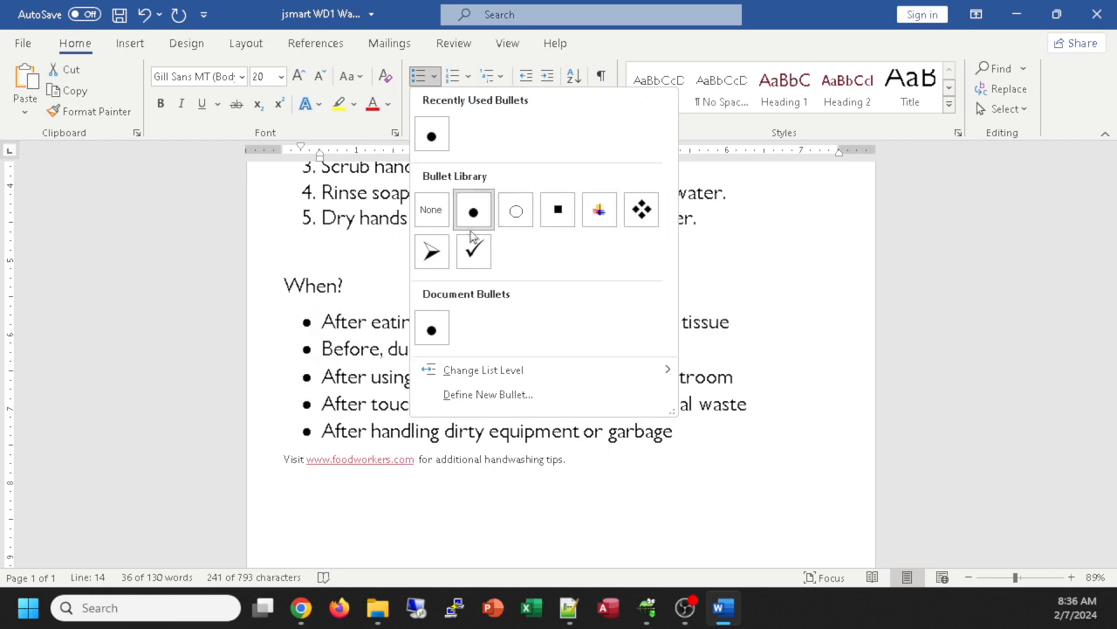
{"action": "left_click", "coordinate": [468, 77]}
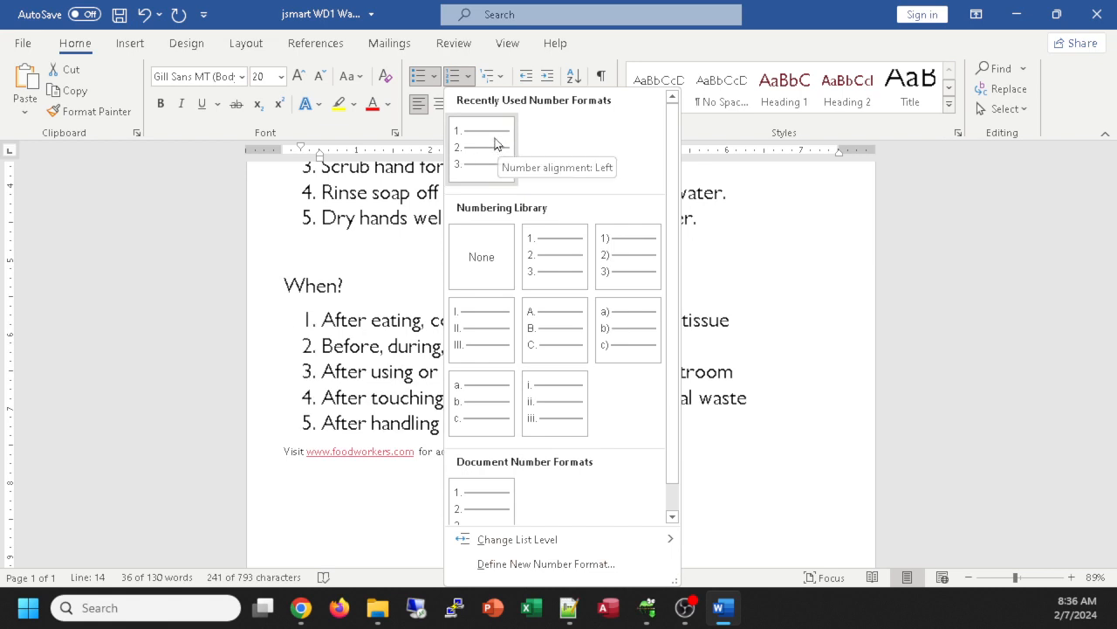
{"action": "key", "text": "Escape"}
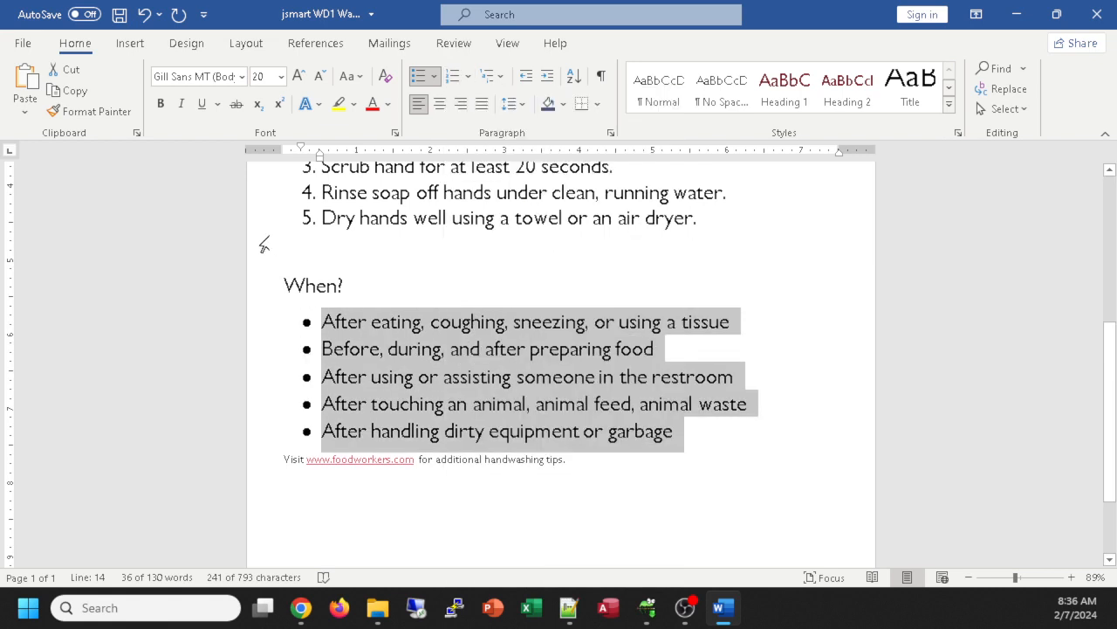
{"action": "scroll", "coordinate": [491, 277], "scroll_direction": "up", "scroll_amount": 1}
{"action": "scroll", "coordinate": [492, 276], "scroll_direction": "up", "scroll_amount": 2}
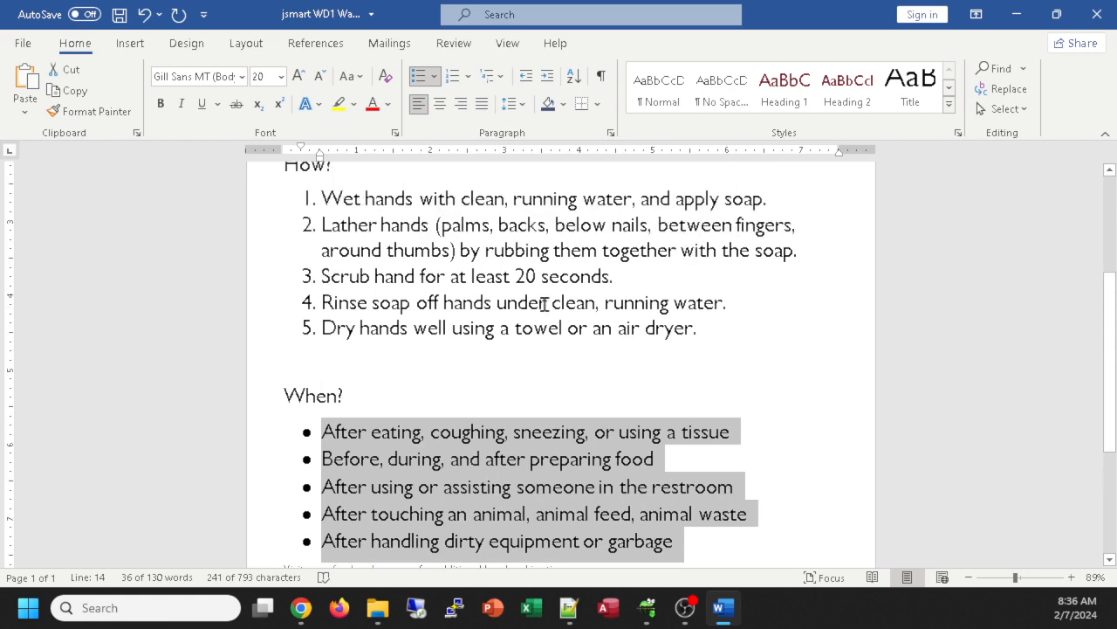
Step: Clear the selection on the bulleted When? list and scroll down the flyer
{"action": "scroll", "coordinate": [543, 296], "scroll_direction": "up", "scroll_amount": 1}
{"action": "scroll", "coordinate": [543, 288], "scroll_direction": "down", "scroll_amount": 1}
{"action": "scroll", "coordinate": [377, 236], "scroll_direction": "up", "scroll_amount": 2}
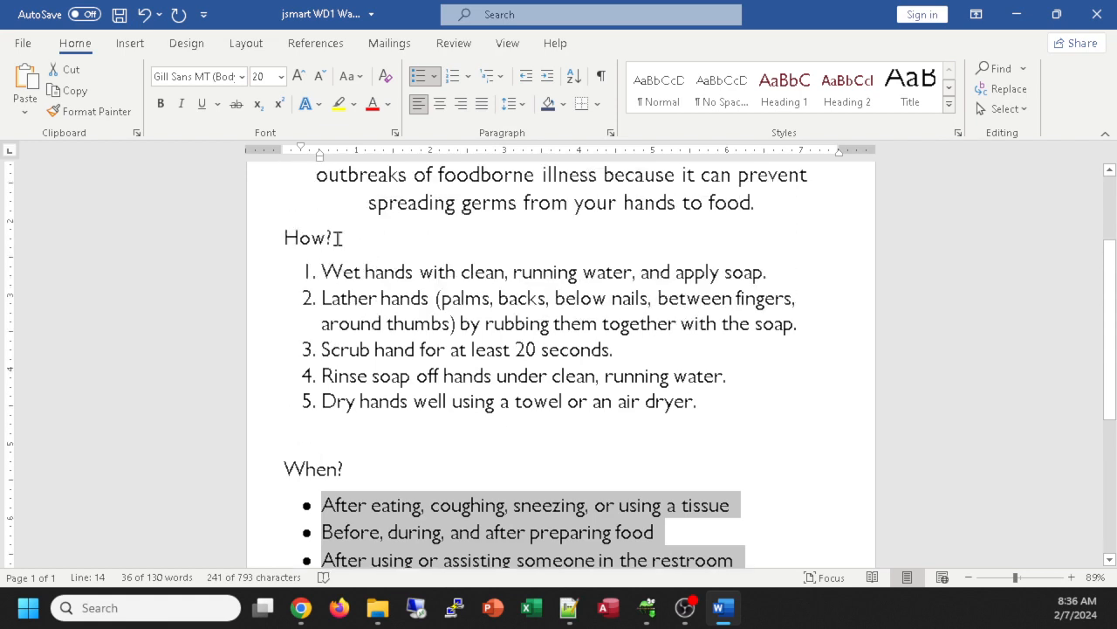
{"action": "scroll", "coordinate": [338, 238], "scroll_direction": "down", "scroll_amount": 1}
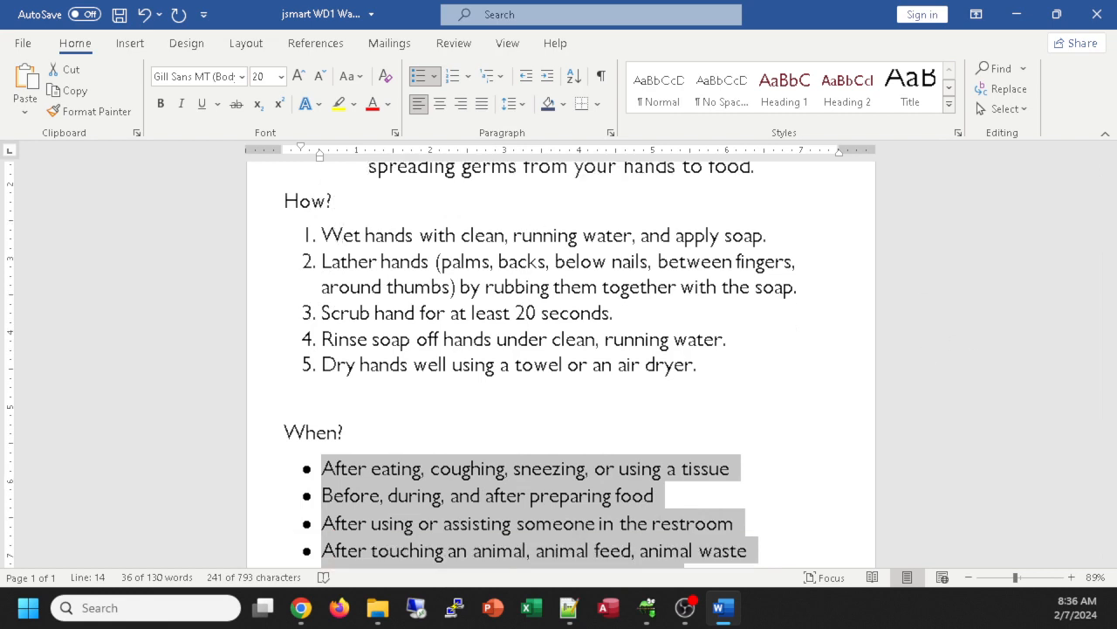
{"action": "key", "text": "alt+Tab"}
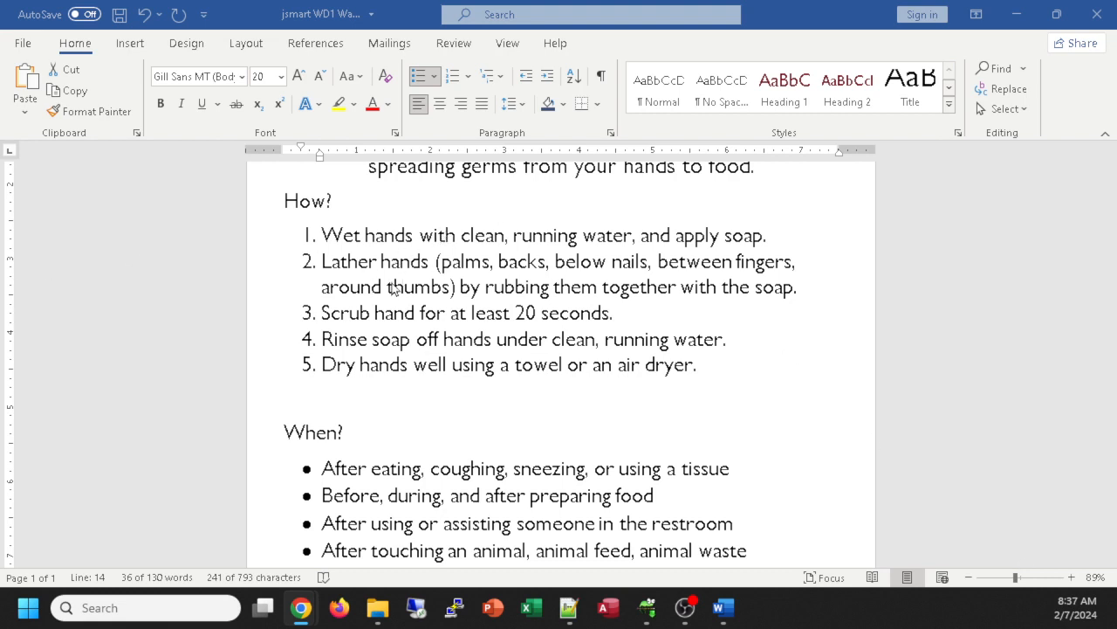
{"action": "scroll", "coordinate": [515, 285], "scroll_direction": "down", "scroll_amount": 3}
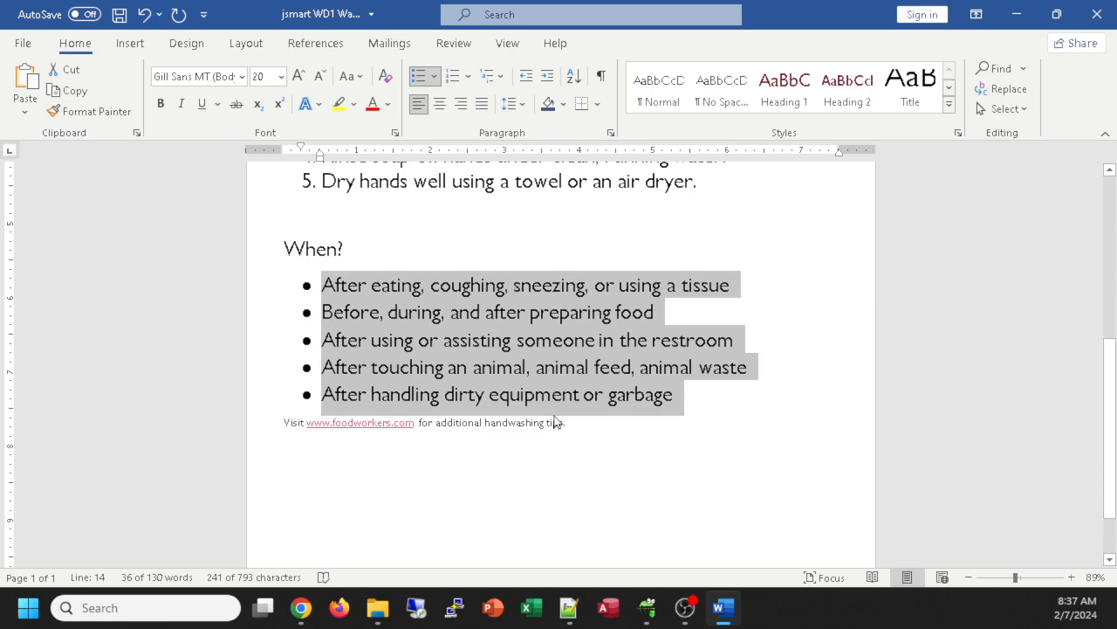
{"action": "left_click", "coordinate": [570, 454]}
{"action": "scroll", "coordinate": [606, 446], "scroll_direction": "down", "scroll_amount": 1}
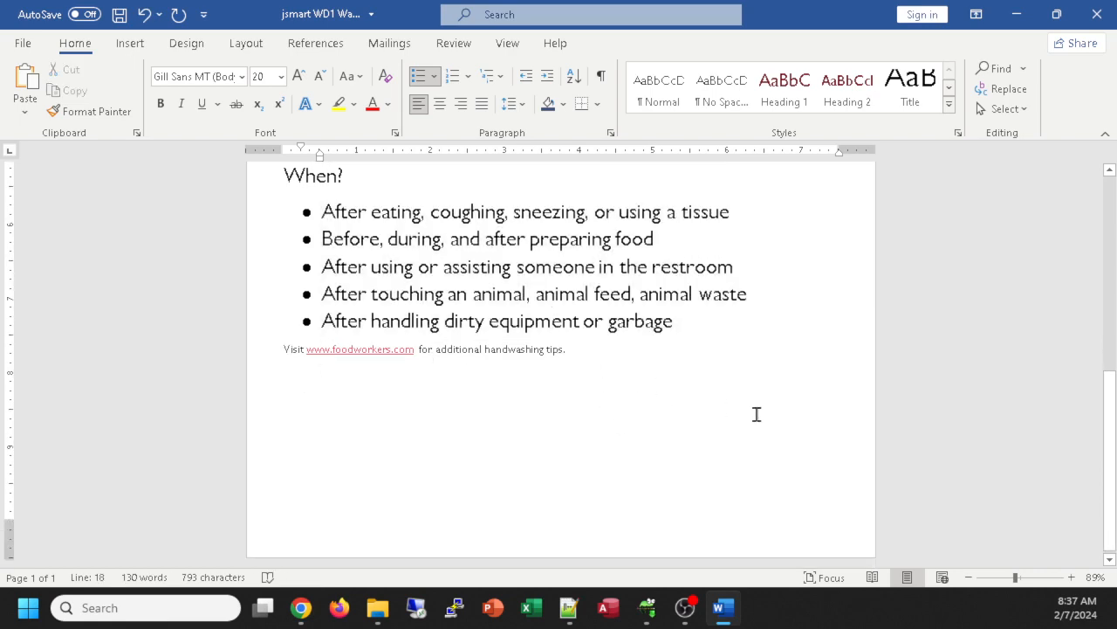
{"action": "scroll", "coordinate": [741, 353], "scroll_direction": "down", "scroll_amount": 4, "text": "ctrl"}
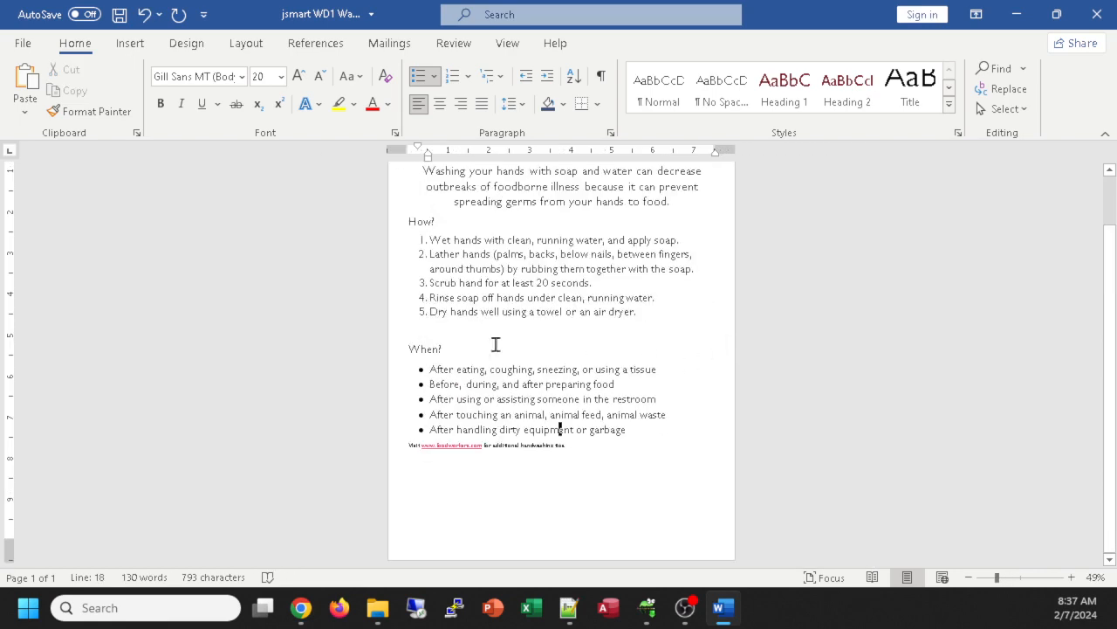
{"action": "left_click", "coordinate": [482, 331]}
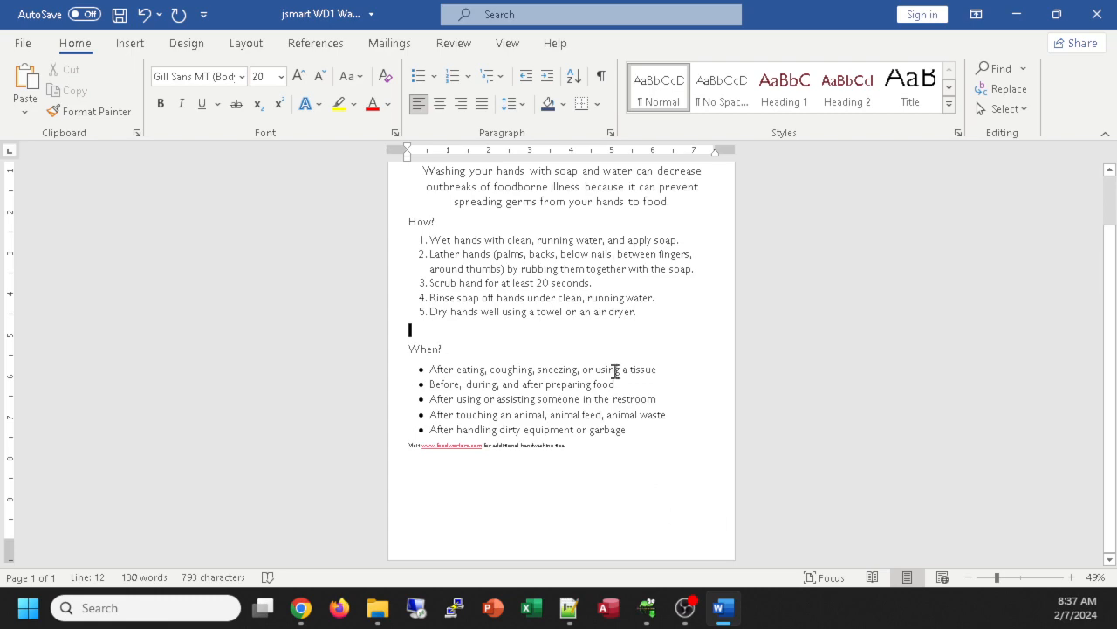
{"action": "scroll", "coordinate": [709, 388], "scroll_direction": "up", "scroll_amount": 6, "text": "ctrl"}
{"action": "scroll", "coordinate": [705, 387], "scroll_direction": "down", "scroll_amount": 5}
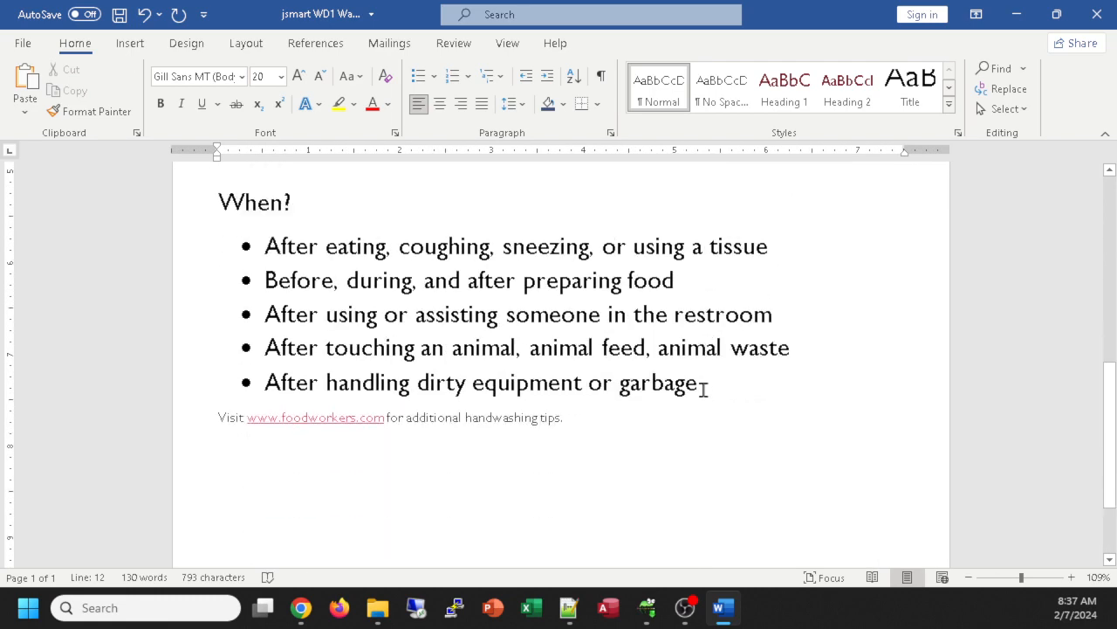
{"action": "left_click_drag", "start_coordinate": [582, 378], "coordinate": [226, 384]}
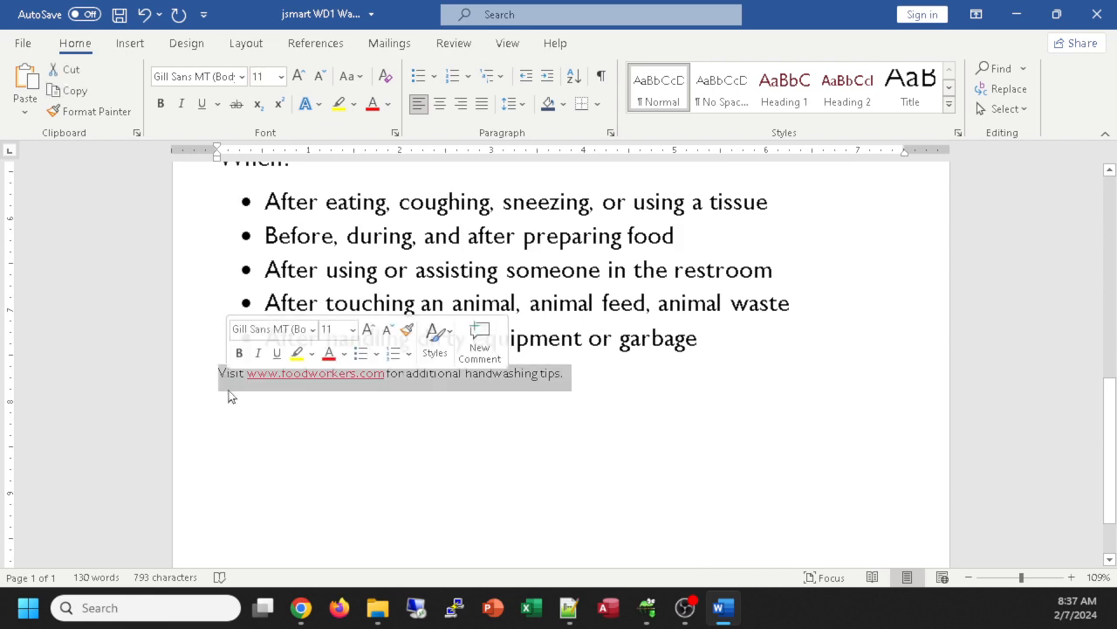
{"action": "left_click", "coordinate": [414, 373]}
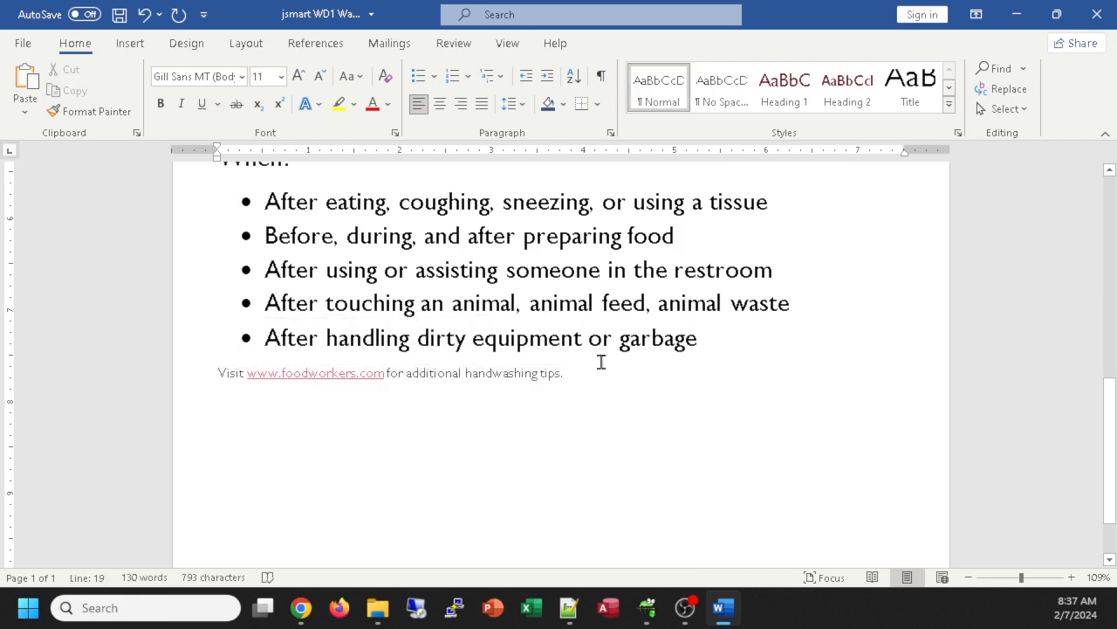
{"action": "left_click", "coordinate": [439, 104]}
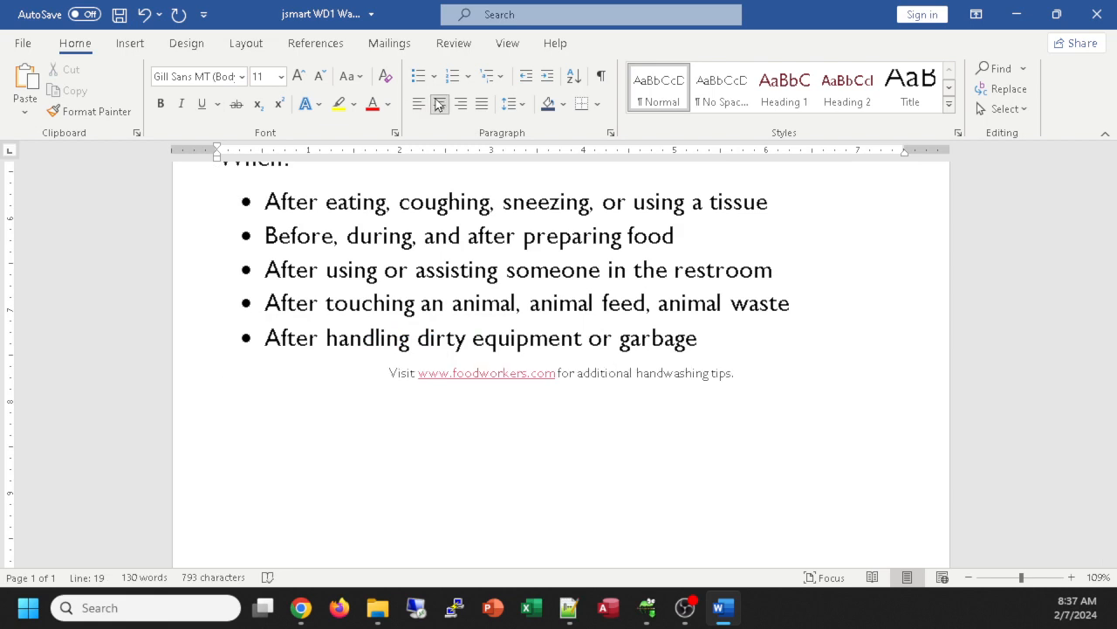
{"action": "left_click", "coordinate": [486, 376]}
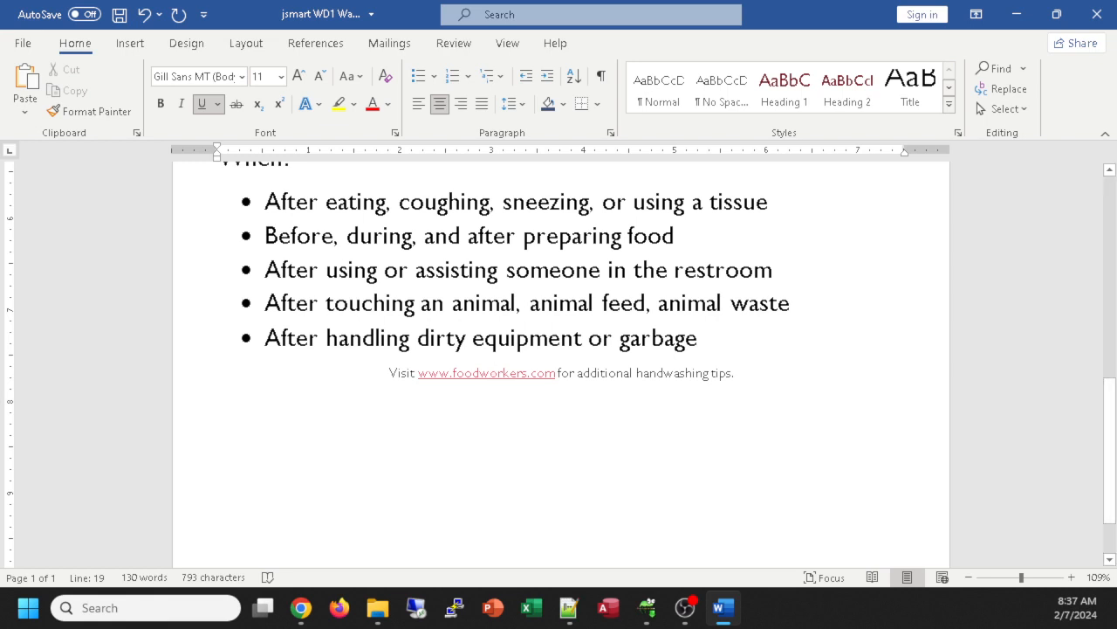
{"action": "right_click", "coordinate": [493, 375]}
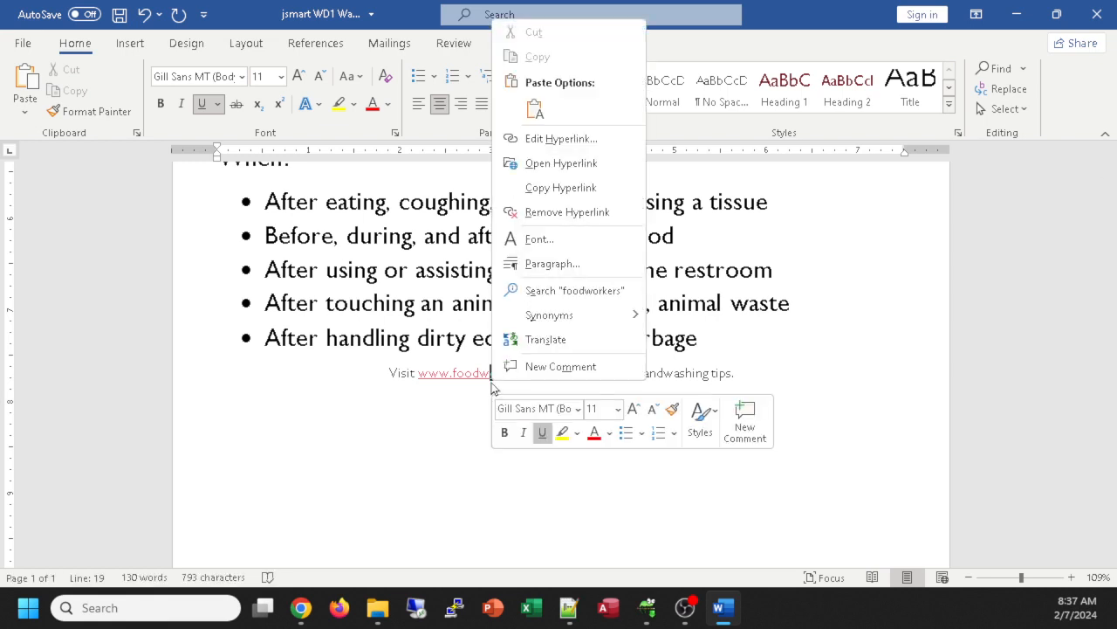
{"action": "left_click", "coordinate": [568, 212]}
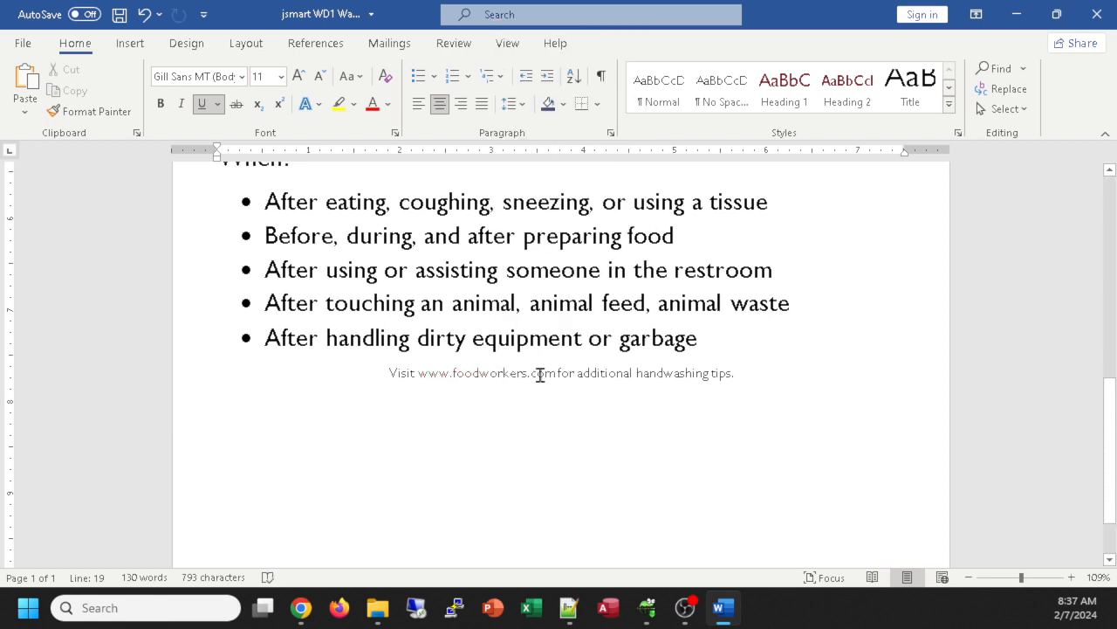
{"action": "key", "text": "ctrl+z"}
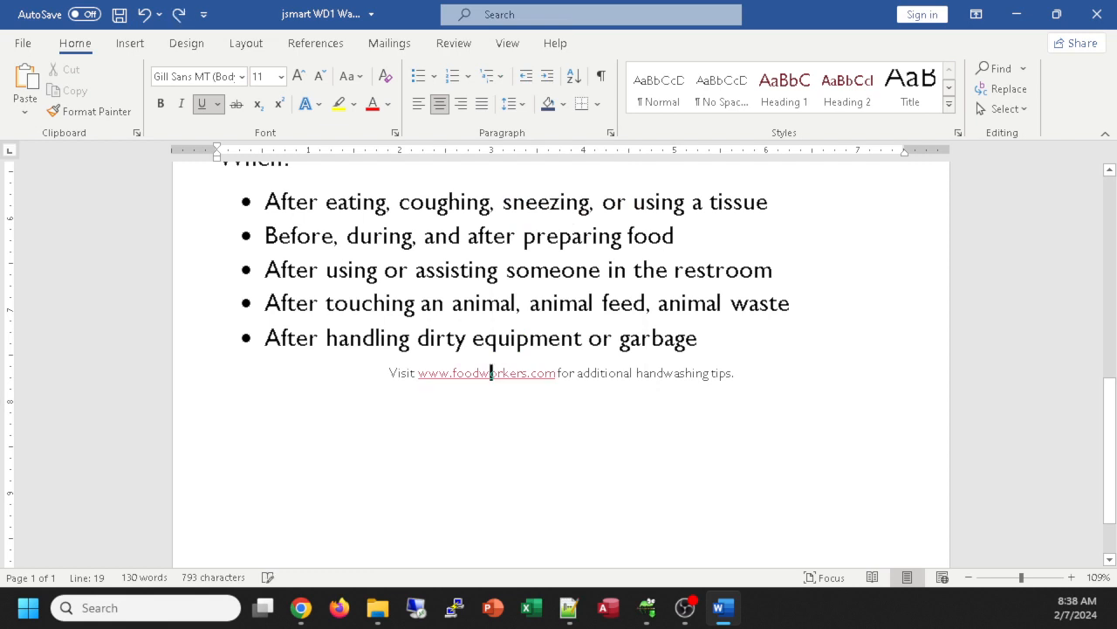
{"action": "right_click", "coordinate": [489, 381]}
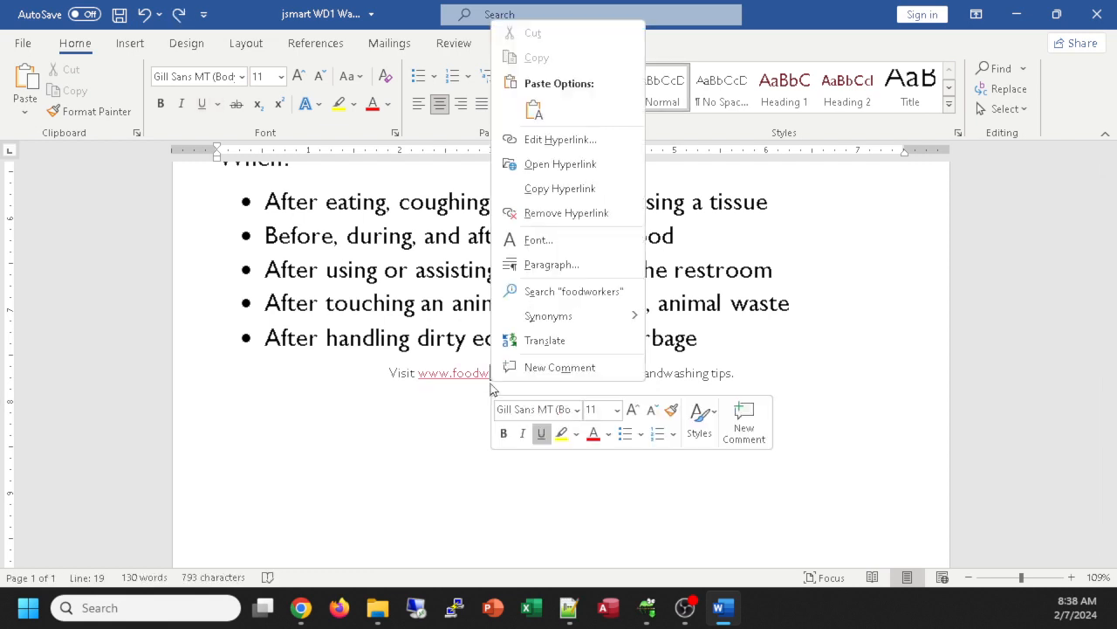
{"action": "left_click", "coordinate": [586, 218]}
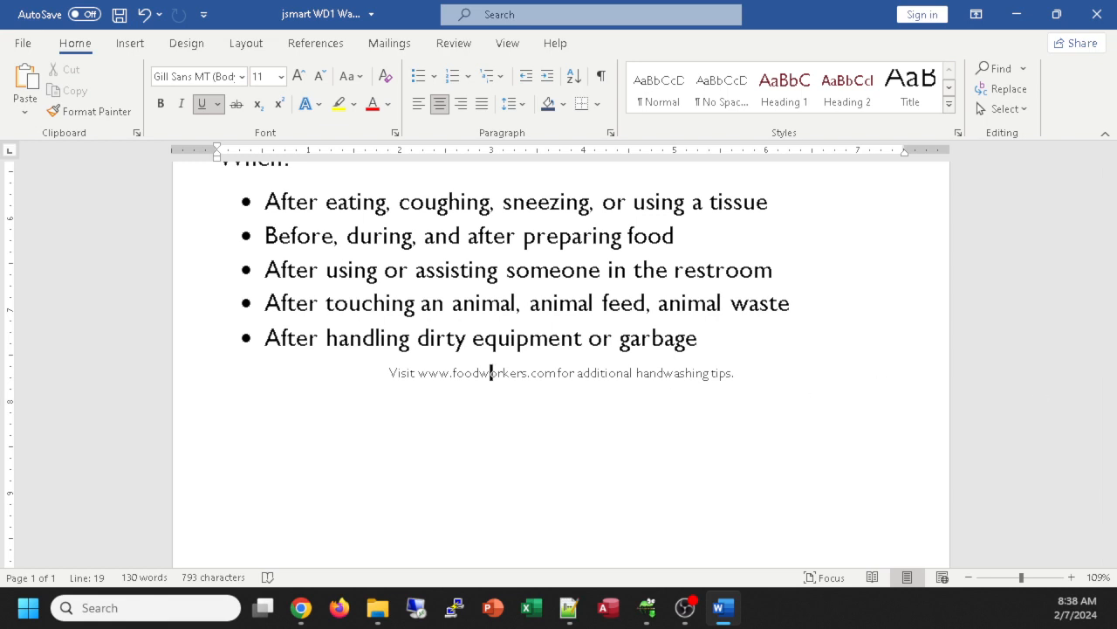
Step: Enlarge the closing Visit line to 20 pt while keeping it on one line
{"action": "left_click", "coordinate": [197, 383]}
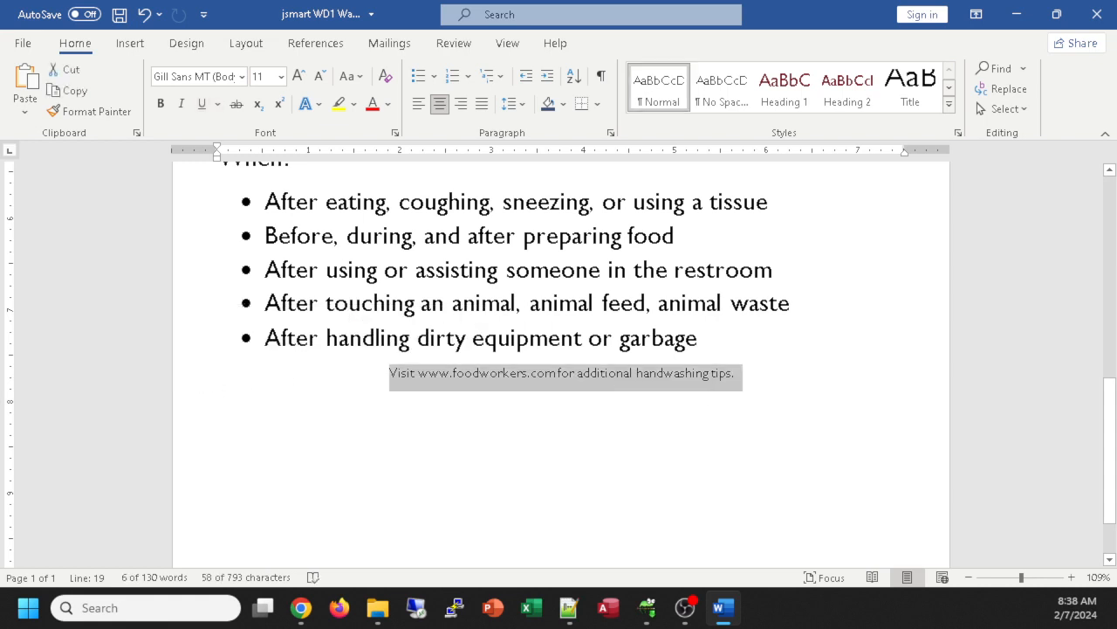
{"action": "key", "text": "ctrl+shift+period"}
{"action": "key", "text": "ctrl+shift+period"}
{"action": "key", "text": "ctrl+shift+period"}
{"action": "key", "text": "ctrl+shift+period"}
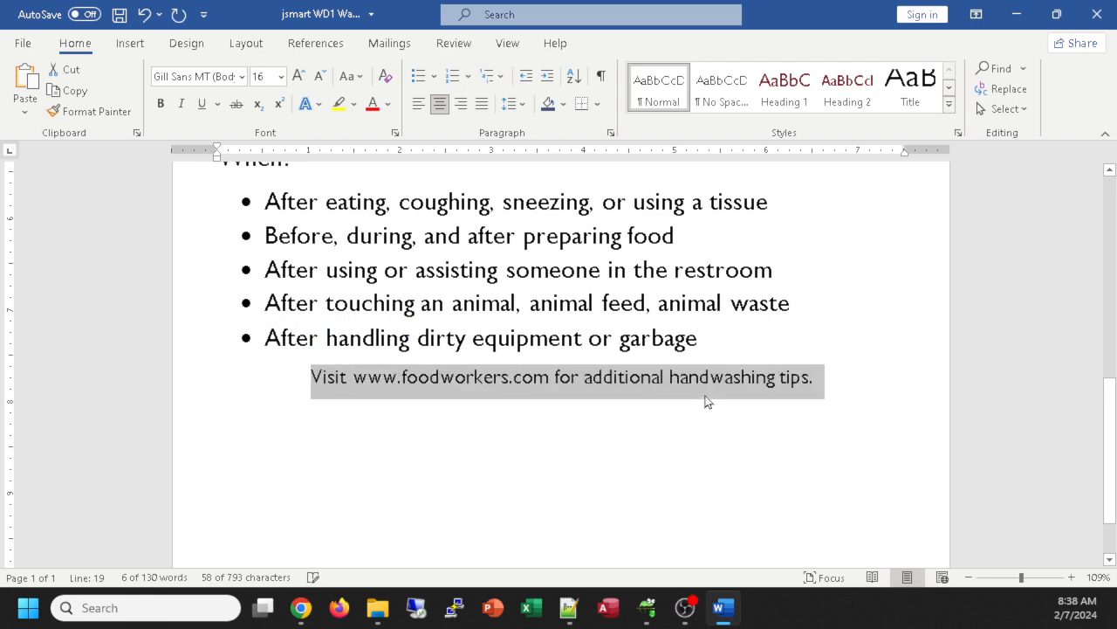
{"action": "key", "text": "ctrl+shift+period"}
{"action": "key", "text": "ctrl+shift+period"}
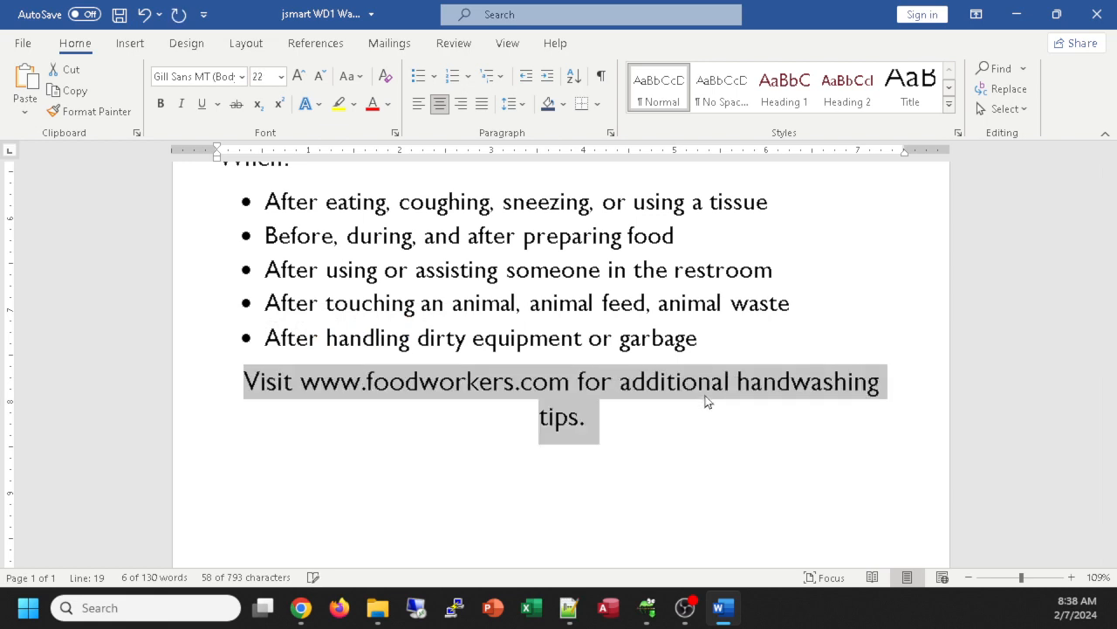
{"action": "key", "text": "ctrl+shift+comma"}
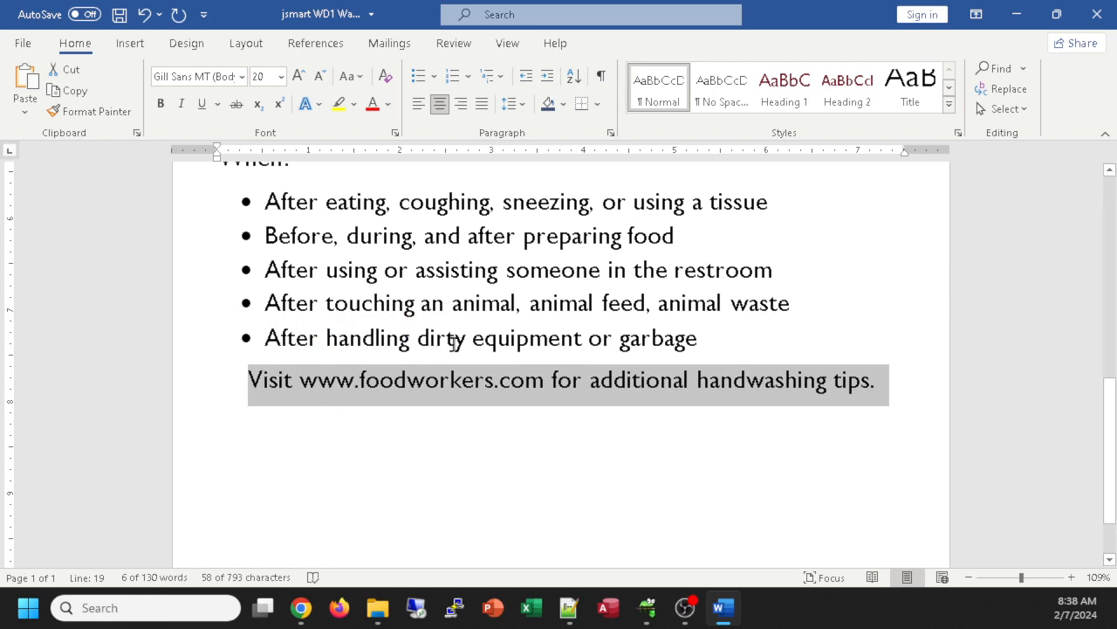
{"action": "left_click", "coordinate": [451, 269]}
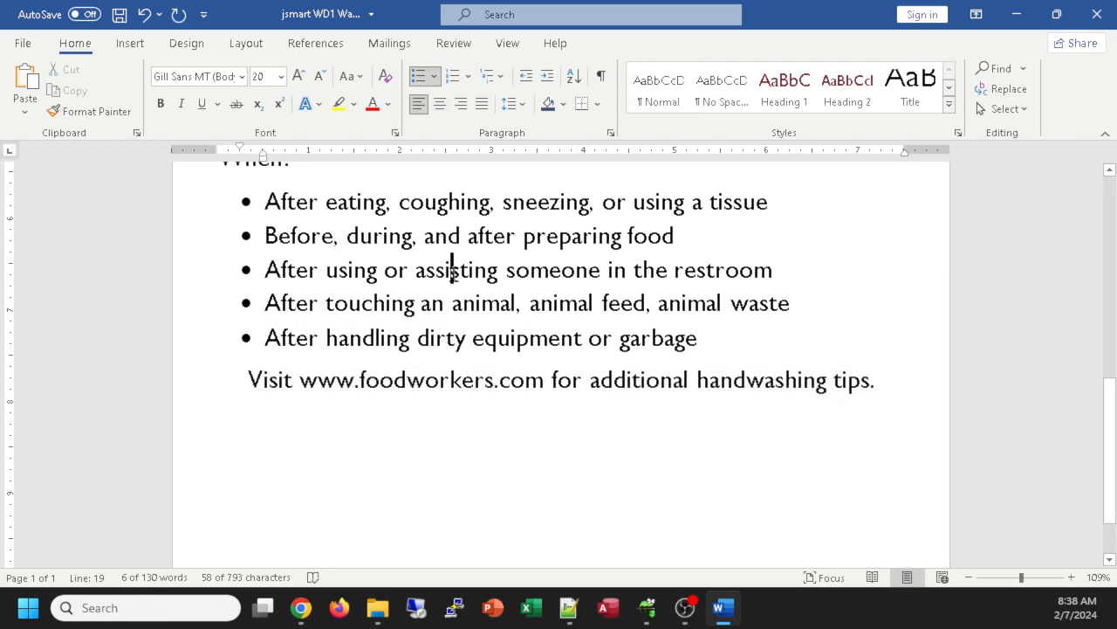
{"action": "triple_click", "coordinate": [488, 380]}
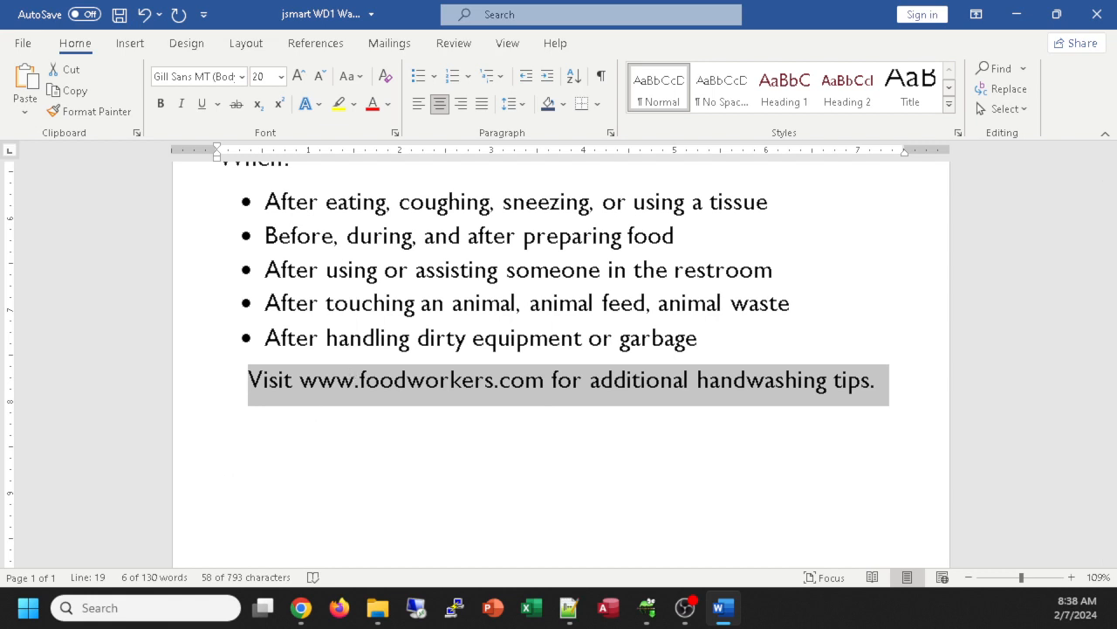
{"action": "key", "text": "alt+Tab"}
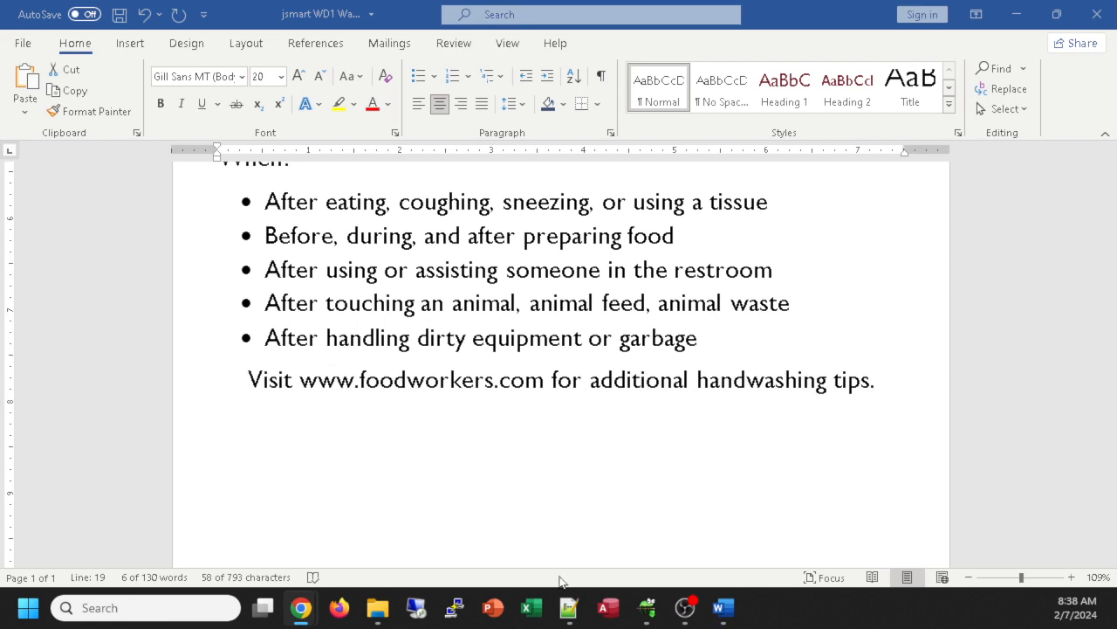
{"action": "left_click", "coordinate": [186, 390]}
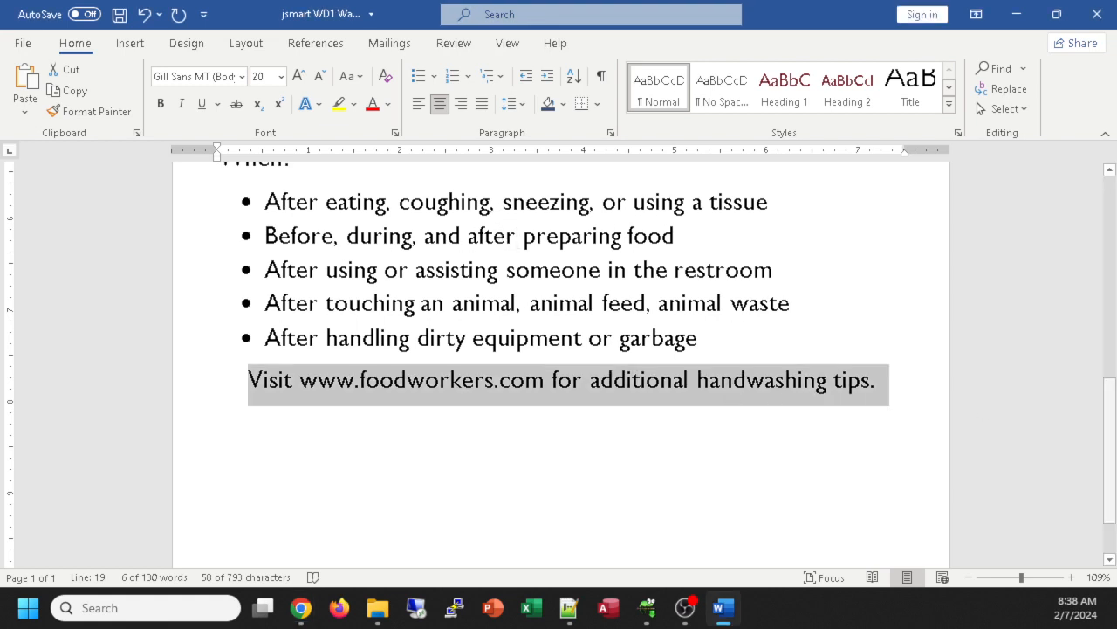
Step: Colour the closing line Indigo, Accent 5, Darker 25%
{"action": "left_click", "coordinate": [389, 104]}
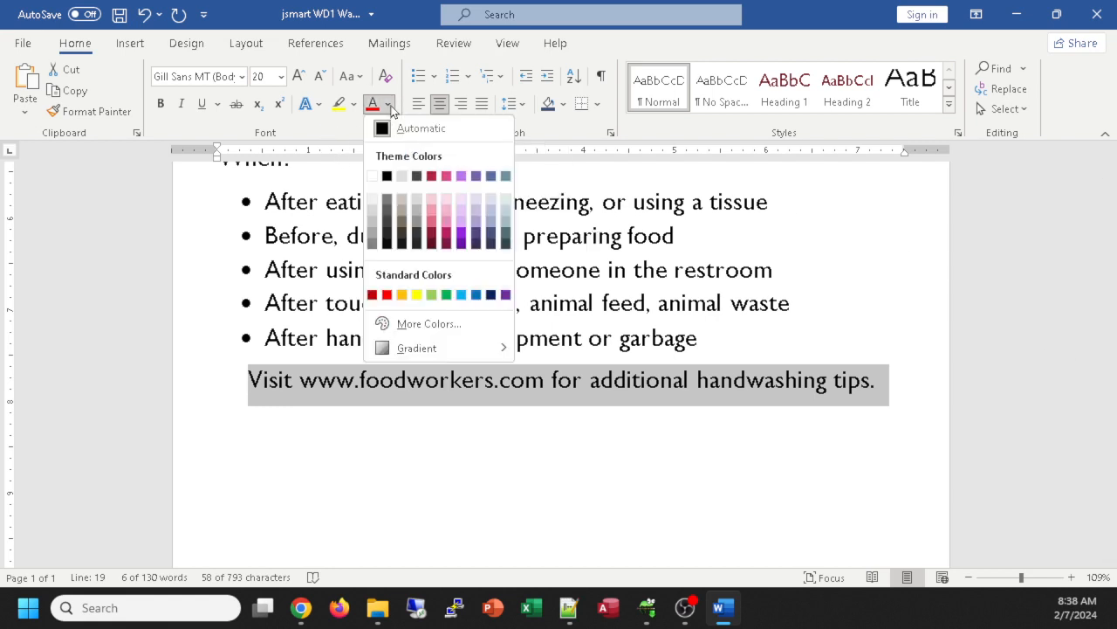
{"action": "left_click", "coordinate": [491, 235]}
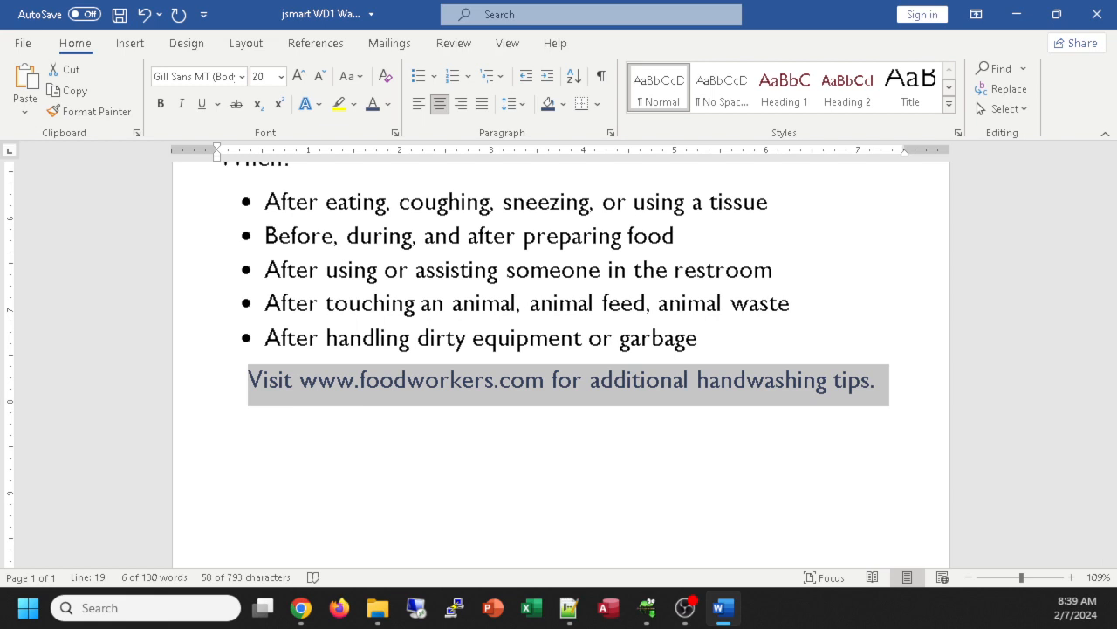
{"action": "left_click", "coordinate": [300, 607]}
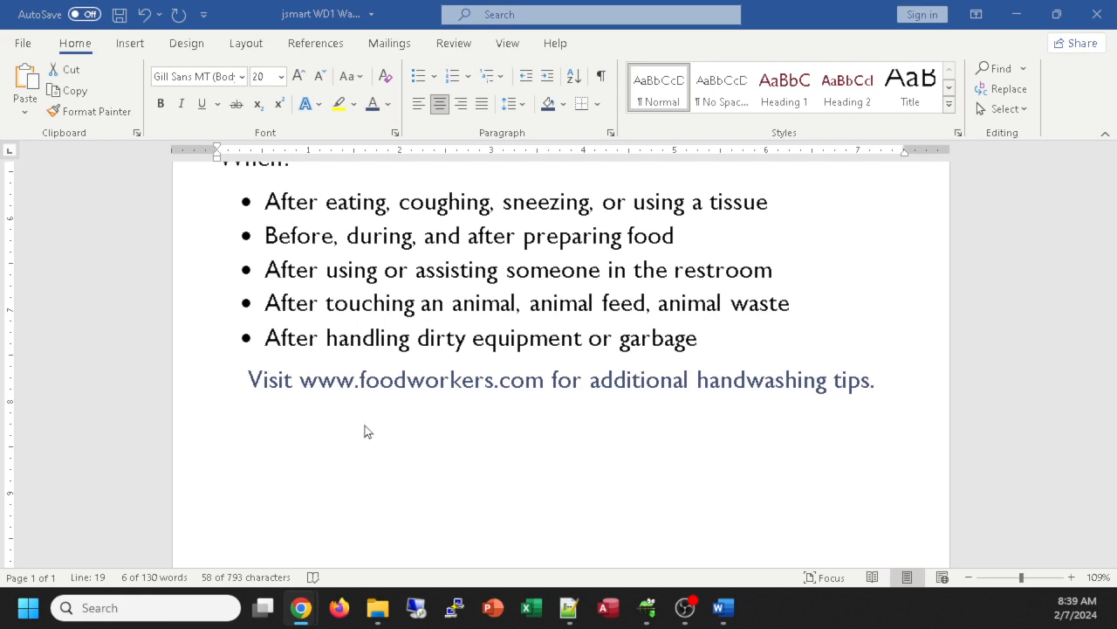
Step: Give the words 'additional handwashing tips.' a dotted underline
{"action": "scroll", "coordinate": [843, 439], "scroll_direction": "down", "scroll_amount": 1}
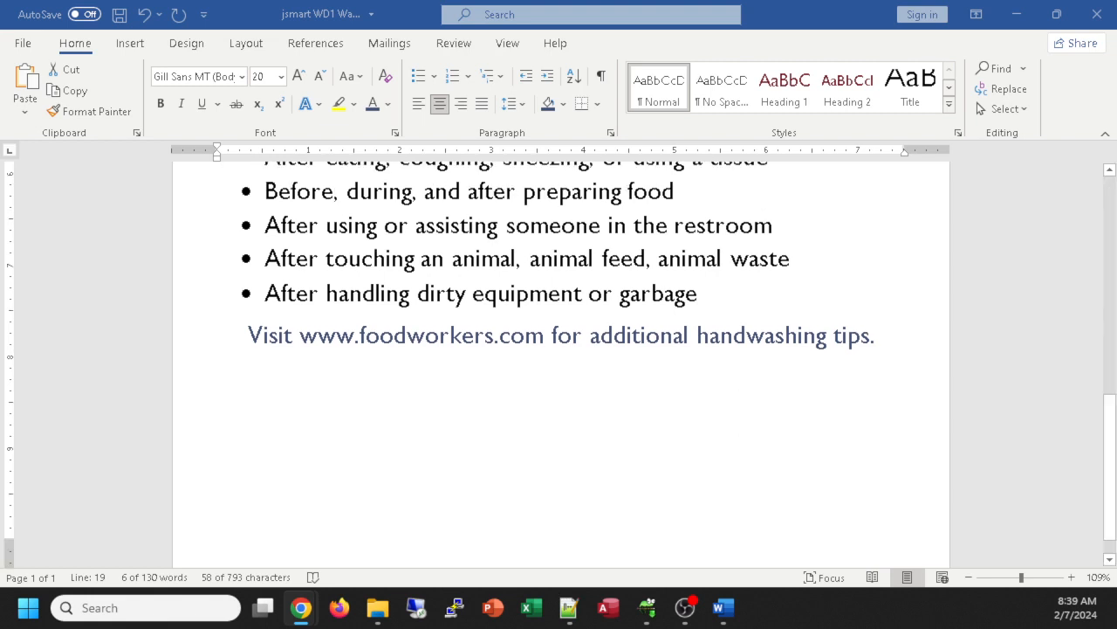
{"action": "left_click", "coordinate": [860, 334]}
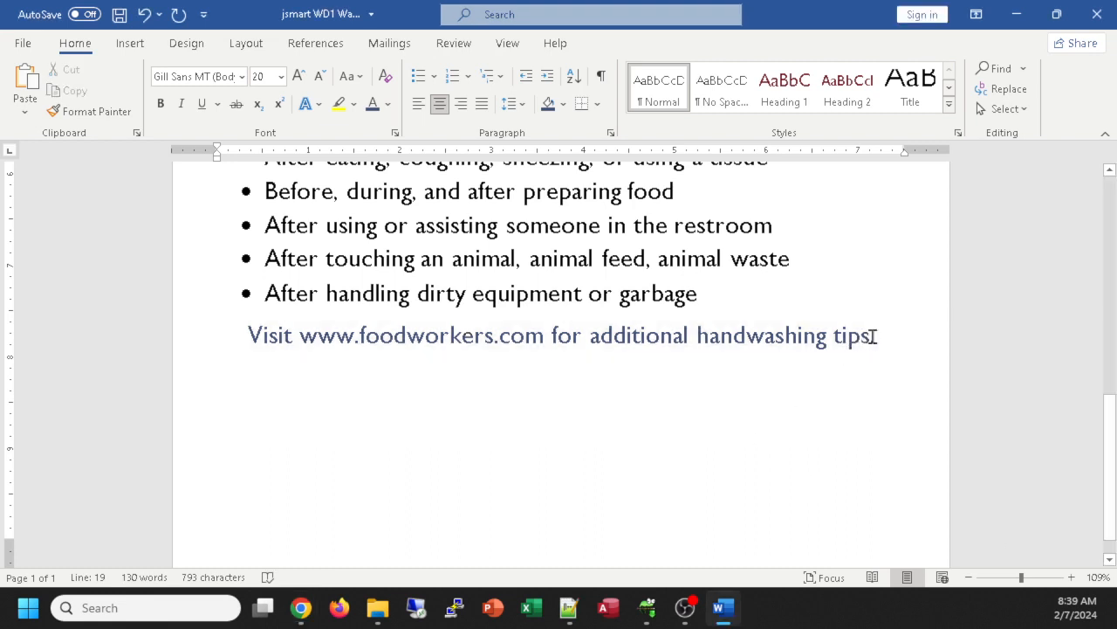
{"action": "left_click_drag", "start_coordinate": [872, 336], "coordinate": [617, 340]}
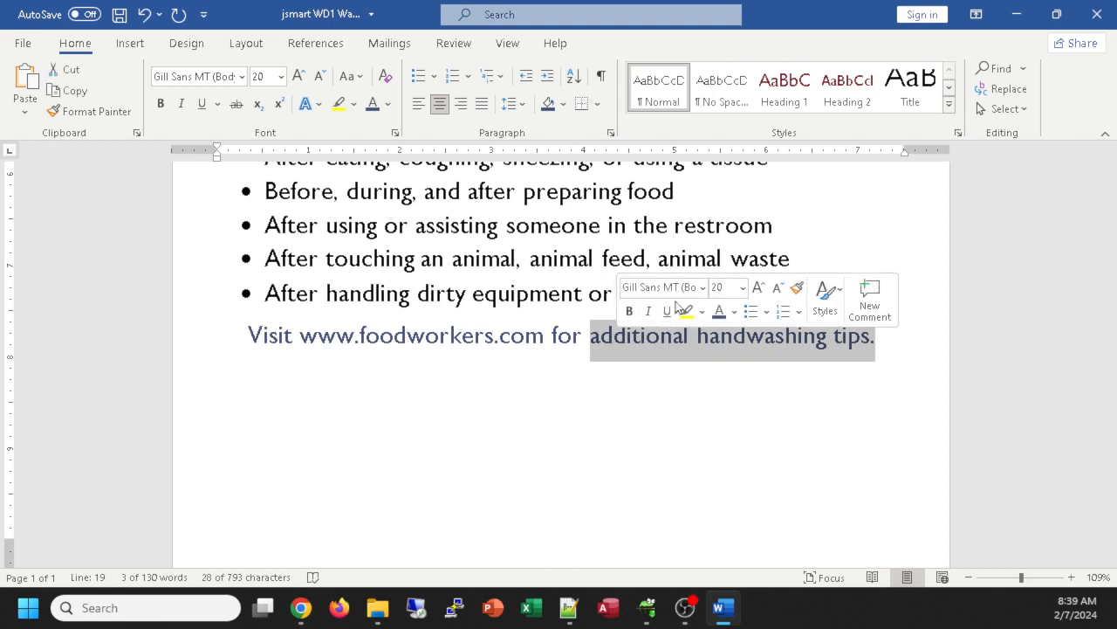
{"action": "left_click", "coordinate": [218, 105]}
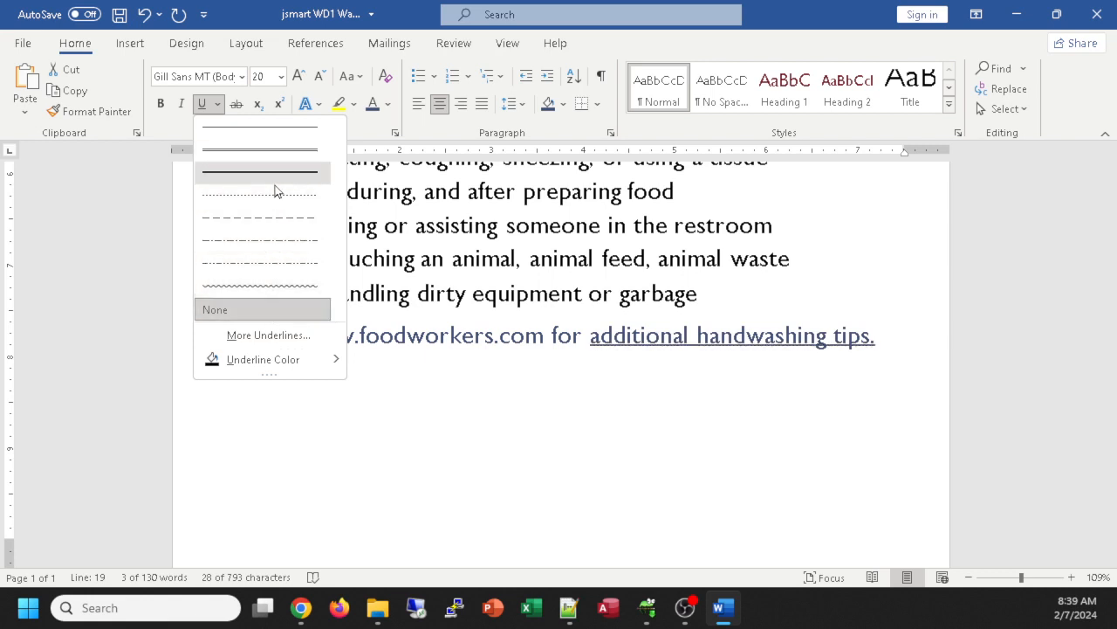
{"action": "mouse_move", "coordinate": [278, 365]}
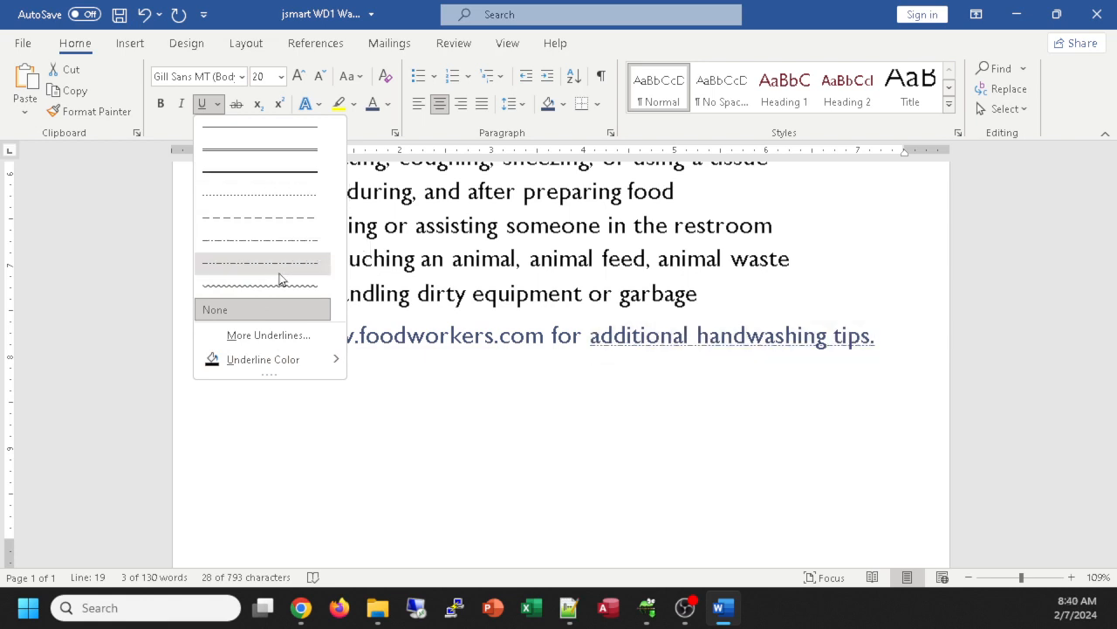
{"action": "key", "text": "Escape"}
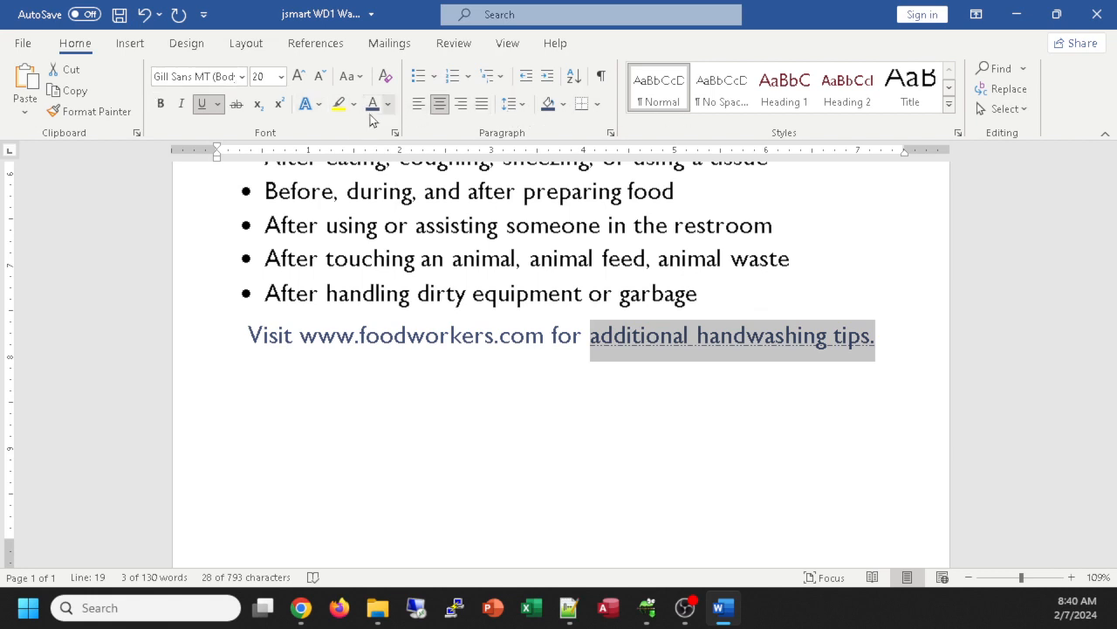
{"action": "left_click", "coordinate": [396, 335]}
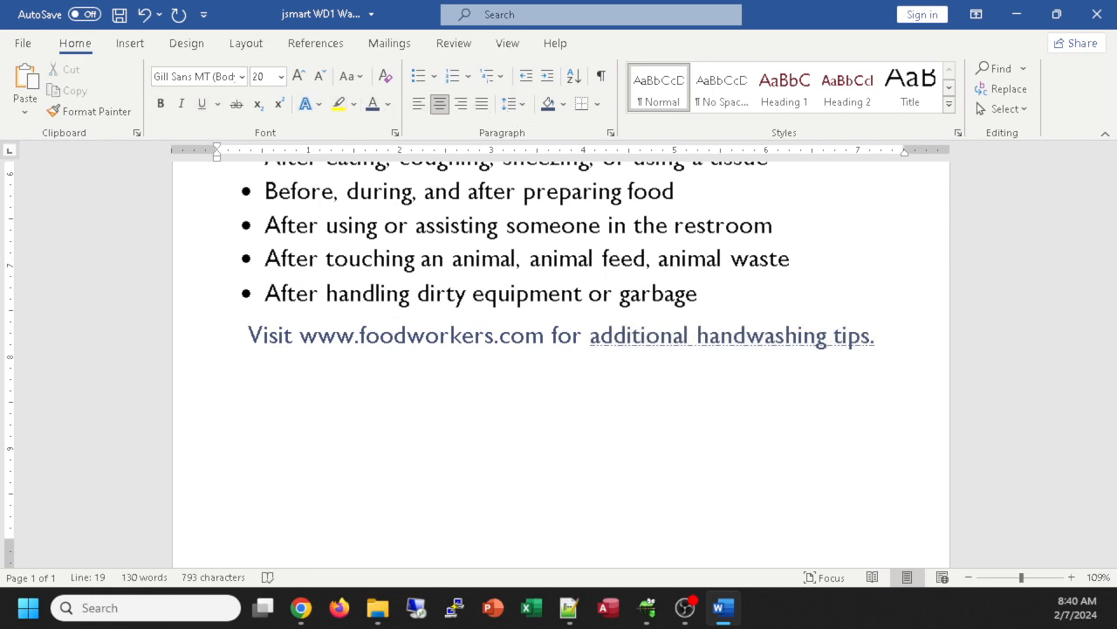
{"action": "left_click", "coordinate": [300, 608]}
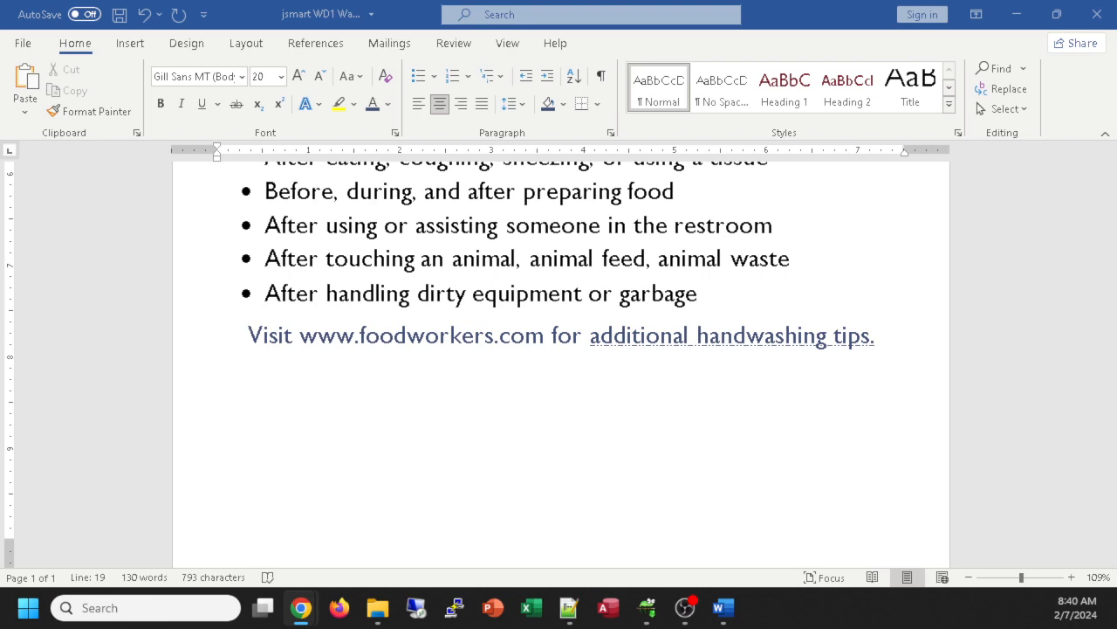
Step: Italicize the word 'prevent' in the intro paragraph
{"action": "scroll", "coordinate": [449, 316], "scroll_direction": "up", "scroll_amount": 6}
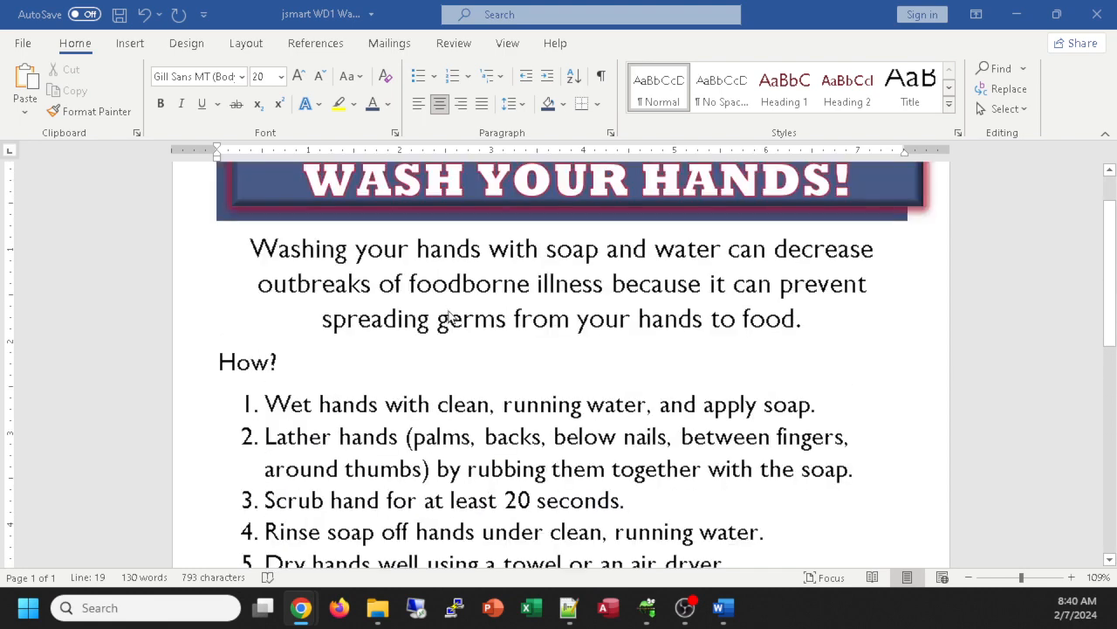
{"action": "double_click", "coordinate": [820, 285]}
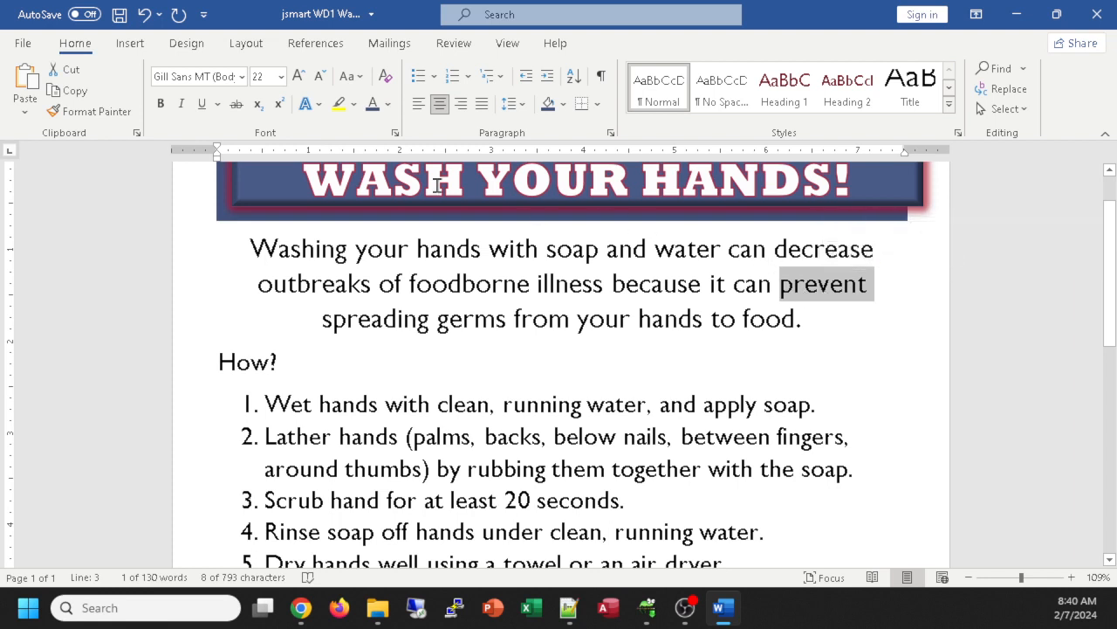
{"action": "left_click", "coordinate": [183, 106]}
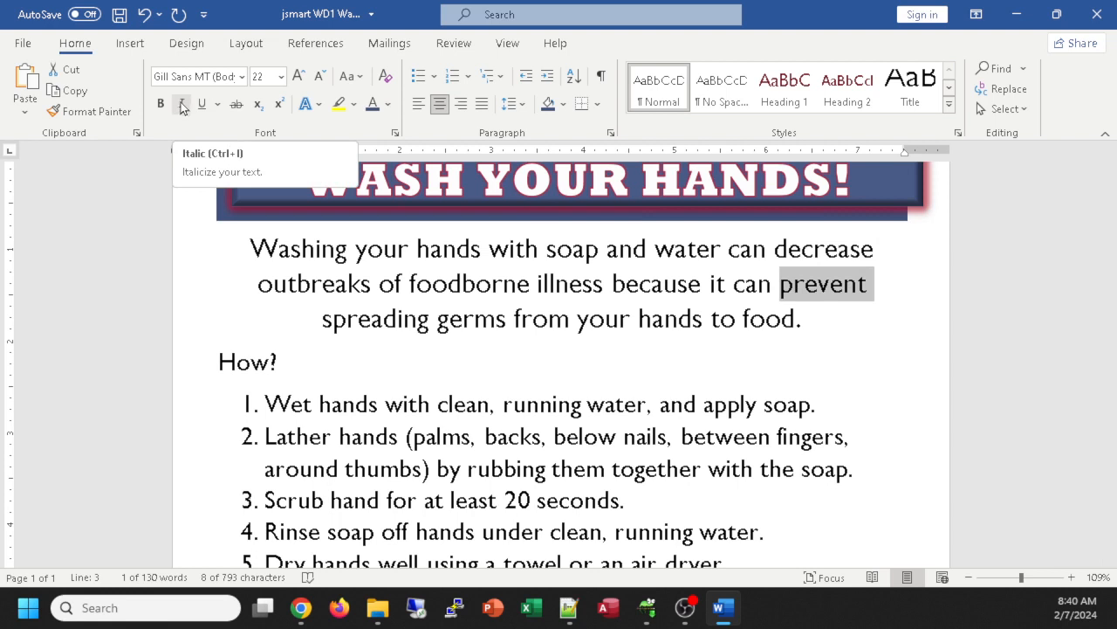
{"action": "left_click", "coordinate": [182, 106]}
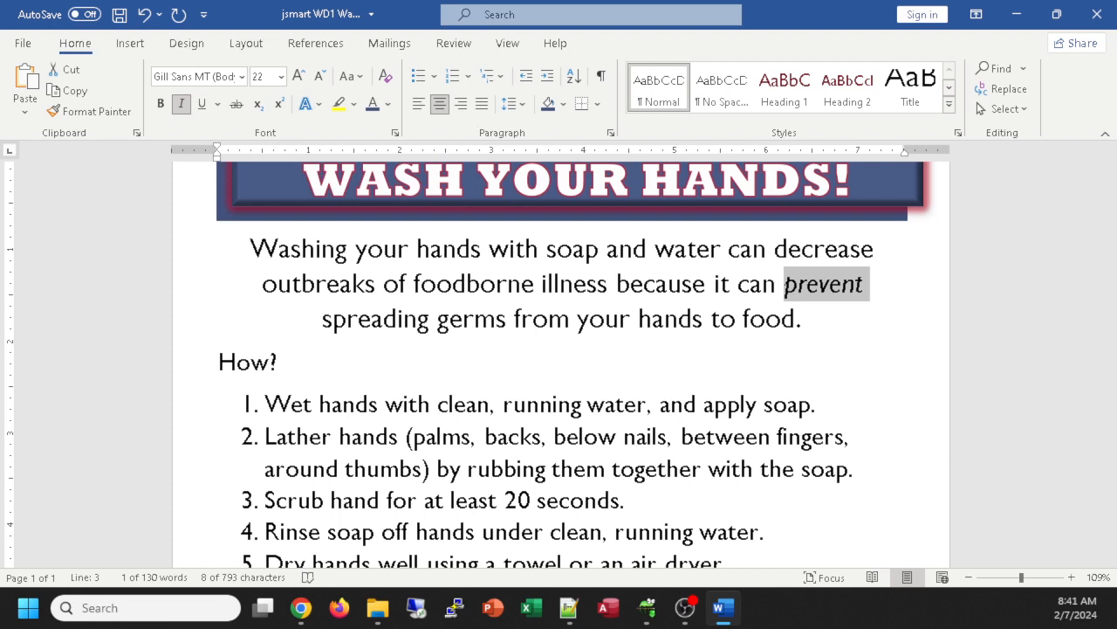
{"action": "key", "text": "alt+Tab"}
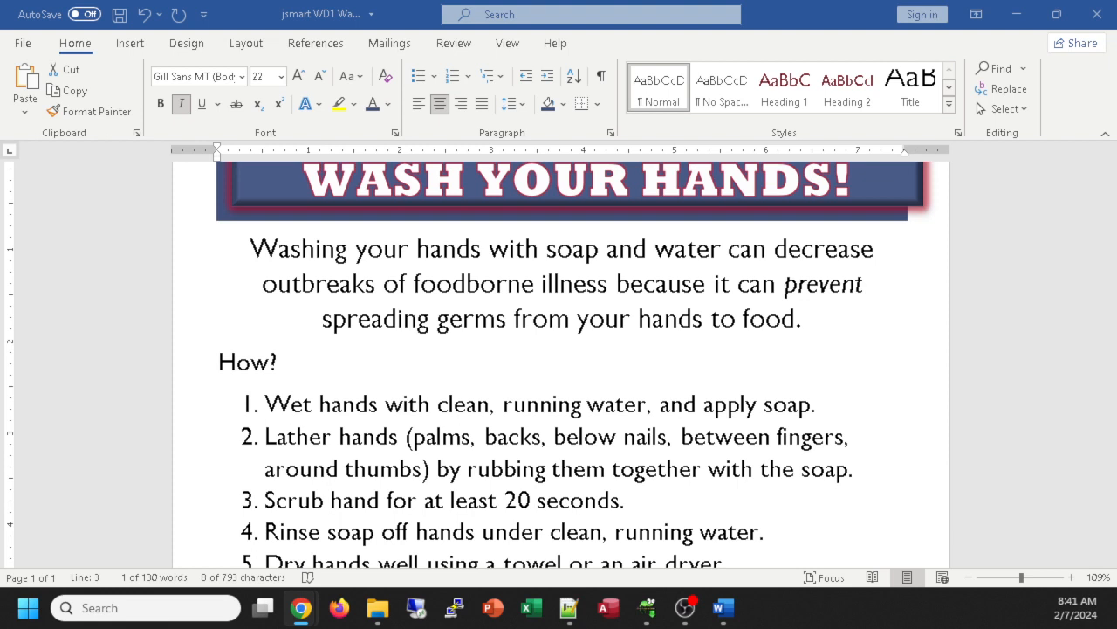
{"action": "scroll", "coordinate": [455, 426], "scroll_direction": "down", "scroll_amount": 1}
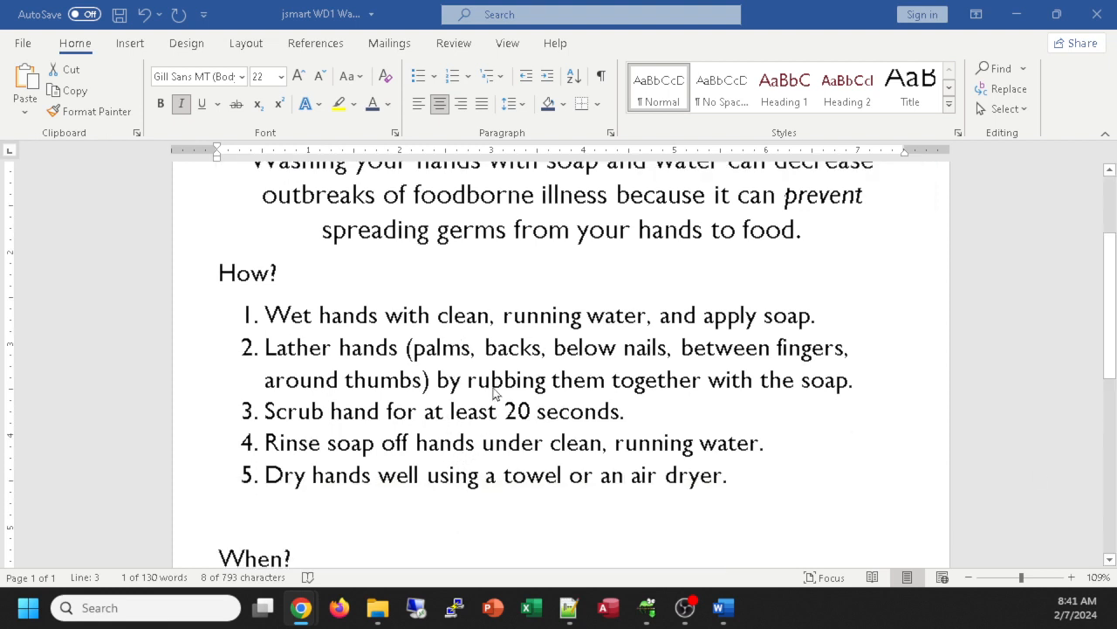
Step: Bold the verbs Wet and Lather in How? steps 1 and 2
{"action": "double_click", "coordinate": [290, 322]}
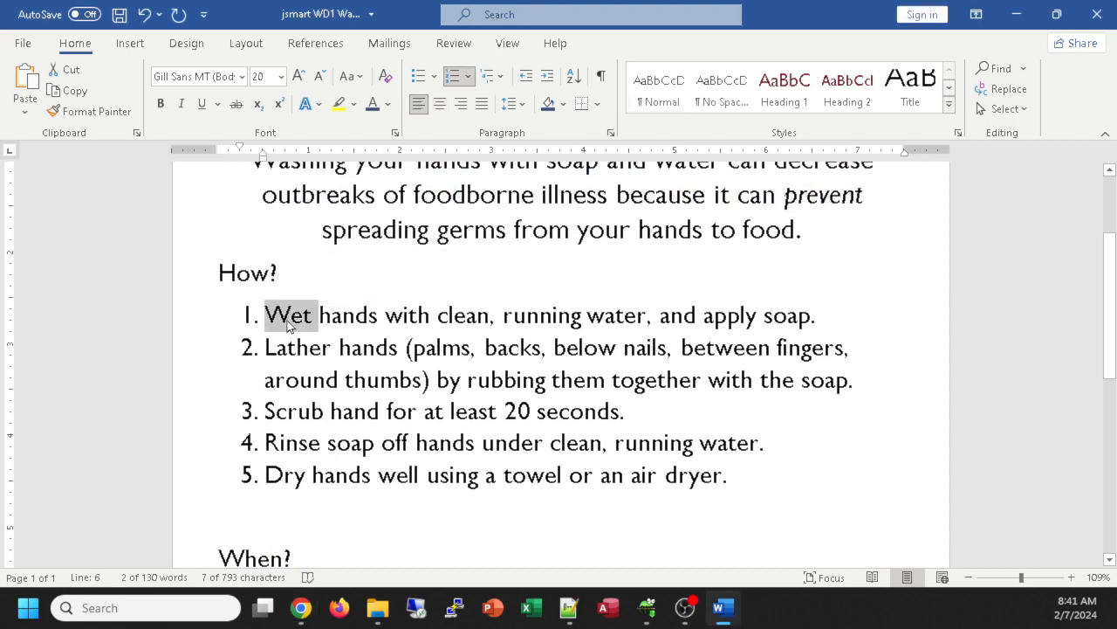
{"action": "key", "text": "ctrl+b"}
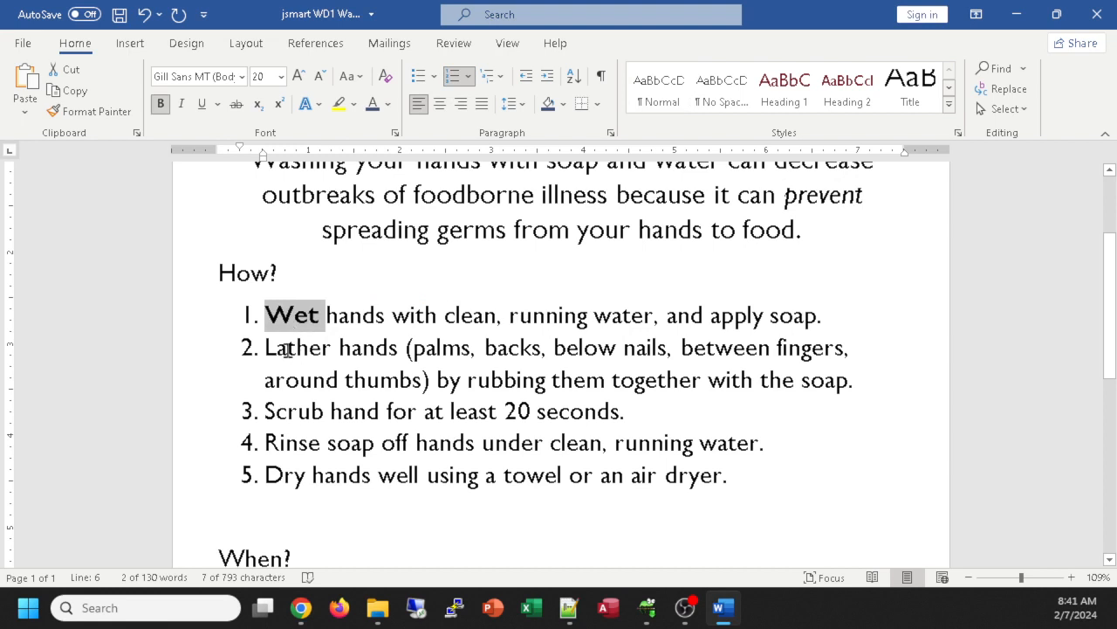
{"action": "double_click", "coordinate": [287, 349]}
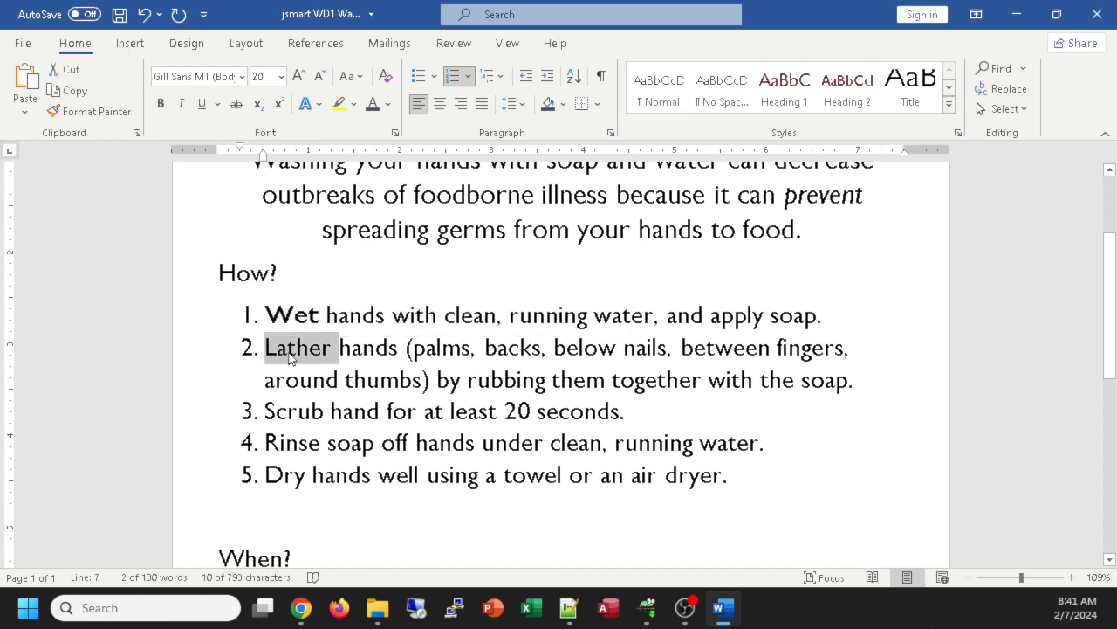
{"action": "key", "text": "ctrl+b"}
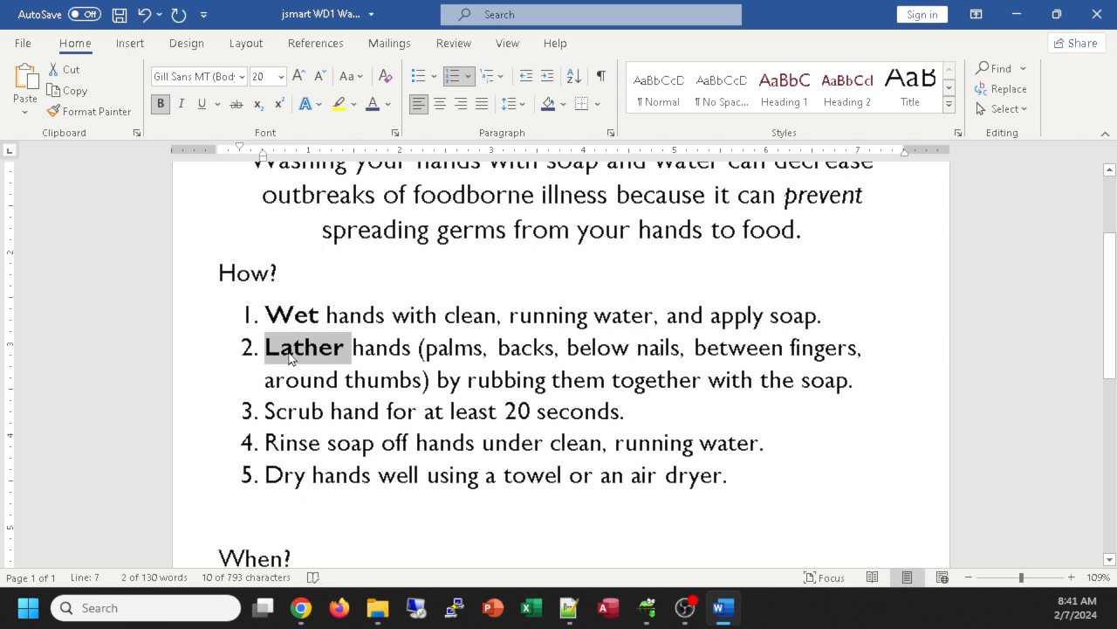
Step: Multi-select Scrub, Rinse and Dry and bold them together
{"action": "double_click", "coordinate": [290, 411]}
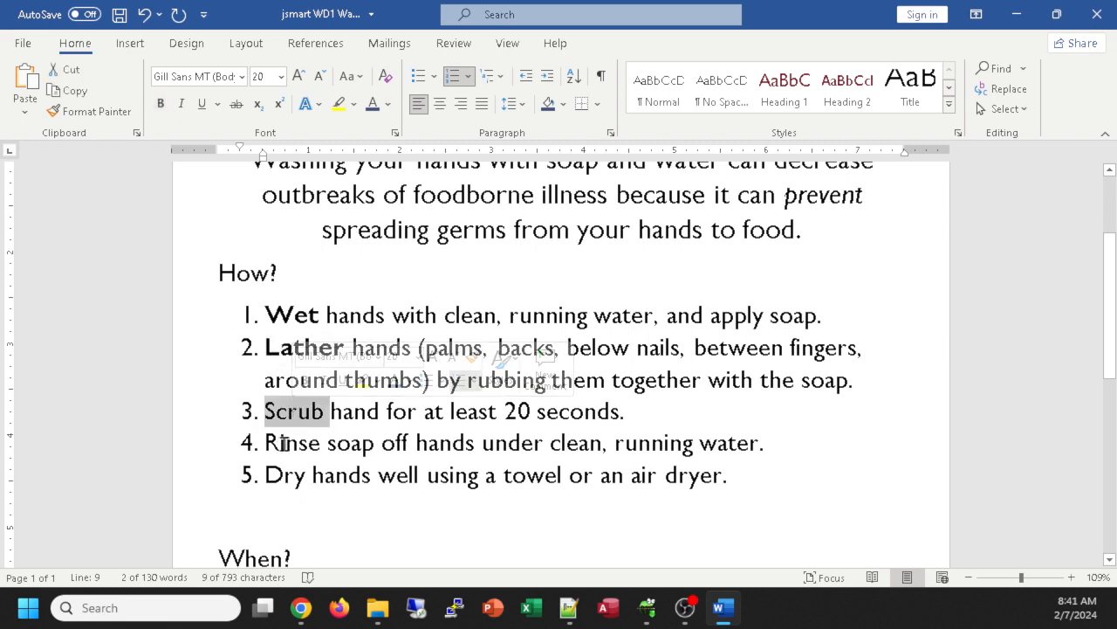
{"action": "double_click", "coordinate": [284, 443], "text": "ctrl"}
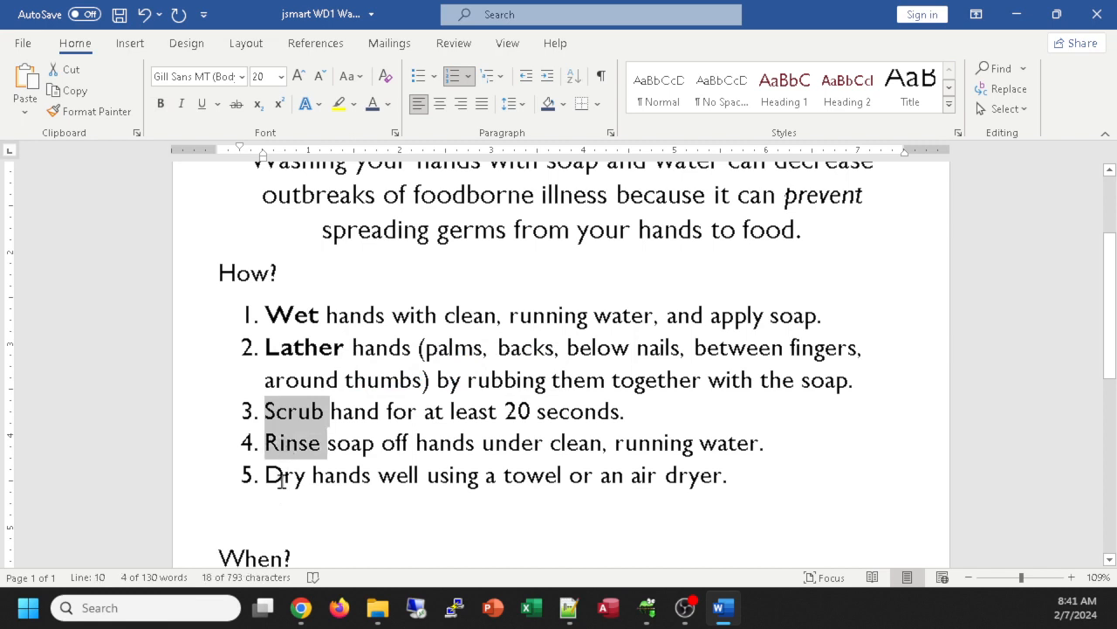
{"action": "double_click", "coordinate": [281, 477], "text": "ctrl"}
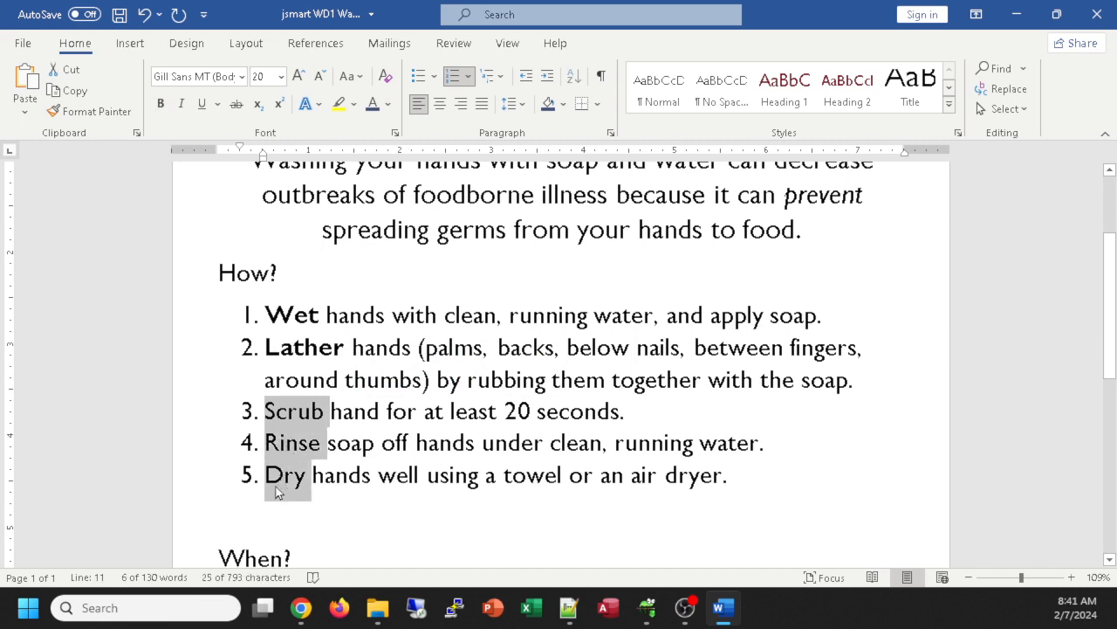
{"action": "key", "text": "ctrl+b"}
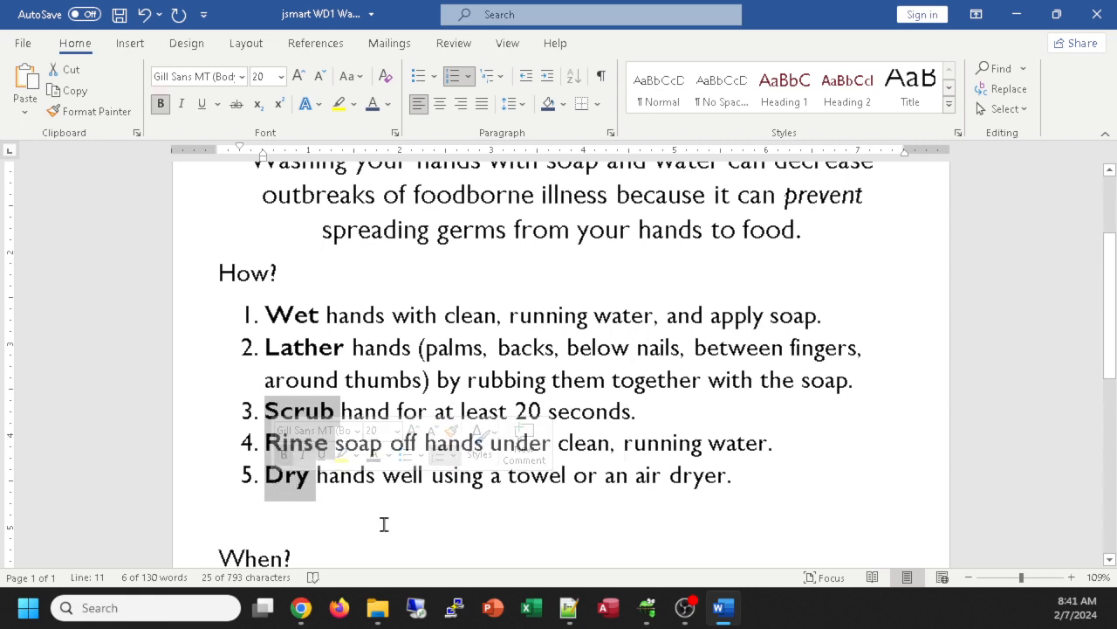
Step: Try selecting other step text, from palms through seconds and clean through together, then deselect
{"action": "left_click", "coordinate": [427, 347]}
{"action": "double_click", "coordinate": [442, 347]}
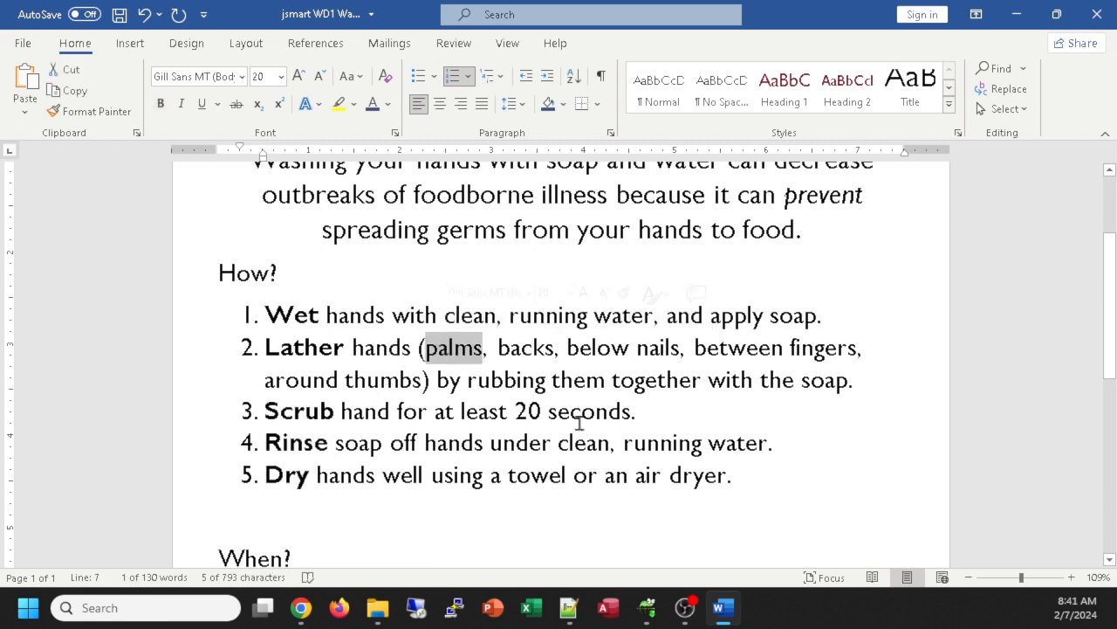
{"action": "double_click", "coordinate": [592, 416], "text": "ctrl"}
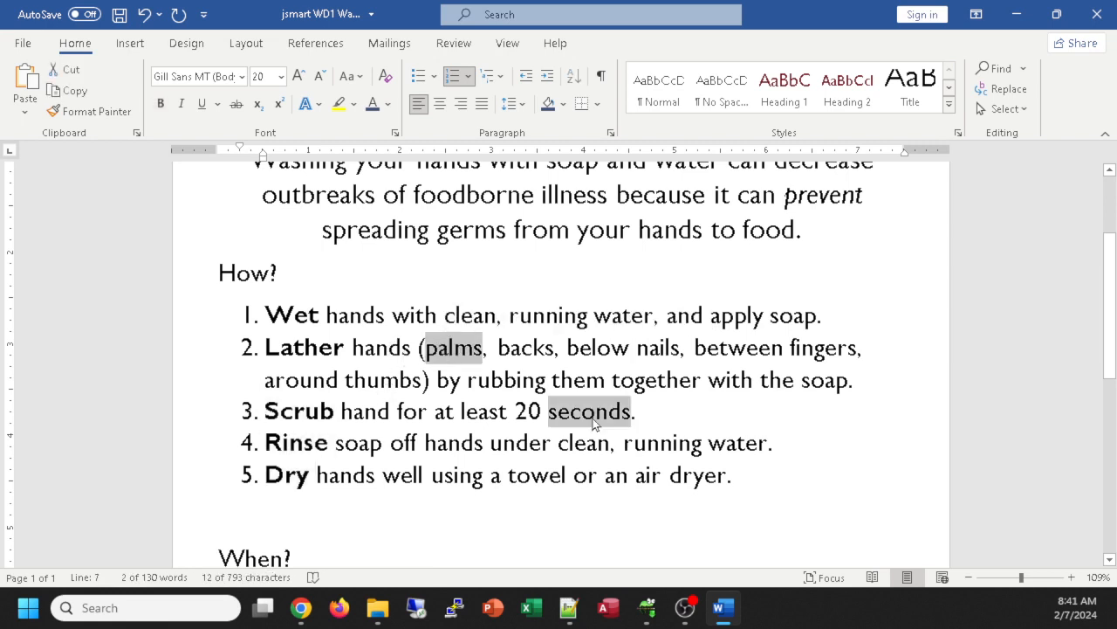
{"action": "left_click", "coordinate": [625, 511]}
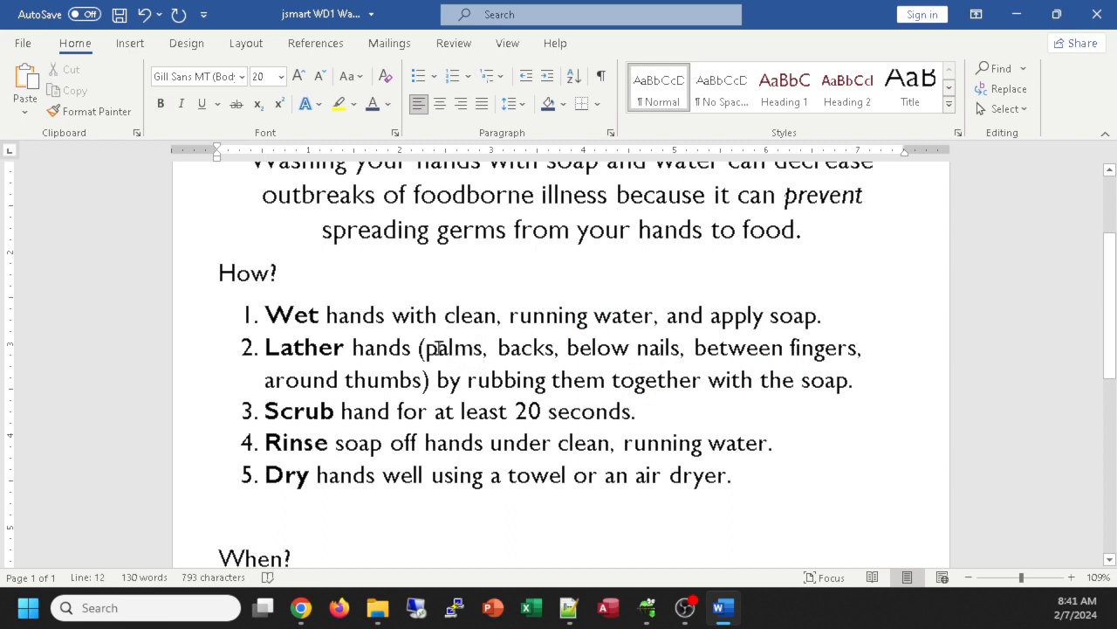
{"action": "left_click_drag", "start_coordinate": [426, 347], "coordinate": [622, 443]}
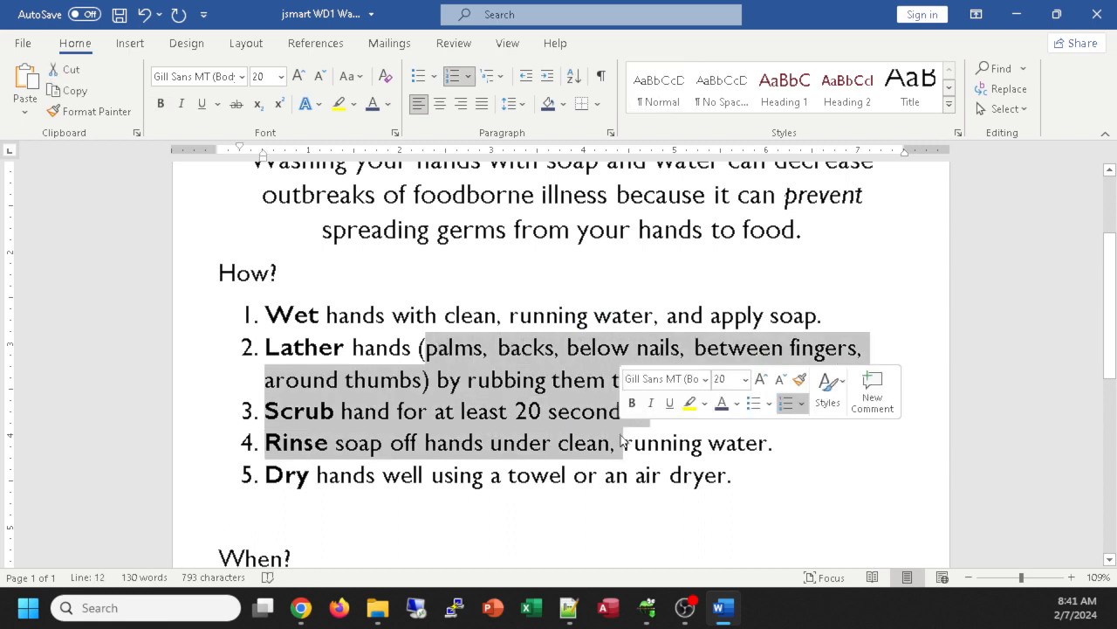
{"action": "double_click", "coordinate": [467, 317]}
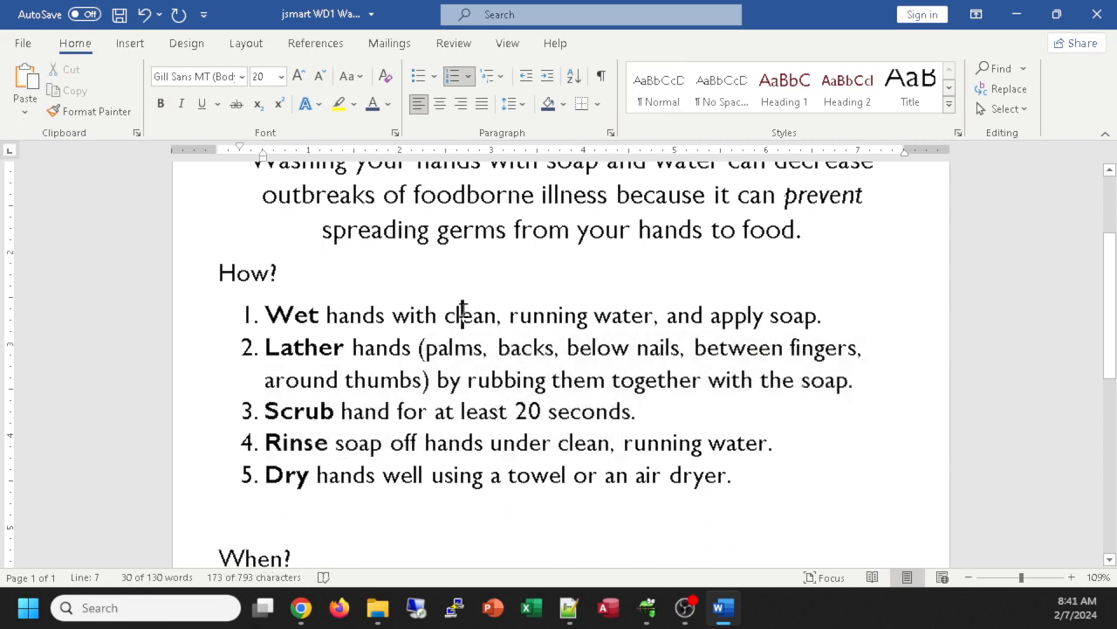
{"action": "left_click", "coordinate": [683, 395], "text": "shift"}
{"action": "left_click", "coordinate": [415, 379]}
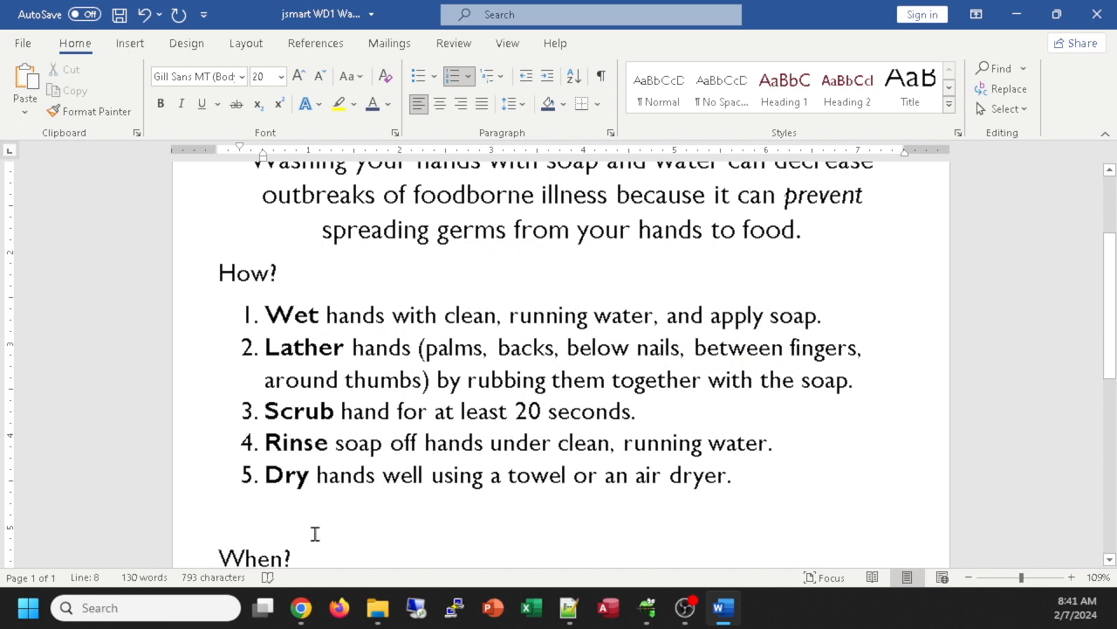
Step: Review the bolded How? steps, save the flyer, and put the cursor between the lists
{"action": "scroll", "coordinate": [454, 408], "scroll_direction": "down", "scroll_amount": 1}
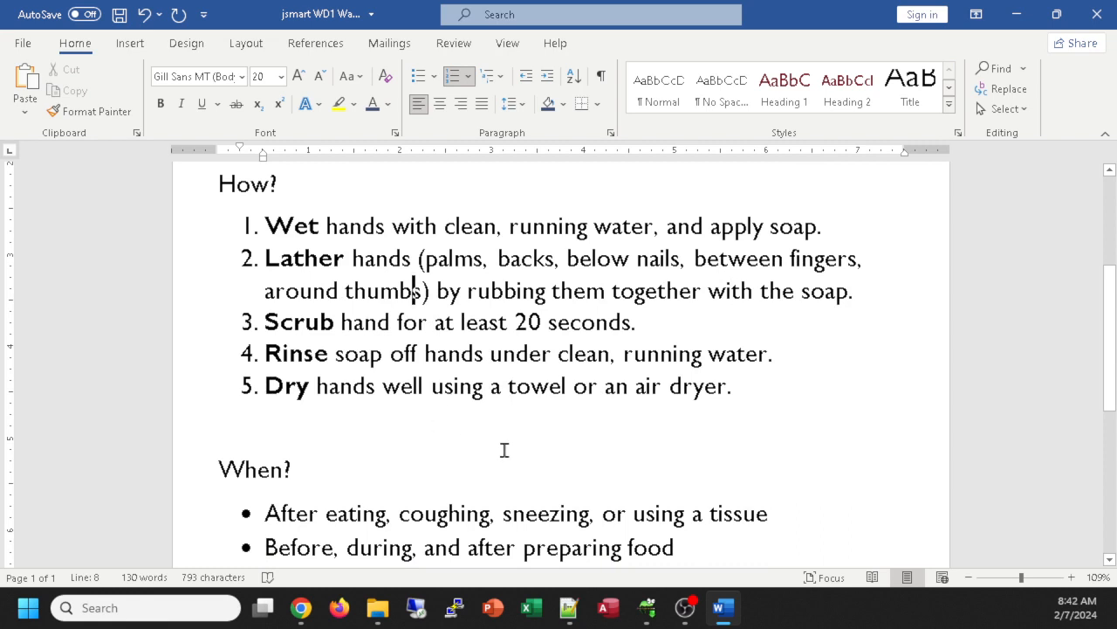
{"action": "scroll", "coordinate": [505, 449], "scroll_direction": "down", "scroll_amount": 1}
{"action": "scroll", "coordinate": [515, 434], "scroll_direction": "up", "scroll_amount": 1}
{"action": "scroll", "coordinate": [539, 414], "scroll_direction": "down", "scroll_amount": 1}
{"action": "scroll", "coordinate": [539, 413], "scroll_direction": "up", "scroll_amount": 1}
{"action": "scroll", "coordinate": [553, 388], "scroll_direction": "down", "scroll_amount": 4}
{"action": "scroll", "coordinate": [472, 387], "scroll_direction": "up", "scroll_amount": 3}
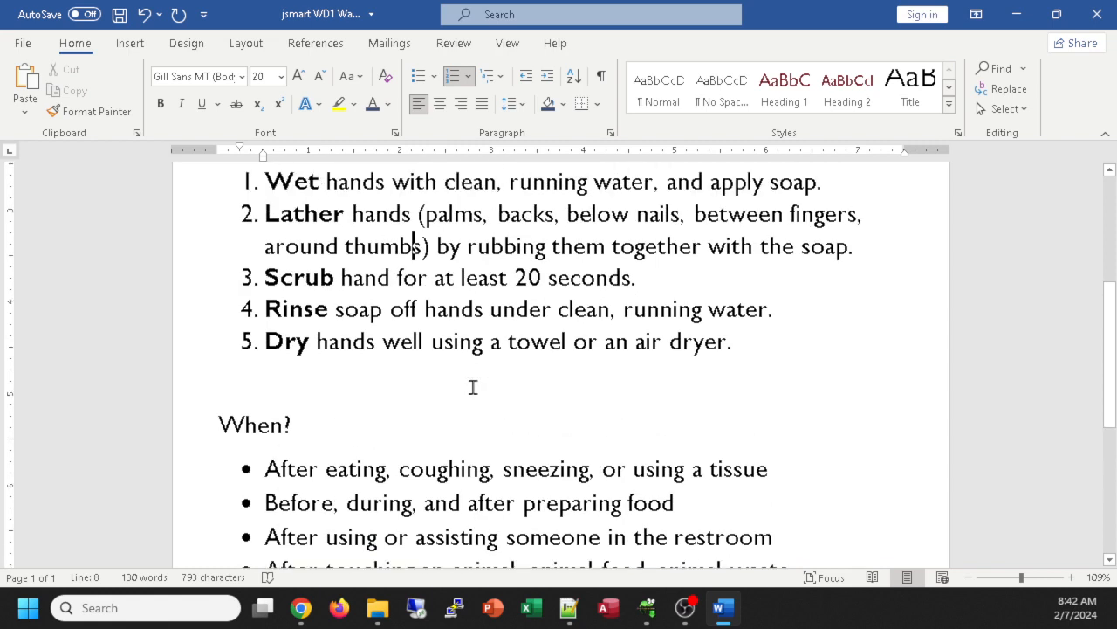
{"action": "scroll", "coordinate": [354, 298], "scroll_direction": "up", "scroll_amount": 2}
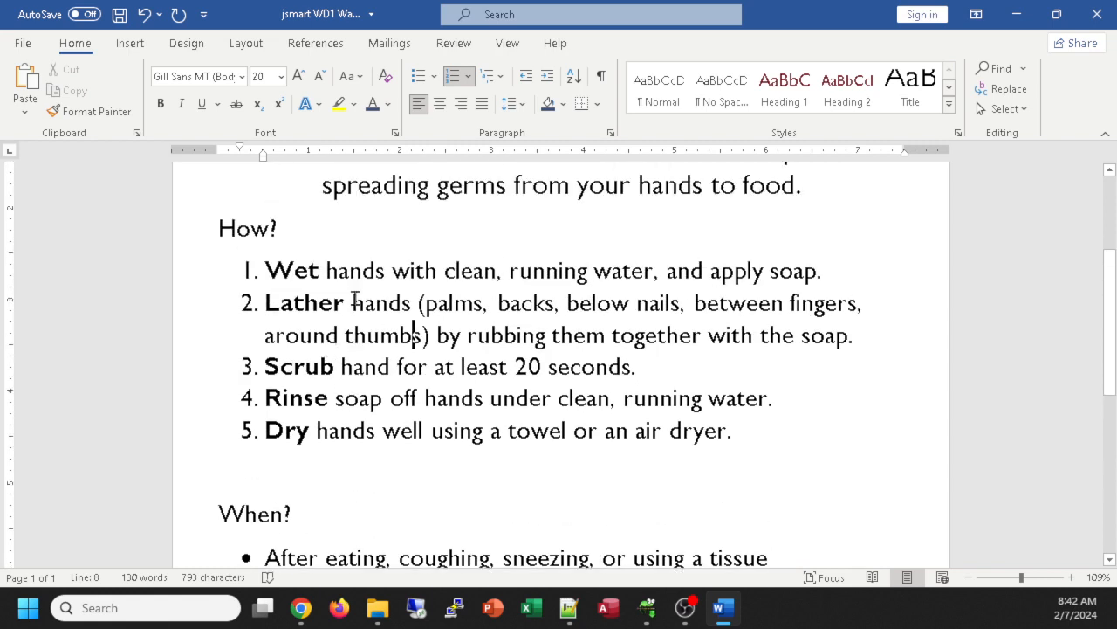
{"action": "left_click", "coordinate": [414, 334]}
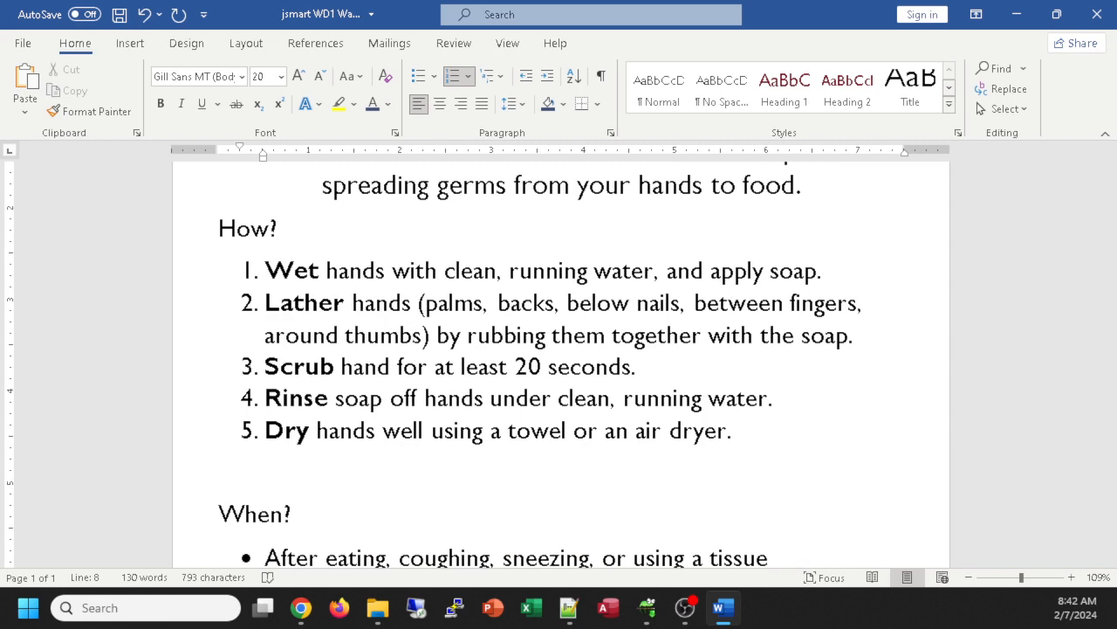
{"action": "key", "text": "alt+Tab"}
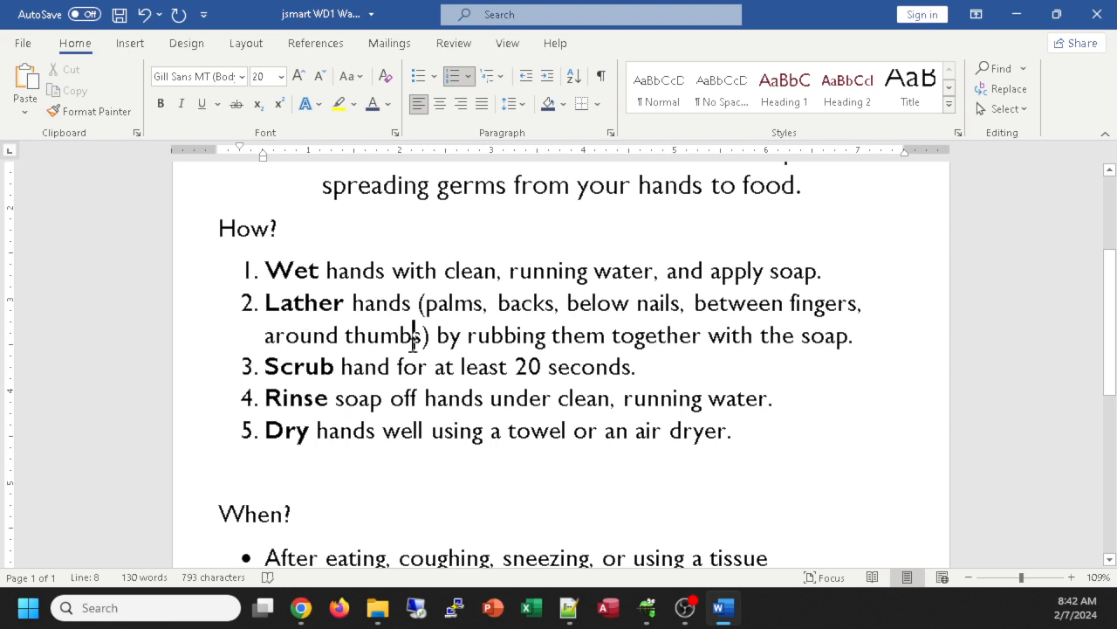
{"action": "key", "text": "ctrl+s"}
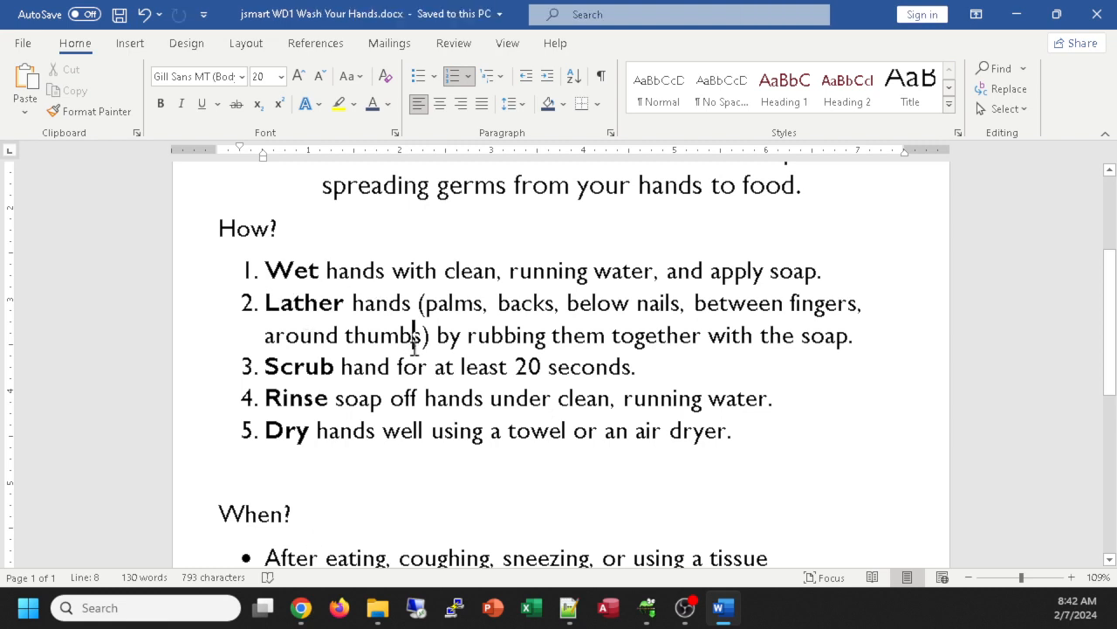
{"action": "left_click", "coordinate": [316, 487]}
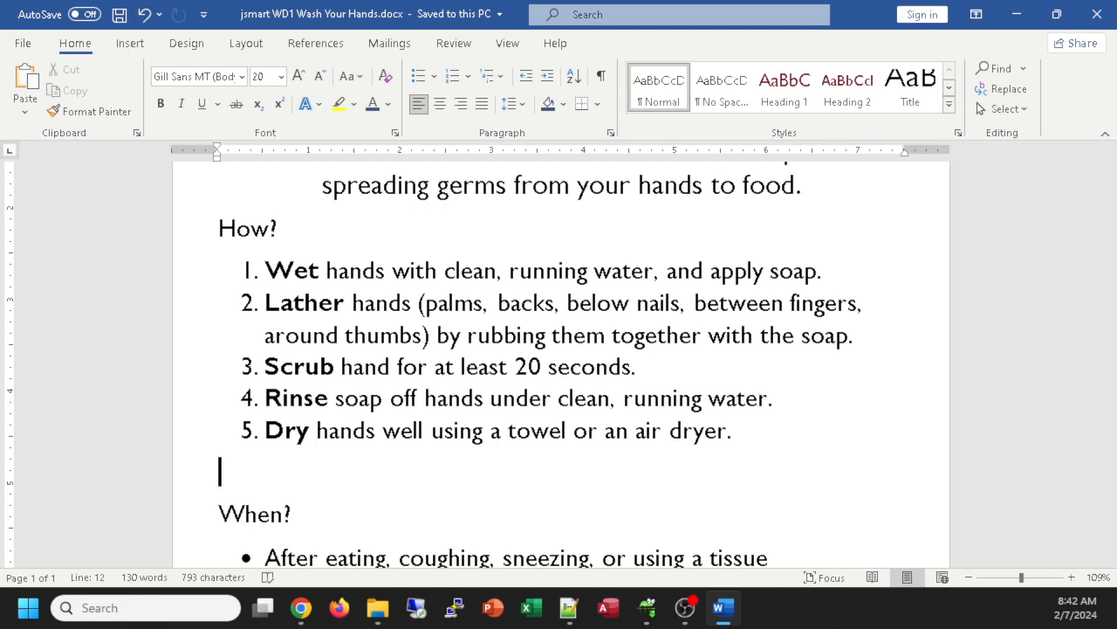
{"action": "type", "text": "pi"}
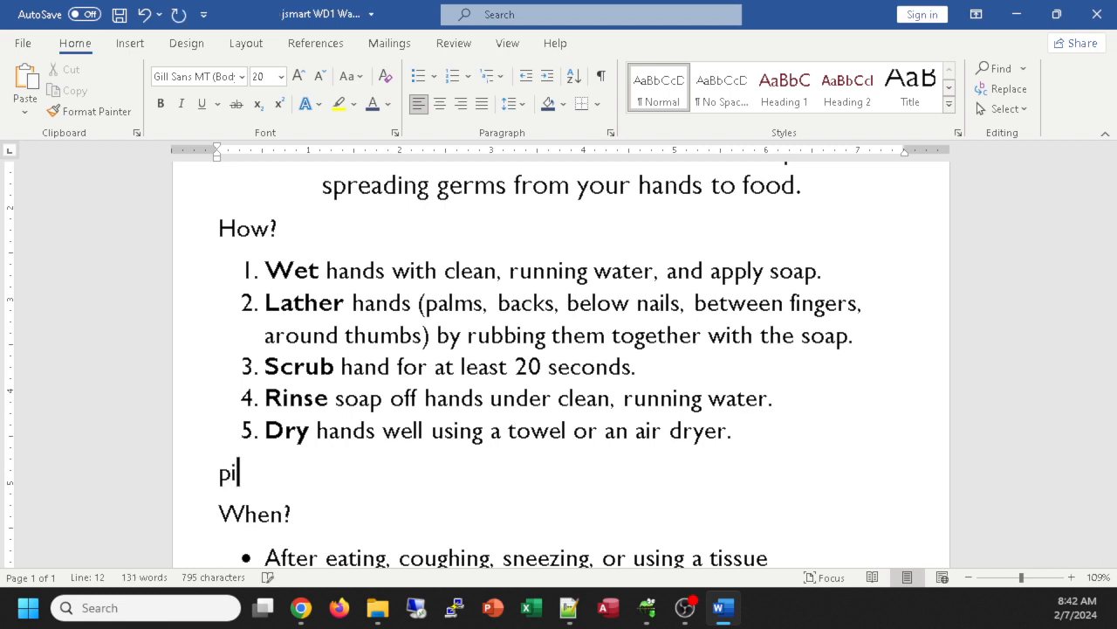
{"action": "type", "text": "c: online, "}
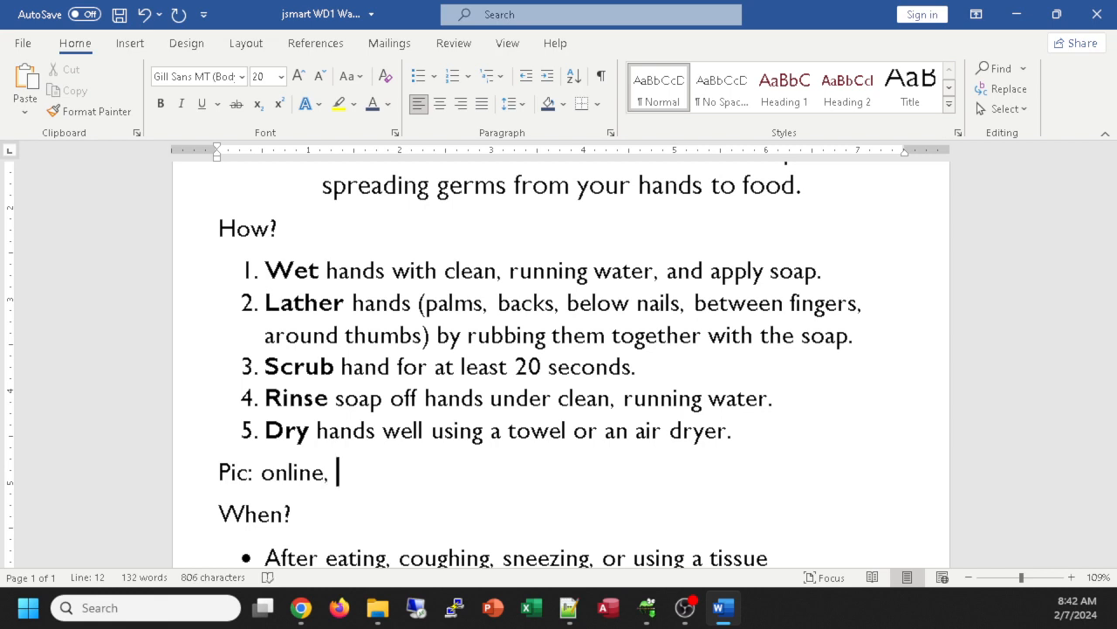
{"action": "type", "text": "downloa"}
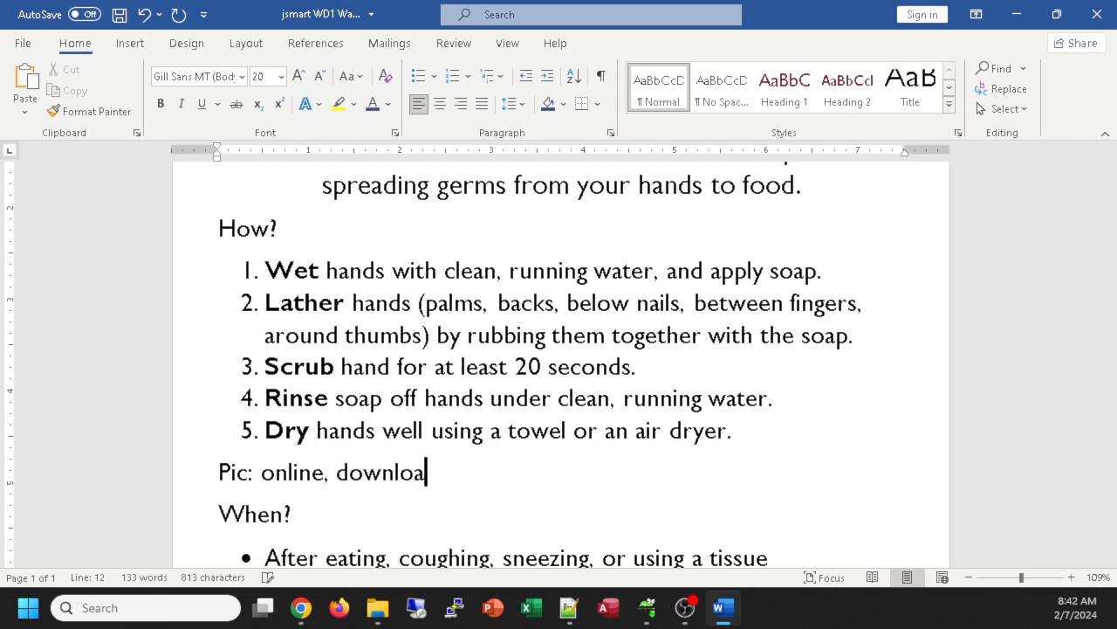
{"action": "type", "text": "ded from zip"}
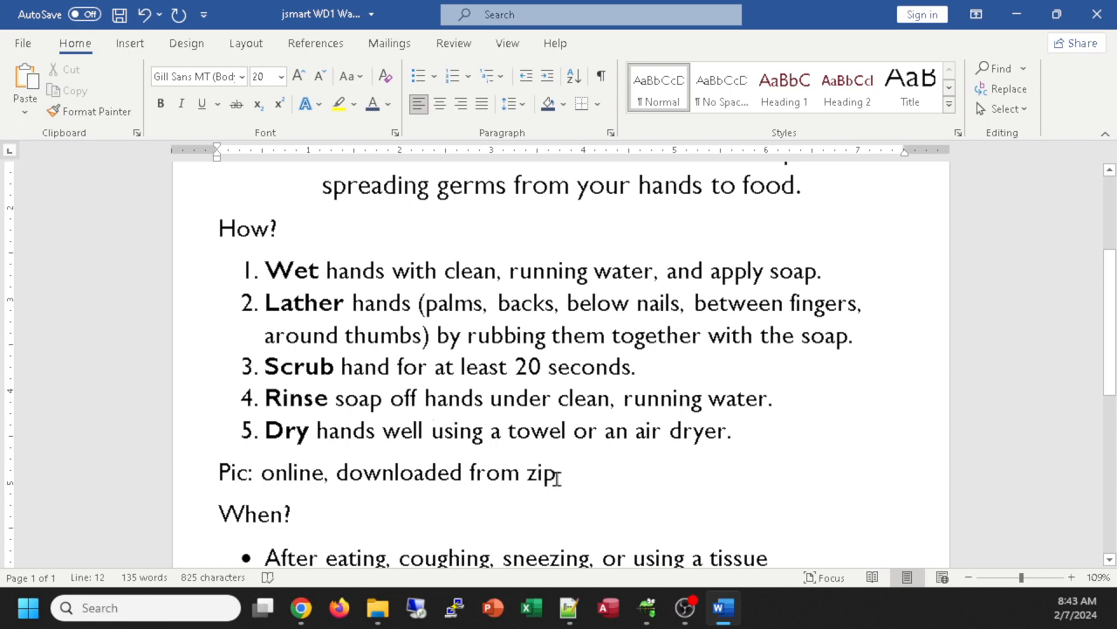
{"action": "left_click_drag", "start_coordinate": [556, 476], "coordinate": [471, 477]}
{"action": "mouse_move", "coordinate": [686, 622]}
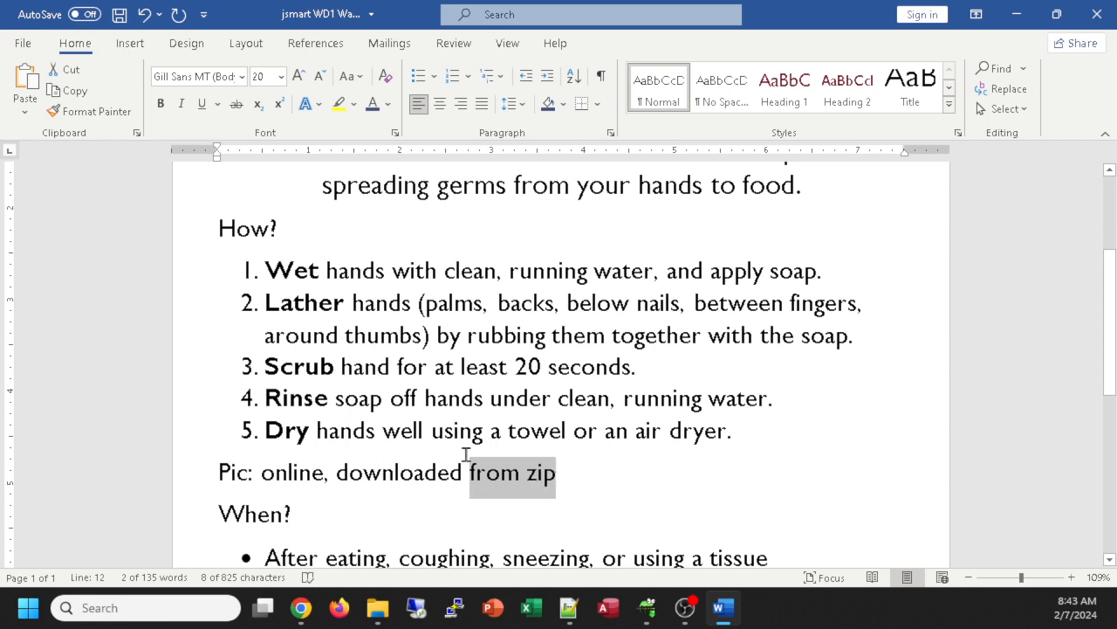
Step: Delete the Pic note line and turn on Show/Hide ¶ marks to check the page
{"action": "left_click_drag", "start_coordinate": [564, 473], "coordinate": [208, 469]}
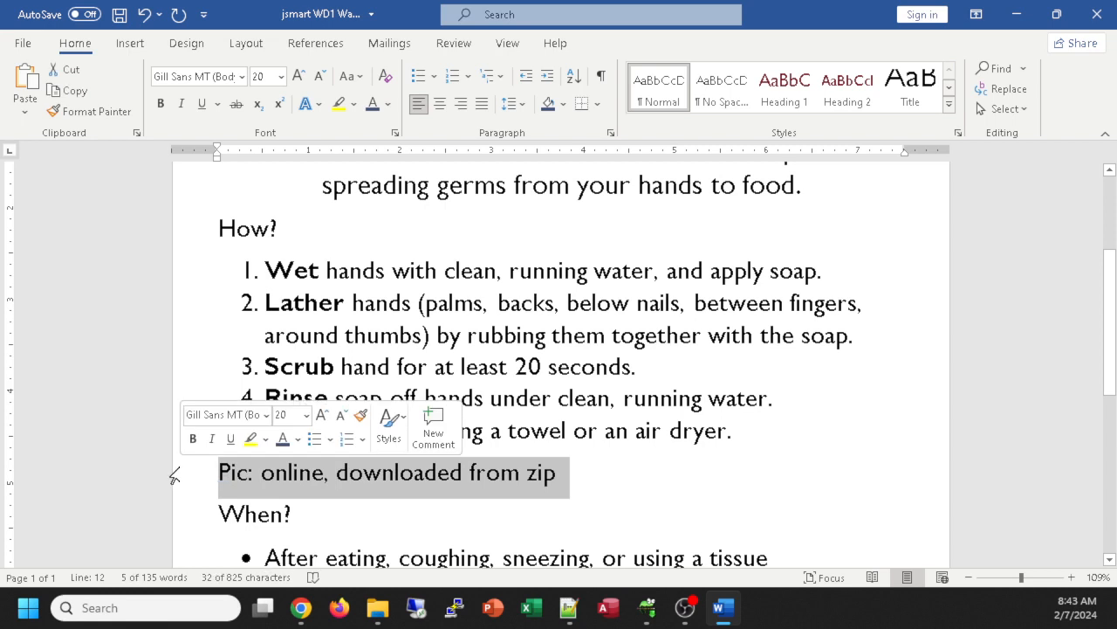
{"action": "key", "text": "ctrl+z"}
{"action": "key", "text": "ctrl+z"}
{"action": "key", "text": "ctrl+z"}
{"action": "key", "text": "ctrl+z"}
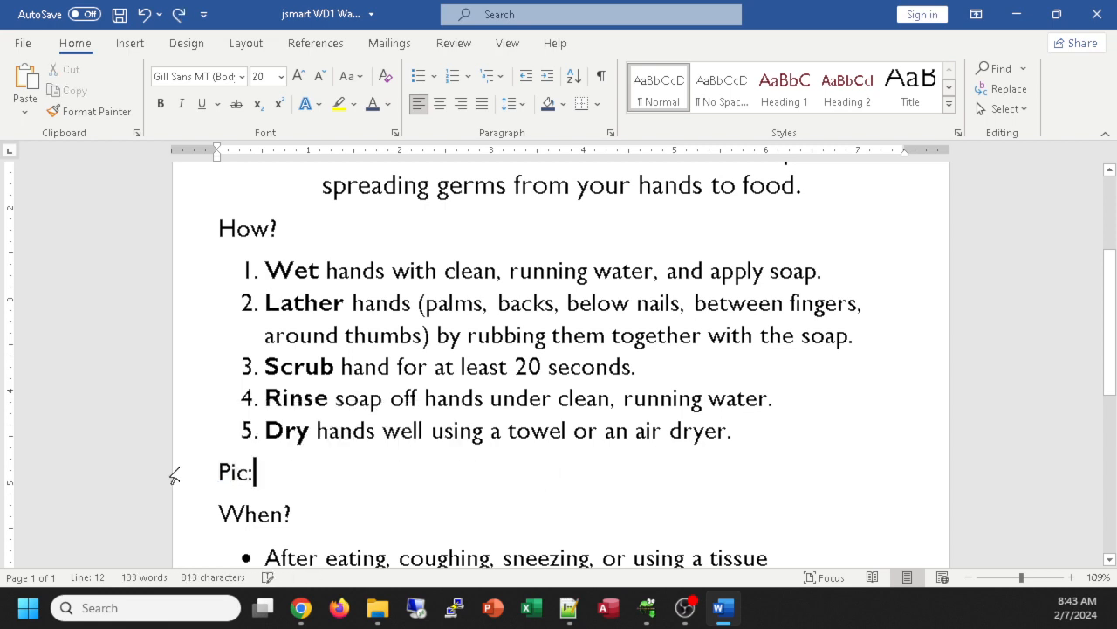
{"action": "key", "text": "ctrl+z"}
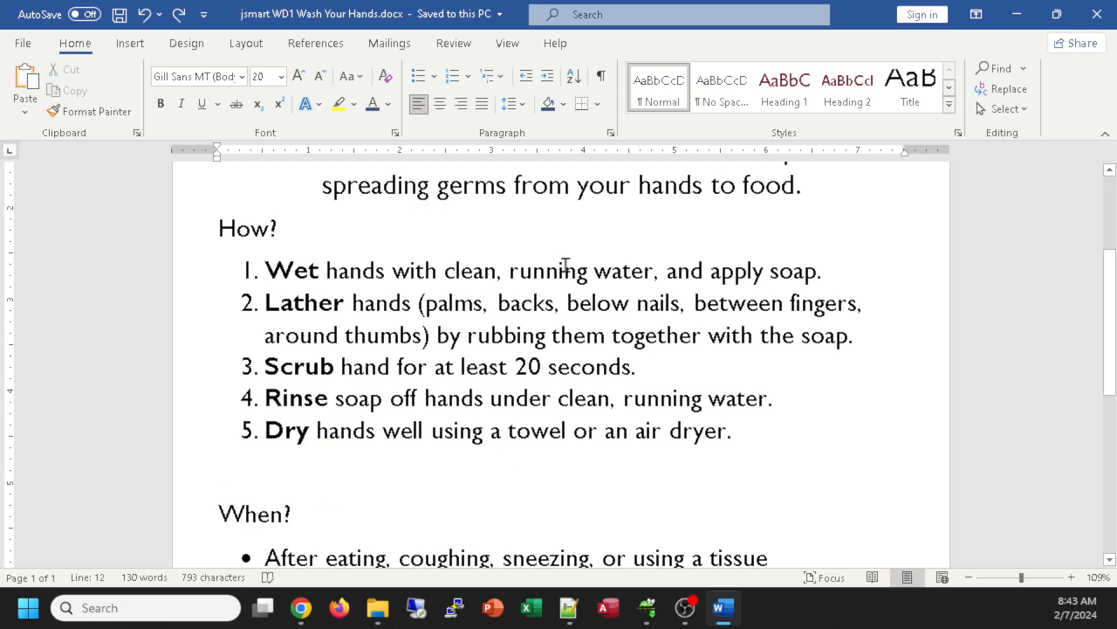
{"action": "left_click", "coordinate": [602, 78]}
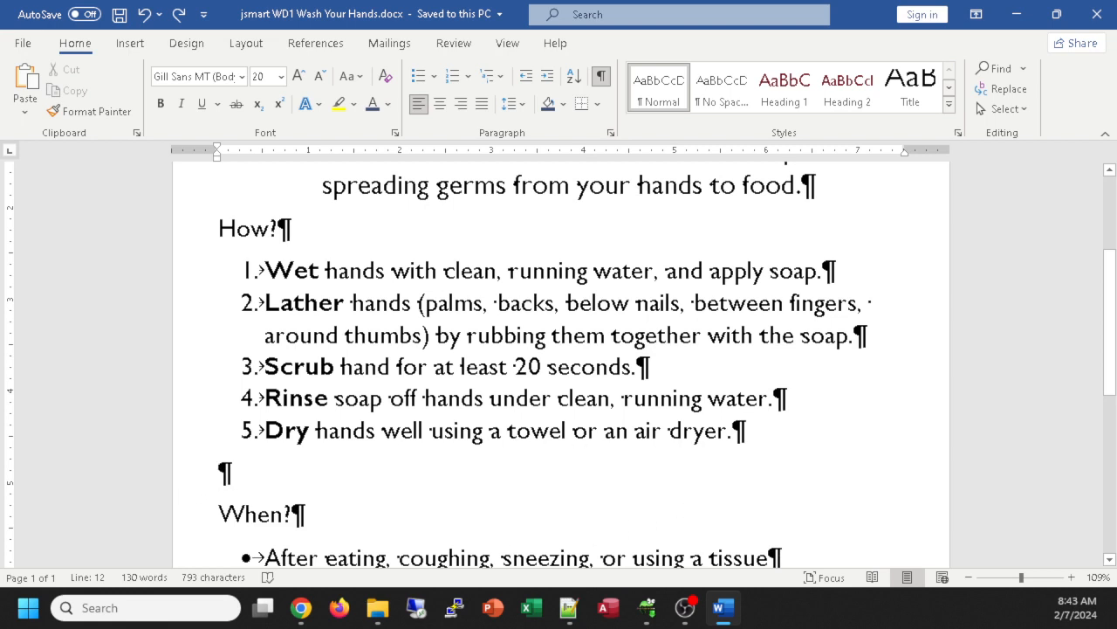
{"action": "scroll", "coordinate": [521, 479], "scroll_direction": "down", "scroll_amount": 3}
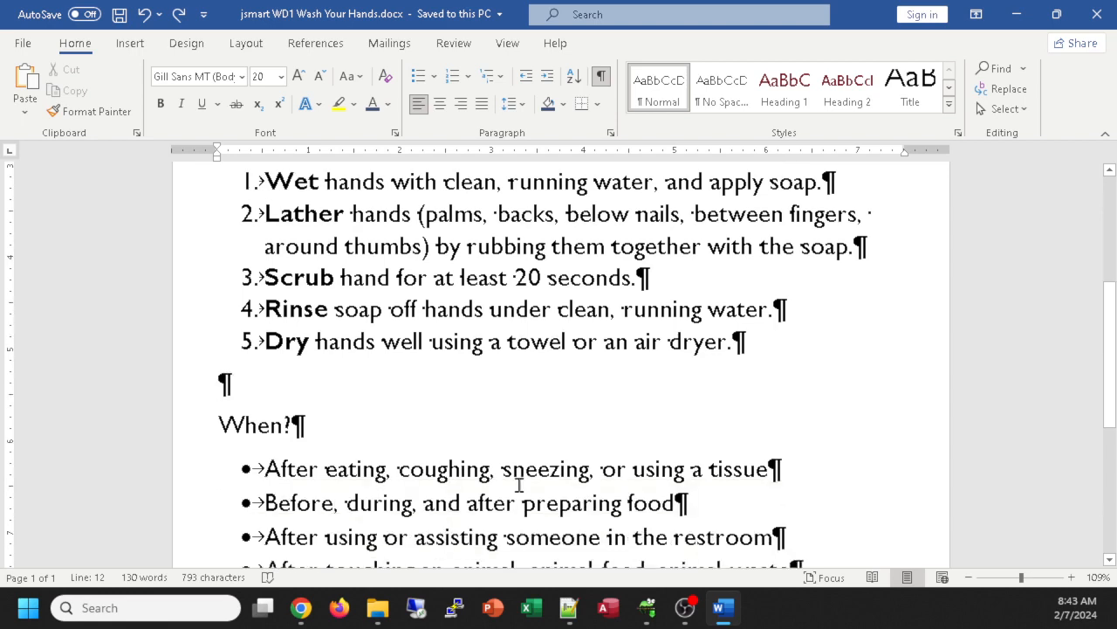
{"action": "scroll", "coordinate": [520, 478], "scroll_direction": "down", "scroll_amount": 6, "text": "ctrl"}
{"action": "scroll", "coordinate": [520, 479], "scroll_direction": "up", "scroll_amount": 2}
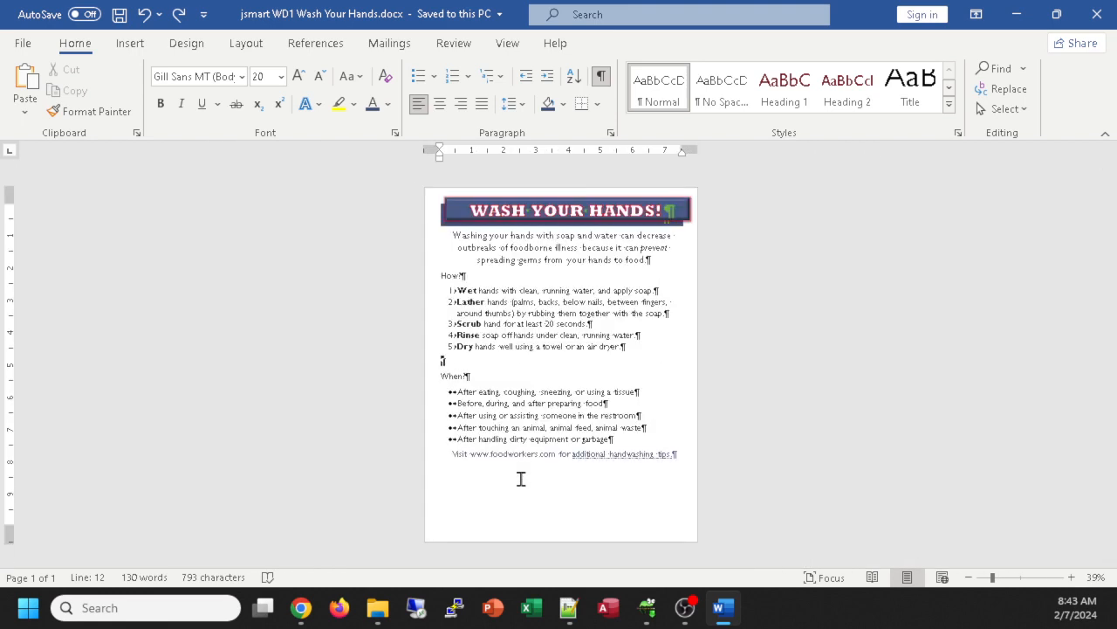
{"action": "scroll", "coordinate": [520, 479], "scroll_direction": "down", "scroll_amount": 1}
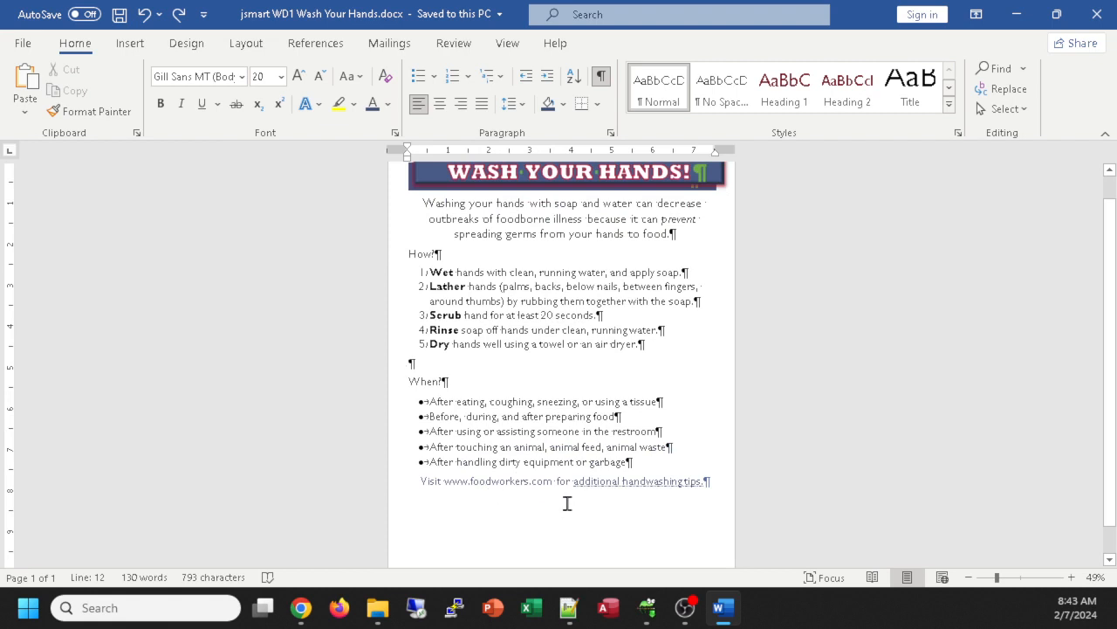
{"action": "scroll", "coordinate": [572, 508], "scroll_direction": "down", "scroll_amount": 1}
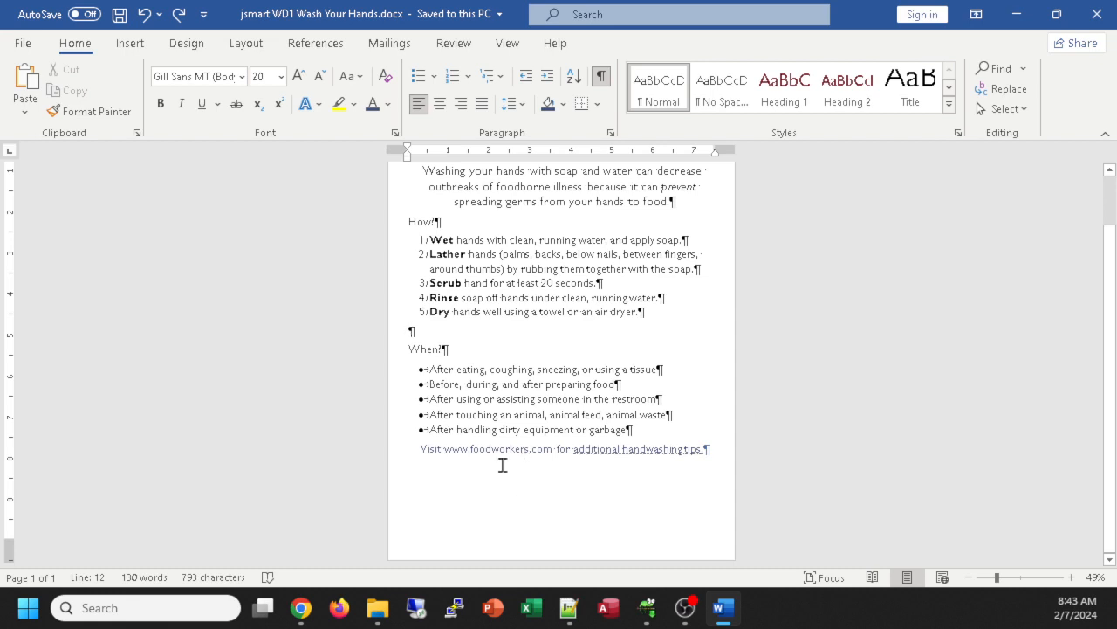
Step: Open Firefox, go to emmaus.schoology.com and log in with the student's username and password
{"action": "left_click", "coordinate": [340, 608]}
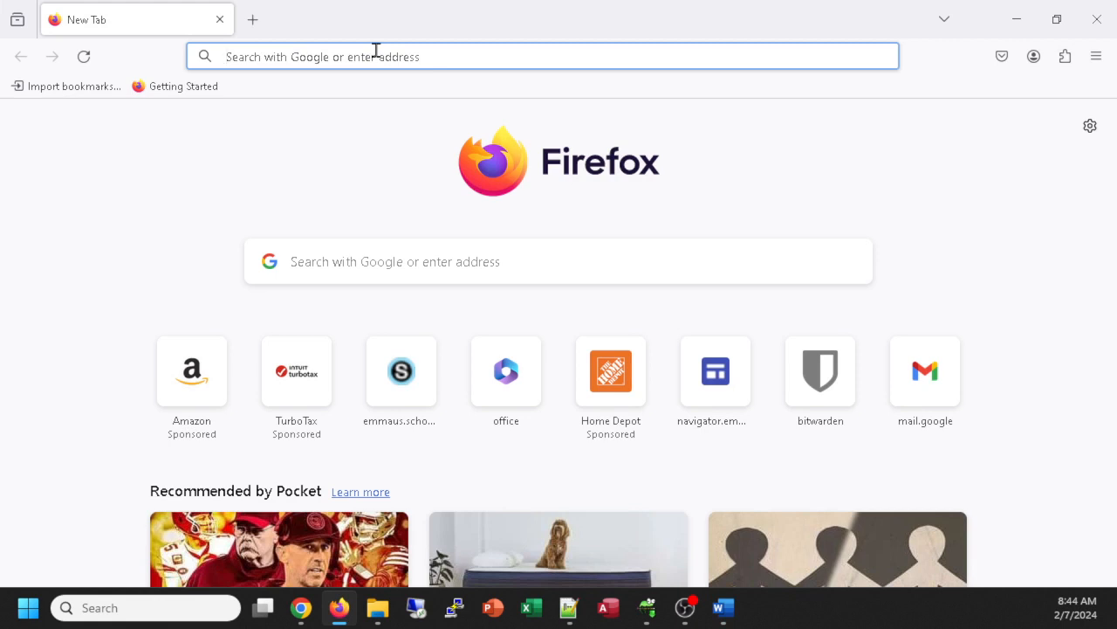
{"action": "type", "text": "emmaus.schoology.com/"}
{"action": "key", "text": "Return"}
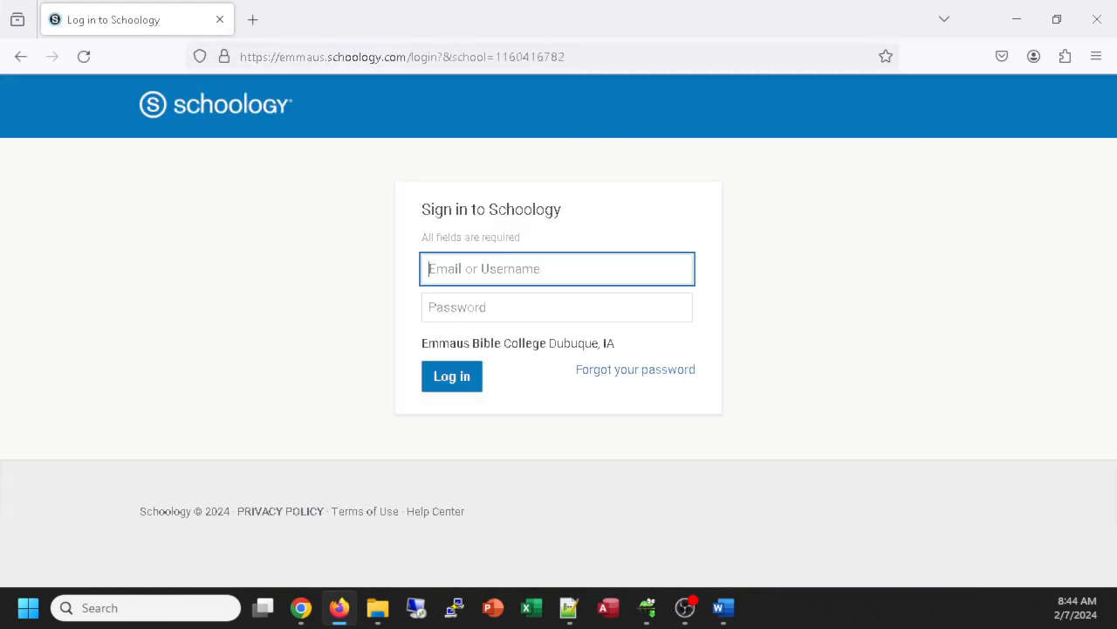
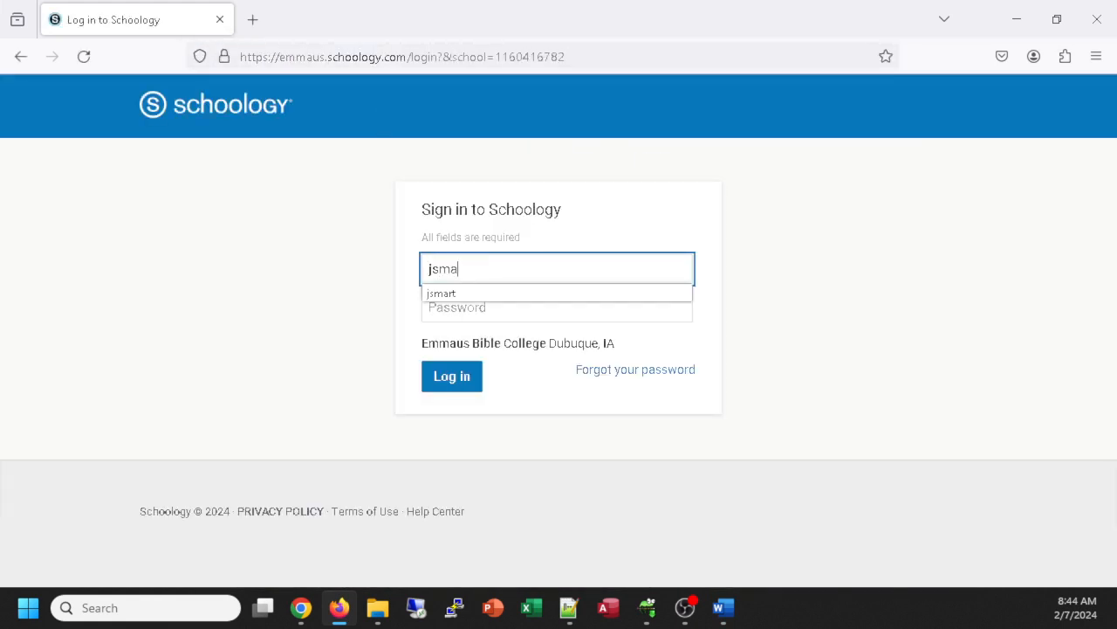
{"action": "key", "text": "Tab"}
{"action": "type", "text": "*"}
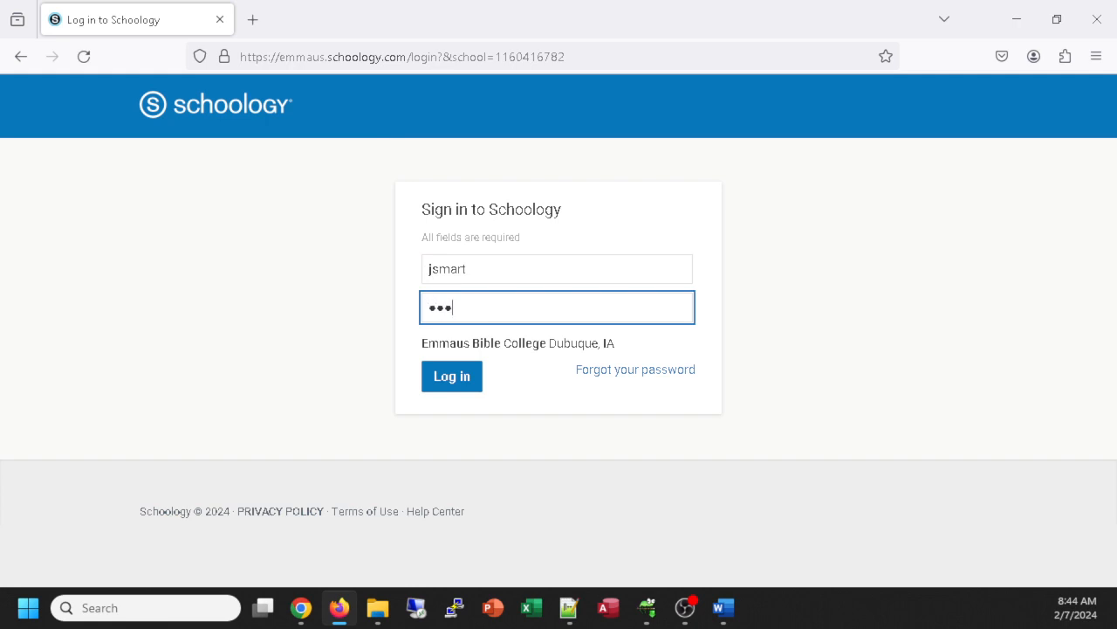
{"action": "type", "text": "**********"}
{"action": "key", "text": "Return"}
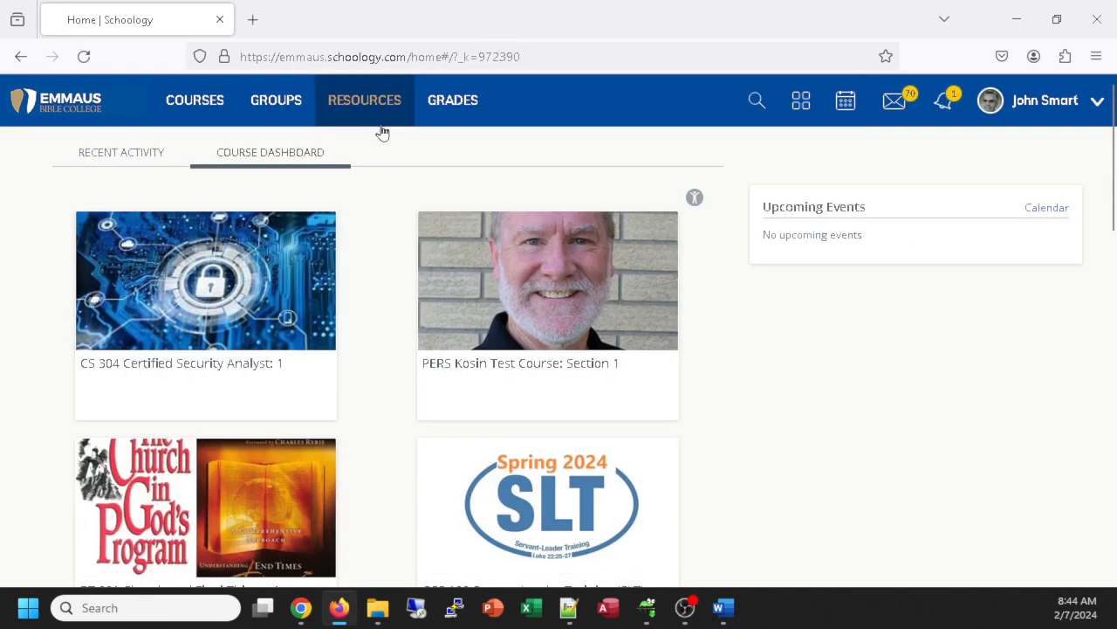
Step: Open the CS 101 Fundamental Computer Literacy: 1 course card
{"action": "scroll", "coordinate": [476, 367], "scroll_direction": "down", "scroll_amount": 4}
{"action": "scroll", "coordinate": [478, 364], "scroll_direction": "down", "scroll_amount": 3}
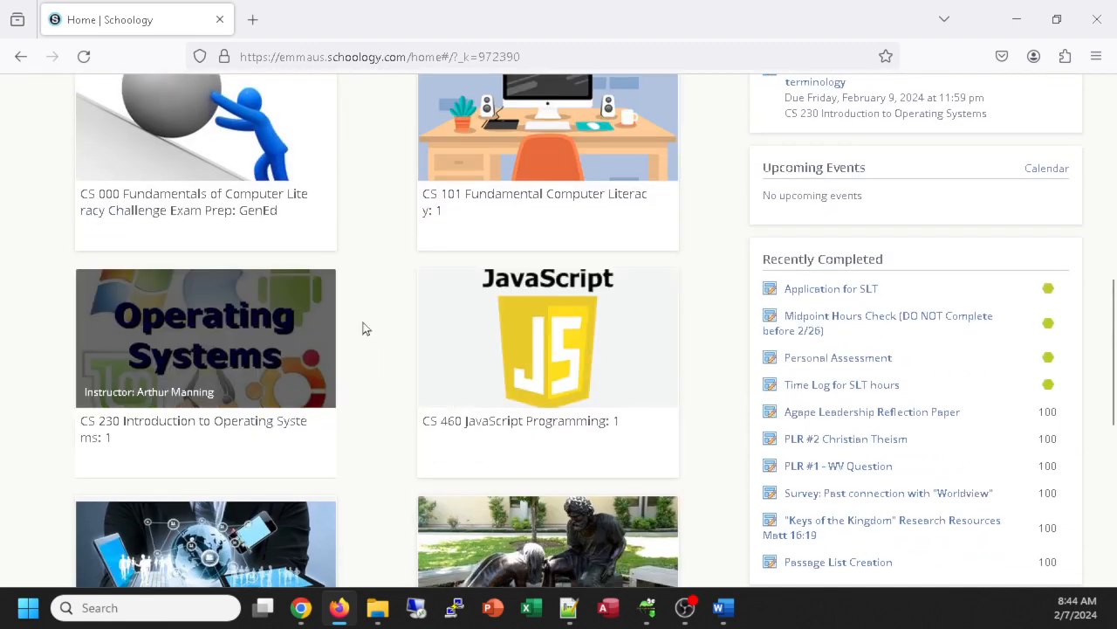
{"action": "scroll", "coordinate": [364, 327], "scroll_direction": "up", "scroll_amount": 2}
{"action": "left_click", "coordinate": [556, 274]}
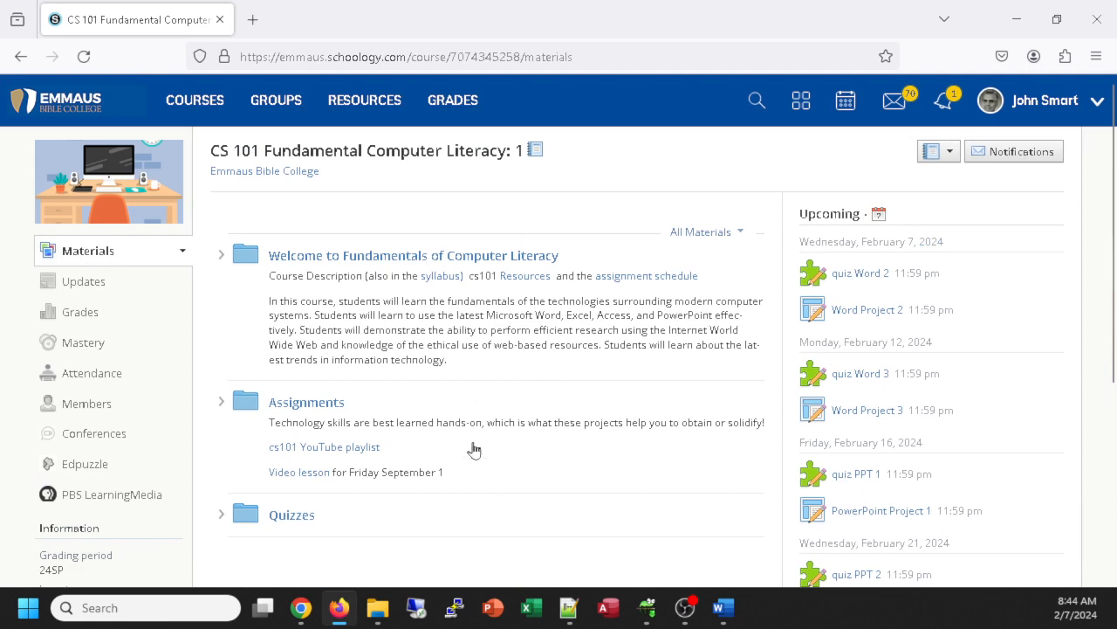
Step: Open the cs101 Resources Google Doc, skim it, then return to the Schoology tab
{"action": "left_click", "coordinate": [527, 277]}
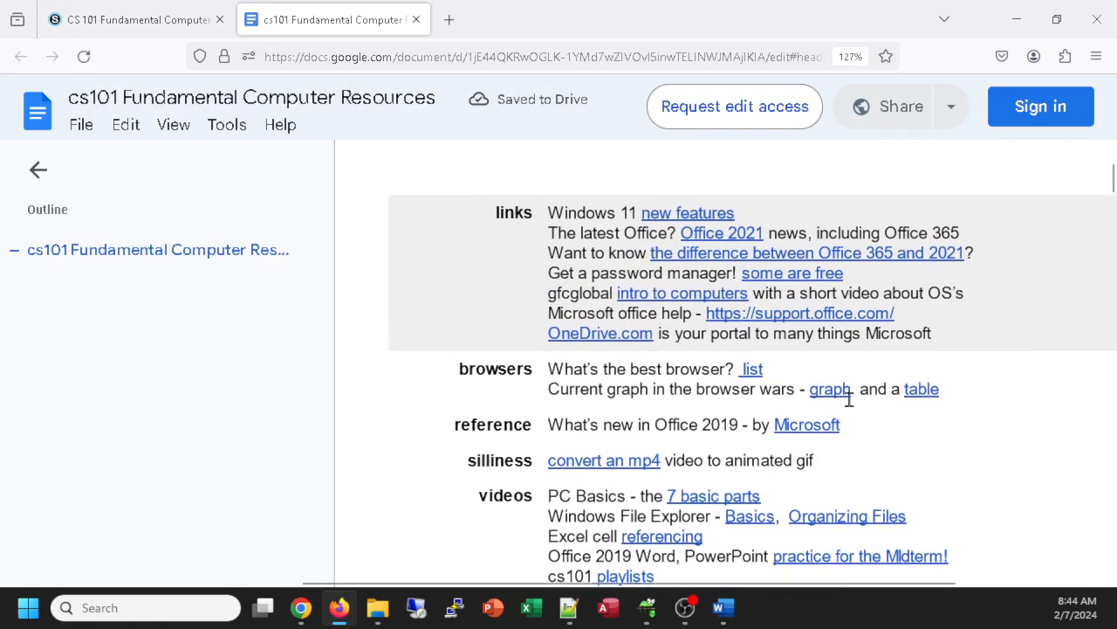
{"action": "scroll", "coordinate": [856, 400], "scroll_direction": "down", "scroll_amount": 5}
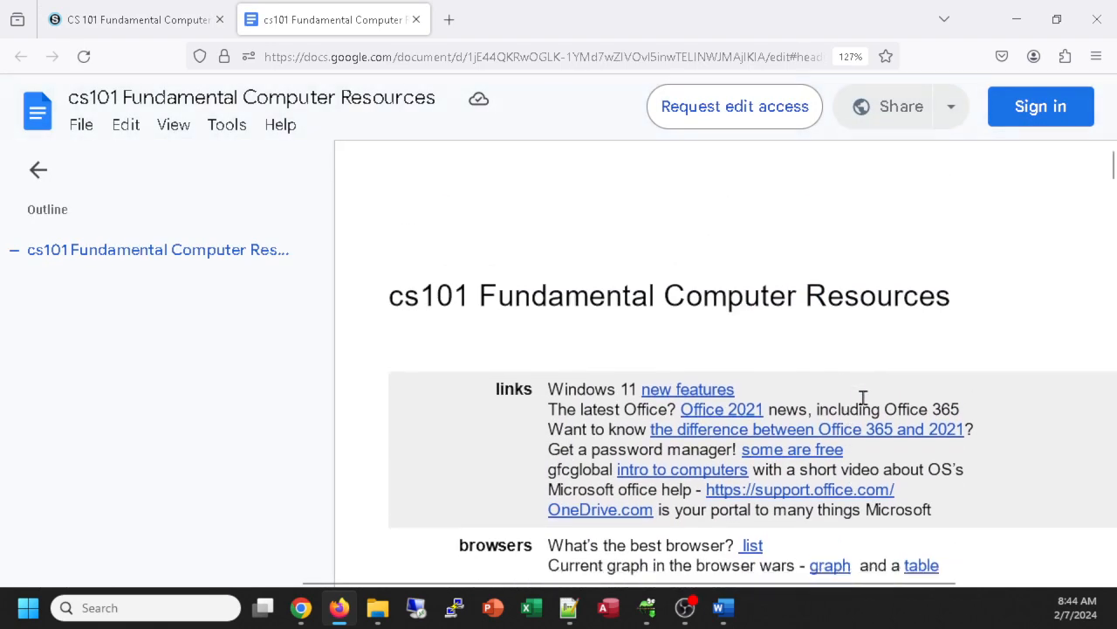
{"action": "scroll", "coordinate": [866, 394], "scroll_direction": "down", "scroll_amount": 4}
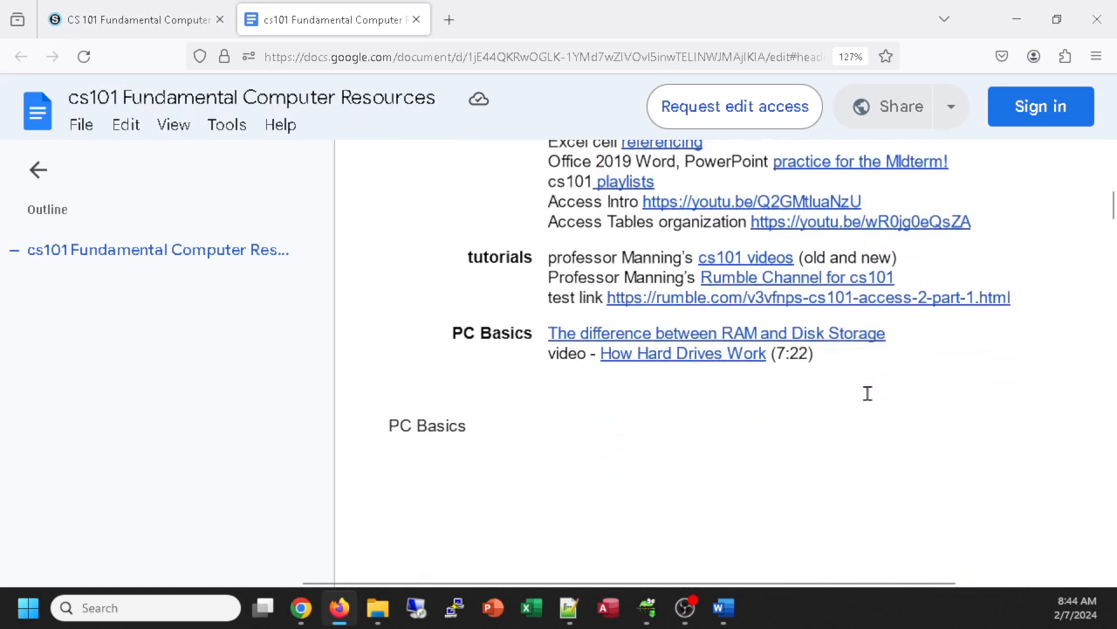
{"action": "scroll", "coordinate": [868, 394], "scroll_direction": "up", "scroll_amount": 3}
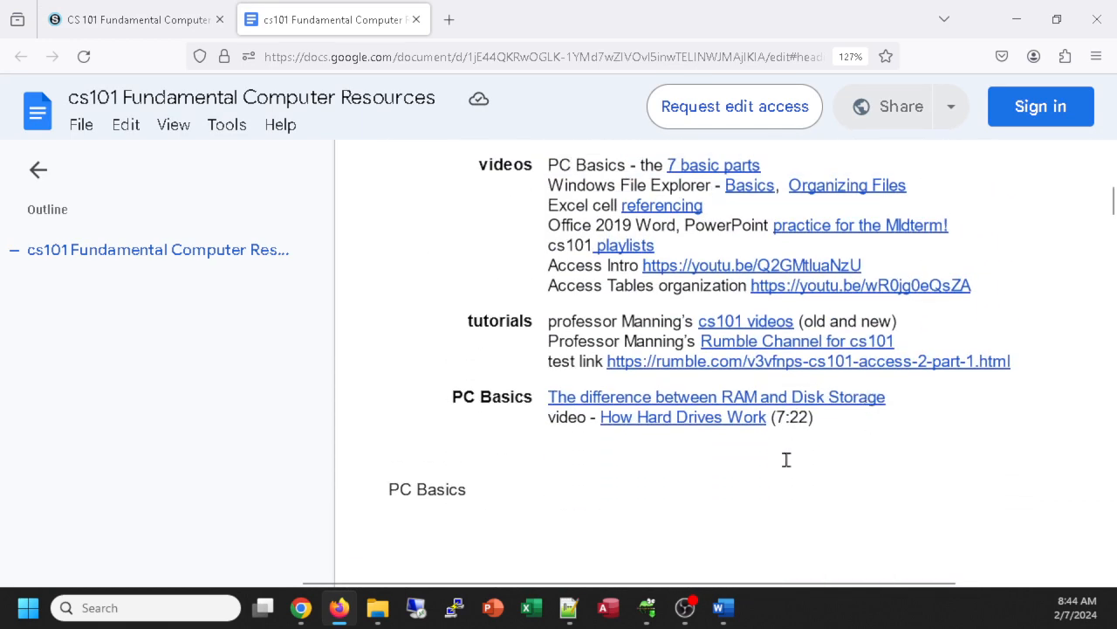
{"action": "scroll", "coordinate": [786, 460], "scroll_direction": "up", "scroll_amount": 5}
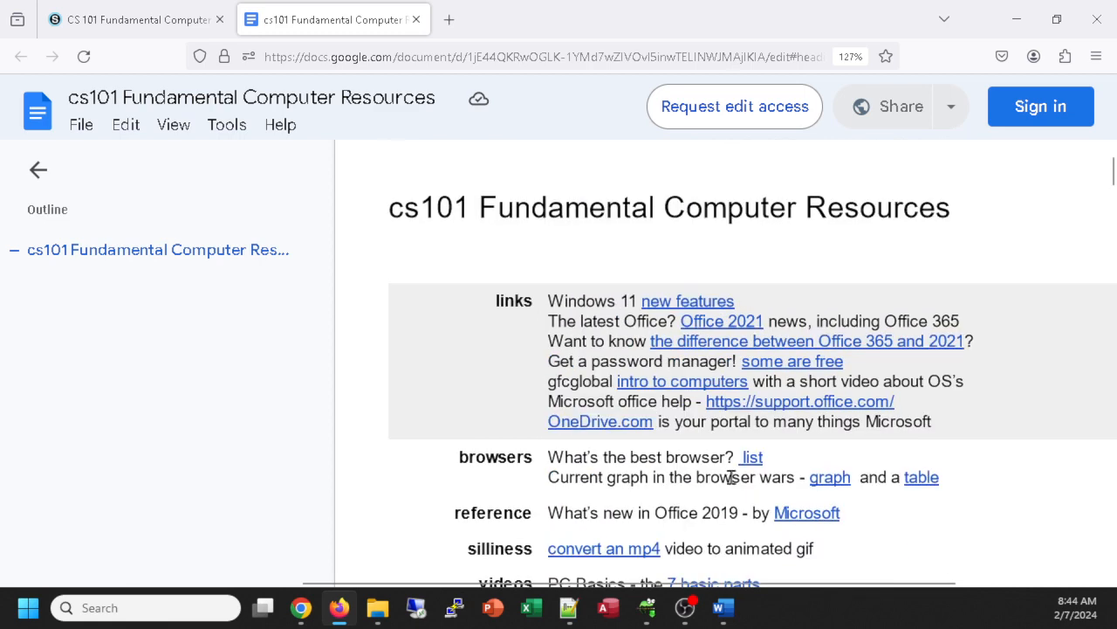
{"action": "scroll", "coordinate": [654, 394], "scroll_direction": "up", "scroll_amount": 1}
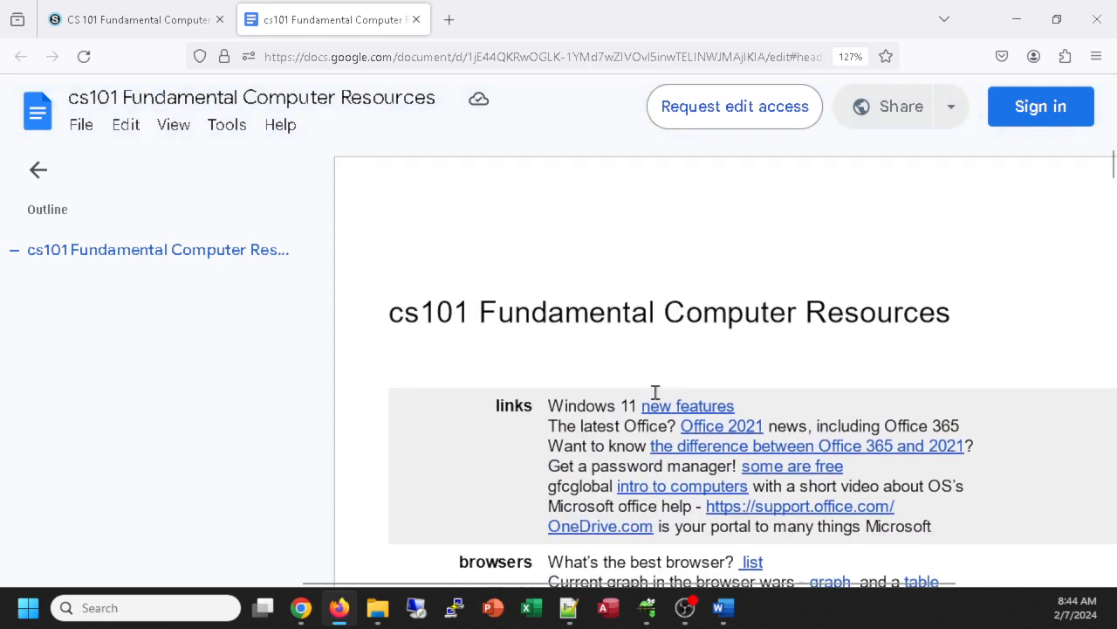
{"action": "left_click", "coordinate": [152, 20]}
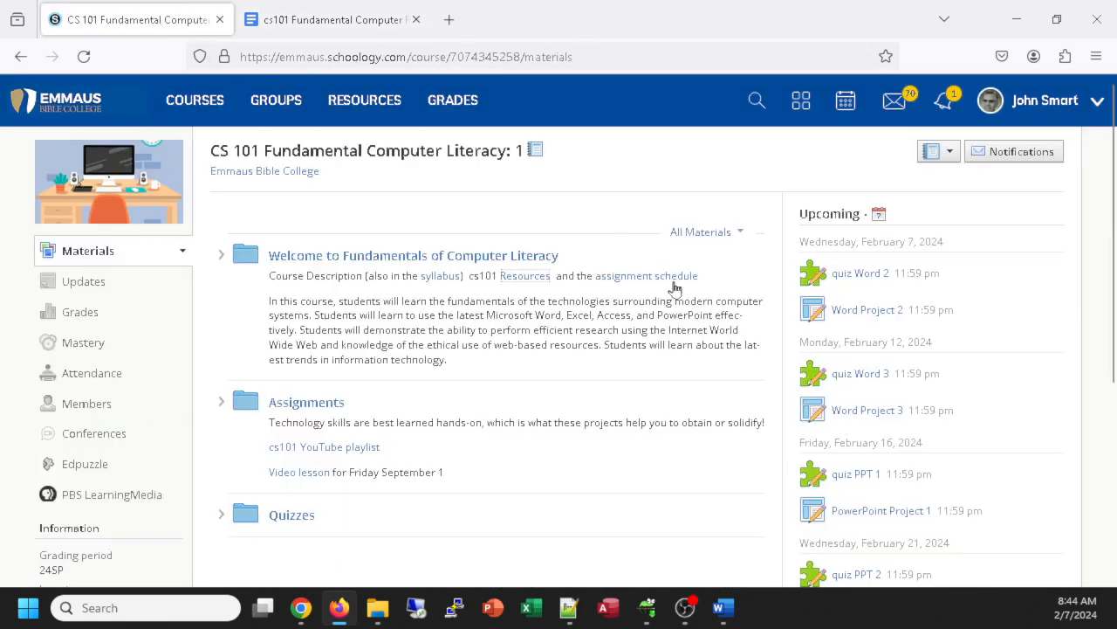
{"action": "scroll", "coordinate": [639, 382], "scroll_direction": "down", "scroll_amount": 1}
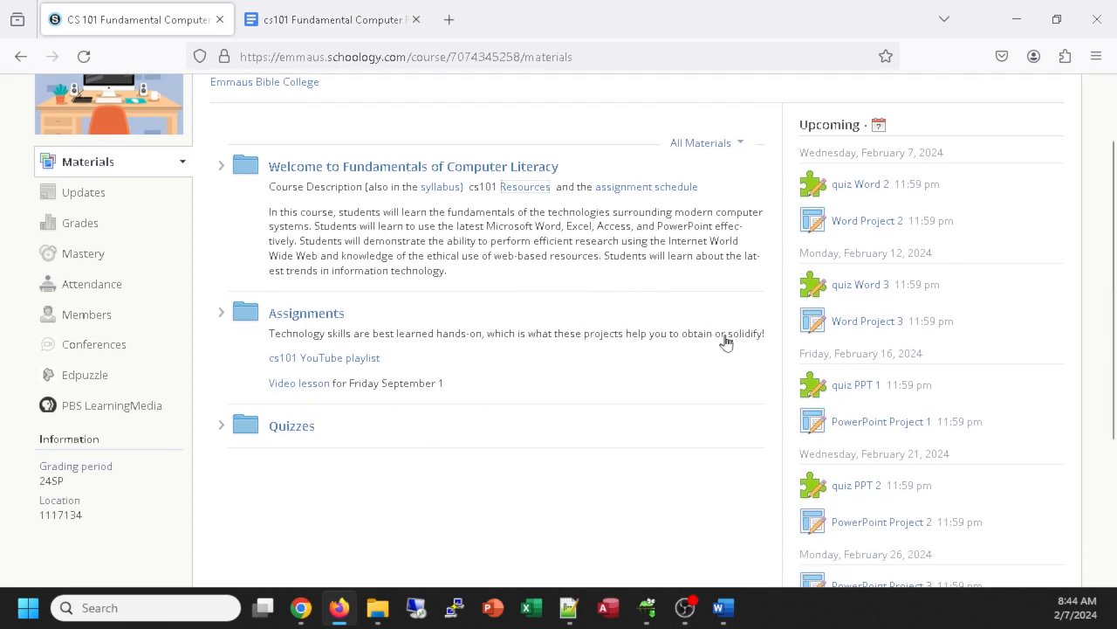
{"action": "left_click", "coordinate": [320, 315]}
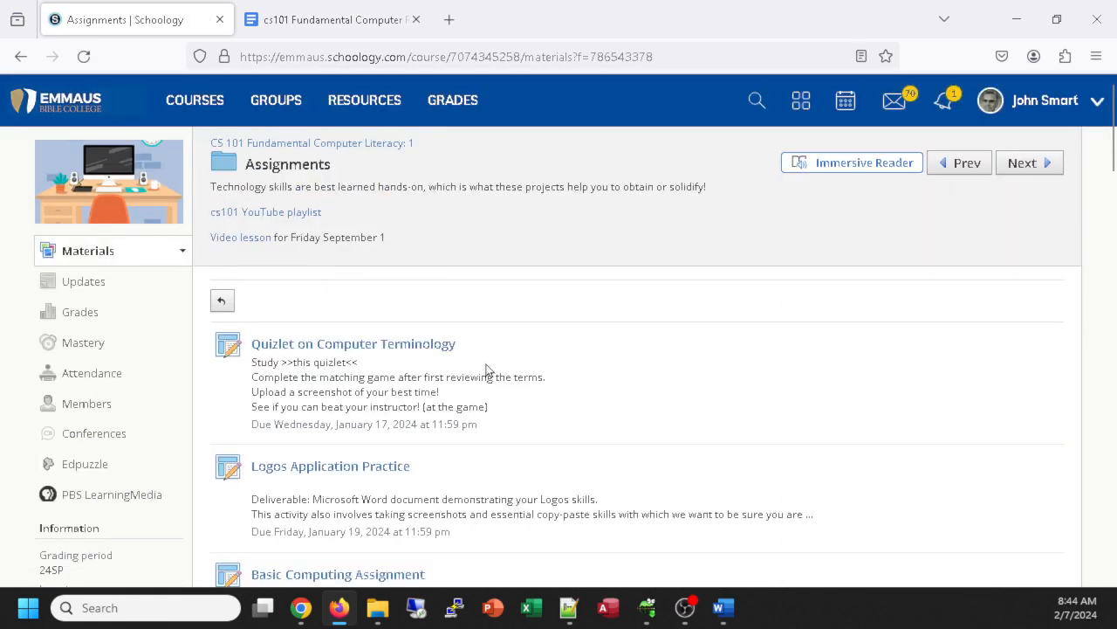
{"action": "scroll", "coordinate": [490, 380], "scroll_direction": "down", "scroll_amount": 7}
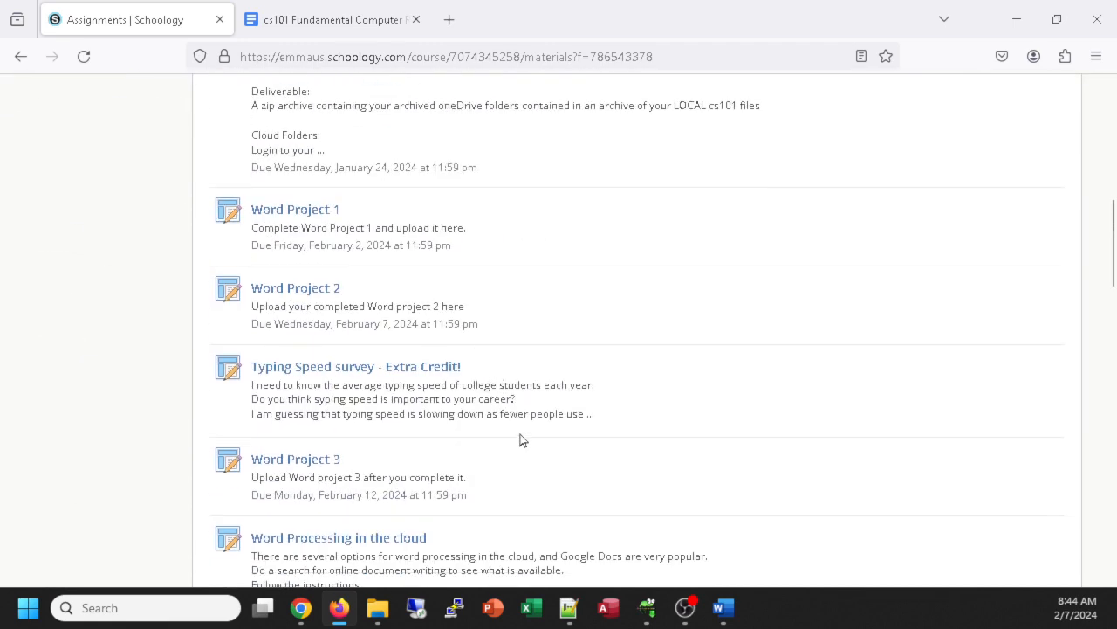
{"action": "scroll", "coordinate": [527, 443], "scroll_direction": "up", "scroll_amount": 3}
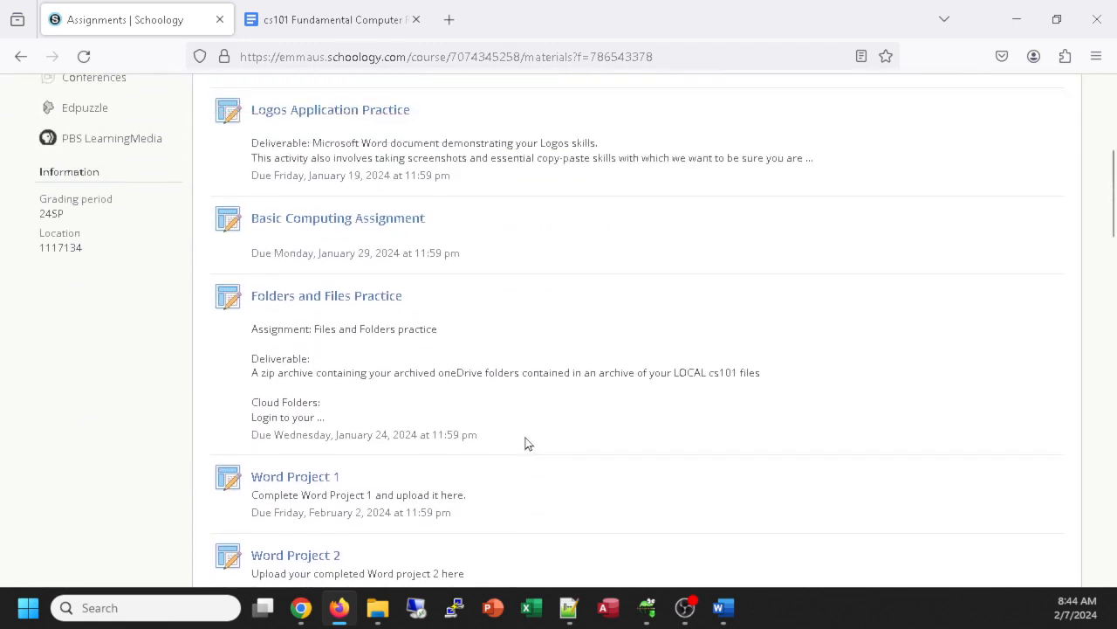
{"action": "scroll", "coordinate": [515, 446], "scroll_direction": "up", "scroll_amount": 4}
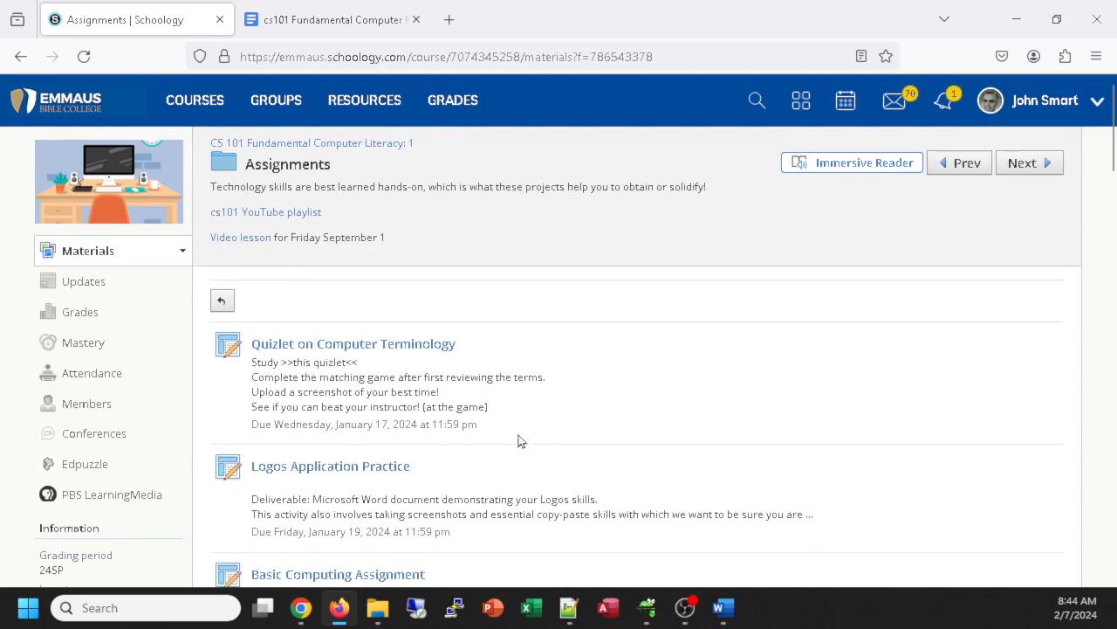
{"action": "left_click", "coordinate": [281, 143]}
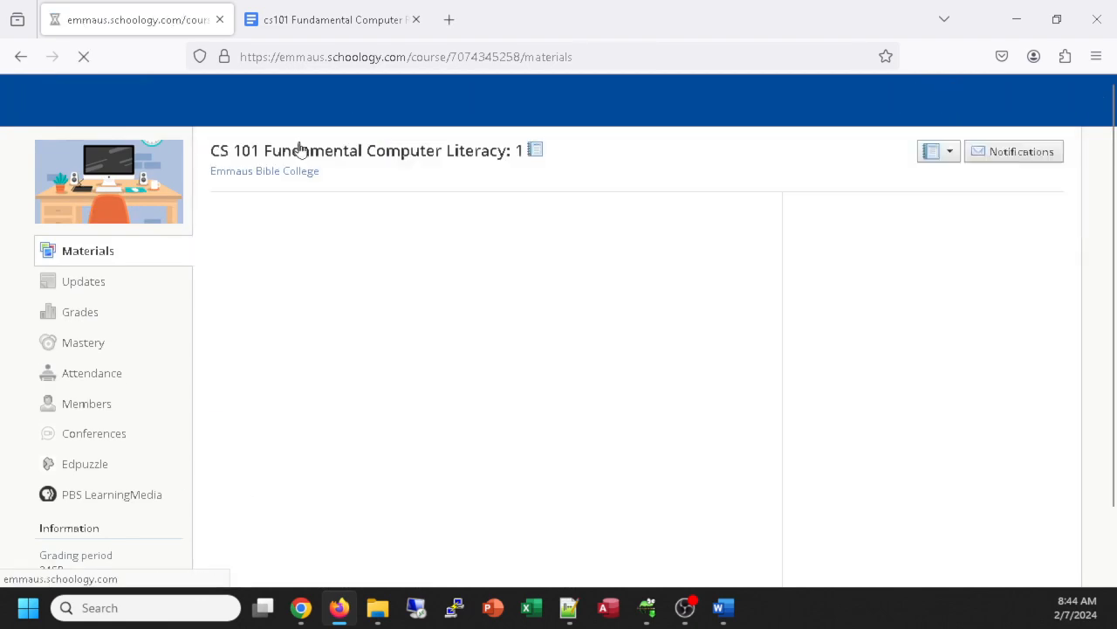
Step: Open the syllabus and follow the Assignment DataFiles link to the StudentDatafiles folder
{"action": "left_click", "coordinate": [442, 276]}
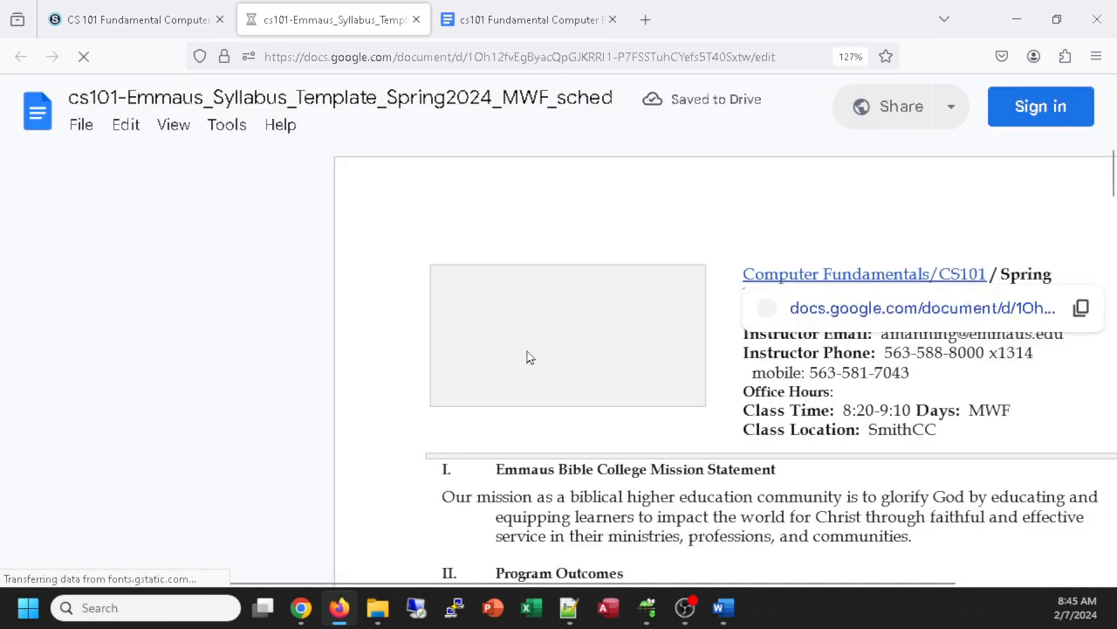
{"action": "scroll", "coordinate": [526, 356], "scroll_direction": "down", "scroll_amount": 8}
{"action": "scroll", "coordinate": [529, 349], "scroll_direction": "down", "scroll_amount": 8}
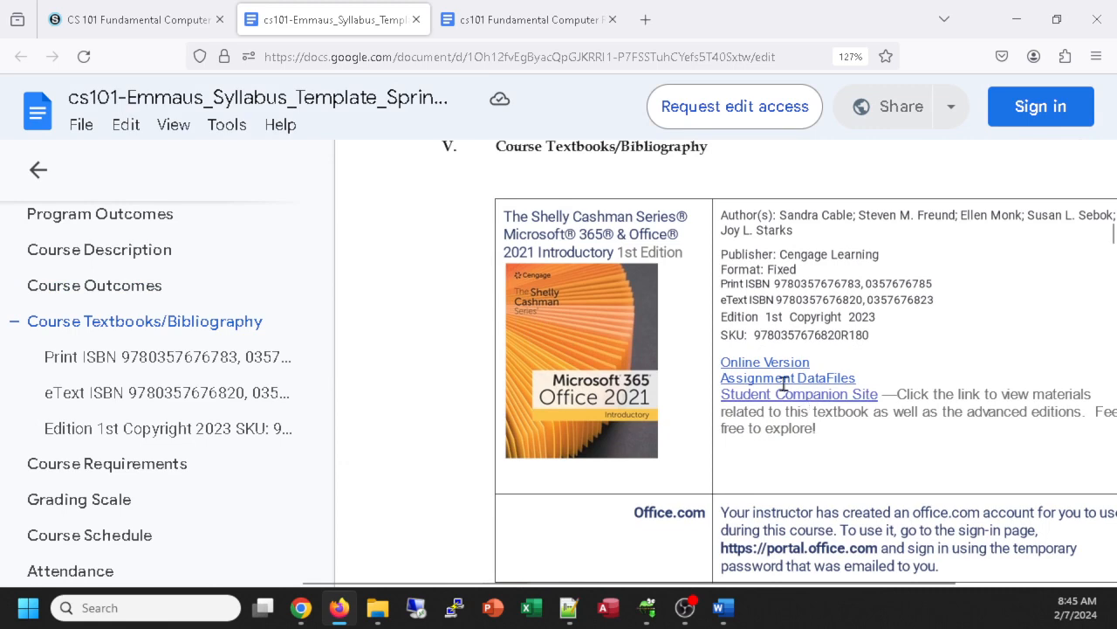
{"action": "left_click", "coordinate": [39, 178]}
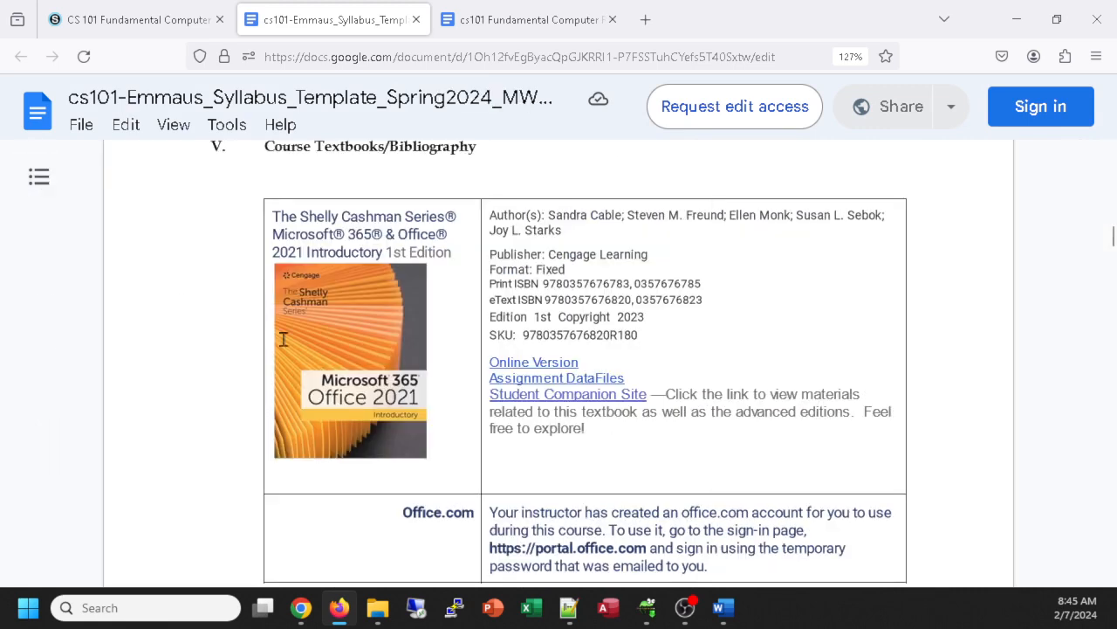
{"action": "mouse_move", "coordinate": [541, 377]}
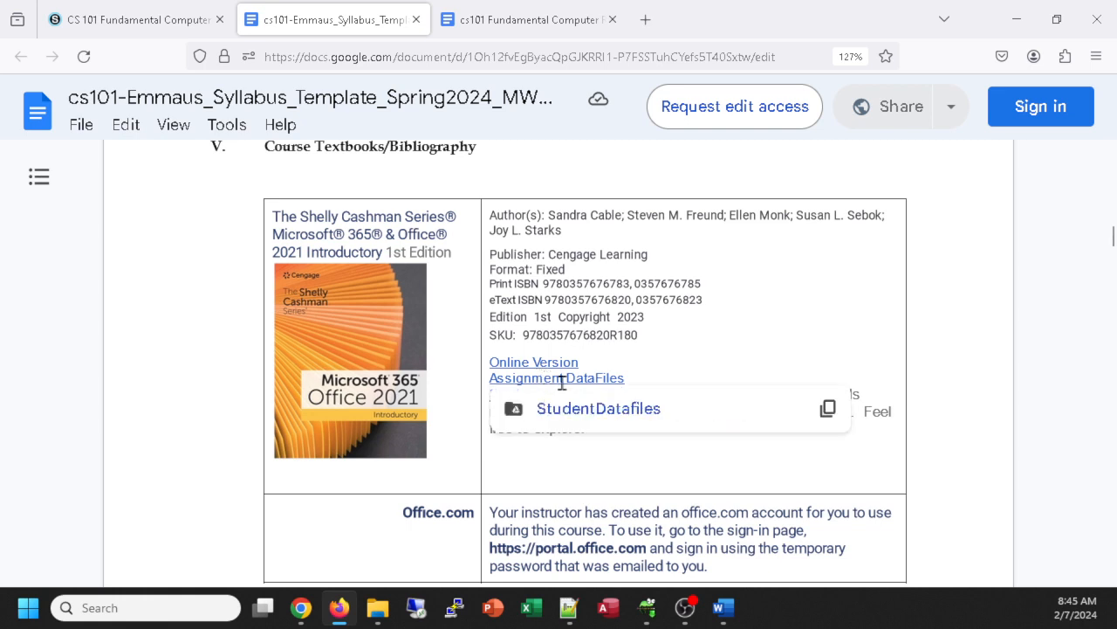
{"action": "left_click", "coordinate": [568, 412]}
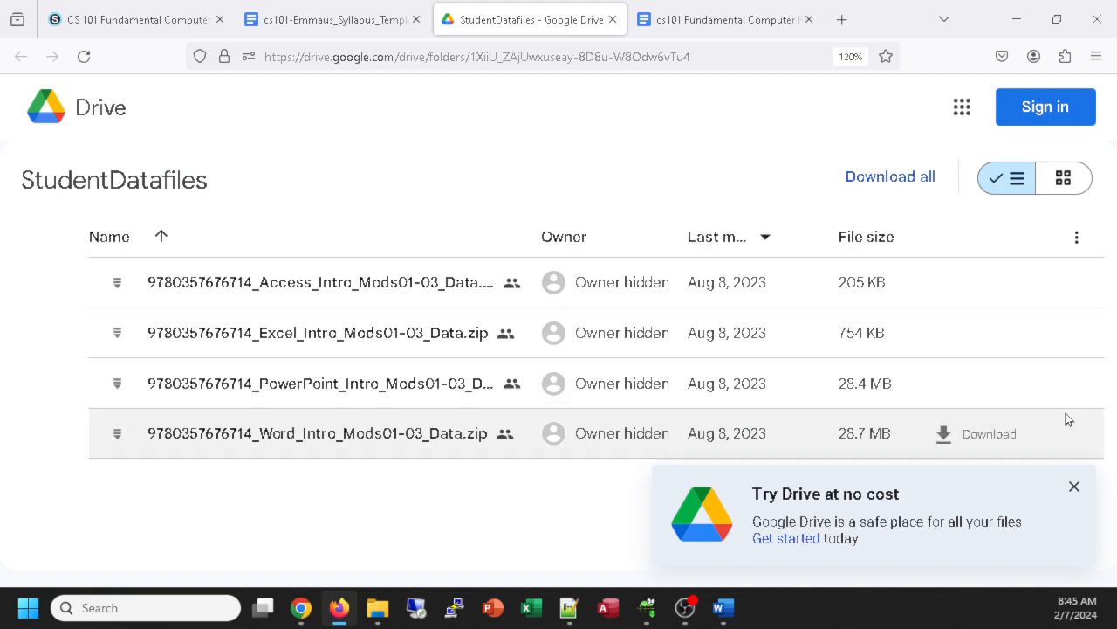
Step: Download the Word Intro Mods01-03 zip as wordResources.zip into the 2024 Spring folder
{"action": "left_click", "coordinate": [987, 436]}
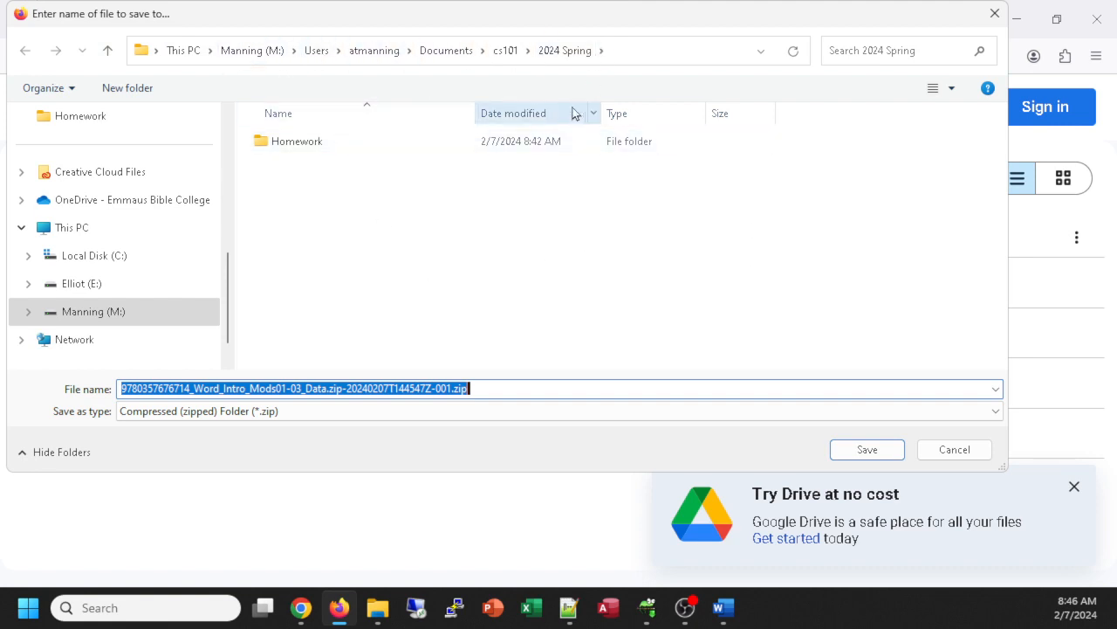
{"action": "left_click", "coordinate": [400, 389]}
{"action": "left_click_drag", "start_coordinate": [451, 389], "coordinate": [91, 389]}
{"action": "type", "text": "wordRe"}
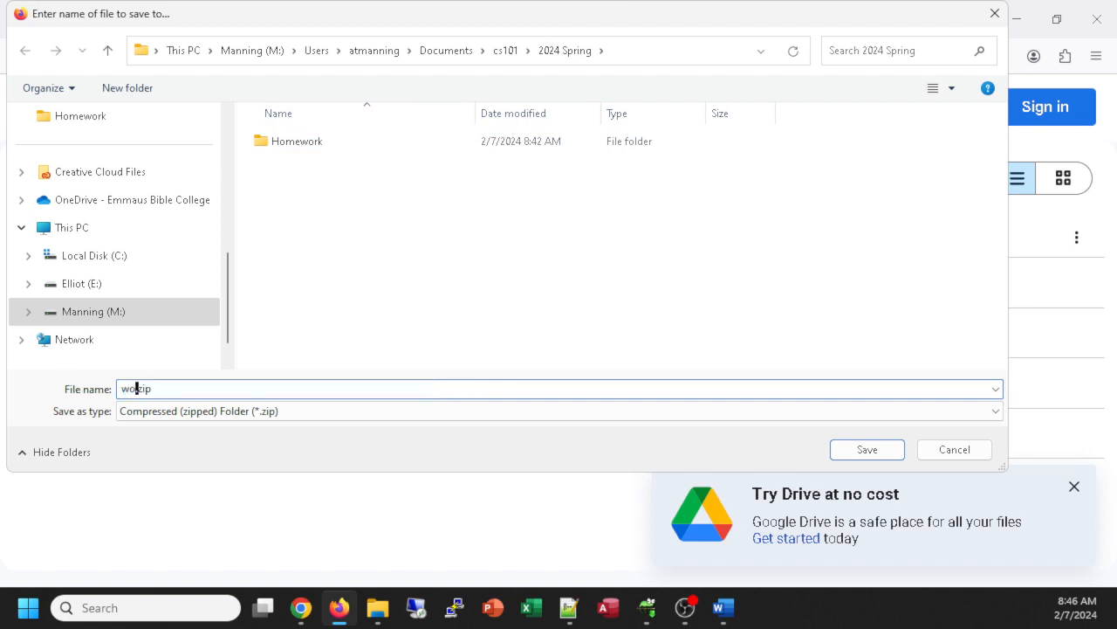
{"action": "type", "text": "s"}
{"action": "type", "text": "rou"}
{"action": "key", "text": "BackSpace"}
{"action": "key", "text": "BackSpace"}
{"action": "key", "text": "BackSpace"}
{"action": "type", "text": "ources"}
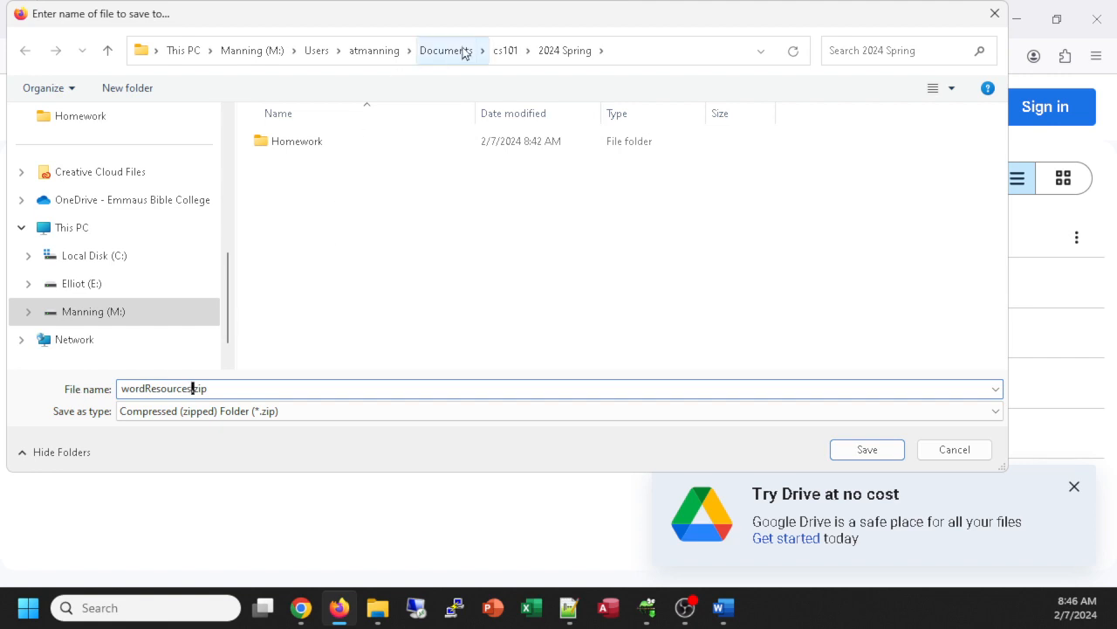
{"action": "left_click", "coordinate": [841, 448]}
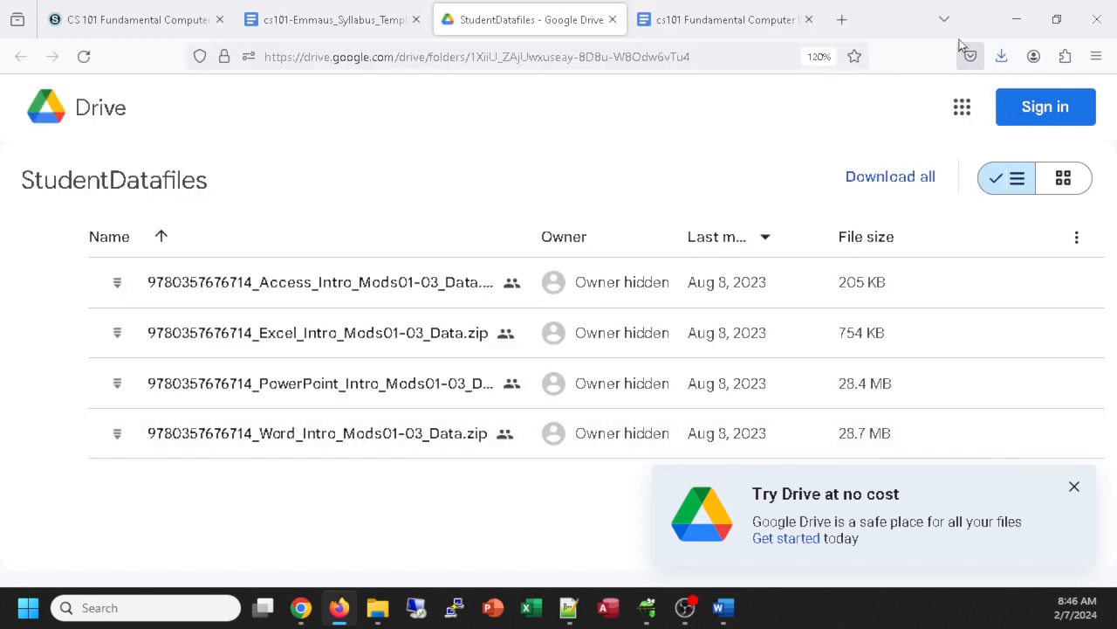
{"action": "left_click", "coordinate": [1001, 58]}
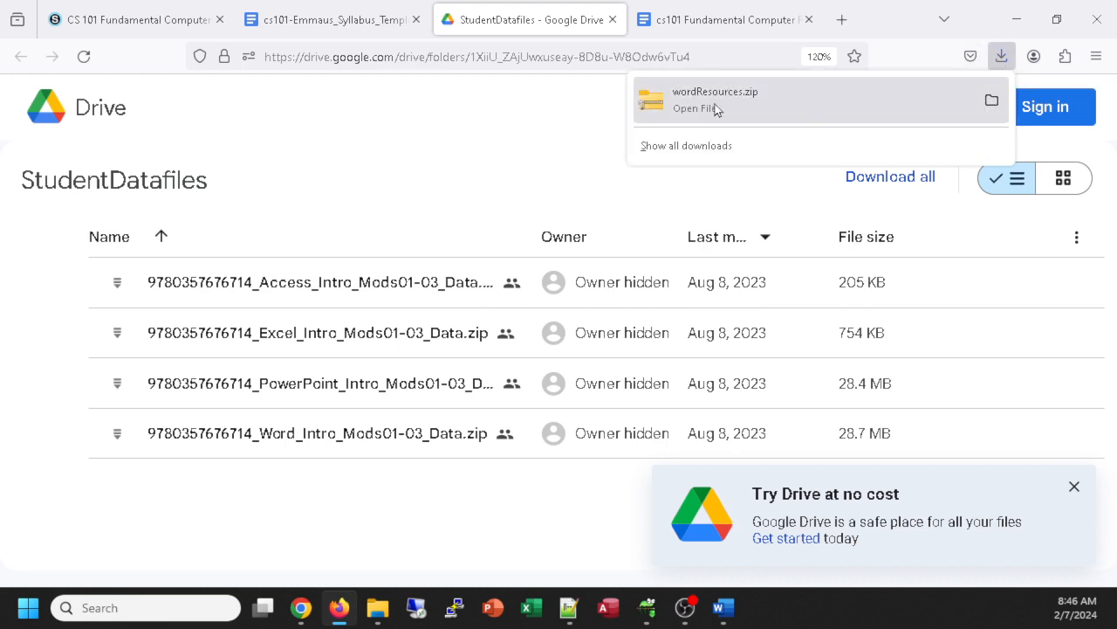
Step: Open wordResources.zip and drill into the Mod01 zip, Mod01_Data and Module folders
{"action": "left_click", "coordinate": [996, 104]}
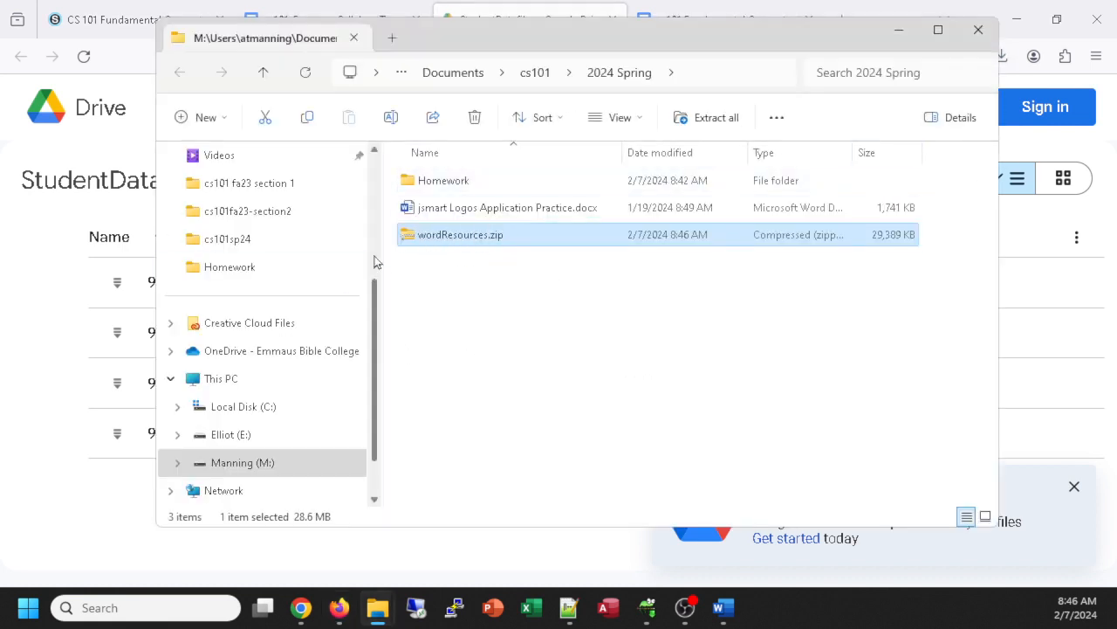
{"action": "double_click", "coordinate": [441, 240]}
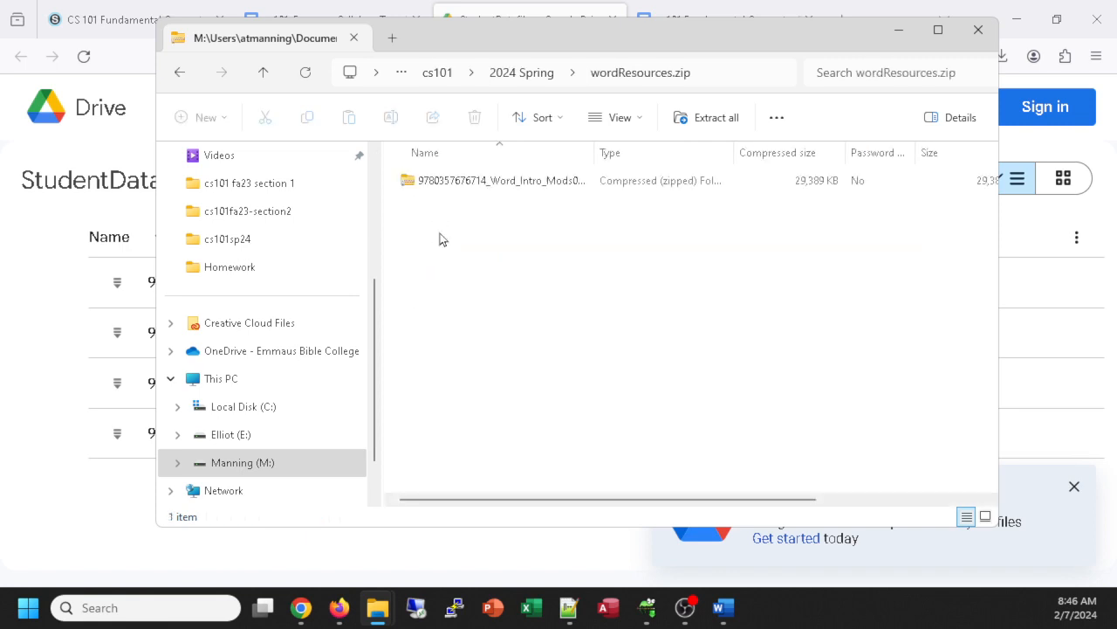
{"action": "double_click", "coordinate": [455, 184]}
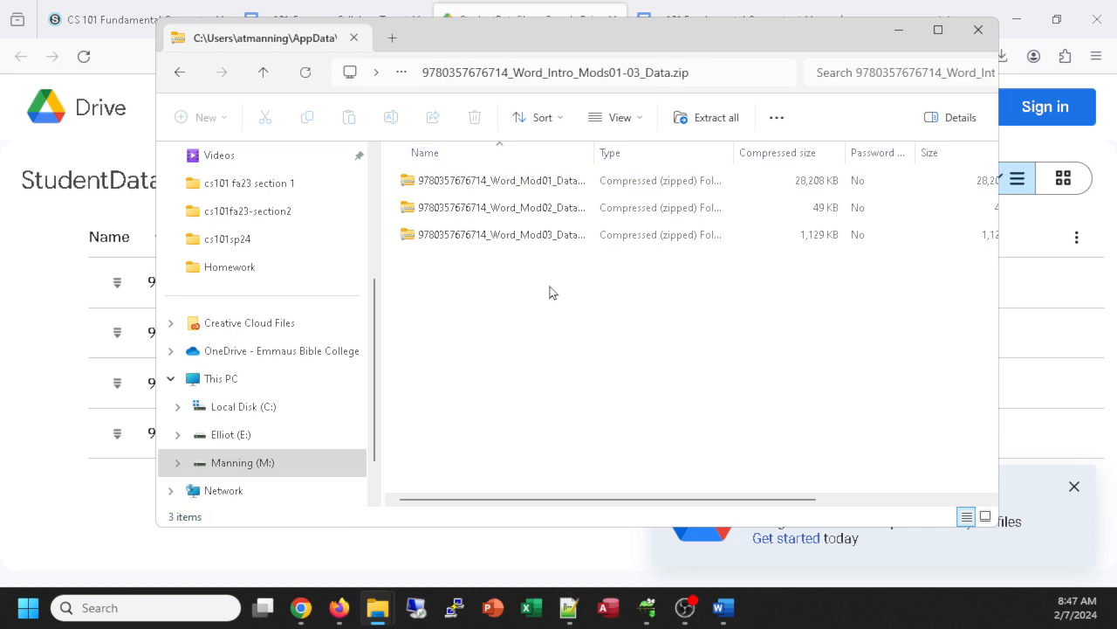
{"action": "double_click", "coordinate": [465, 182]}
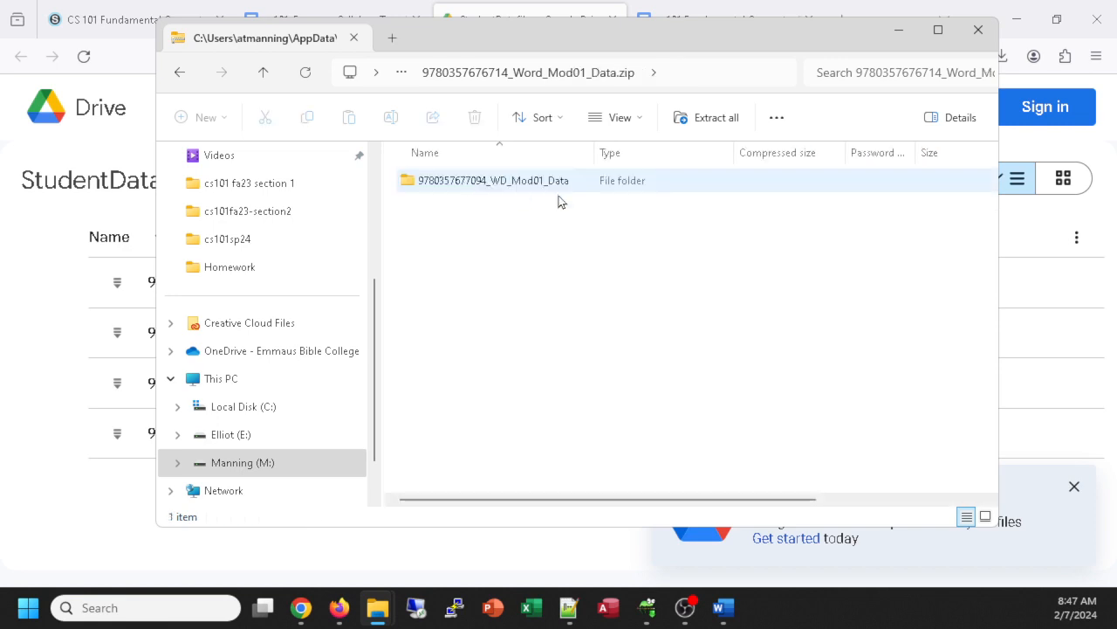
{"action": "double_click", "coordinate": [451, 184]}
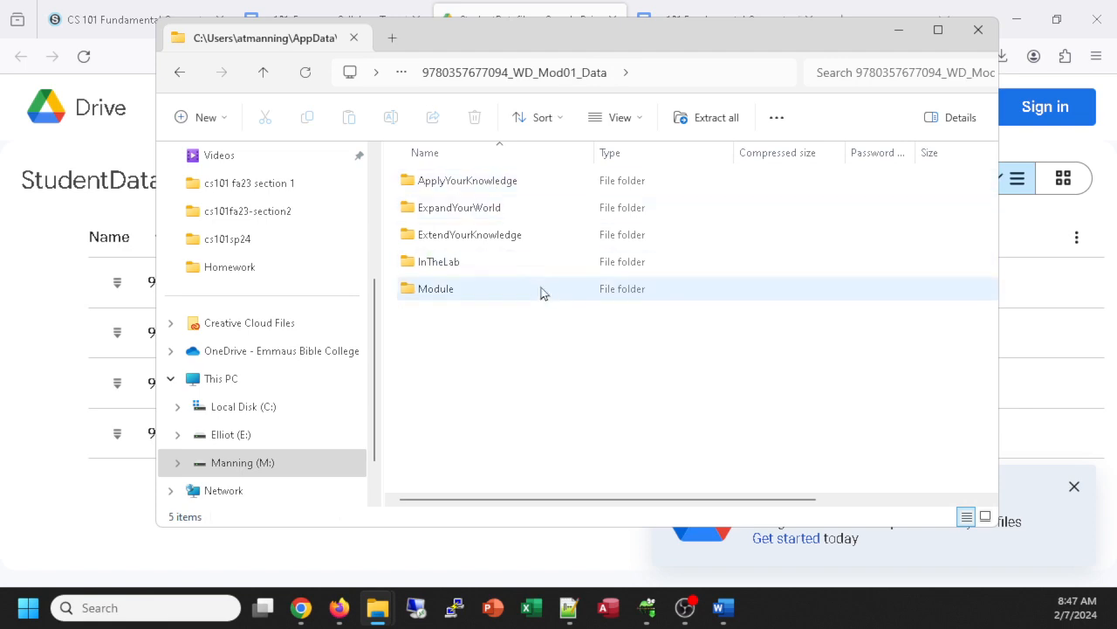
{"action": "double_click", "coordinate": [435, 291]}
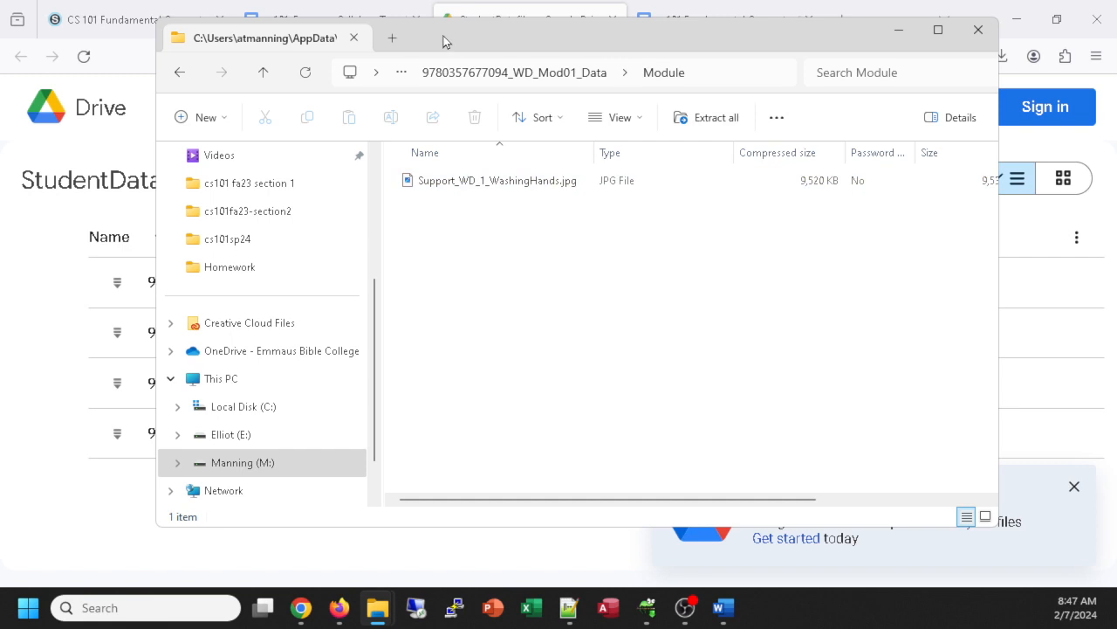
Step: Copy Support_WD_1_WashingHands.jpg and return to the Wash Your Hands flyer in Word
{"action": "left_click_drag", "start_coordinate": [443, 36], "coordinate": [812, 76]}
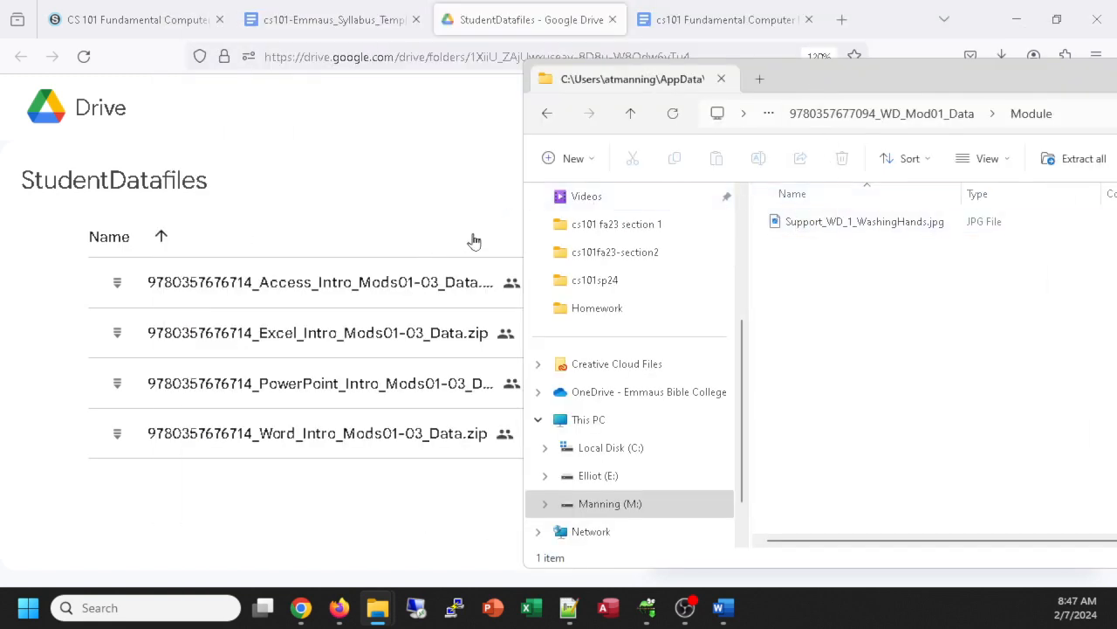
{"action": "right_click", "coordinate": [798, 224]}
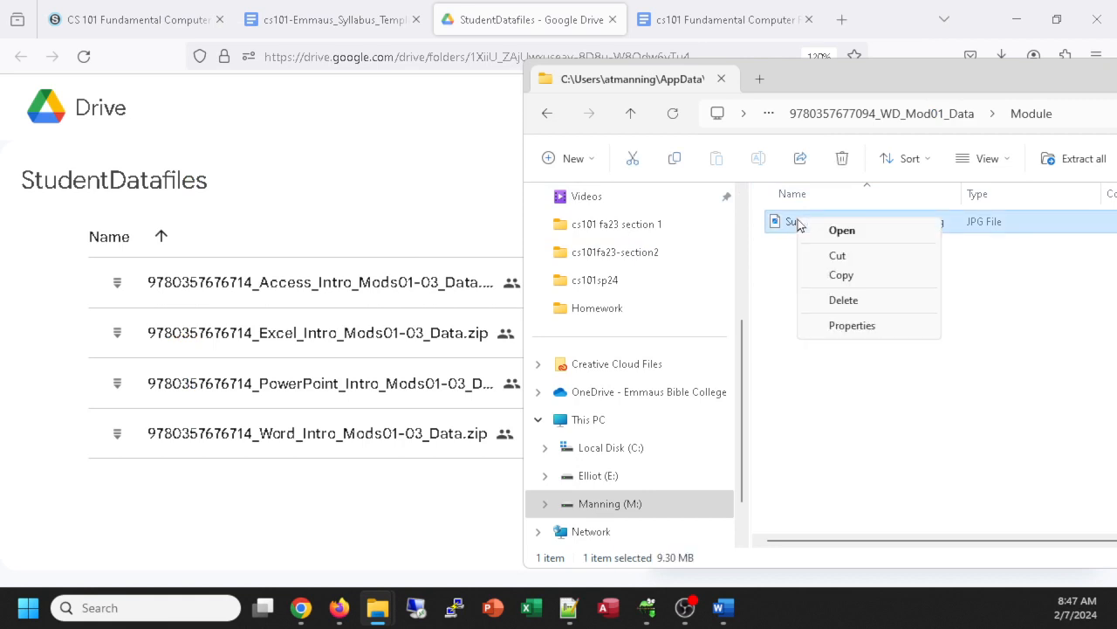
{"action": "left_click", "coordinate": [841, 276]}
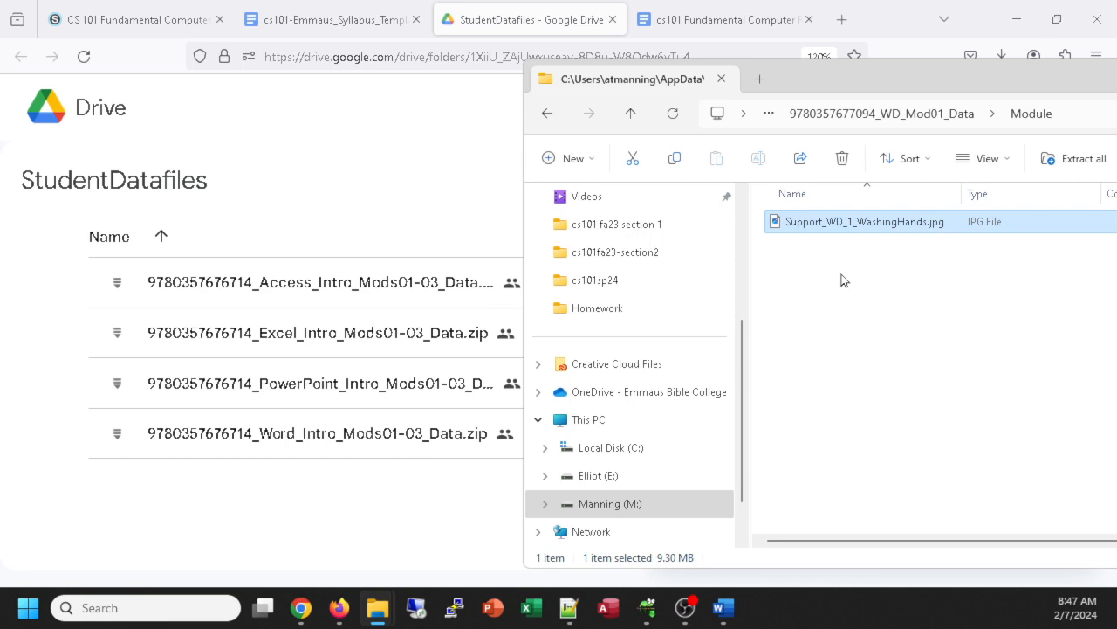
{"action": "left_click", "coordinate": [724, 608]}
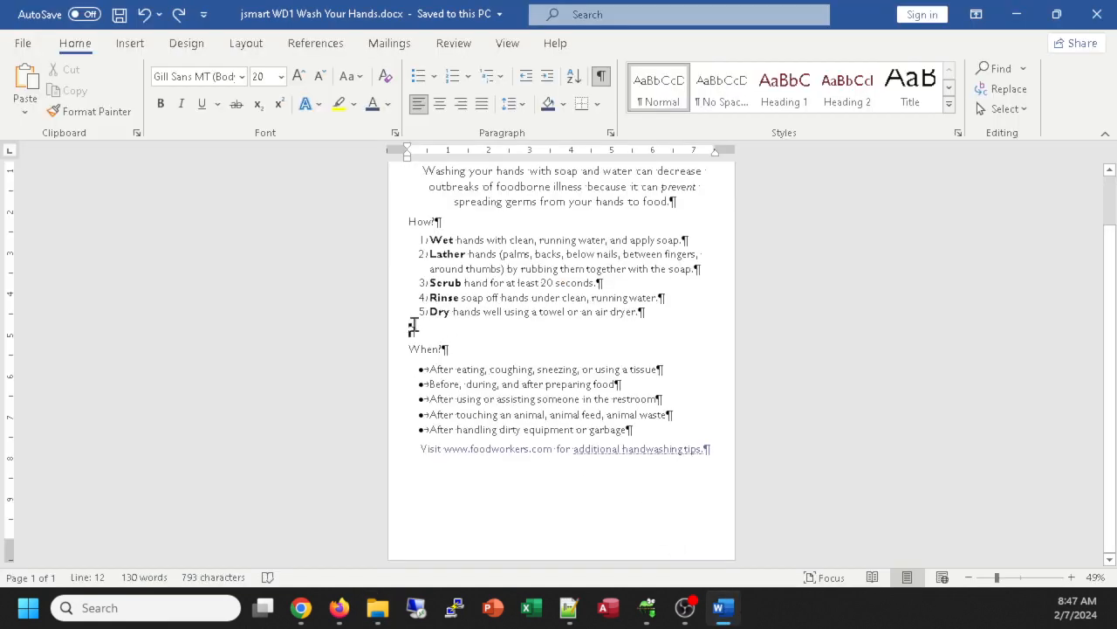
Step: Paste the handwashing photo on the empty line below the numbered How? steps
{"action": "right_click", "coordinate": [410, 329]}
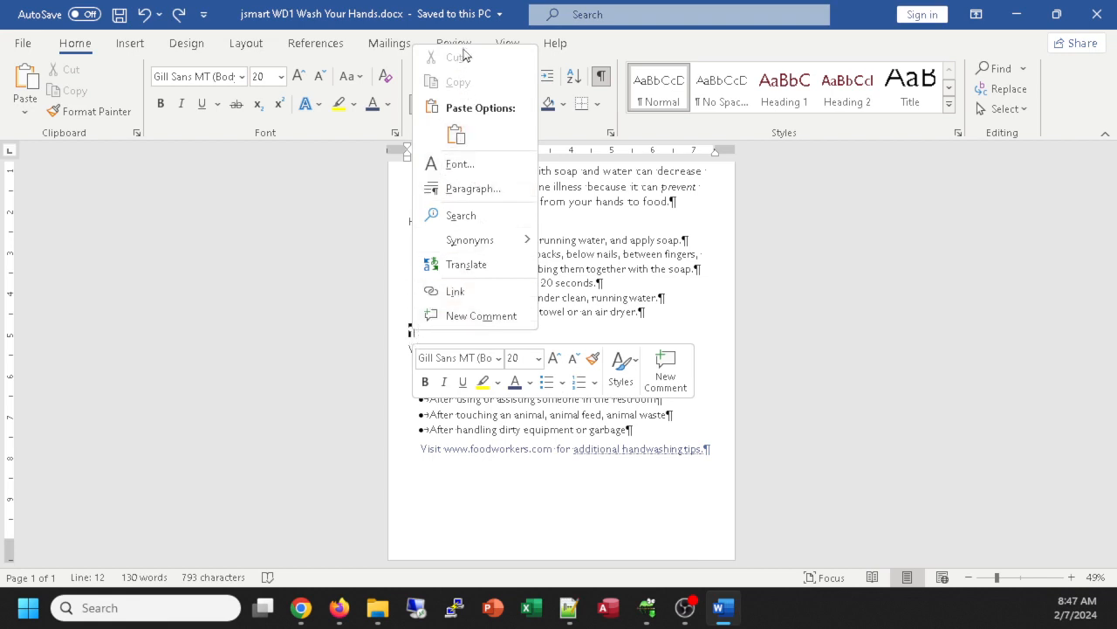
{"action": "left_click", "coordinate": [457, 135]}
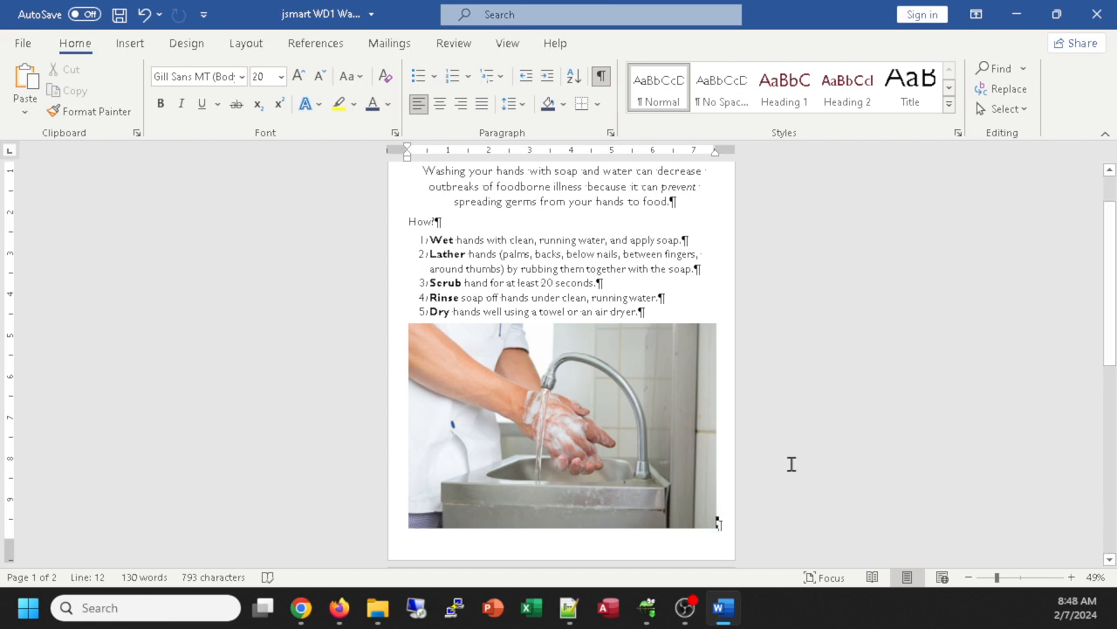
Step: Select the pasted photo and choose Insert > Pictures > This Device to open Insert Picture
{"action": "left_click", "coordinate": [131, 44]}
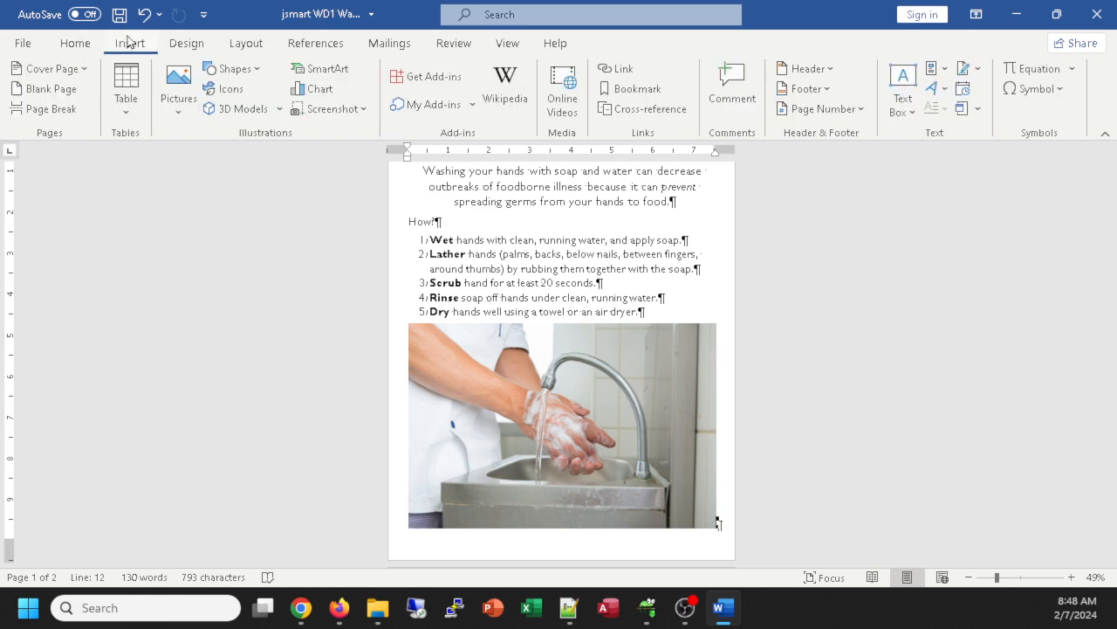
{"action": "left_click", "coordinate": [188, 99]}
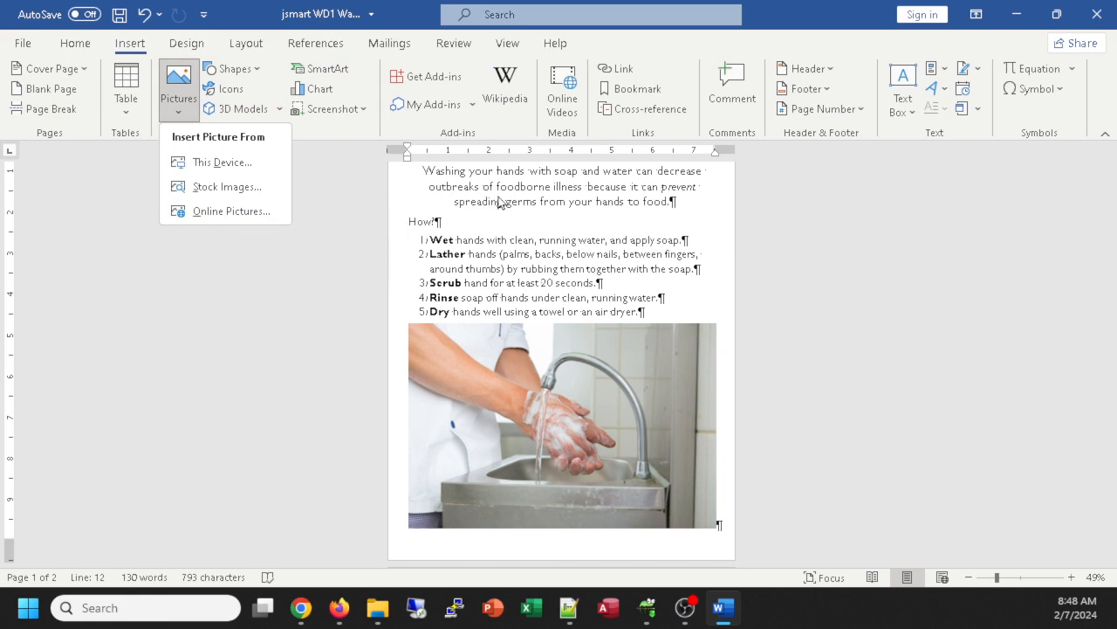
{"action": "key", "text": "alt+Tab"}
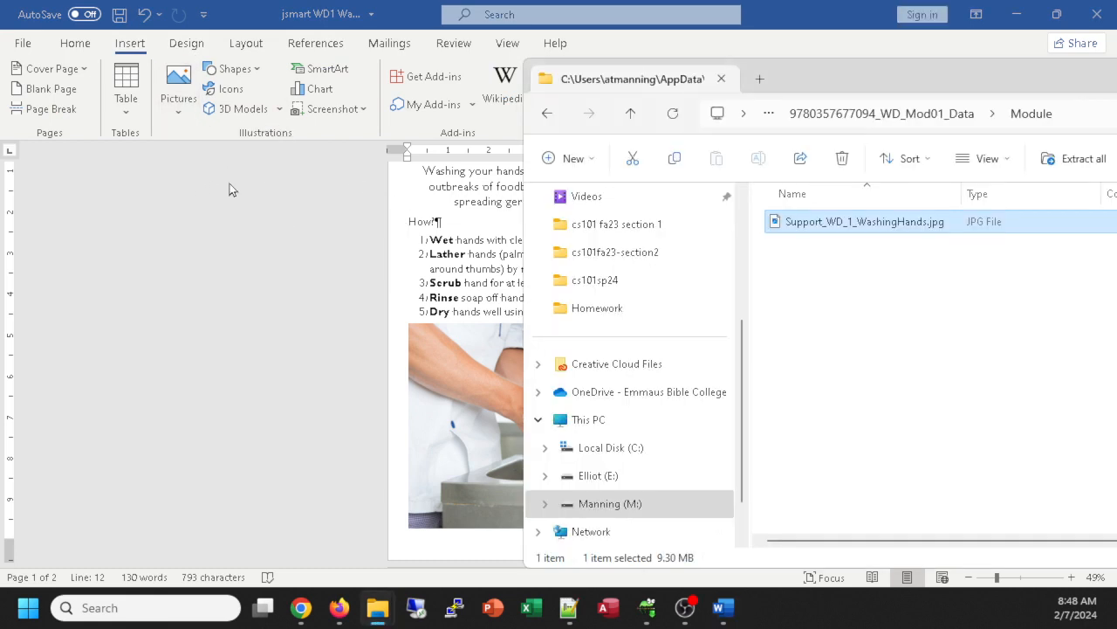
{"action": "left_click_drag", "start_coordinate": [801, 77], "coordinate": [700, 58]}
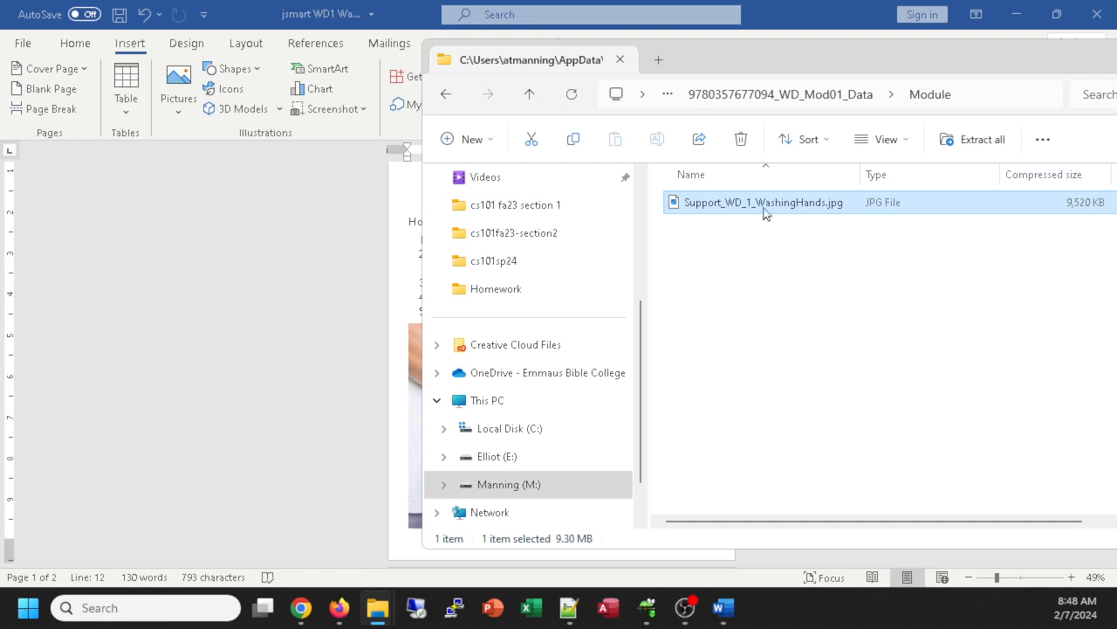
{"action": "left_click_drag", "start_coordinate": [691, 58], "coordinate": [797, 56]}
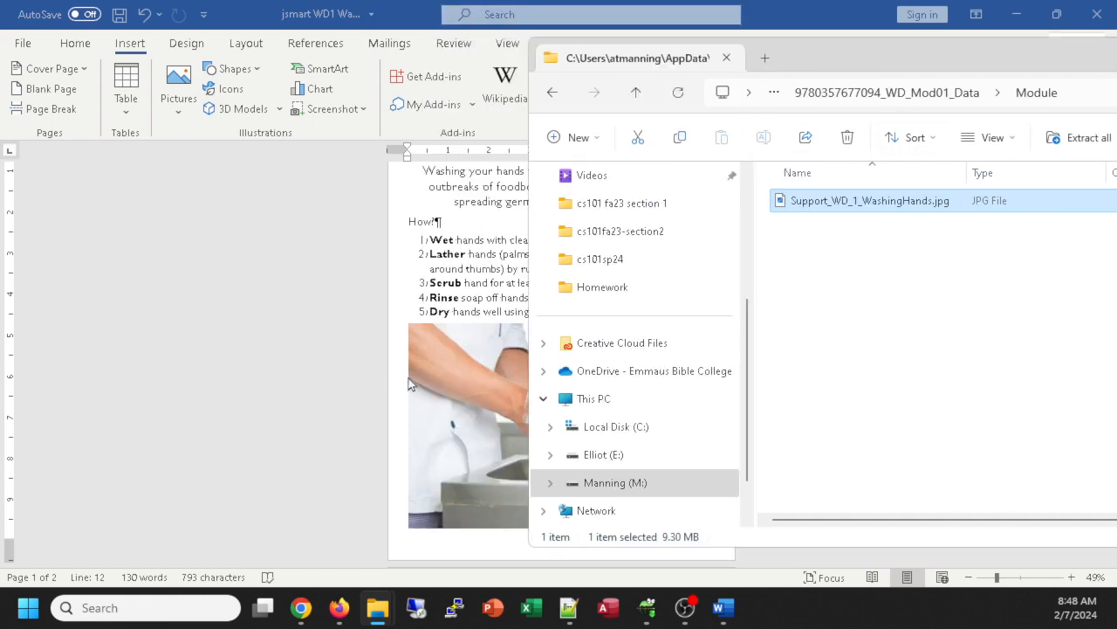
{"action": "left_click", "coordinate": [351, 358]}
{"action": "left_click", "coordinate": [564, 396]}
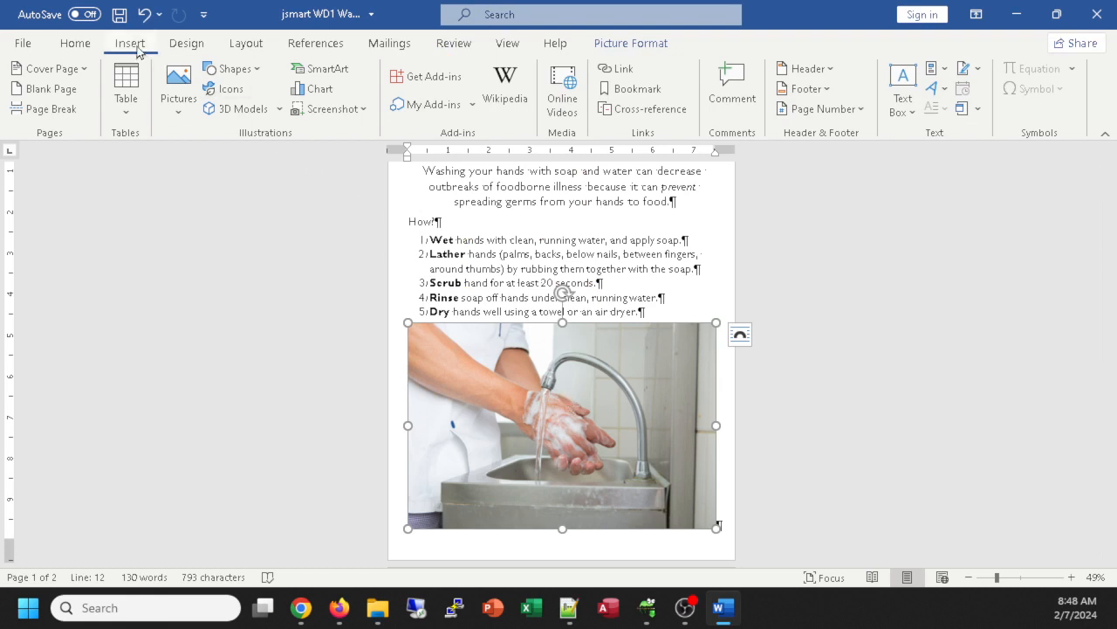
{"action": "left_click", "coordinate": [179, 98]}
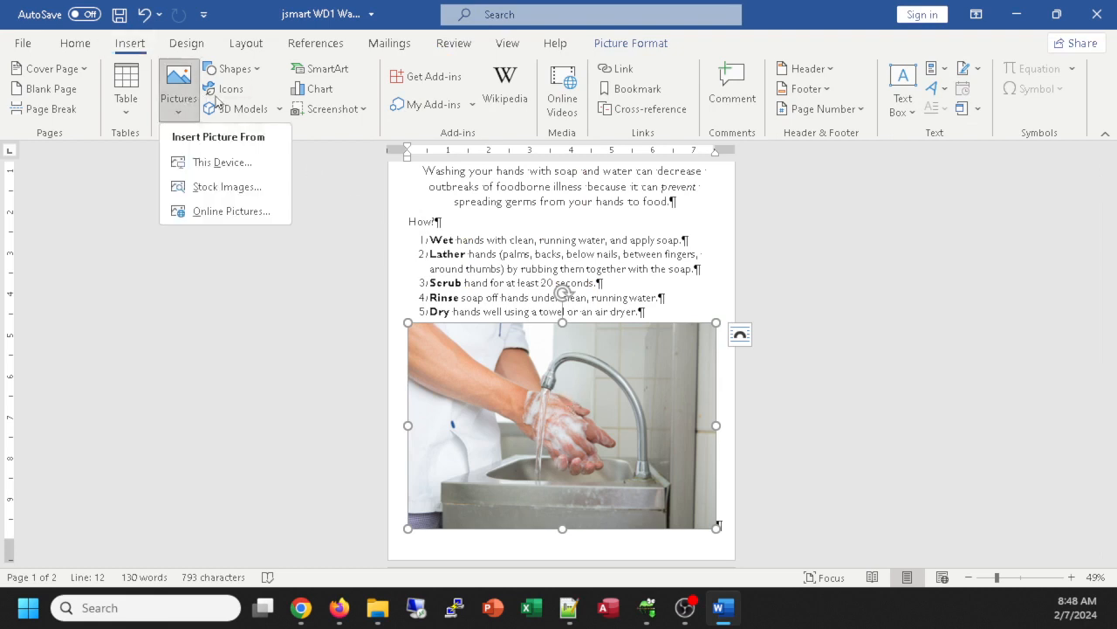
{"action": "left_click", "coordinate": [235, 164]}
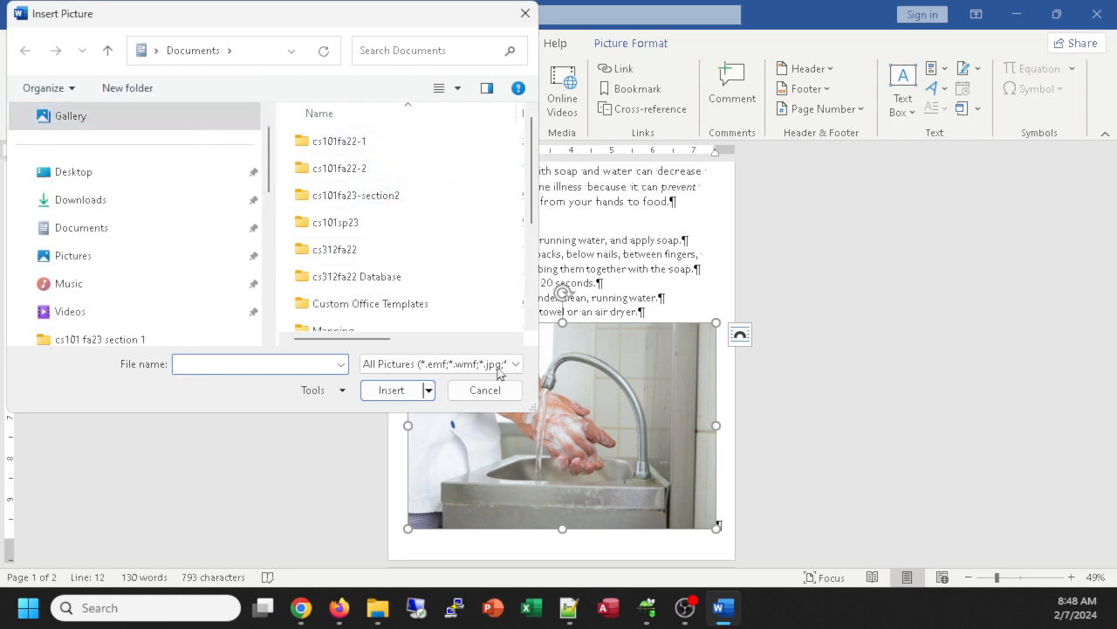
Step: In Insert Picture, browse the M: drive through Users and Documents into cs101sp24
{"action": "left_click_drag", "start_coordinate": [537, 414], "coordinate": [869, 482]}
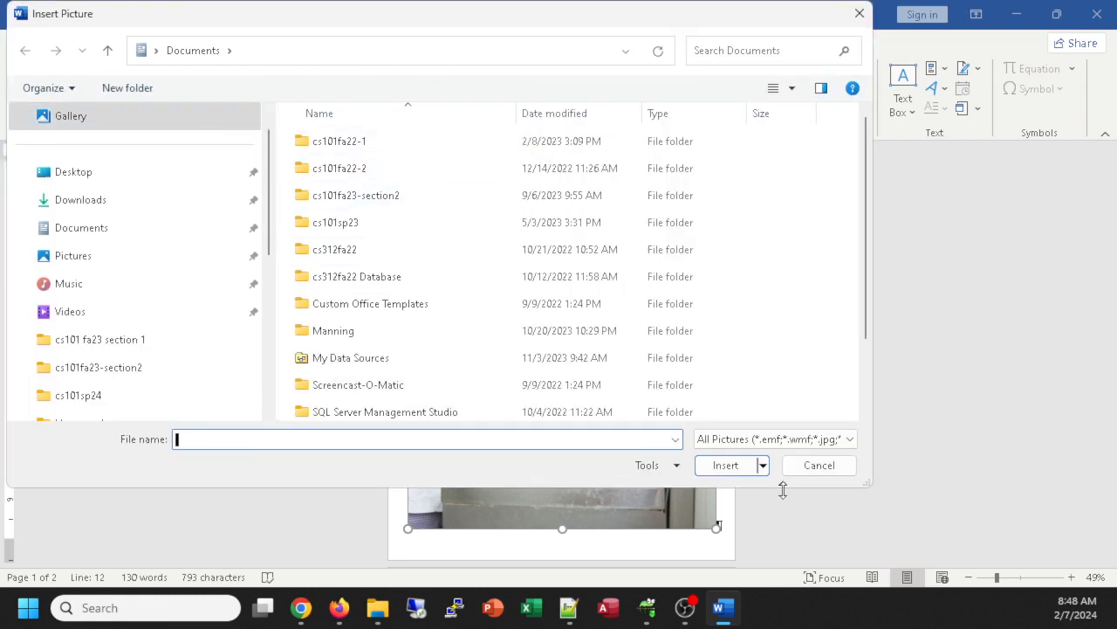
{"action": "scroll", "coordinate": [201, 366], "scroll_direction": "down", "scroll_amount": 3}
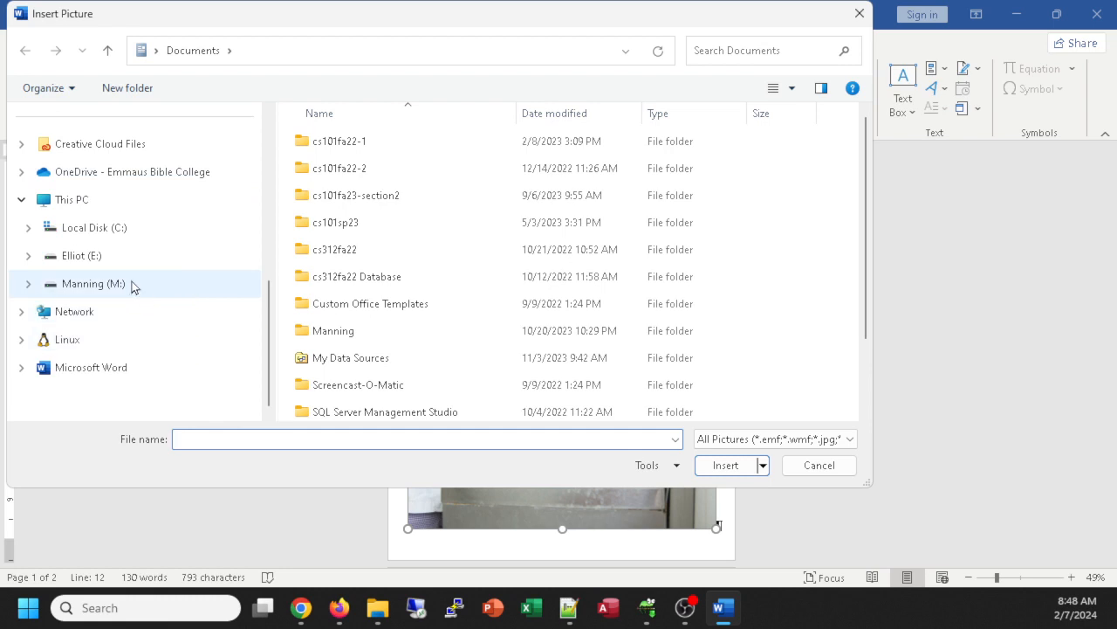
{"action": "left_click", "coordinate": [119, 284]}
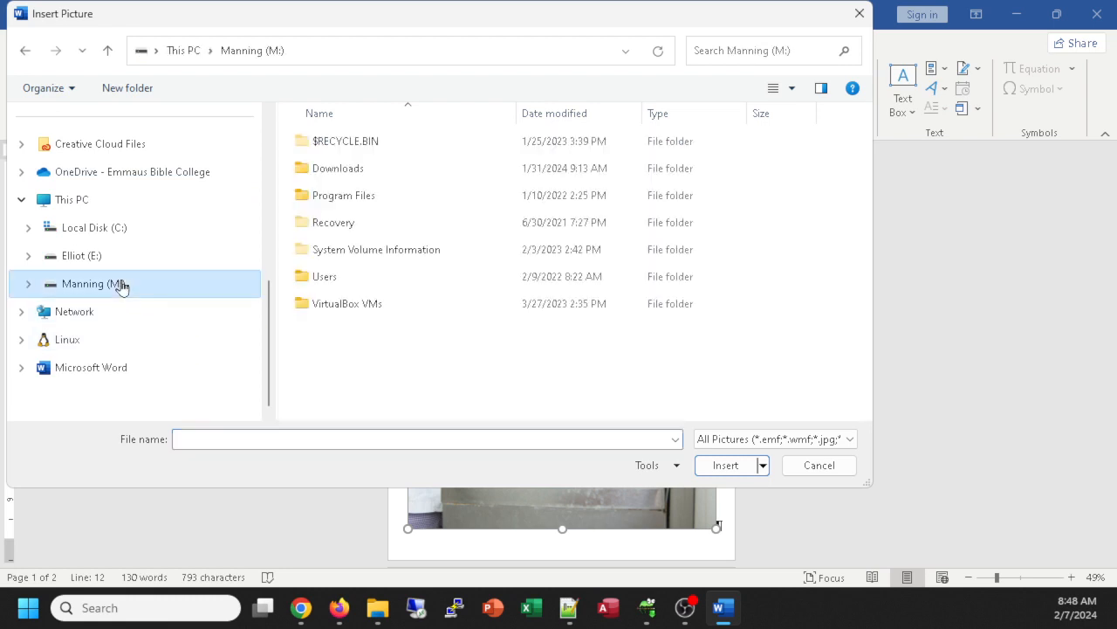
{"action": "double_click", "coordinate": [339, 278]}
{"action": "double_click", "coordinate": [336, 172]}
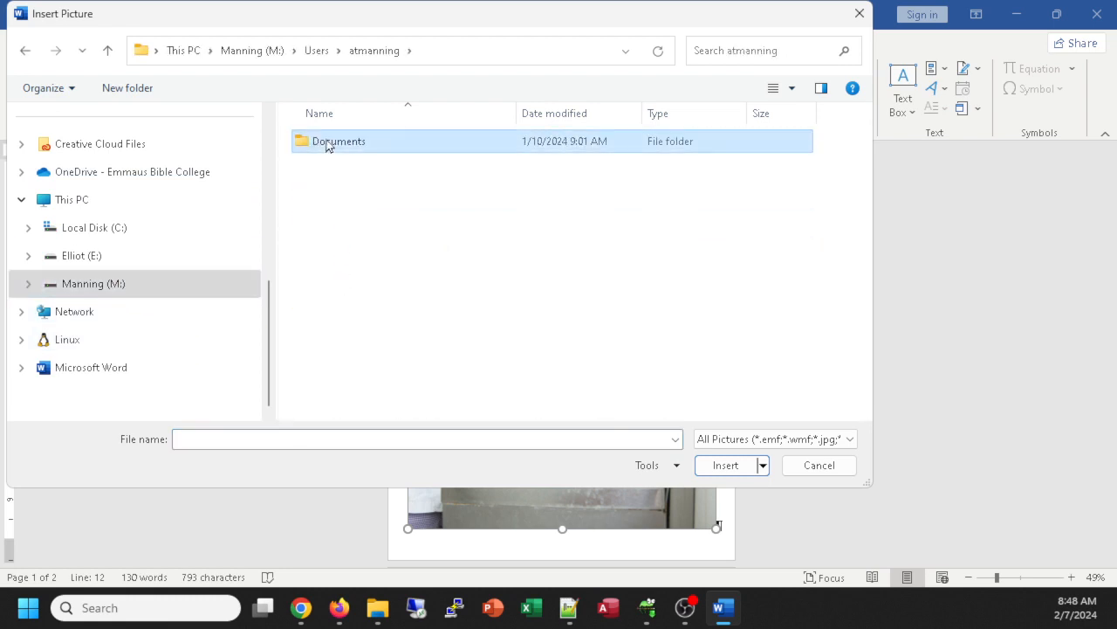
{"action": "double_click", "coordinate": [327, 143]}
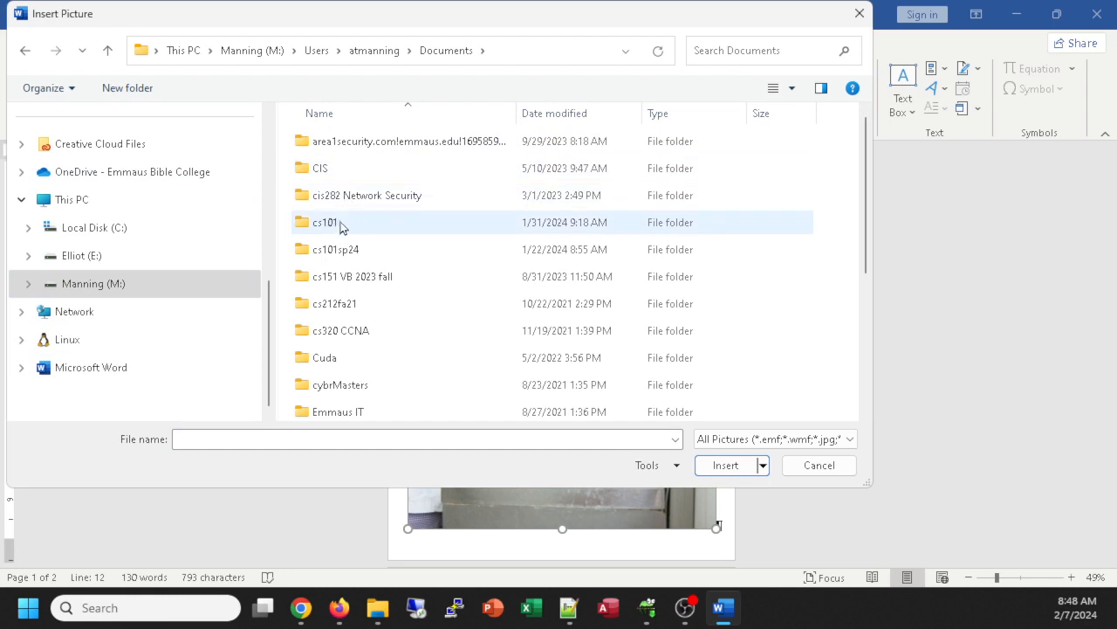
{"action": "double_click", "coordinate": [351, 251]}
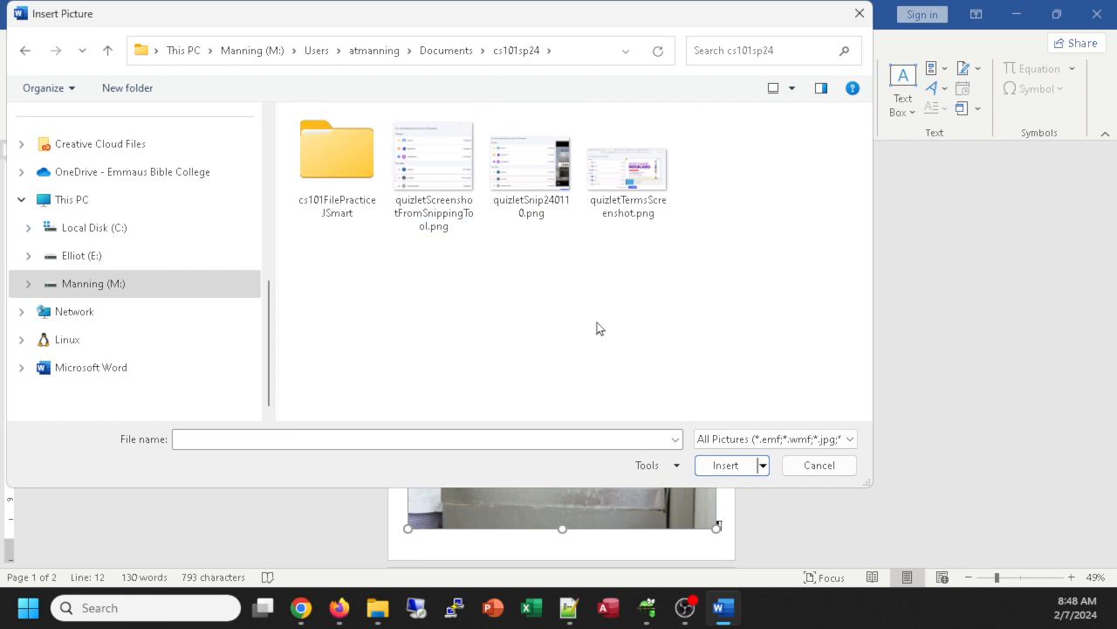
Step: Go back to Documents, open cs101 > 2024 Spring, then close the dialog without inserting anything
{"action": "left_click", "coordinate": [452, 54]}
{"action": "left_click", "coordinate": [328, 222]}
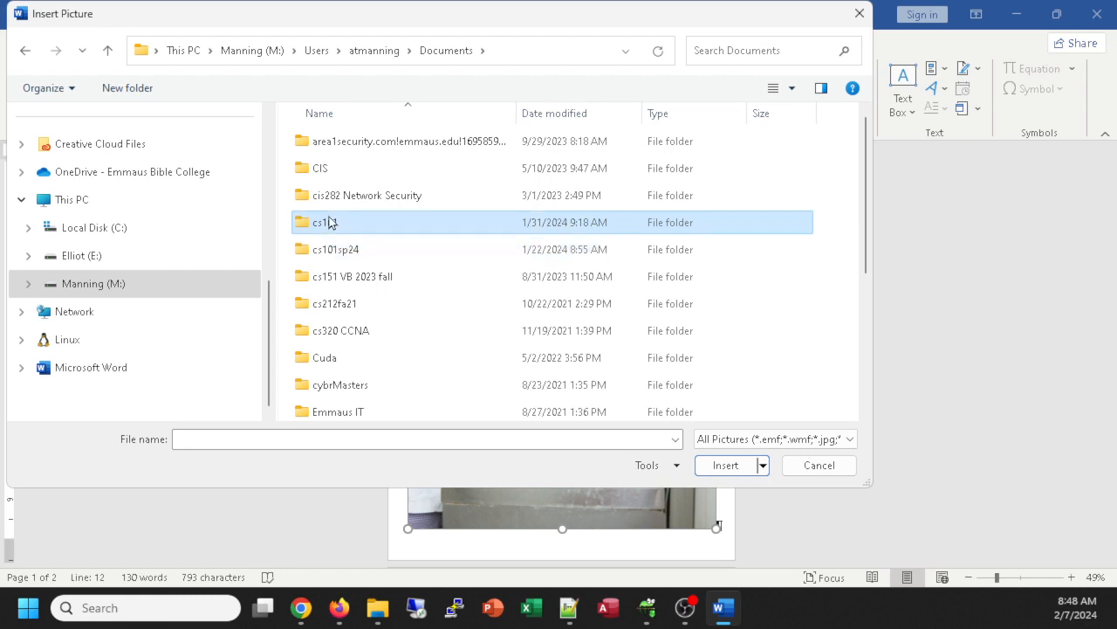
{"action": "double_click", "coordinate": [329, 221]}
{"action": "left_click", "coordinate": [356, 286]}
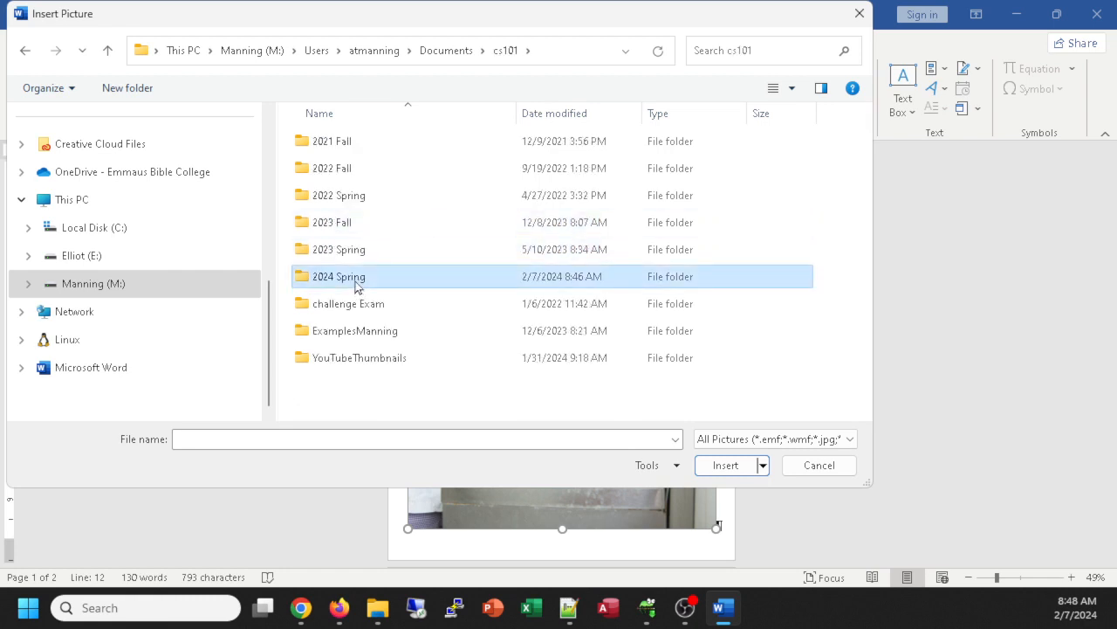
{"action": "double_click", "coordinate": [356, 287]}
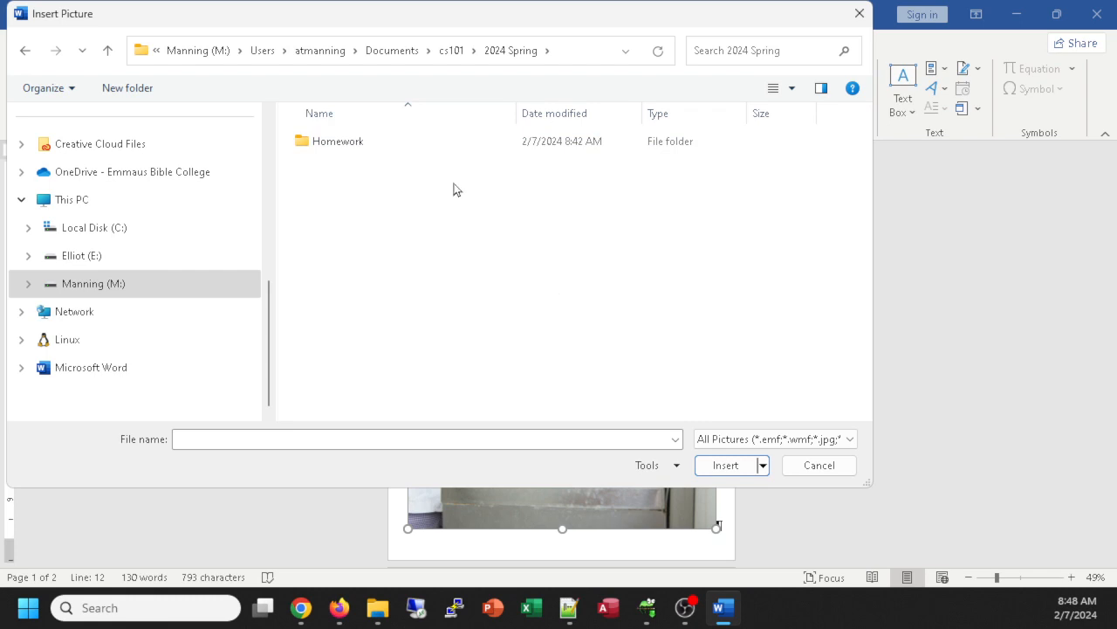
{"action": "left_click", "coordinate": [860, 15]}
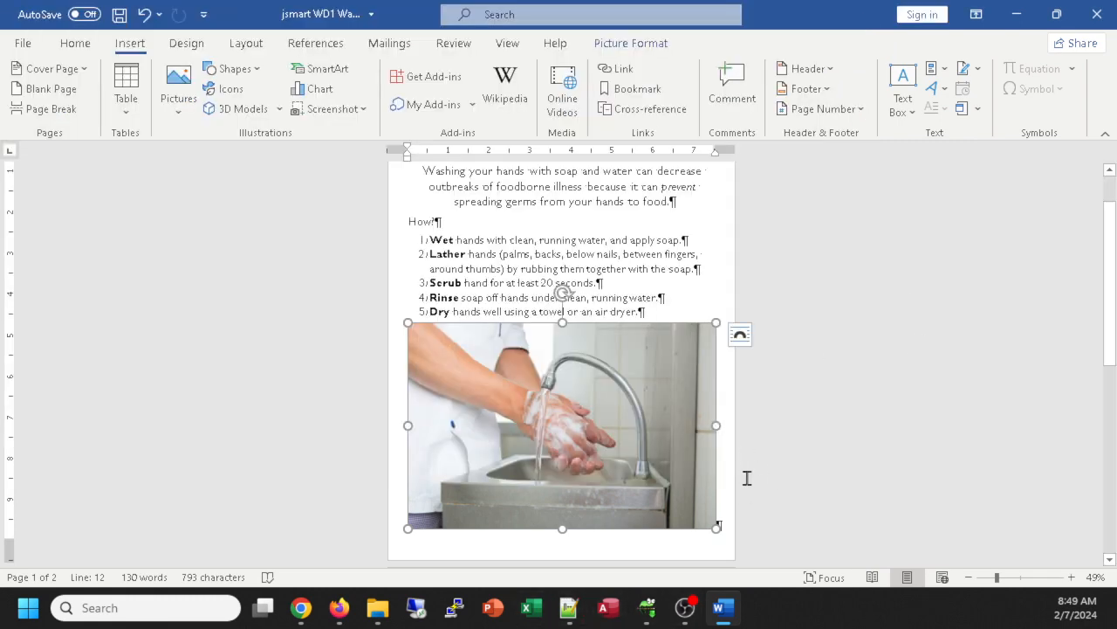
{"action": "left_click", "coordinate": [375, 616]}
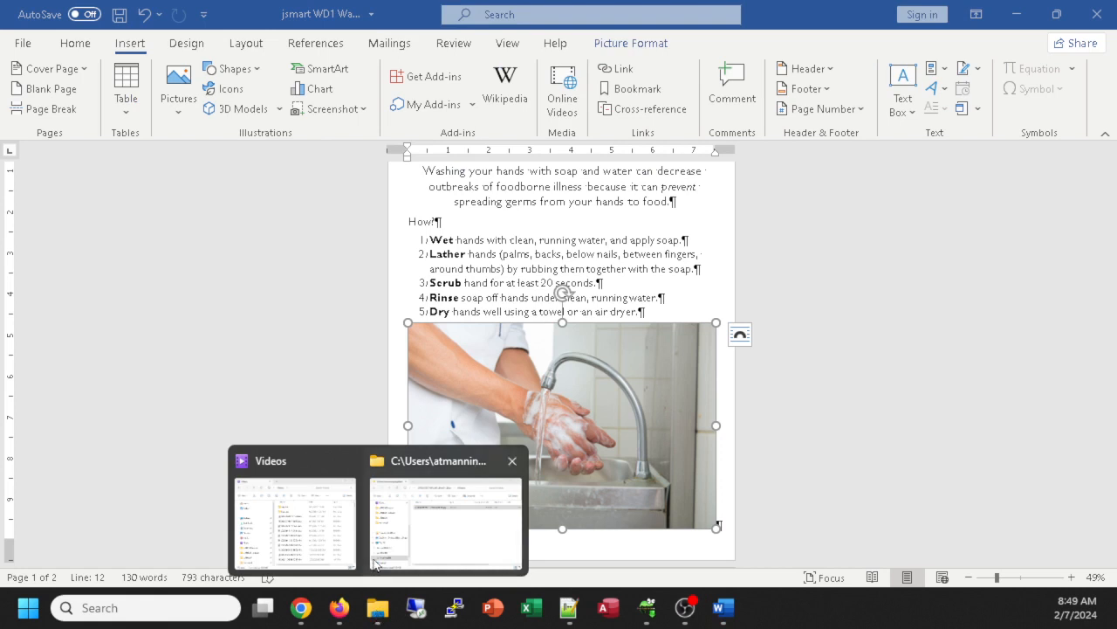
{"action": "left_click", "coordinate": [420, 528]}
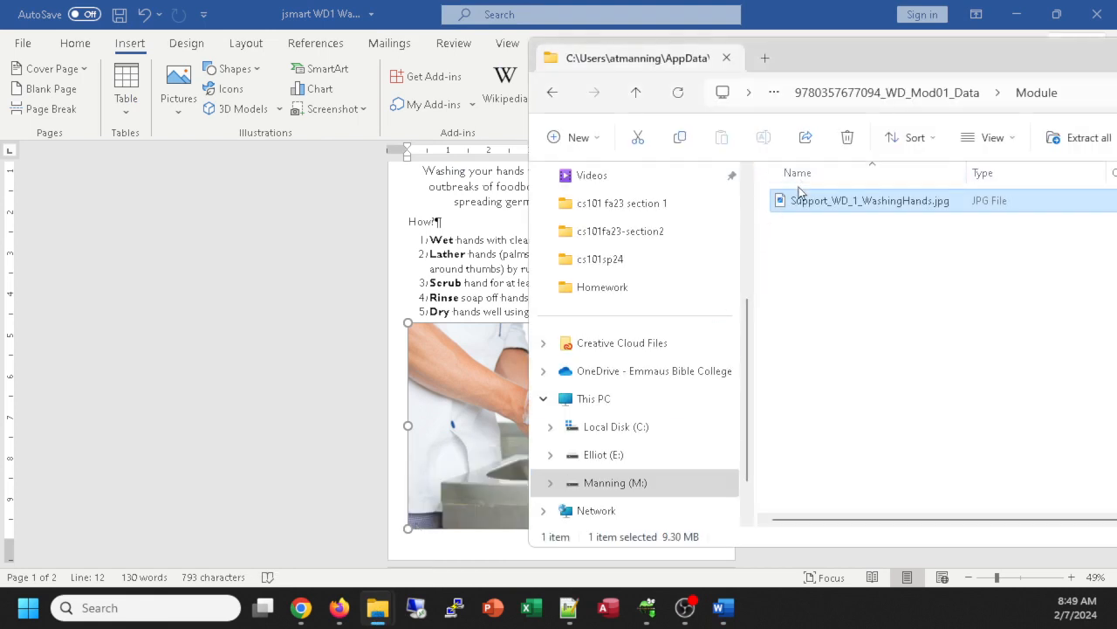
{"action": "left_click", "coordinate": [406, 298]}
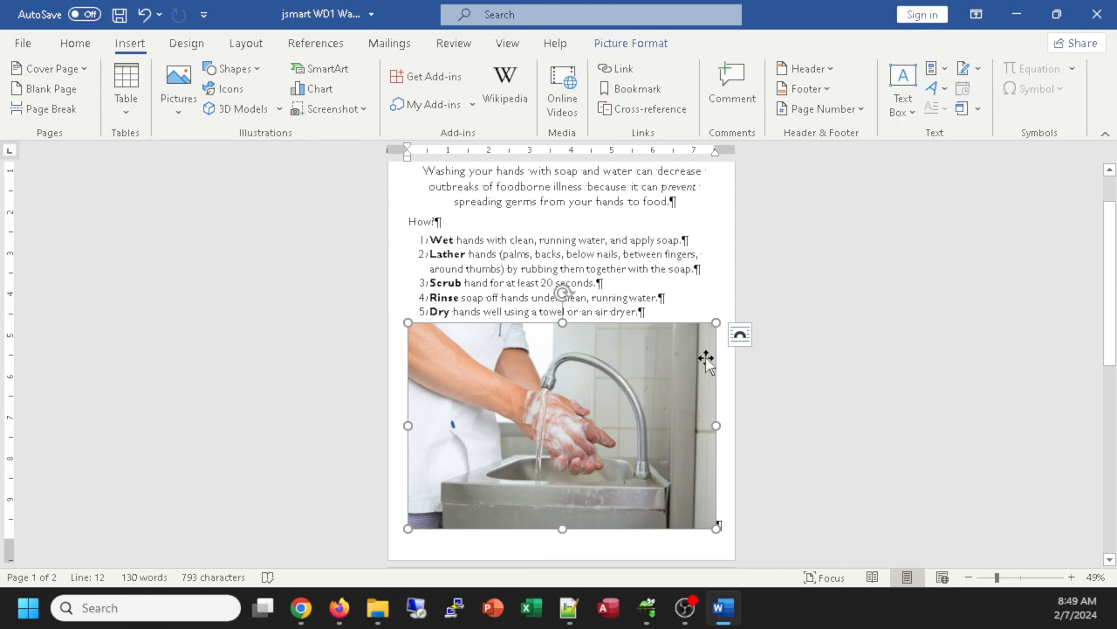
{"action": "scroll", "coordinate": [519, 340], "scroll_direction": "down", "scroll_amount": 2, "text": "ctrl"}
{"action": "scroll", "coordinate": [520, 341], "scroll_direction": "up", "scroll_amount": 3, "text": "ctrl"}
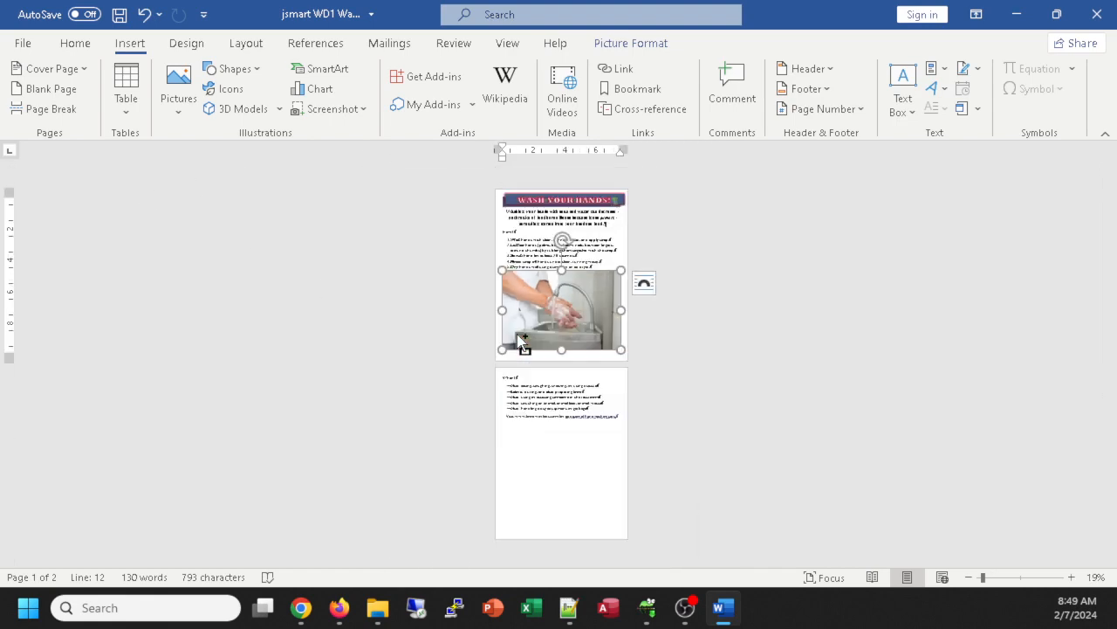
{"action": "scroll", "coordinate": [517, 336], "scroll_direction": "down", "scroll_amount": 4, "text": "ctrl"}
{"action": "scroll", "coordinate": [611, 354], "scroll_direction": "up", "scroll_amount": 4, "text": "ctrl"}
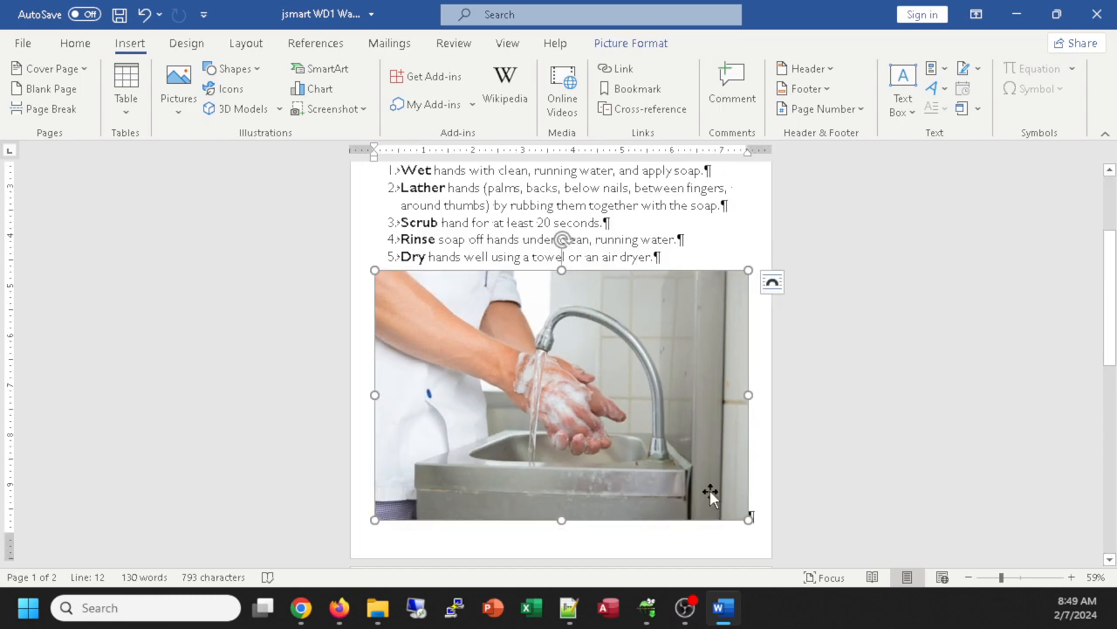
Step: Drag the photo's bottom-right corner handle up and left to roughly half size so When moves up
{"action": "left_click_drag", "start_coordinate": [747, 521], "coordinate": [552, 356]}
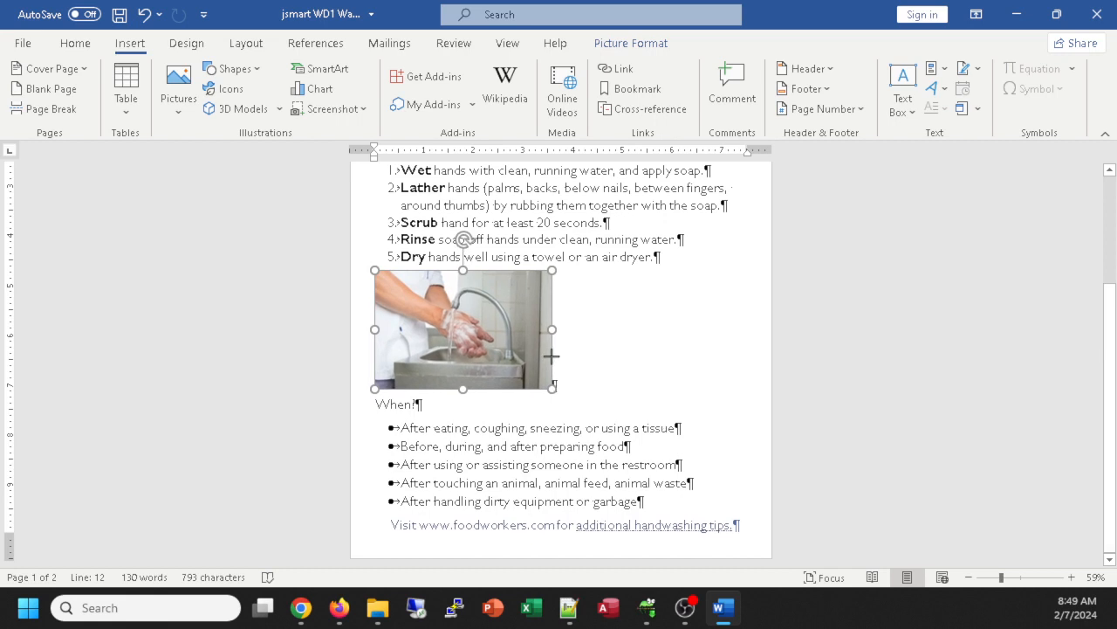
{"action": "left_click_drag", "start_coordinate": [551, 352], "coordinate": [538, 338]}
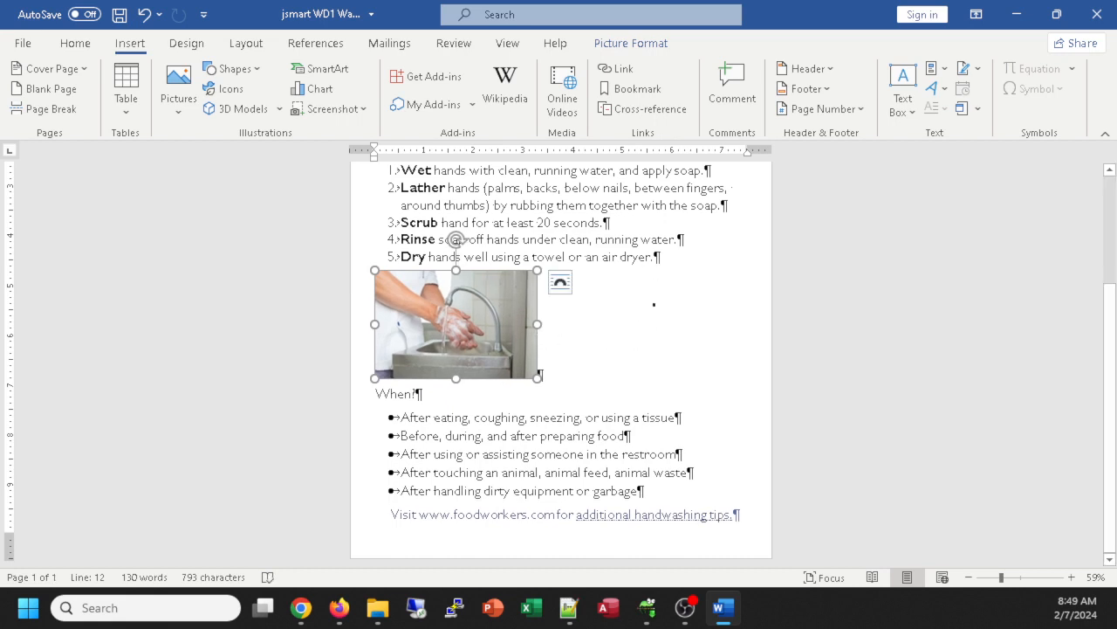
{"action": "left_click", "coordinate": [559, 285]}
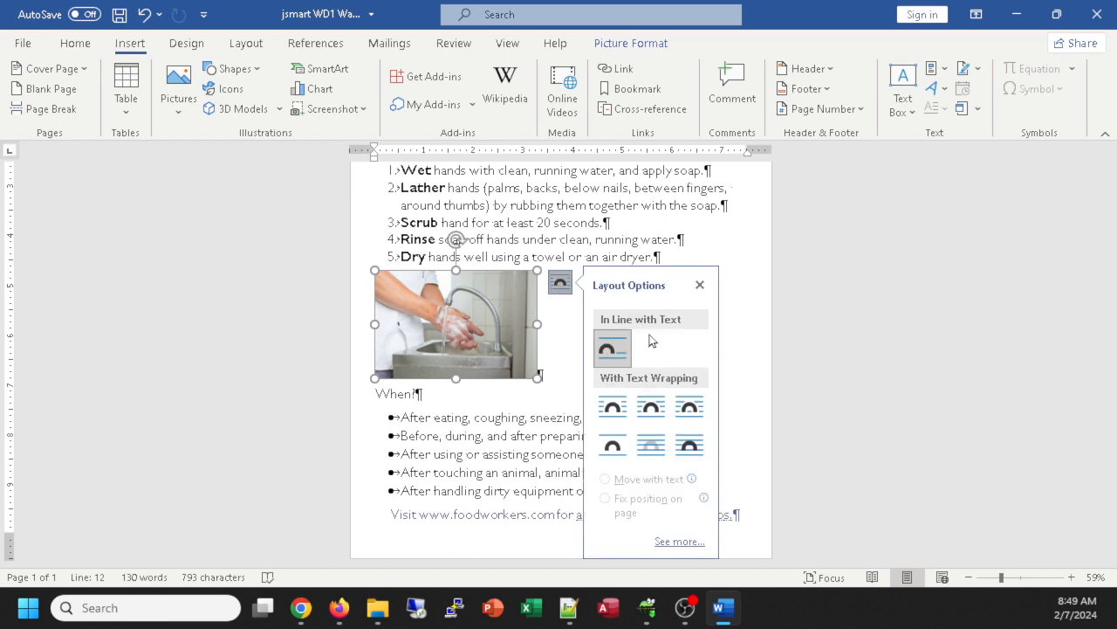
Step: Set the handwashing photo's text wrapping to Top and Bottom
{"action": "left_click", "coordinate": [612, 447]}
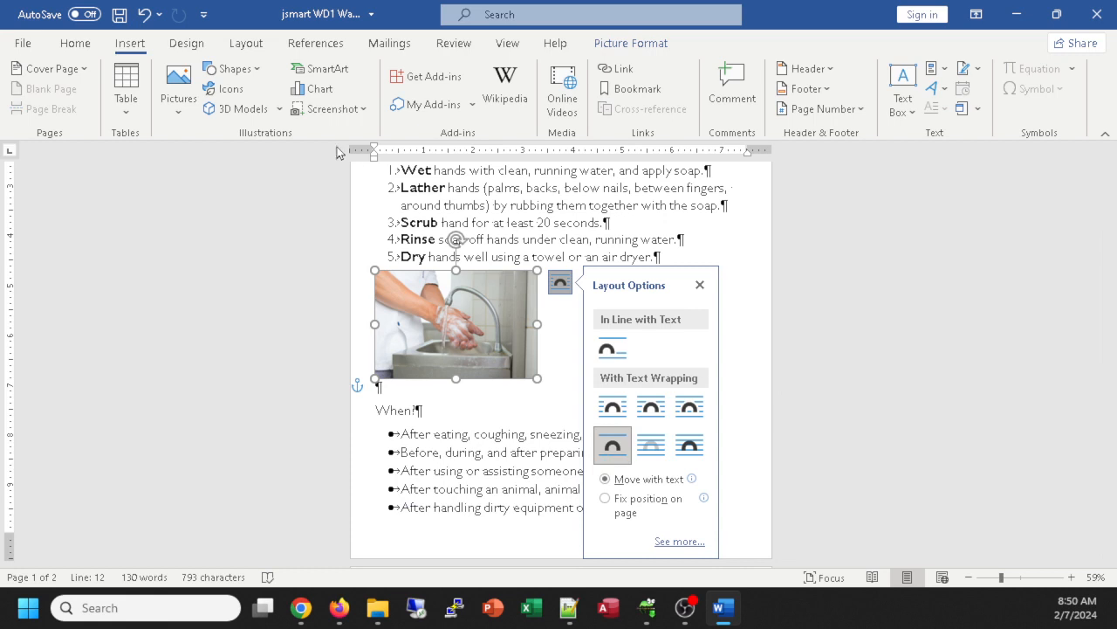
{"action": "left_click", "coordinate": [75, 43]}
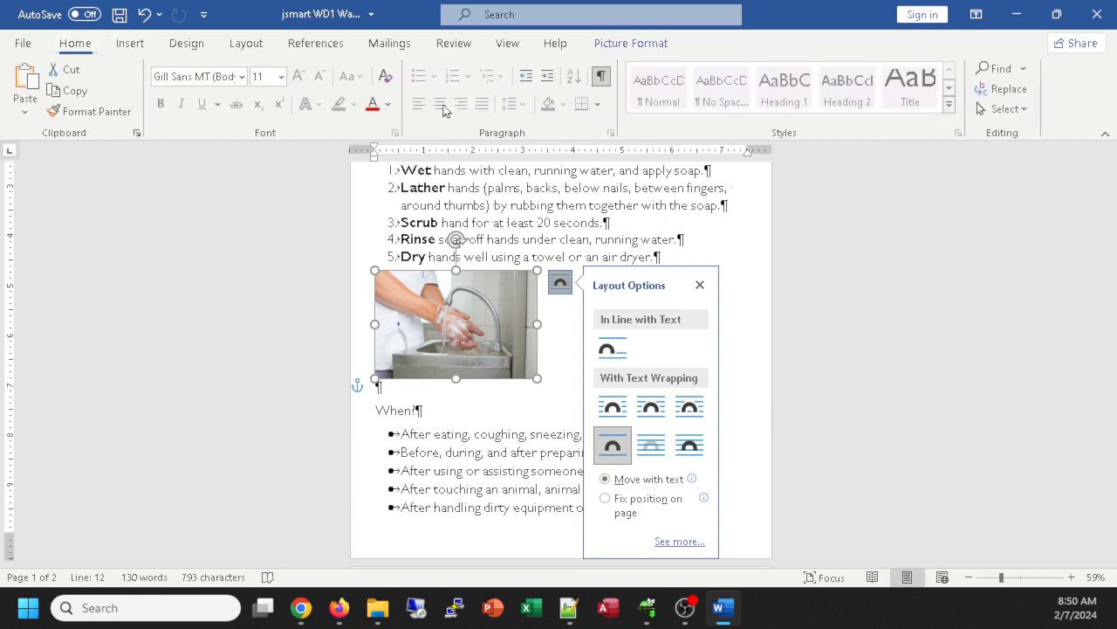
{"action": "left_click", "coordinate": [514, 405]}
{"action": "left_click", "coordinate": [499, 340]}
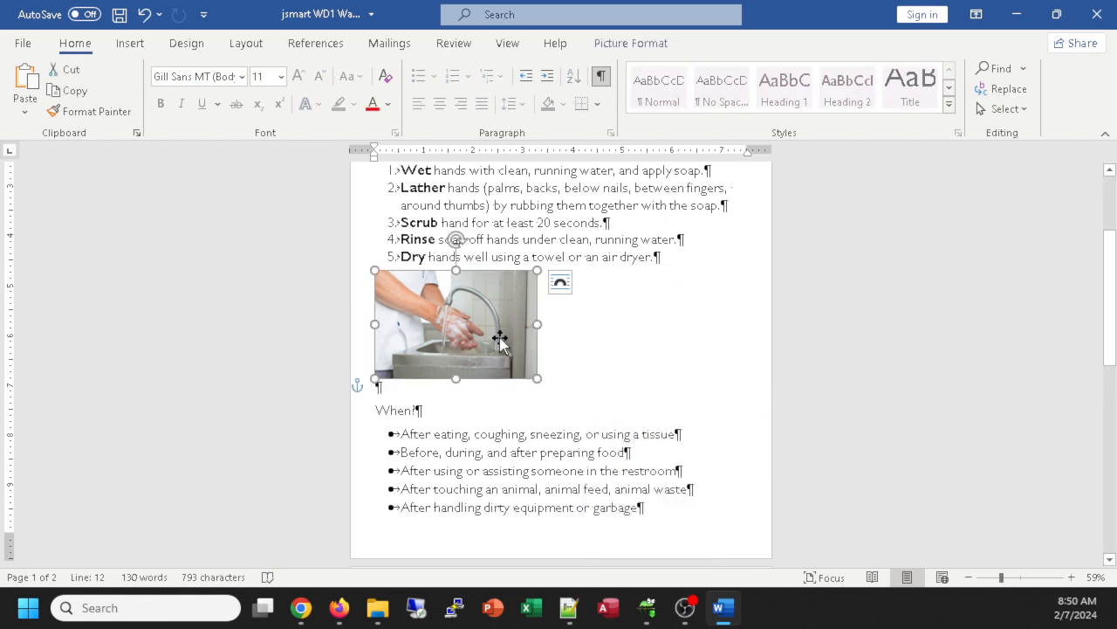
Step: Undo an accidental centring of the Dry step, then drag the photo toward the page centre
{"action": "left_click", "coordinate": [568, 256]}
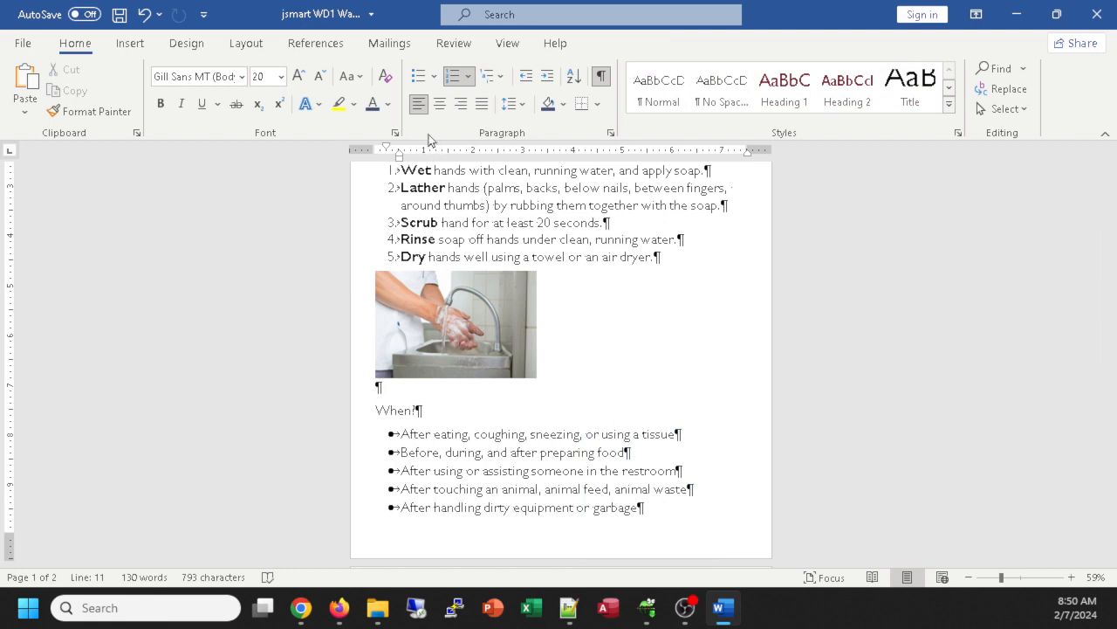
{"action": "left_click", "coordinate": [441, 104]}
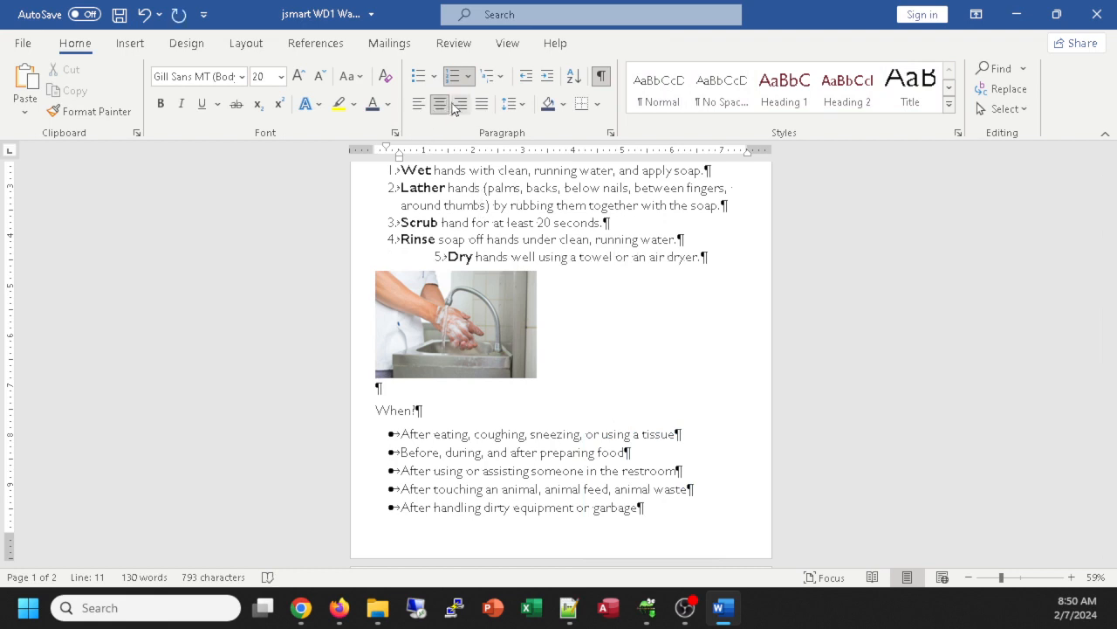
{"action": "key", "text": "ctrl+z"}
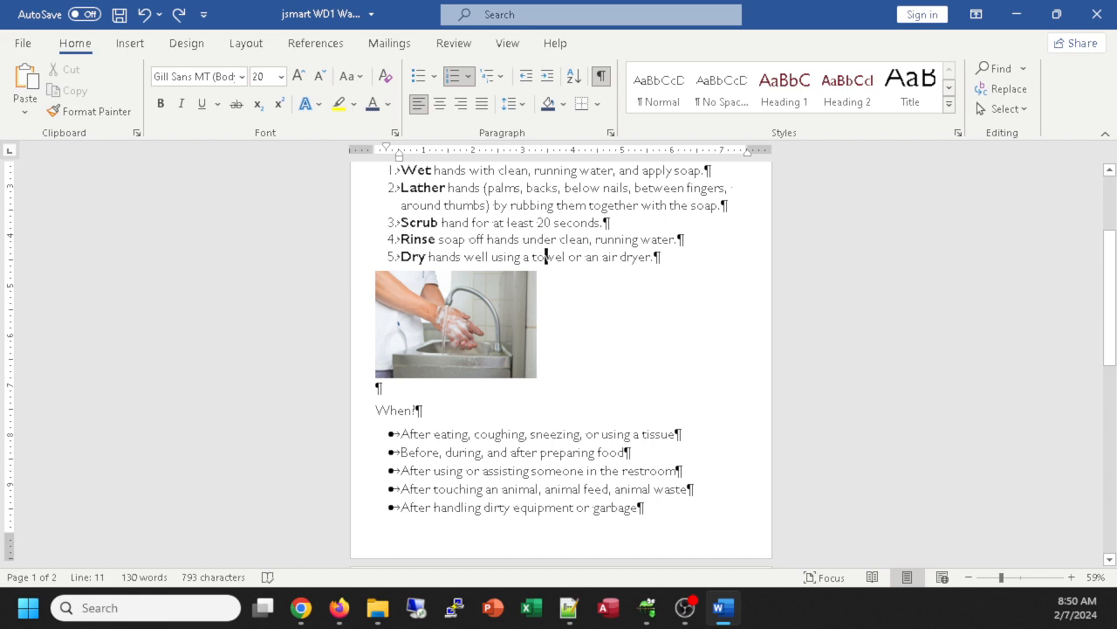
{"action": "left_click", "coordinate": [404, 368]}
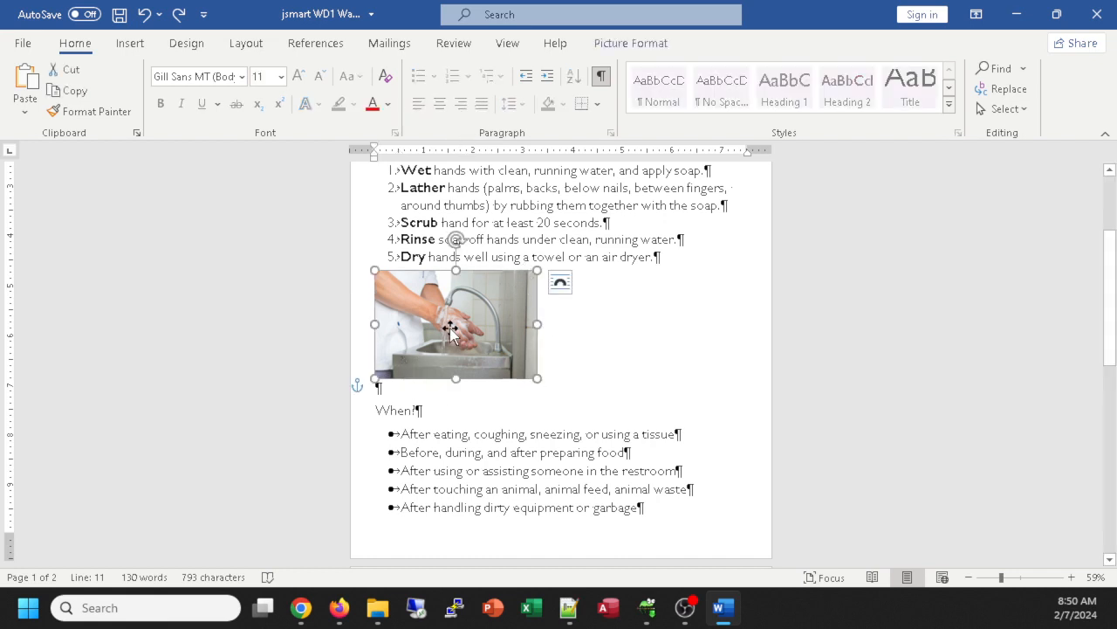
{"action": "left_click_drag", "start_coordinate": [450, 328], "coordinate": [544, 346]}
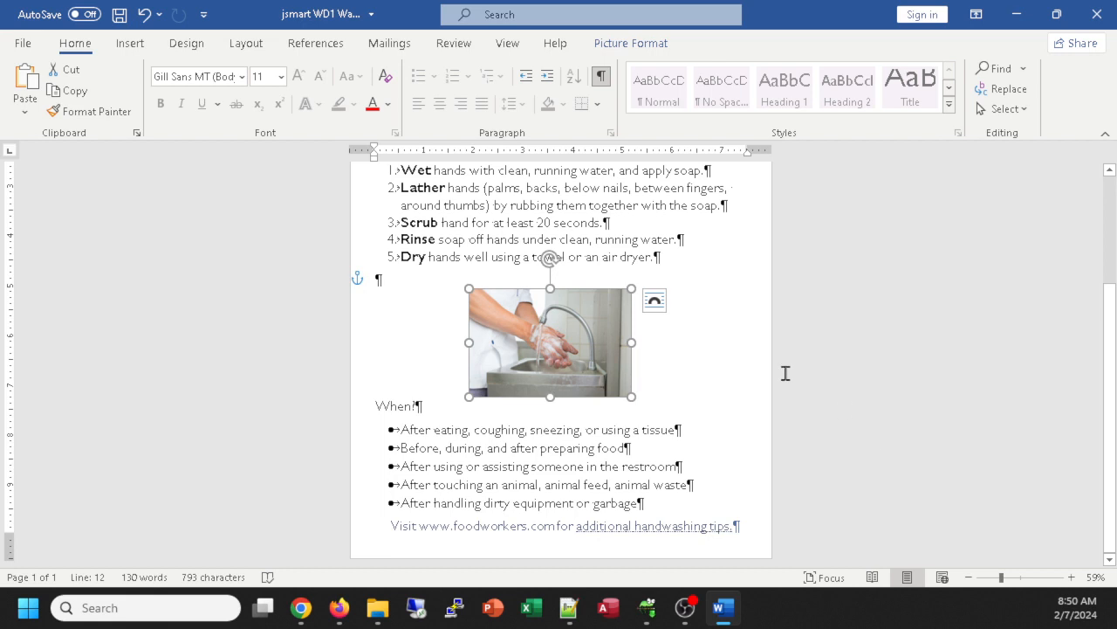
Step: Deselect the sink photo and switch to the File Explorer window holding Support_WD_1_WashingHands.jpg
{"action": "left_click", "coordinate": [875, 345]}
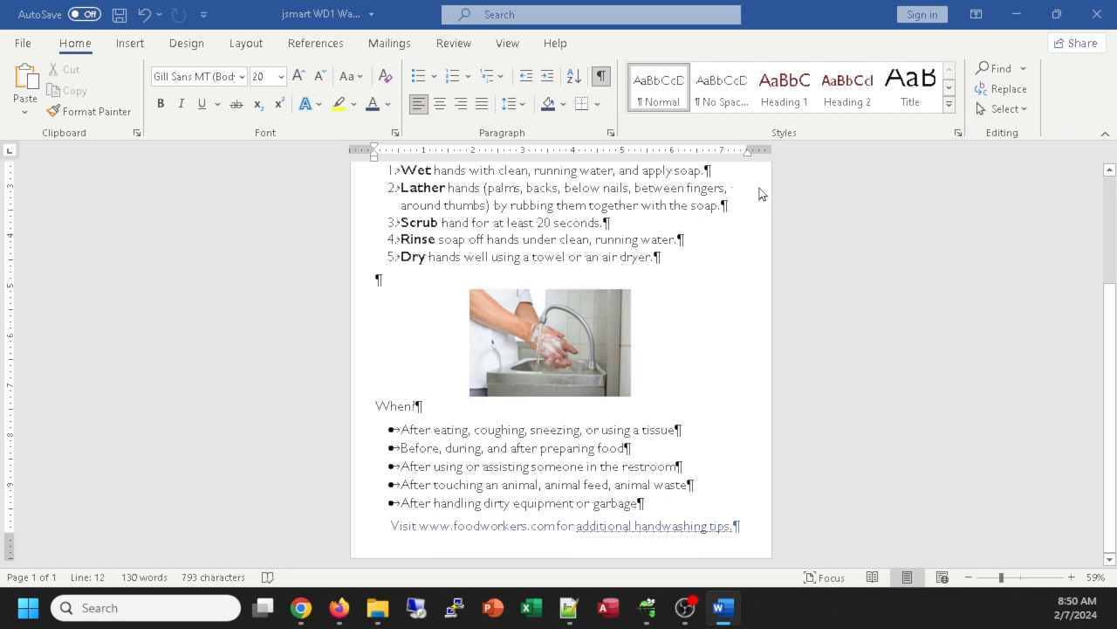
{"action": "key", "text": "alt+Tab"}
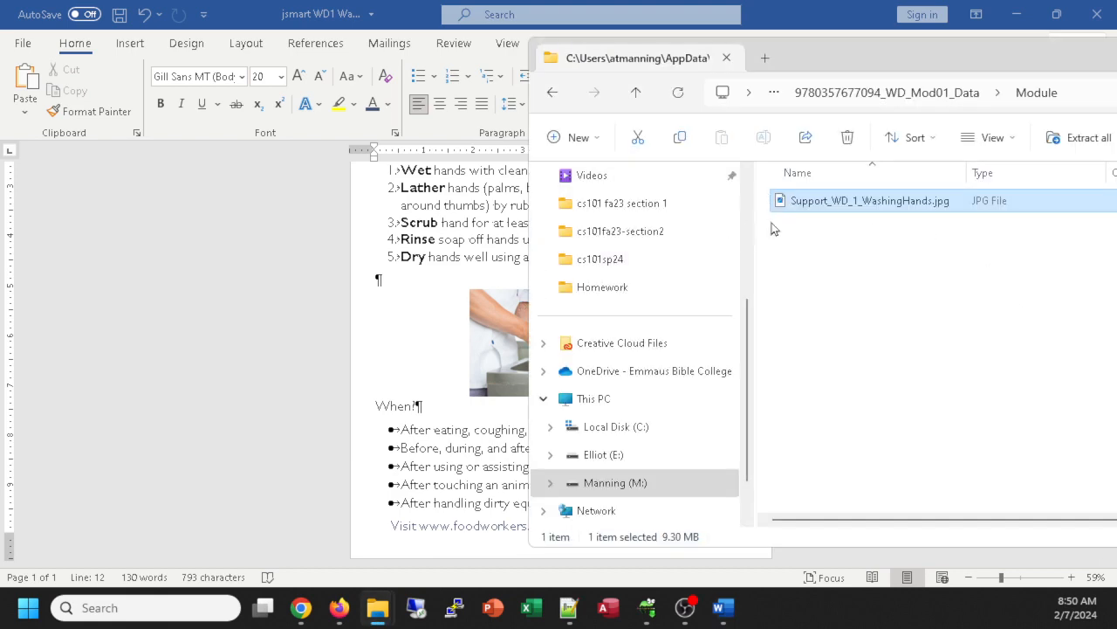
Step: Open the Student Companion Site cengage.com link from the Schoology course syllabus in a new tab
{"action": "key", "text": "alt+Tab"}
{"action": "key", "text": "alt+Tab"}
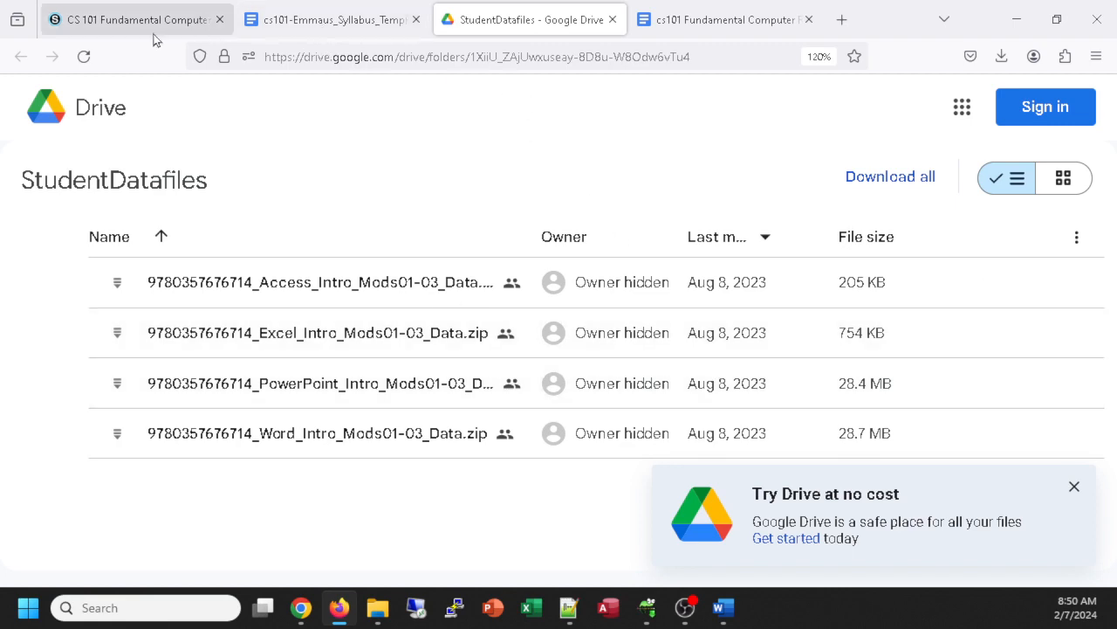
{"action": "left_click", "coordinate": [133, 21]}
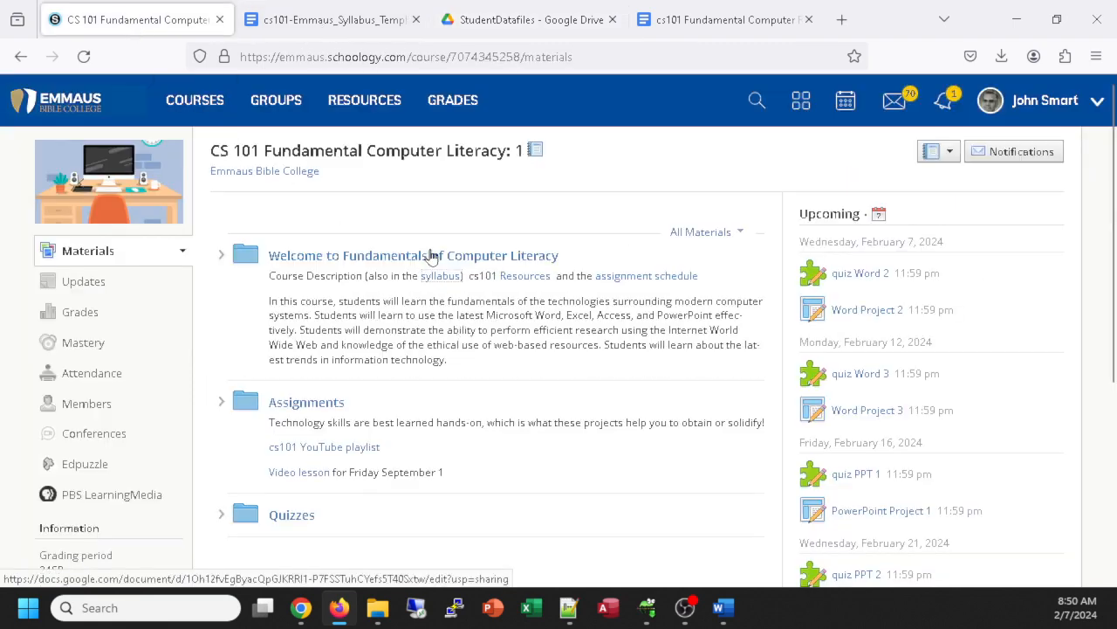
{"action": "left_click", "coordinate": [323, 20]}
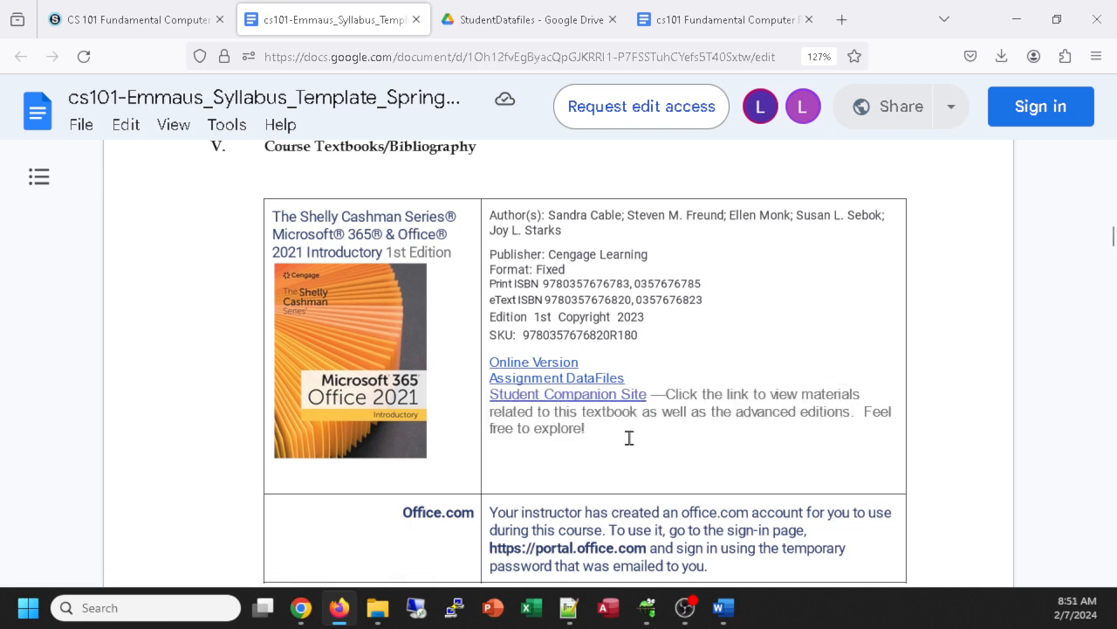
{"action": "mouse_move", "coordinate": [572, 377]}
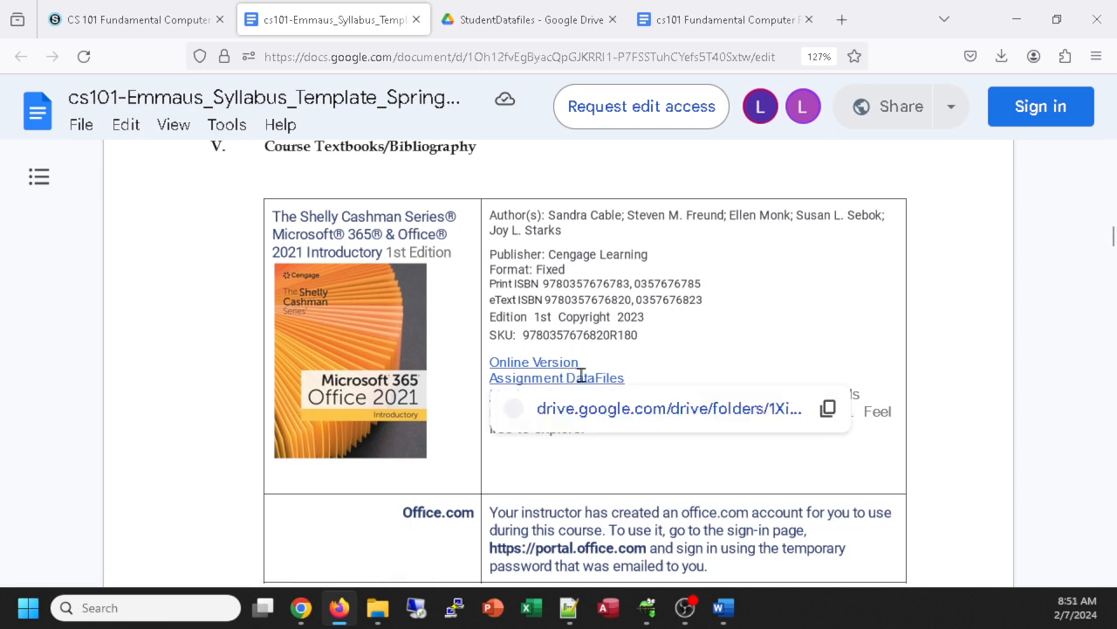
{"action": "mouse_move", "coordinate": [586, 395]}
{"action": "left_click", "coordinate": [608, 429]}
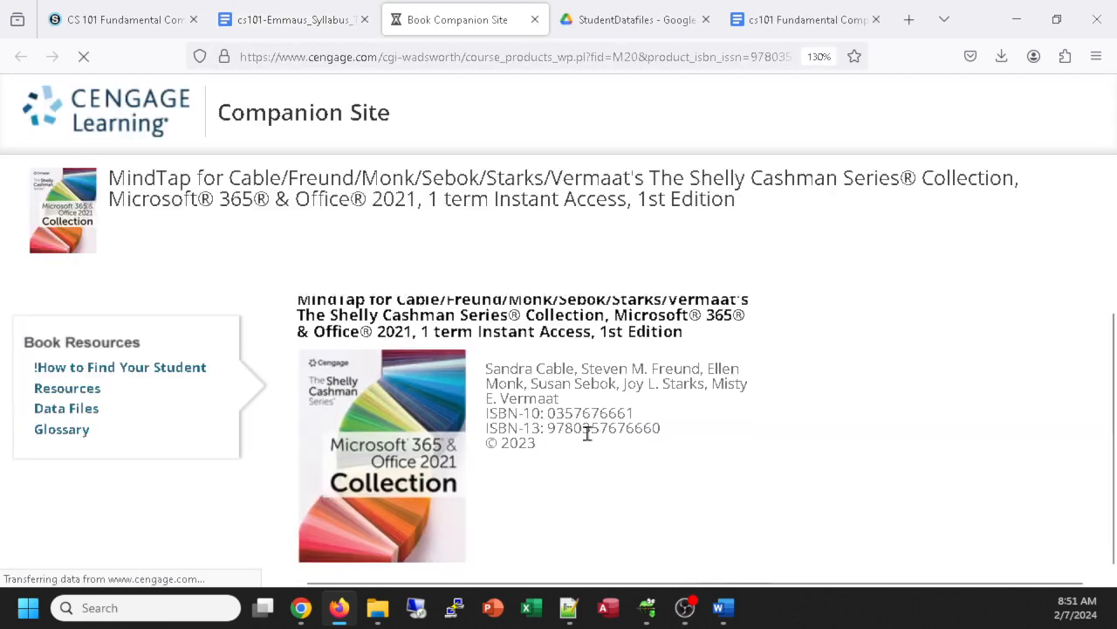
Step: Open the Data Files table and its PDF, then choose the Word Data Modules 1-3 download
{"action": "left_click", "coordinate": [48, 409]}
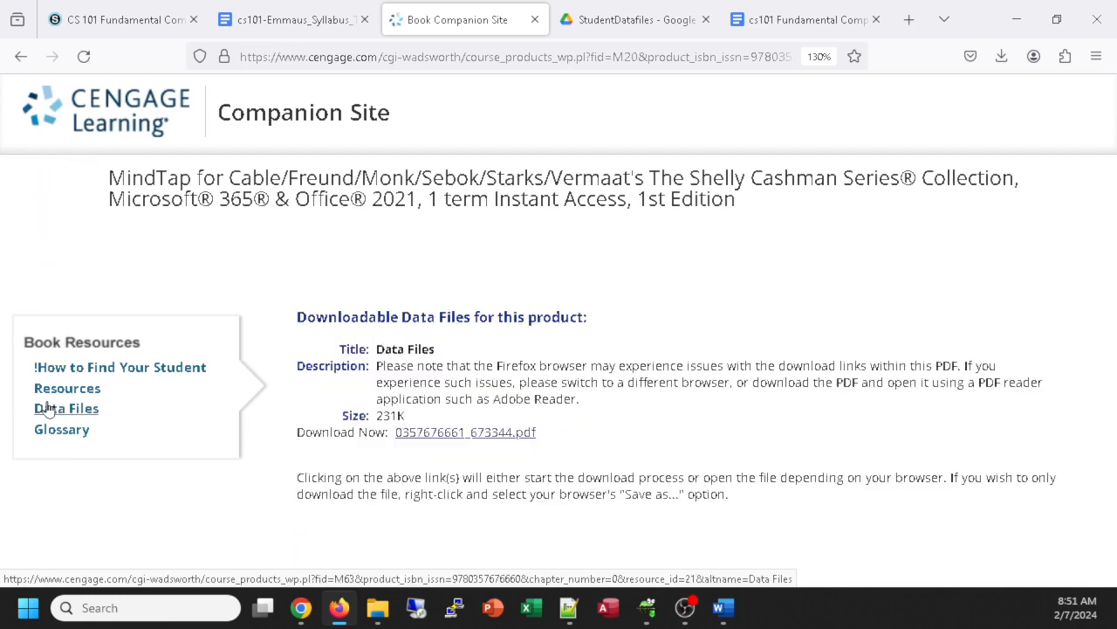
{"action": "left_click", "coordinate": [437, 431]}
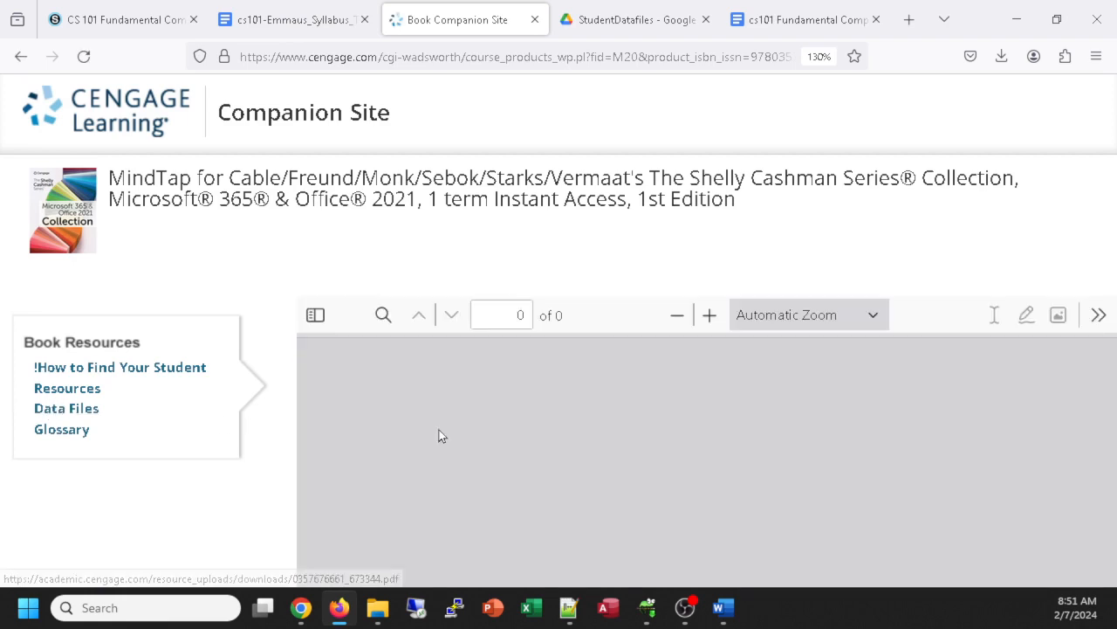
{"action": "scroll", "coordinate": [604, 402], "scroll_direction": "down", "scroll_amount": 5}
{"action": "scroll", "coordinate": [603, 402], "scroll_direction": "down", "scroll_amount": 10}
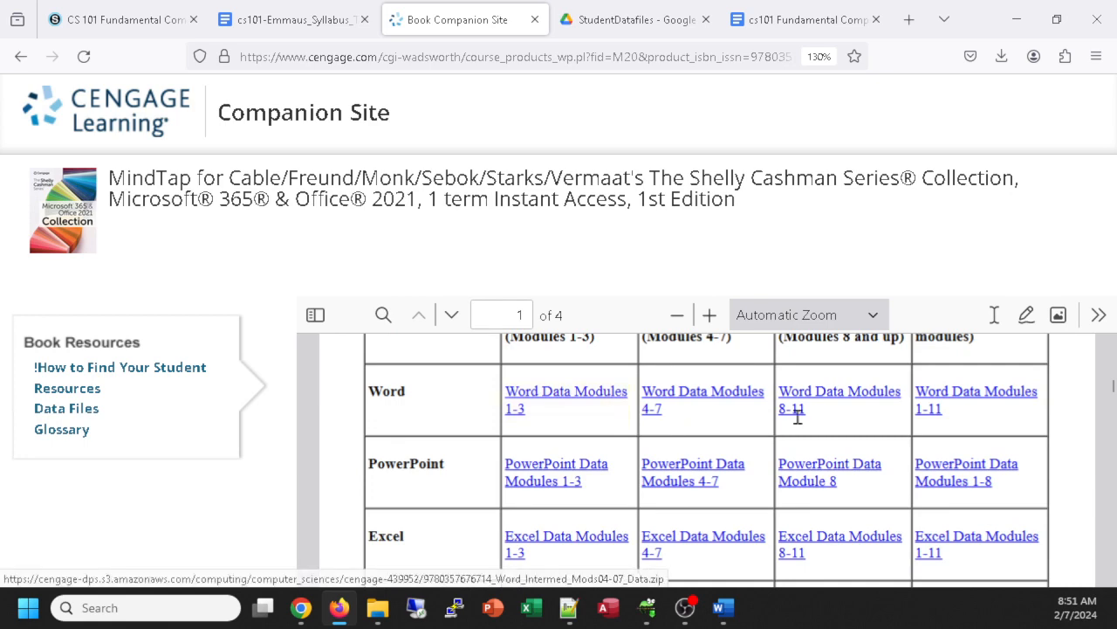
{"action": "scroll", "coordinate": [856, 389], "scroll_direction": "up", "scroll_amount": 10}
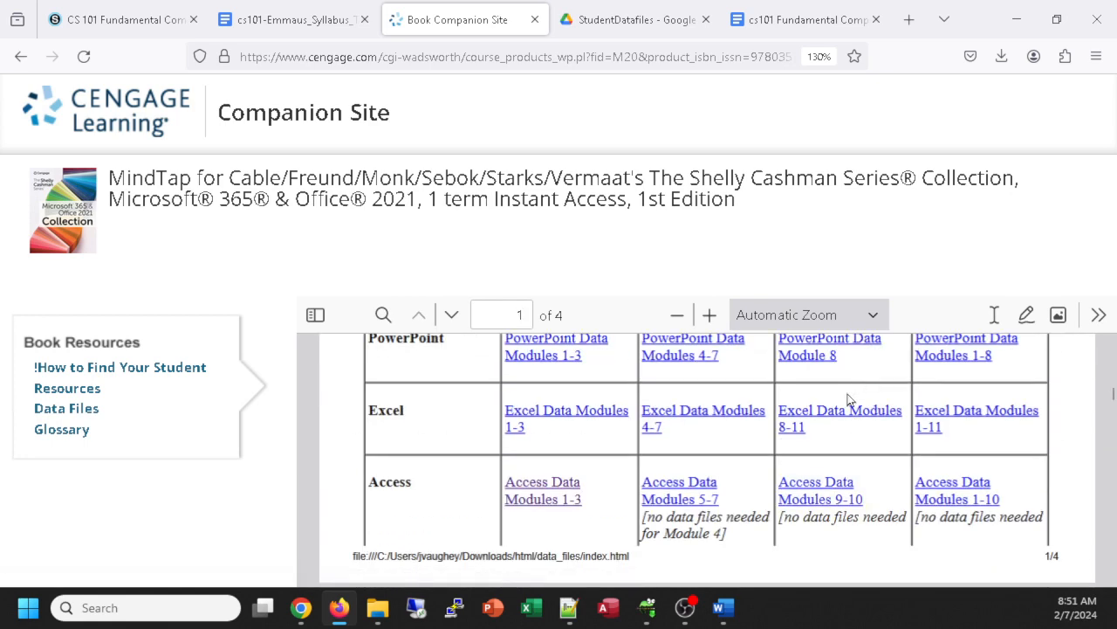
{"action": "scroll", "coordinate": [563, 517], "scroll_direction": "down", "scroll_amount": 2}
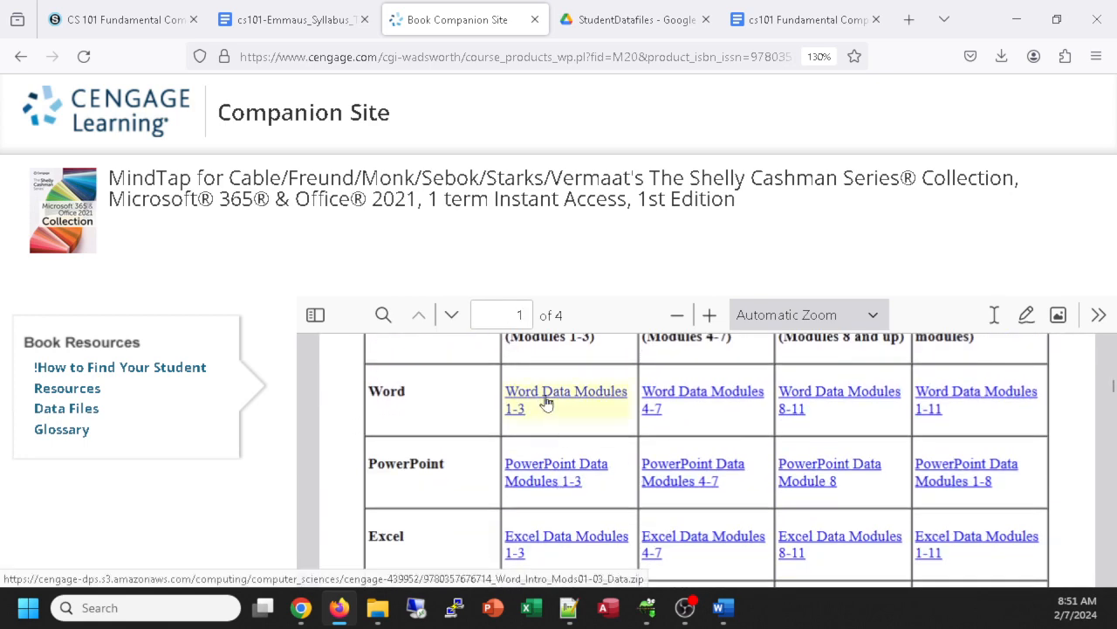
{"action": "left_click", "coordinate": [544, 395]}
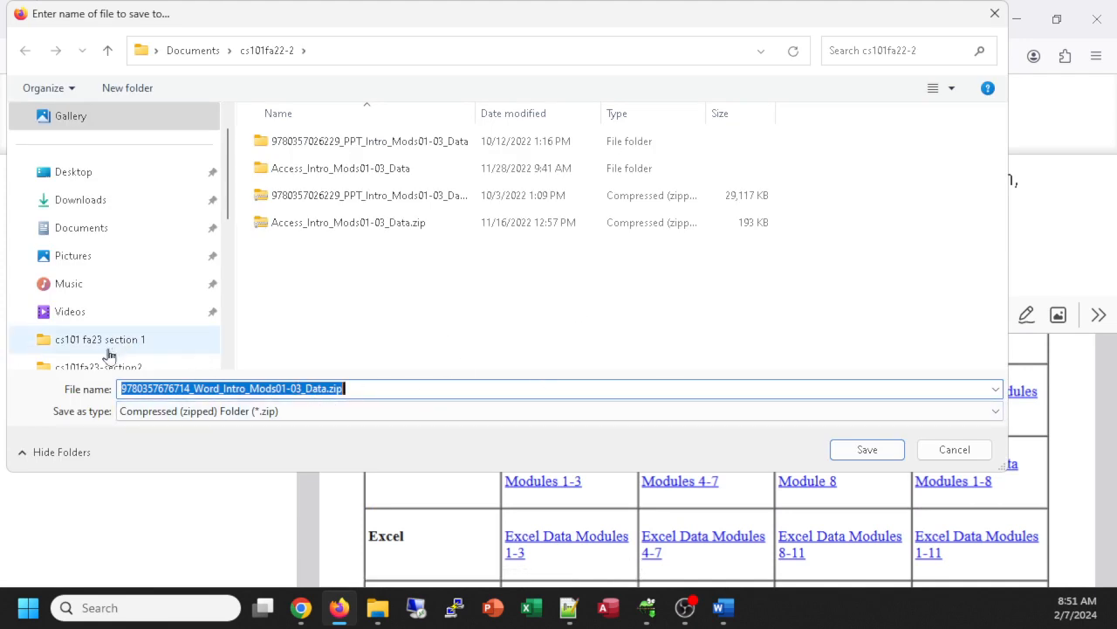
Step: Cancel the Save dialog and bring File Explorer back to the front
{"action": "left_click", "coordinate": [994, 14]}
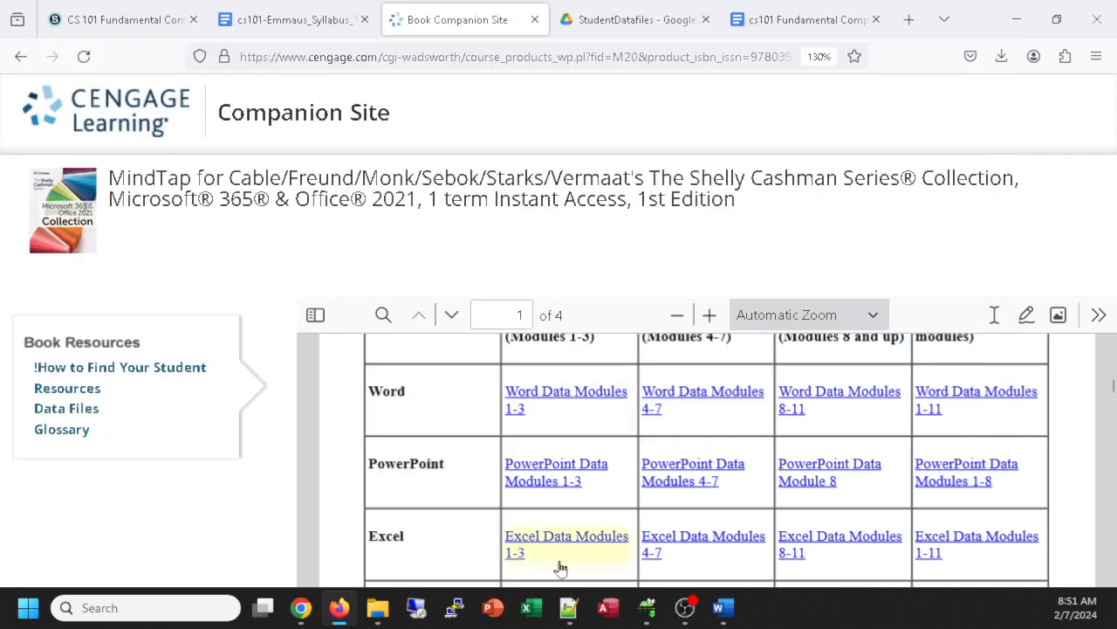
{"action": "mouse_move", "coordinate": [375, 608]}
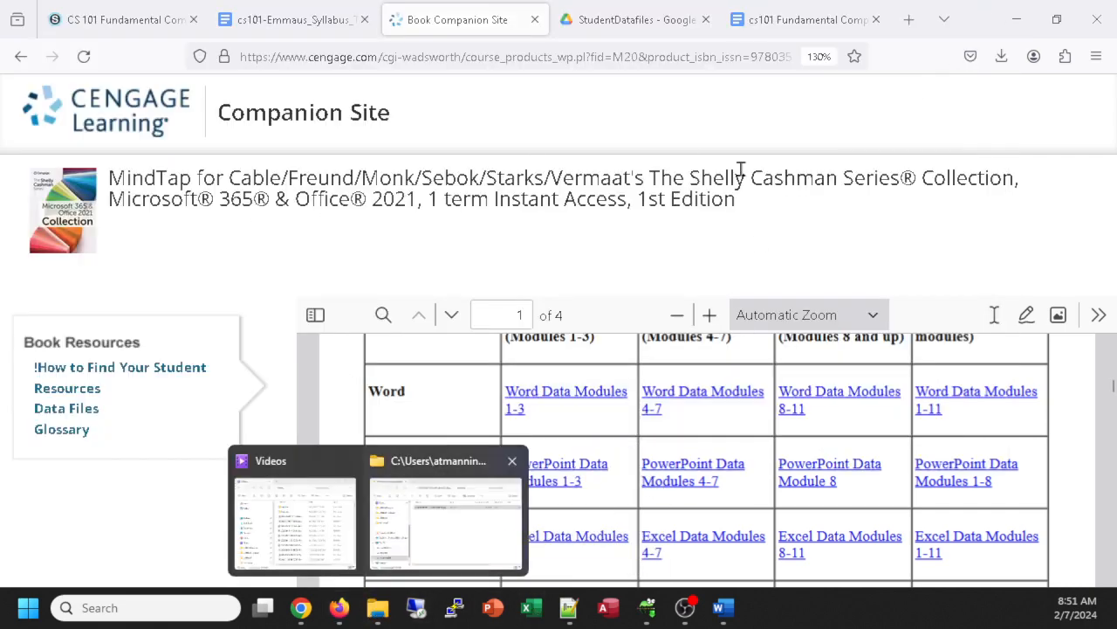
{"action": "left_click", "coordinate": [412, 516]}
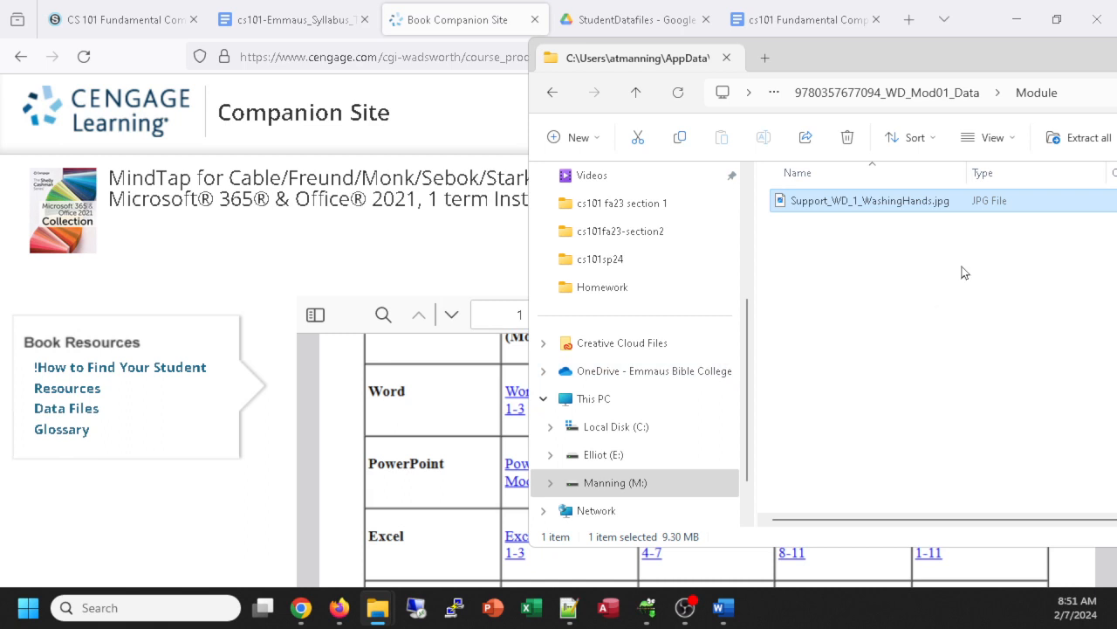
Step: Move the File Explorer window up and left and enlarge it
{"action": "left_click_drag", "start_coordinate": [951, 40], "coordinate": [594, 70]}
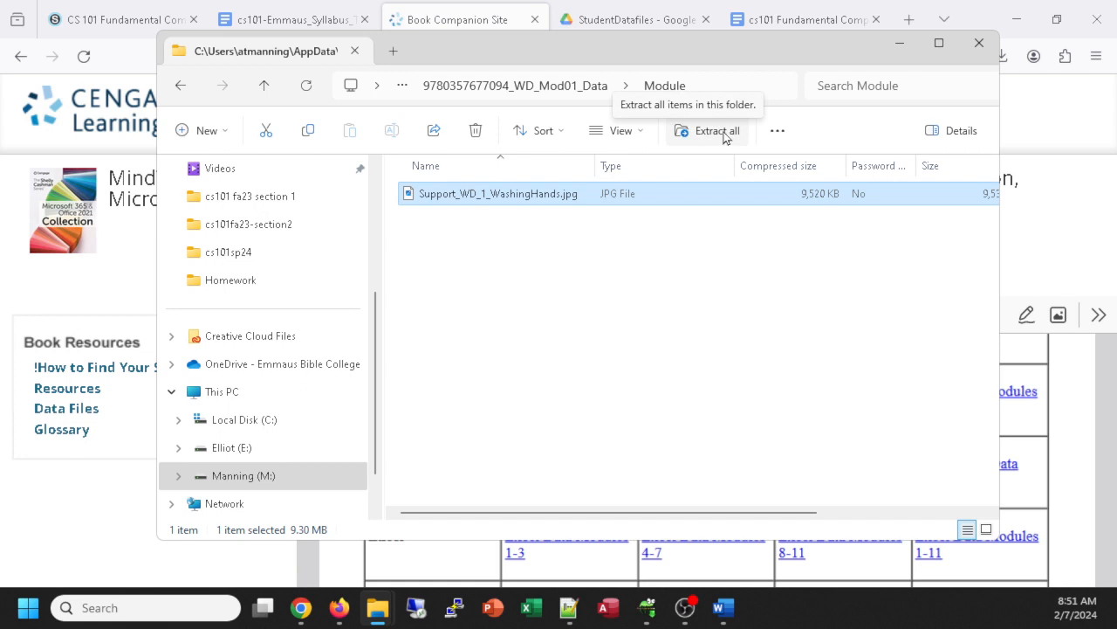
{"action": "left_click_drag", "start_coordinate": [635, 64], "coordinate": [581, 54]}
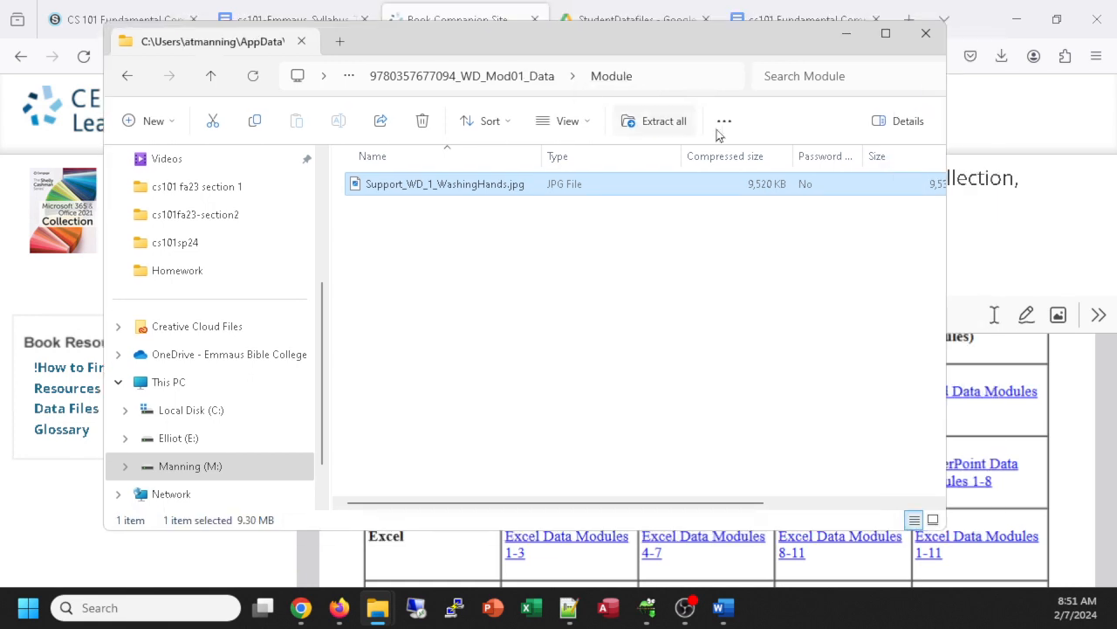
{"action": "left_click_drag", "start_coordinate": [944, 533], "coordinate": [988, 560]}
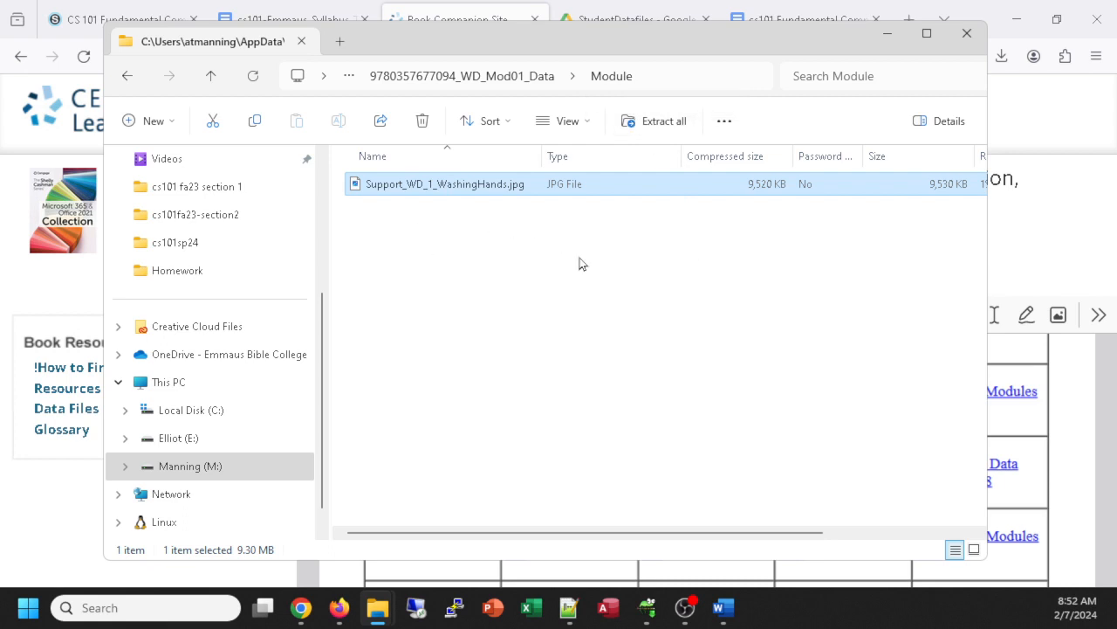
{"action": "left_click", "coordinate": [129, 76]}
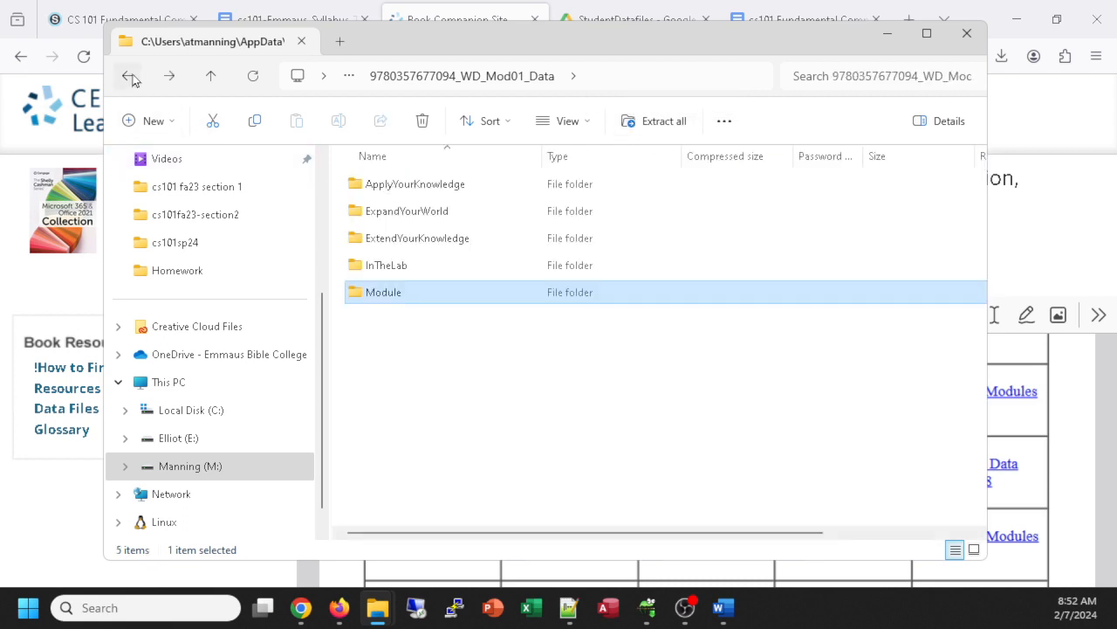
{"action": "left_click", "coordinate": [128, 76]}
{"action": "left_click", "coordinate": [129, 76]}
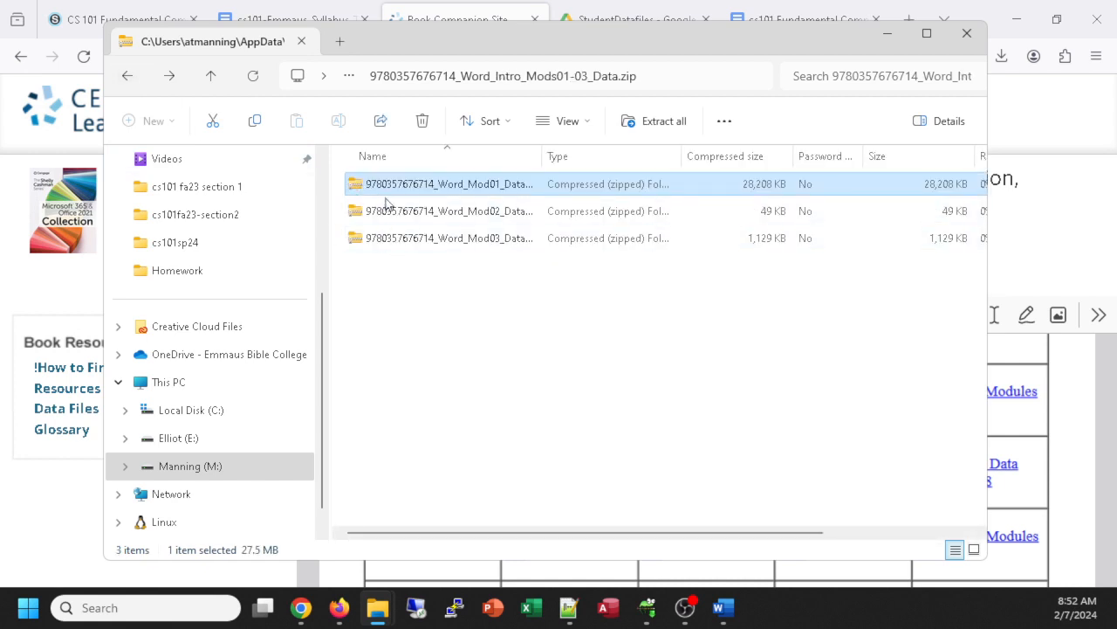
{"action": "left_click", "coordinate": [551, 114]}
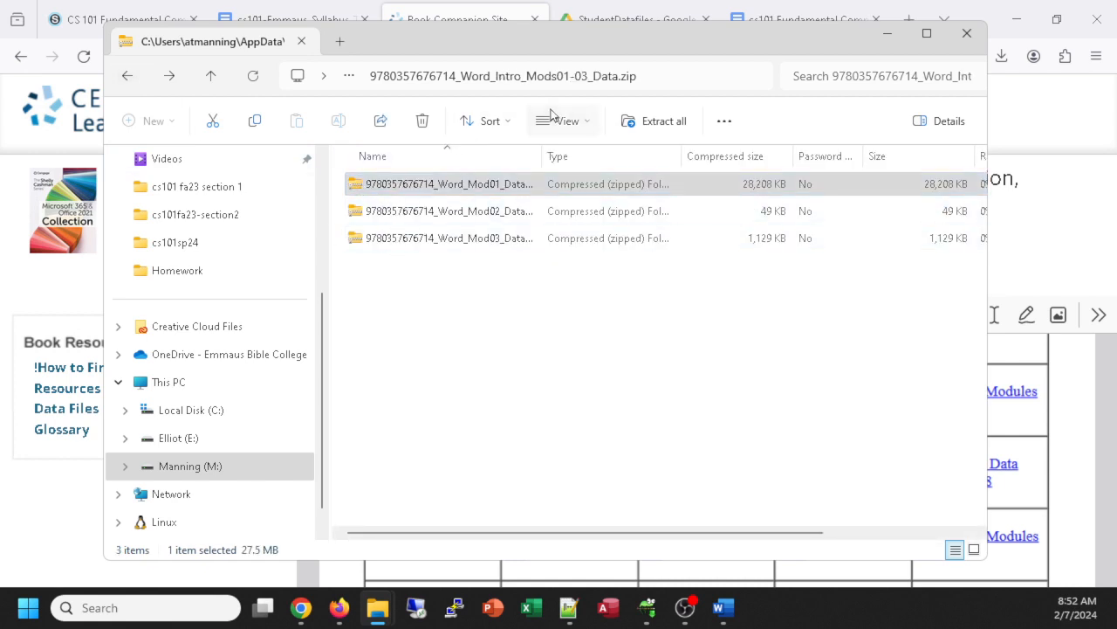
{"action": "left_click", "coordinate": [559, 187]}
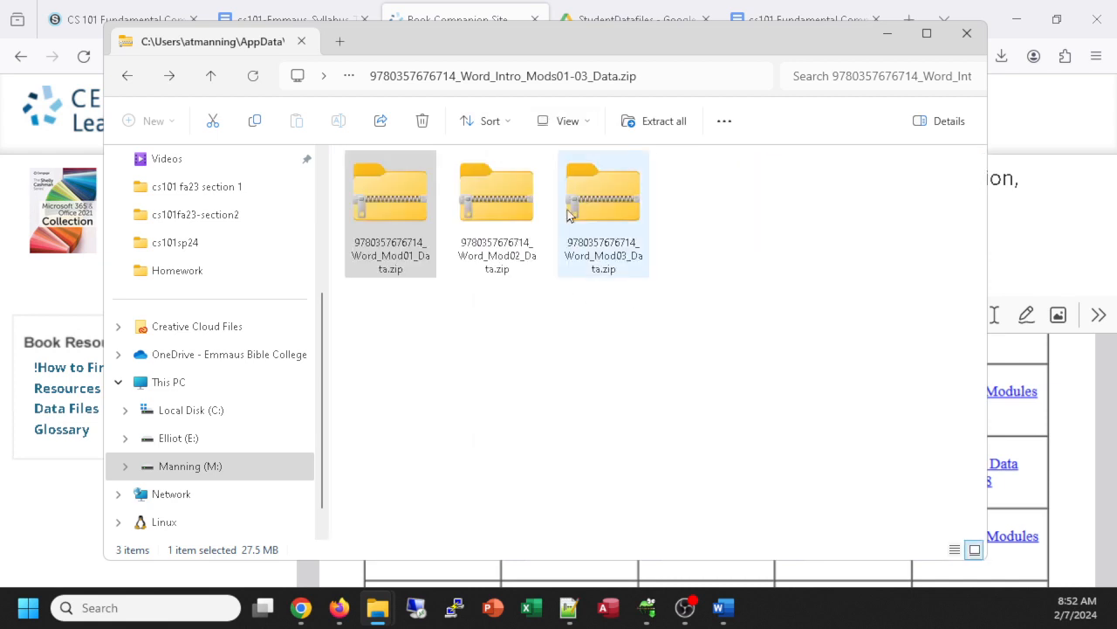
{"action": "left_click", "coordinate": [600, 356]}
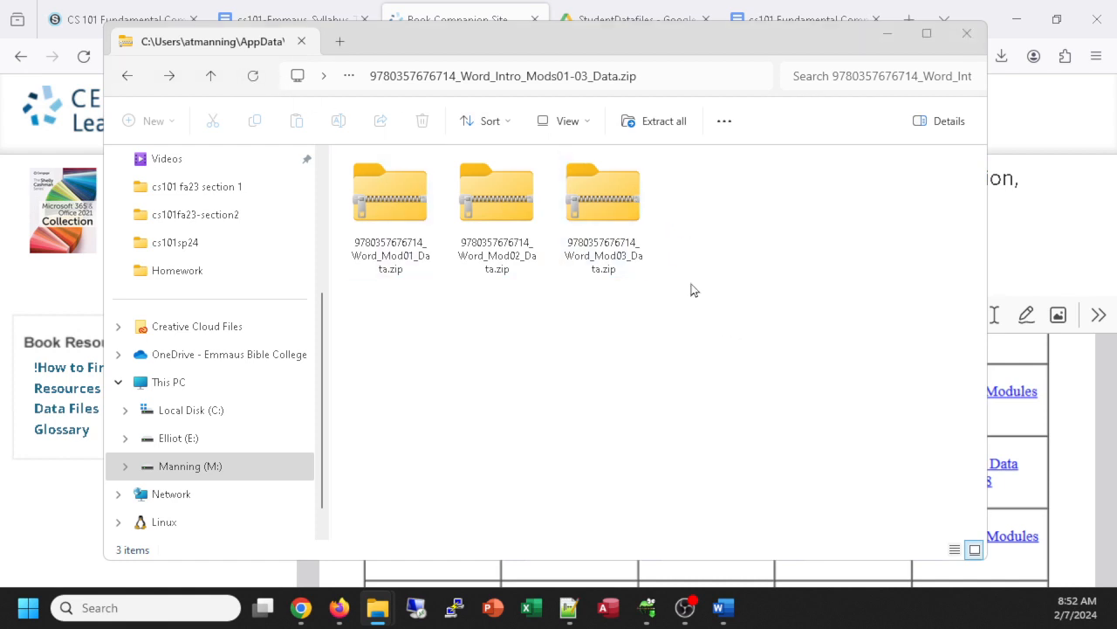
{"action": "key", "text": "alt+Tab"}
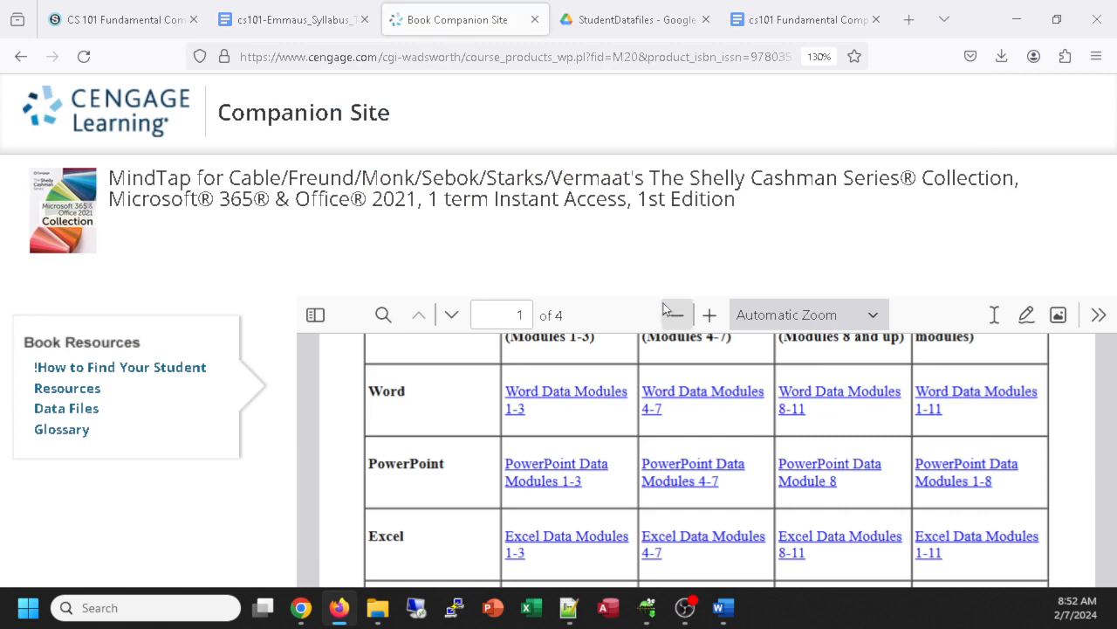
Step: Return to the Word flyer, select the hand-washing picture and show the Picture Format tab
{"action": "key", "text": "alt+Tab"}
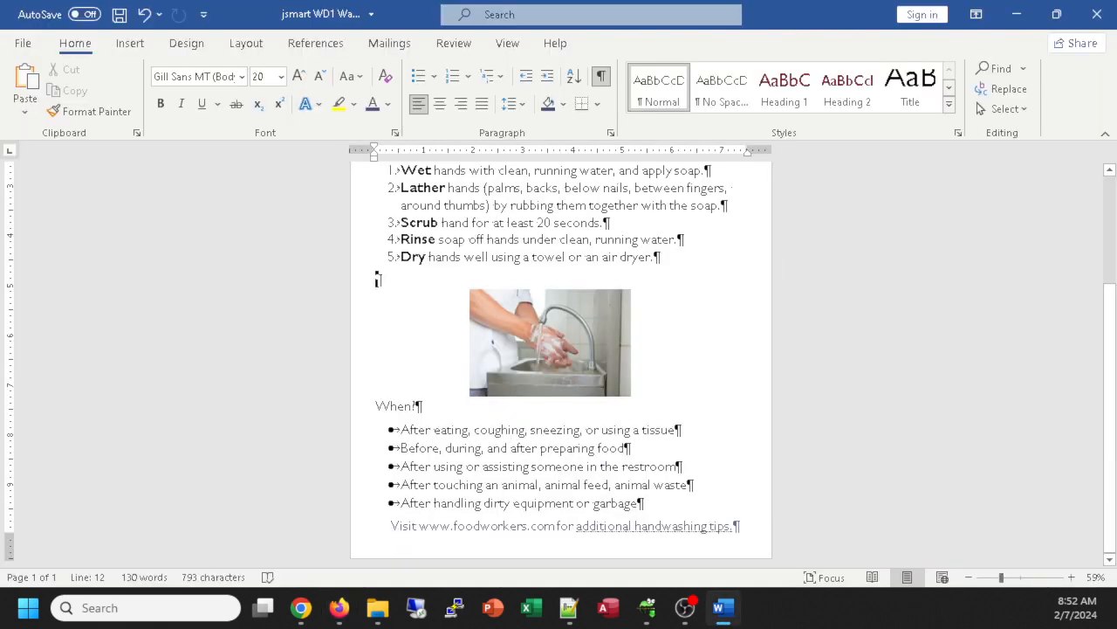
{"action": "left_click", "coordinate": [540, 334]}
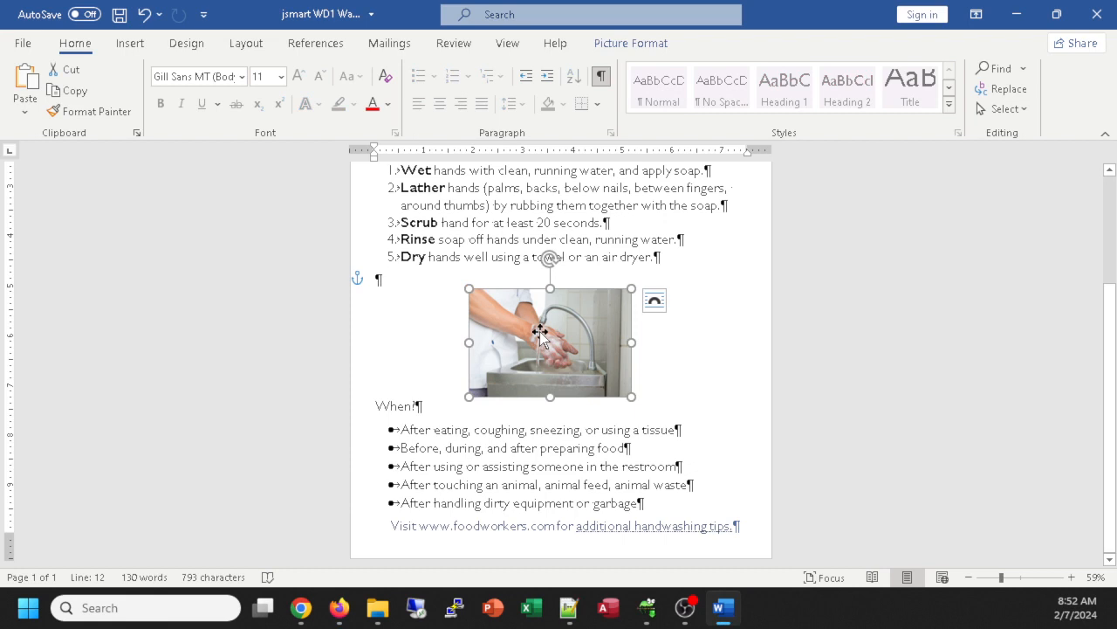
{"action": "scroll", "coordinate": [672, 358], "scroll_direction": "up", "scroll_amount": 5}
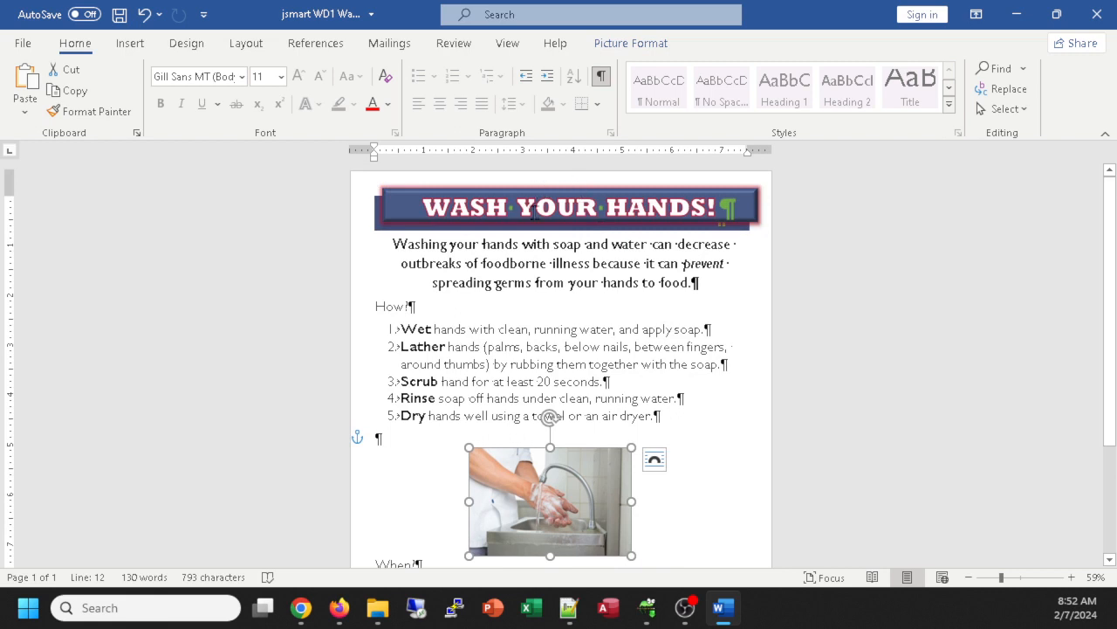
{"action": "scroll", "coordinate": [531, 405], "scroll_direction": "down", "scroll_amount": 3}
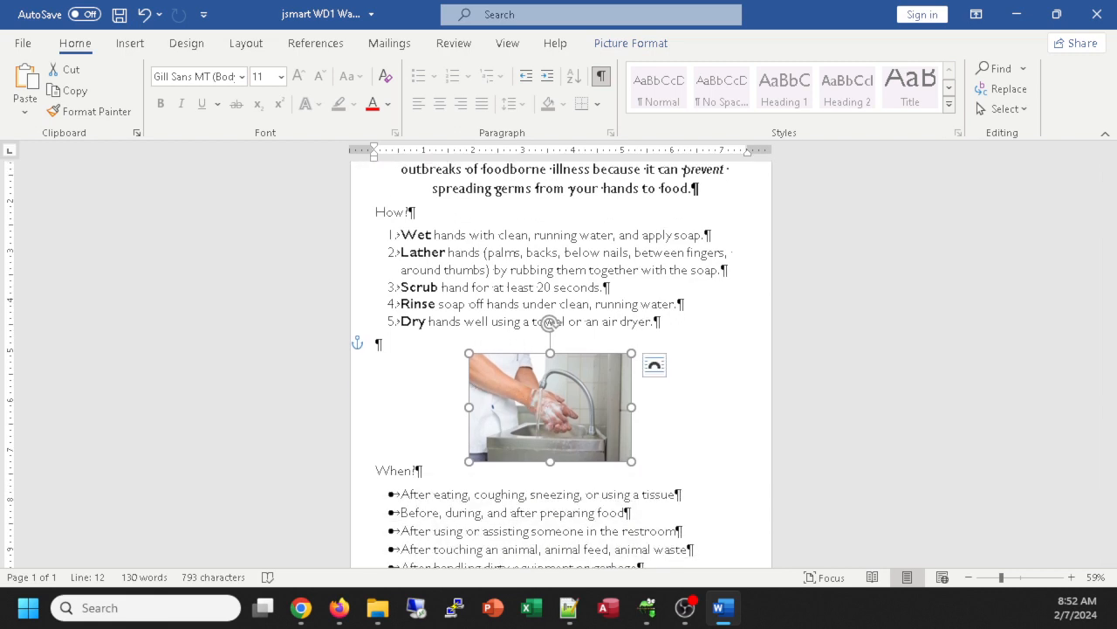
{"action": "key", "text": "alt+Tab"}
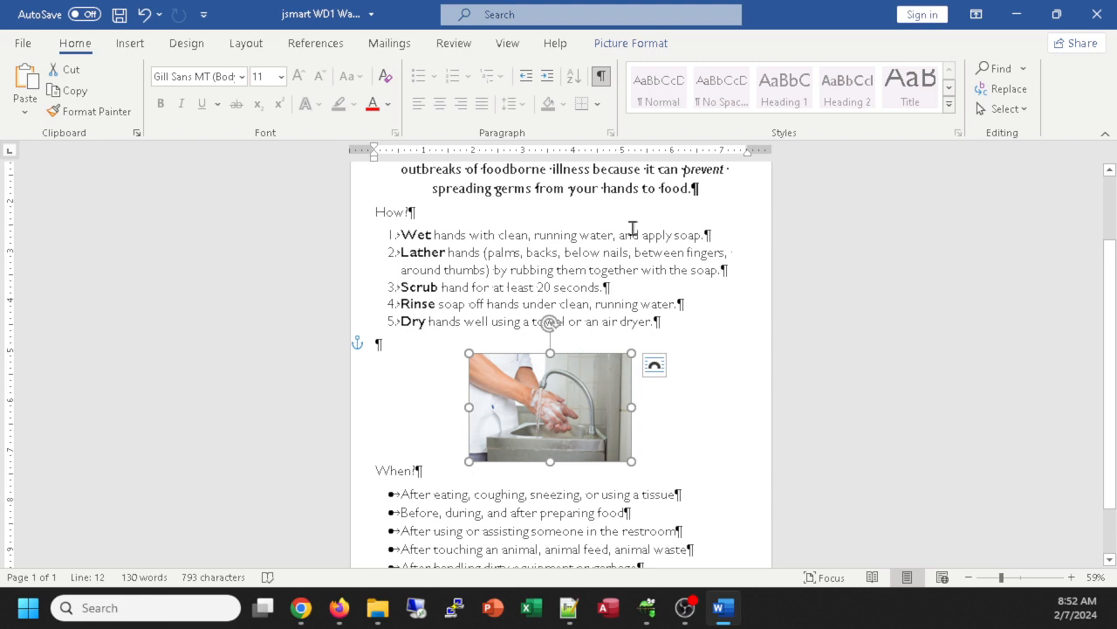
{"action": "left_click", "coordinate": [646, 45]}
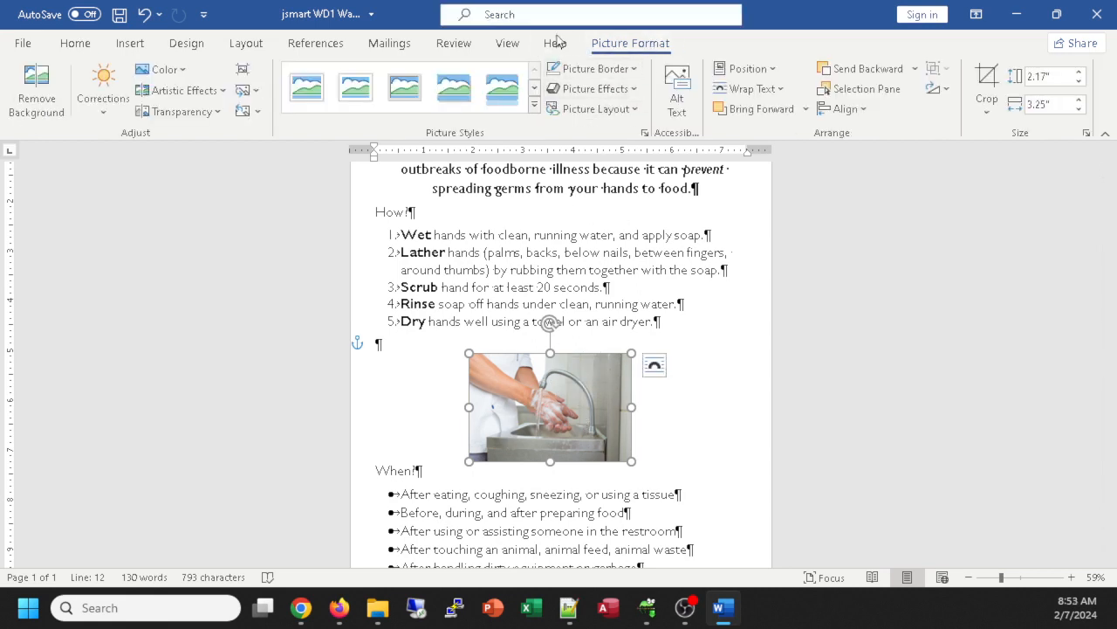
{"action": "left_click", "coordinate": [722, 313]}
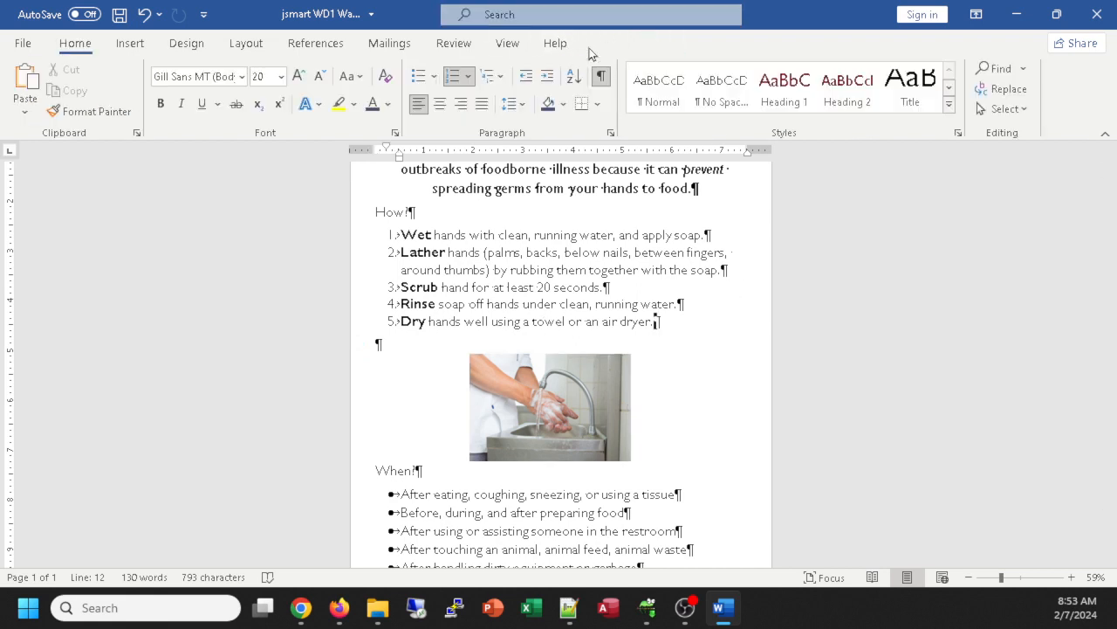
{"action": "left_click", "coordinate": [597, 387]}
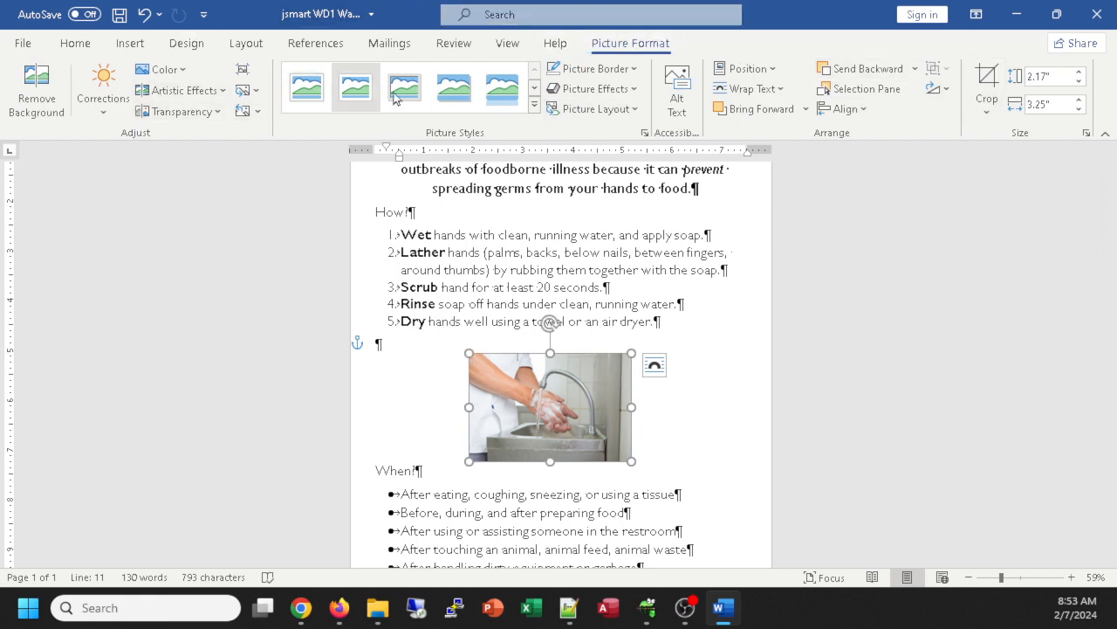
Step: Check the photo's 2.17" × 3.25" size, then flip it horizontally with Rotate > Flip Horizontal
{"action": "left_click", "coordinate": [1046, 77]}
{"action": "left_click", "coordinate": [1048, 102]}
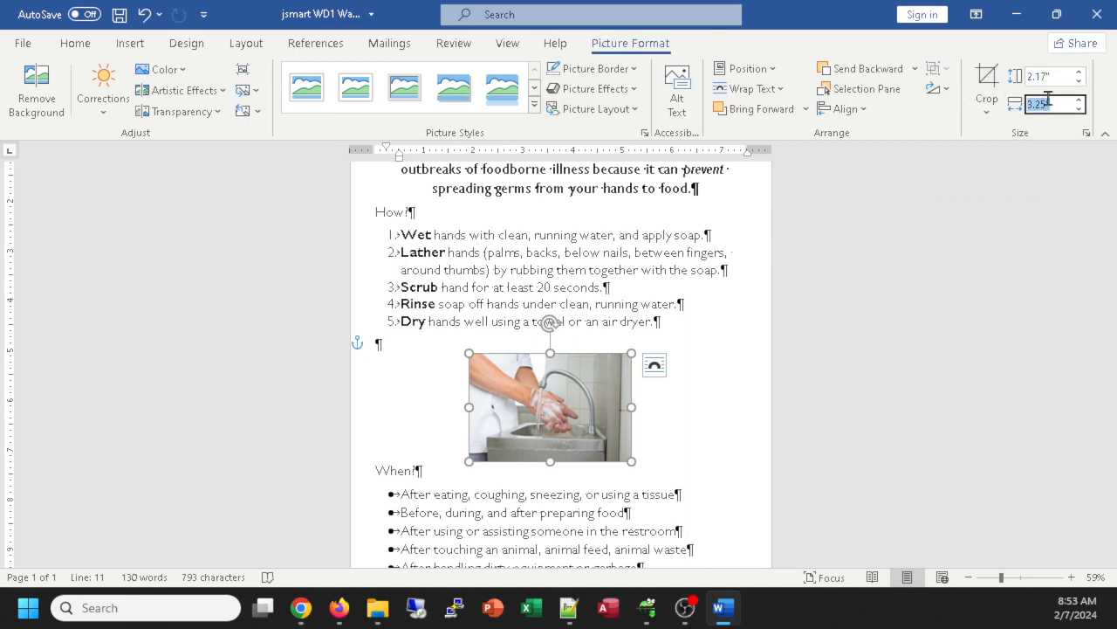
{"action": "left_click", "coordinate": [1046, 77]}
{"action": "left_click", "coordinate": [1049, 102]}
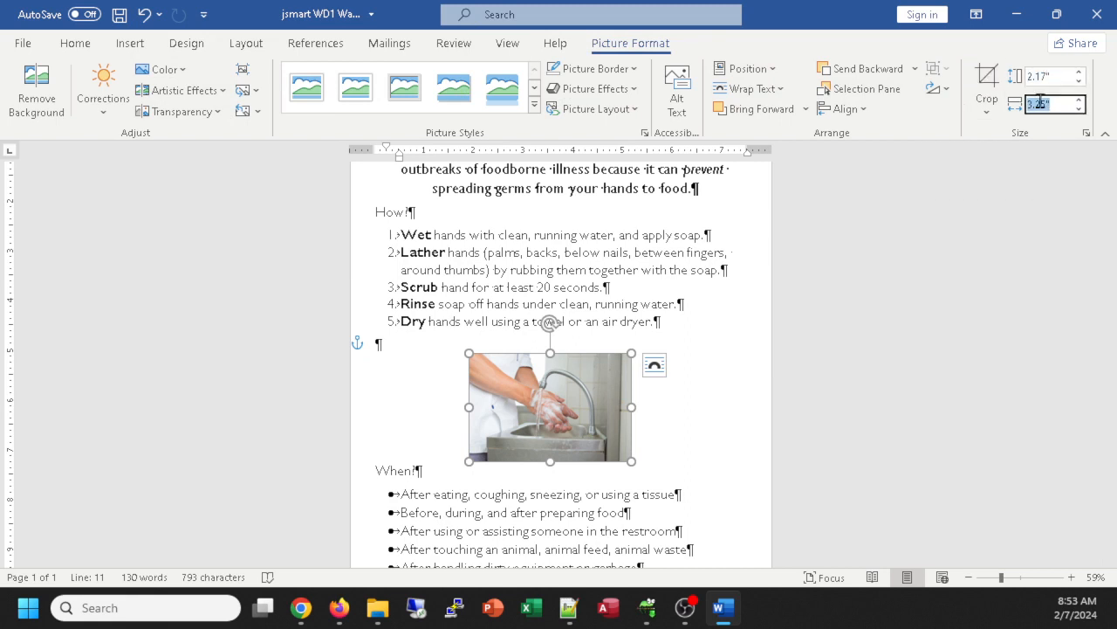
{"action": "left_click", "coordinate": [932, 92]}
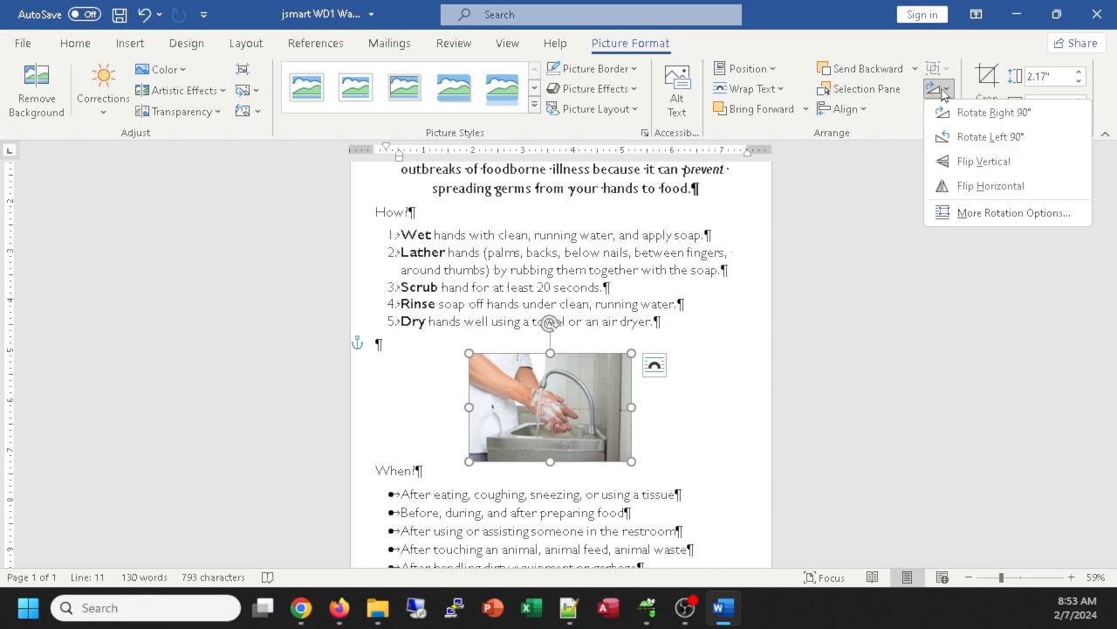
{"action": "left_click", "coordinate": [987, 185]}
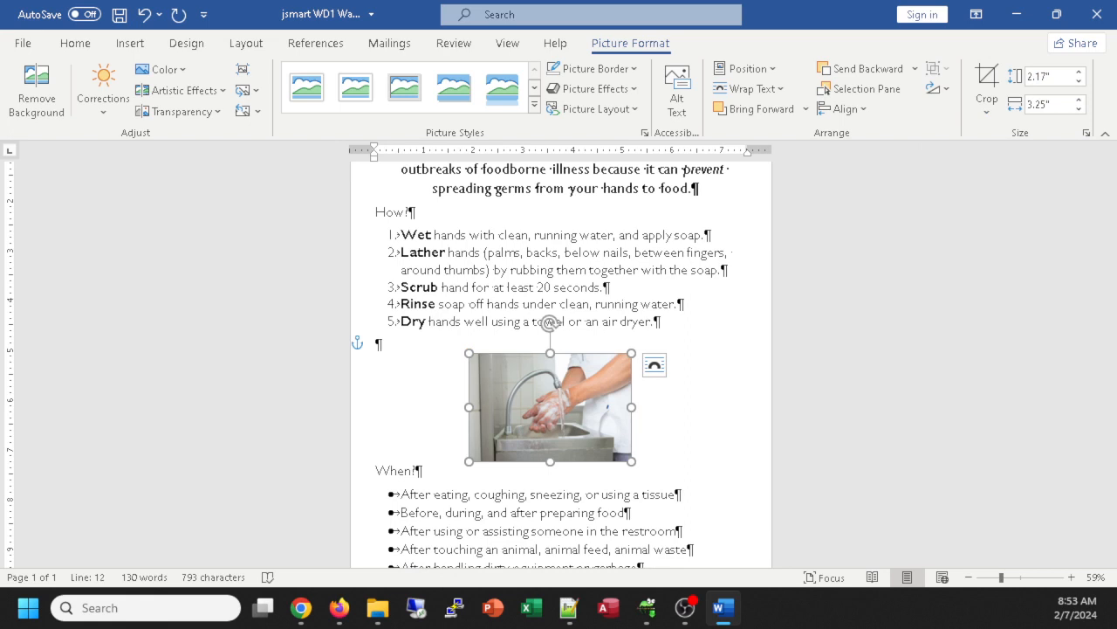
{"action": "left_click", "coordinate": [300, 607]}
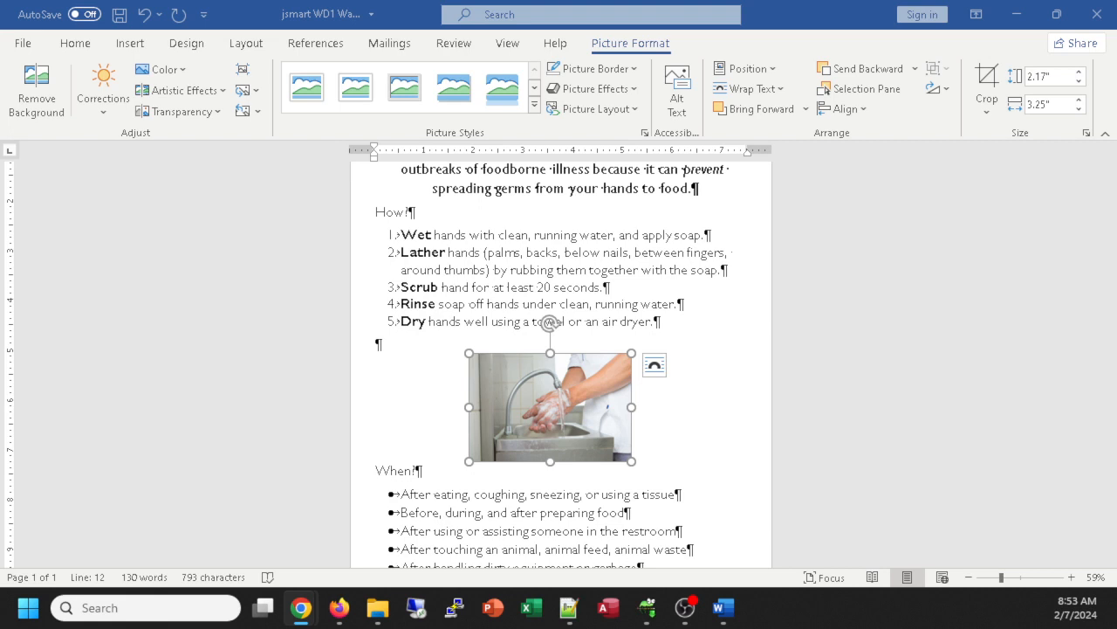
Step: Enter a 2" height for the sink photo so its width becomes 3"
{"action": "left_click", "coordinate": [1064, 77]}
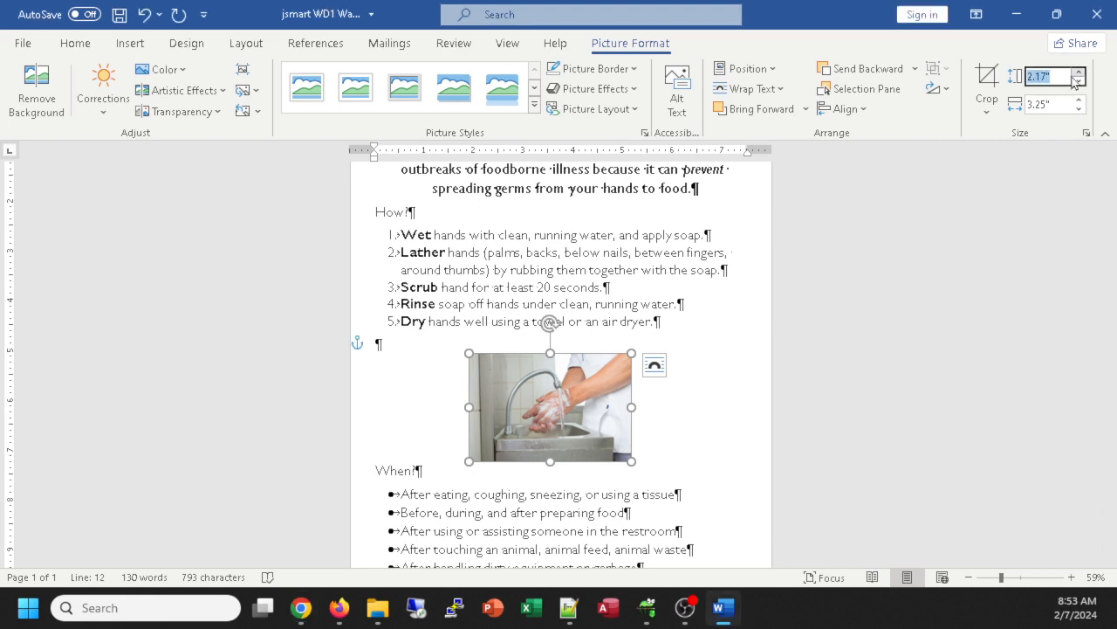
{"action": "type", "text": "2"}
{"action": "key", "text": "Return"}
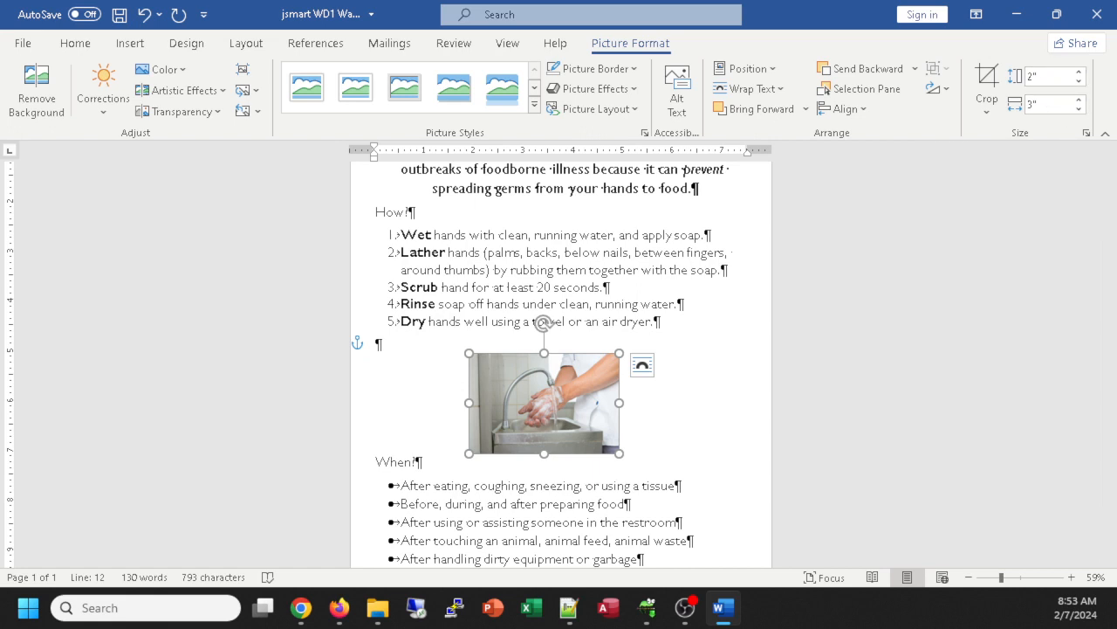
{"action": "scroll", "coordinate": [562, 367], "scroll_direction": "down", "scroll_amount": 2}
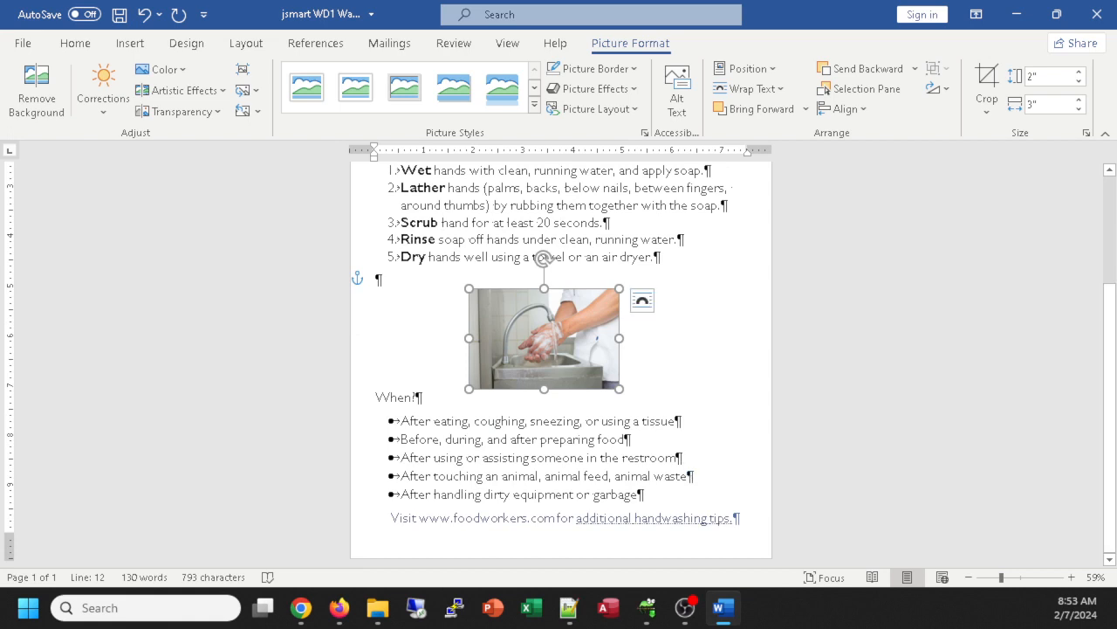
{"action": "scroll", "coordinate": [561, 367], "scroll_direction": "up", "scroll_amount": 1}
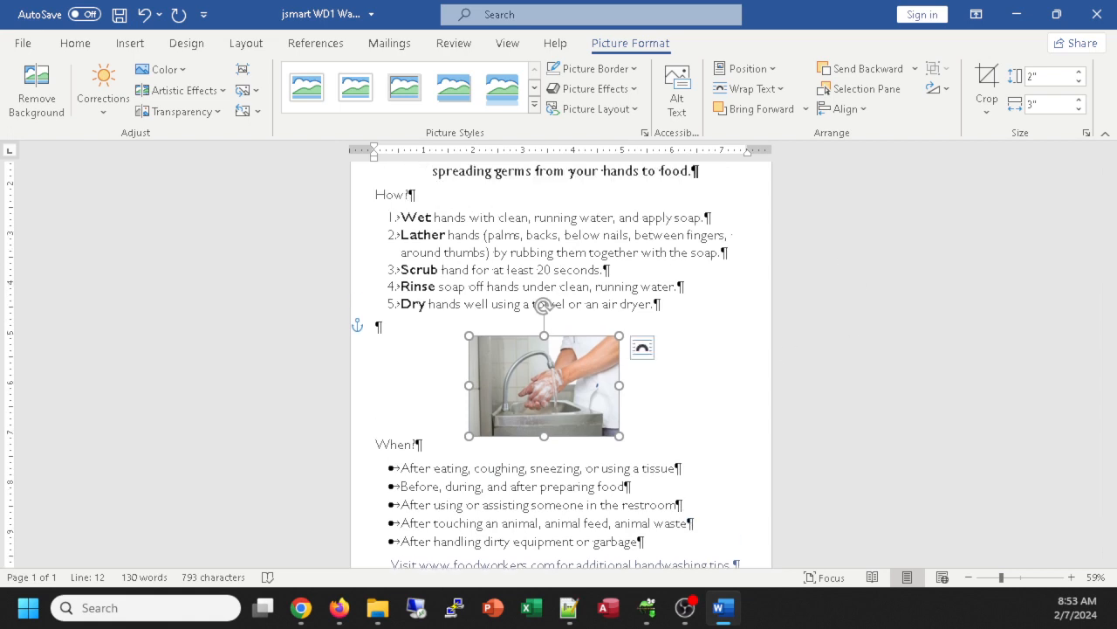
{"action": "key", "text": "alt+Tab"}
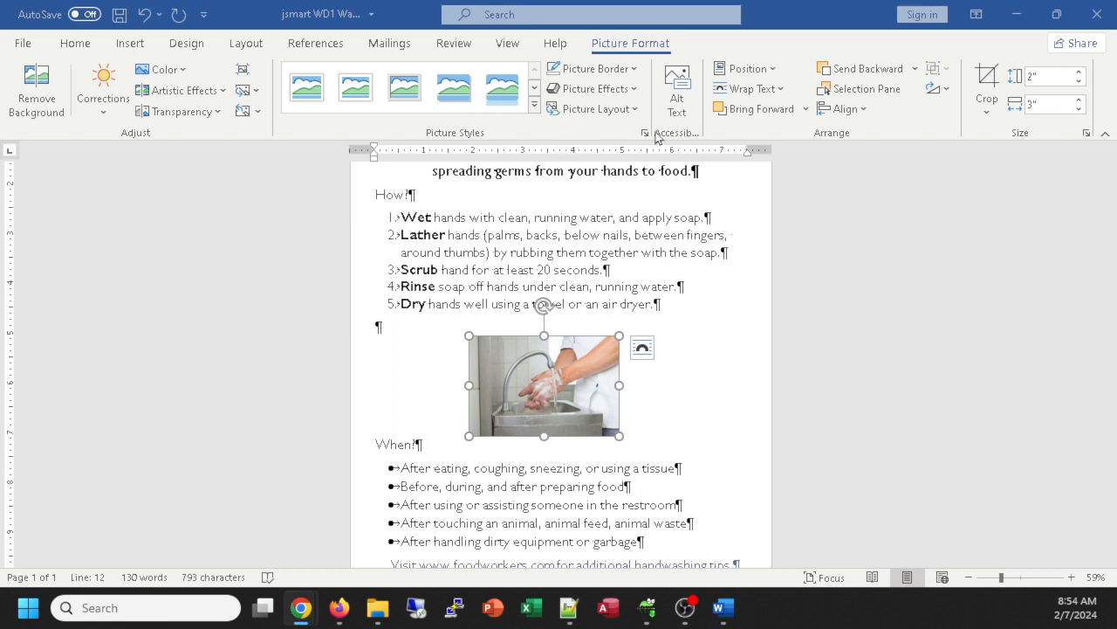
{"action": "left_click", "coordinate": [535, 105]}
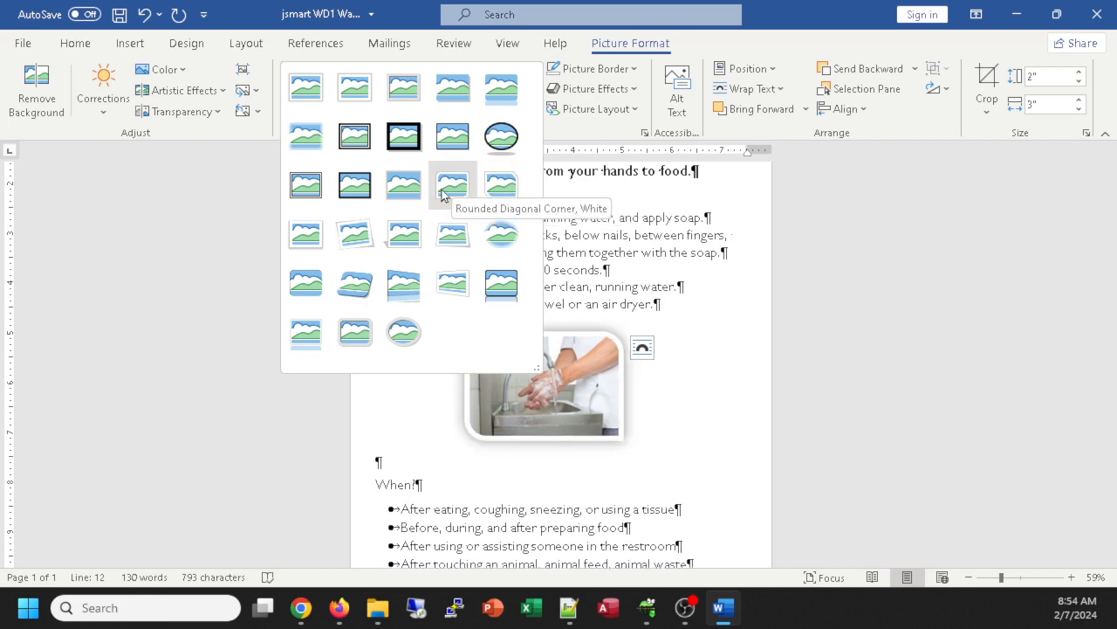
Step: Apply the Snip Diagonal Corner, White style and shrink the photo to about 1.58" × 2.37"
{"action": "left_click", "coordinate": [505, 187]}
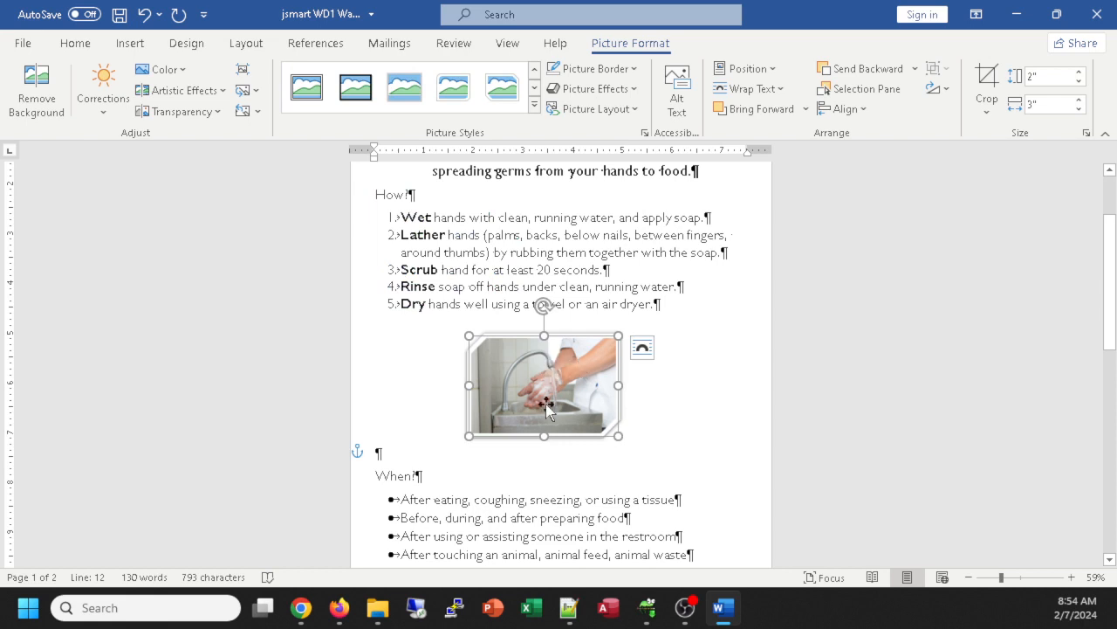
{"action": "scroll", "coordinate": [548, 409], "scroll_direction": "down", "scroll_amount": 2}
{"action": "scroll", "coordinate": [549, 409], "scroll_direction": "down", "scroll_amount": 1}
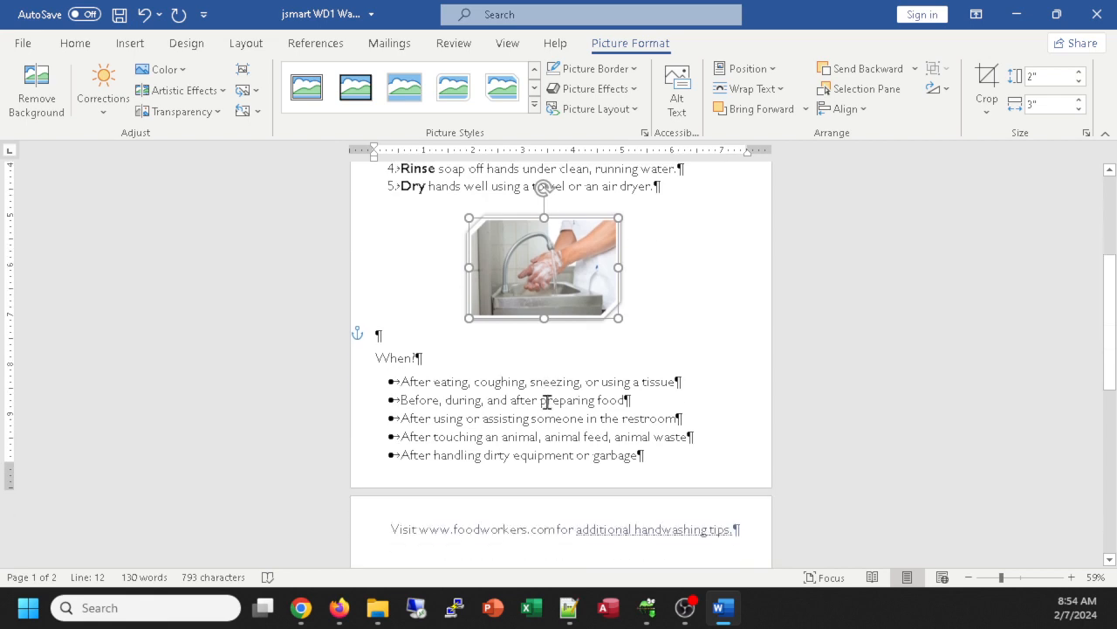
{"action": "scroll", "coordinate": [546, 399], "scroll_direction": "up", "scroll_amount": 2}
{"action": "scroll", "coordinate": [546, 399], "scroll_direction": "down", "scroll_amount": 2}
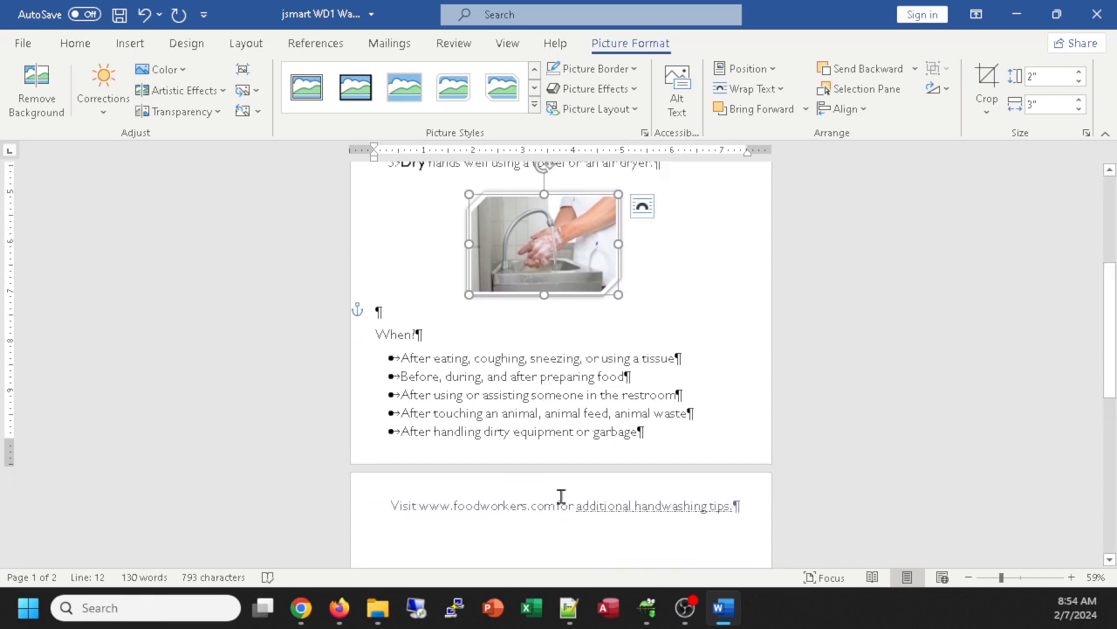
{"action": "scroll", "coordinate": [616, 527], "scroll_direction": "down", "scroll_amount": 1}
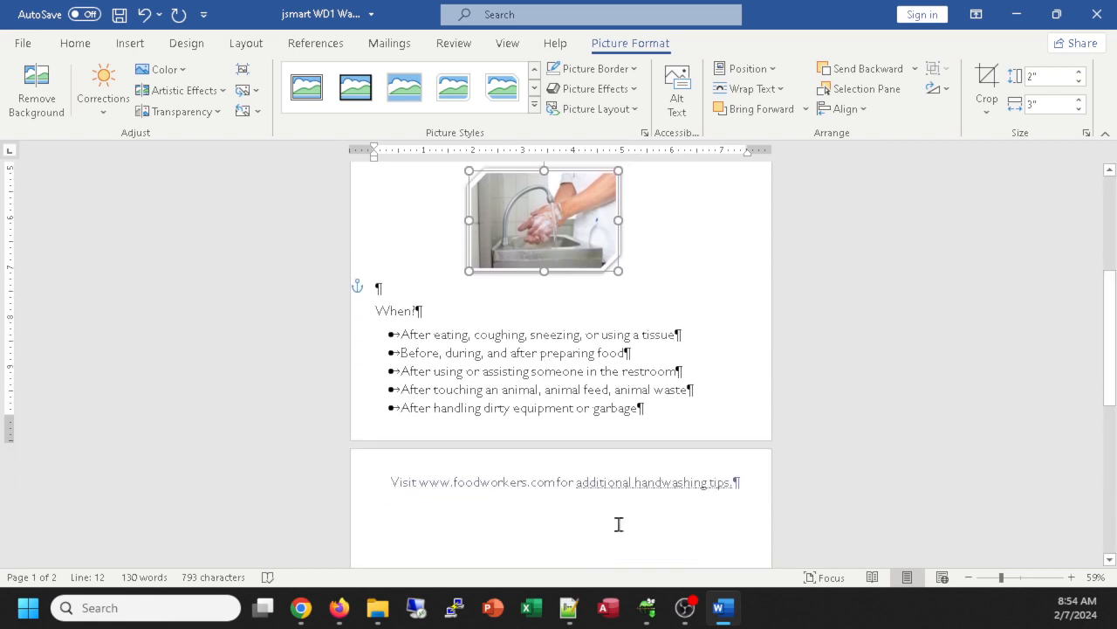
{"action": "scroll", "coordinate": [593, 472], "scroll_direction": "up", "scroll_amount": 1}
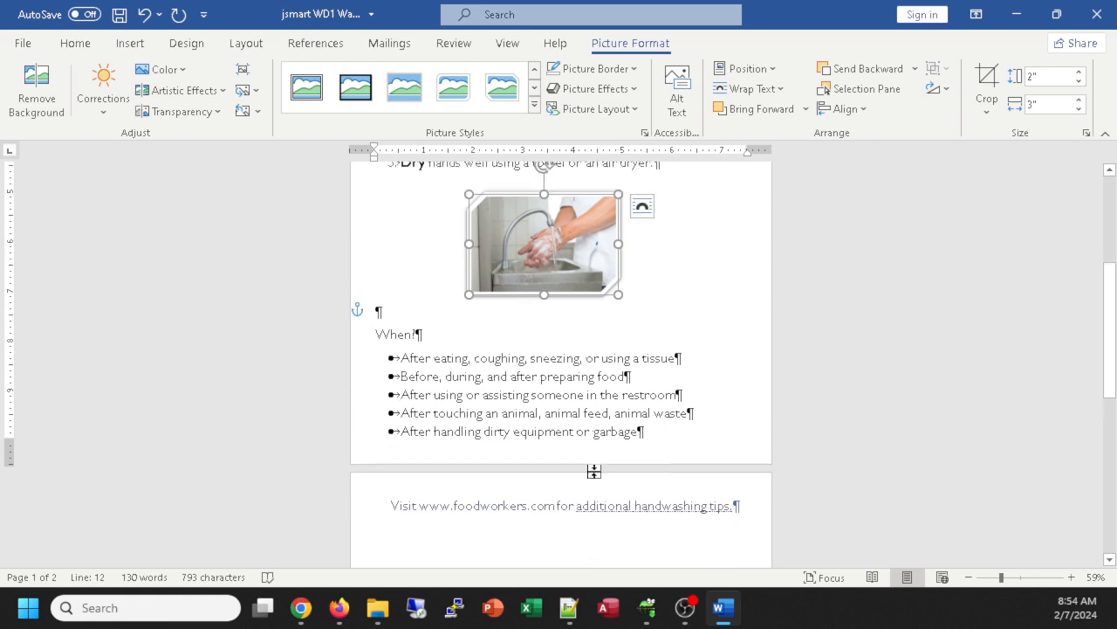
{"action": "scroll", "coordinate": [591, 468], "scroll_direction": "down", "scroll_amount": 1}
{"action": "scroll", "coordinate": [591, 469], "scroll_direction": "down", "scroll_amount": 1}
{"action": "scroll", "coordinate": [591, 470], "scroll_direction": "up", "scroll_amount": 5}
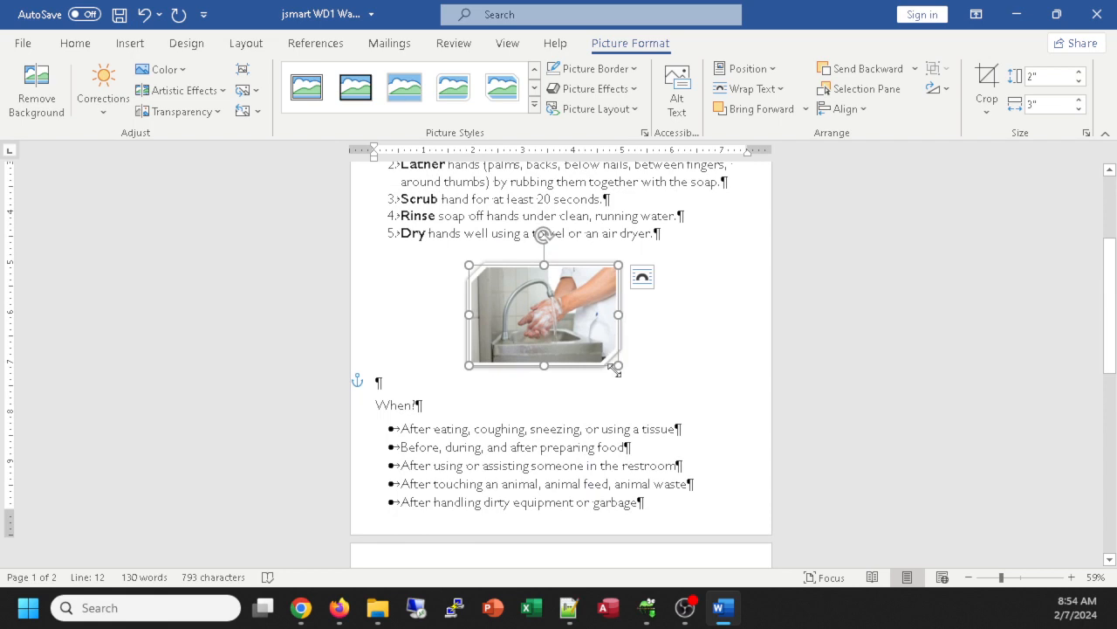
{"action": "left_click_drag", "start_coordinate": [617, 368], "coordinate": [586, 323]}
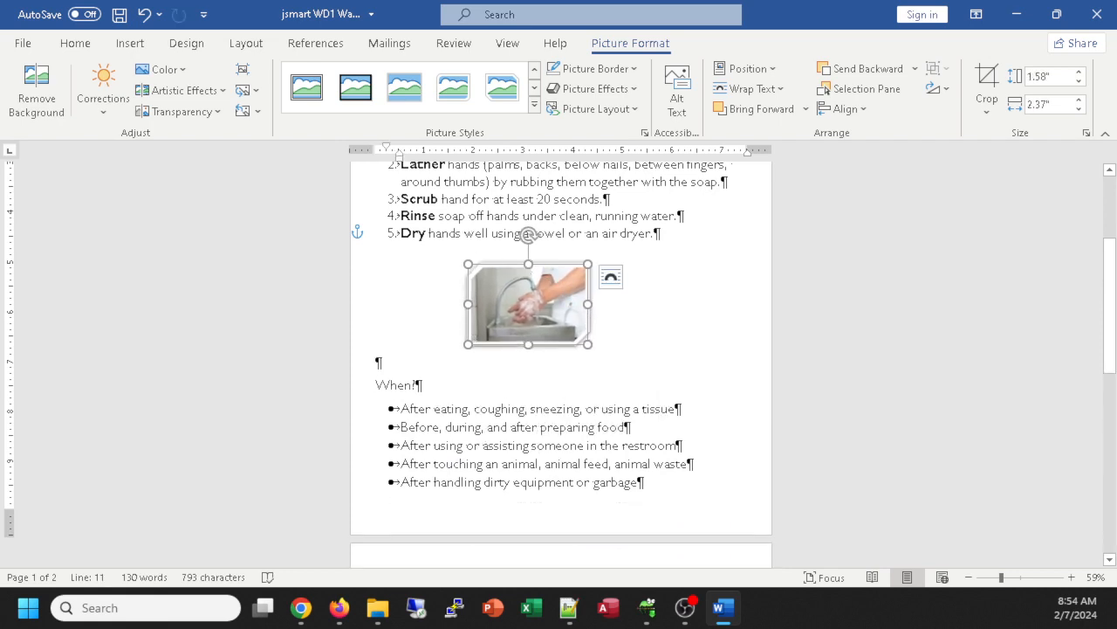
Step: Delete the empty paragraph below the photo and enlarge the photo to 1.96" × 2.94"
{"action": "left_click", "coordinate": [384, 365]}
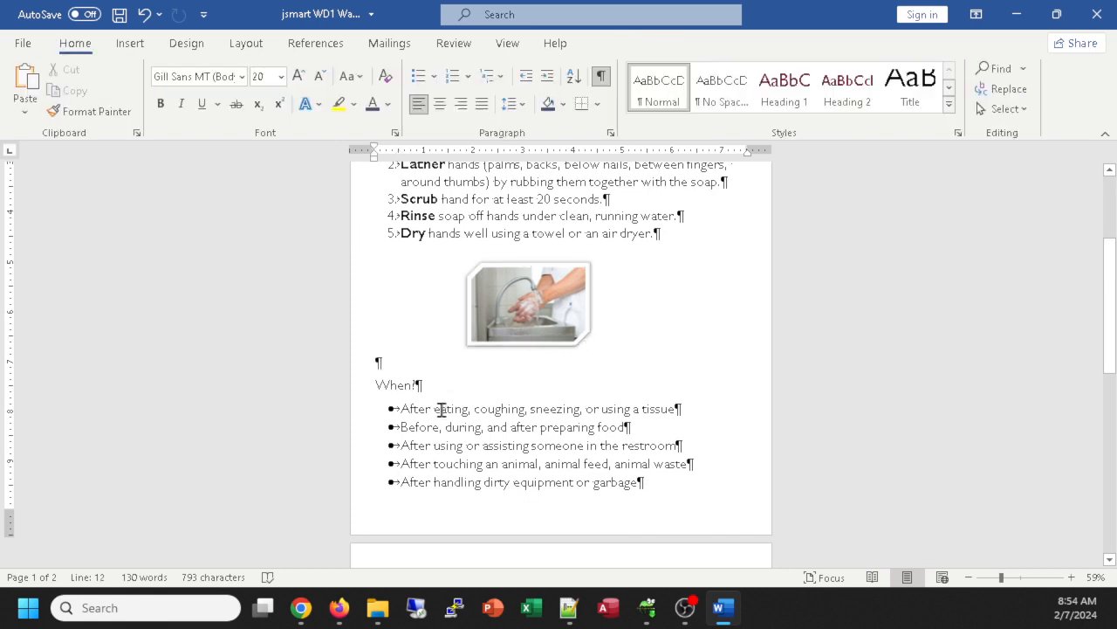
{"action": "key", "text": "BackSpace"}
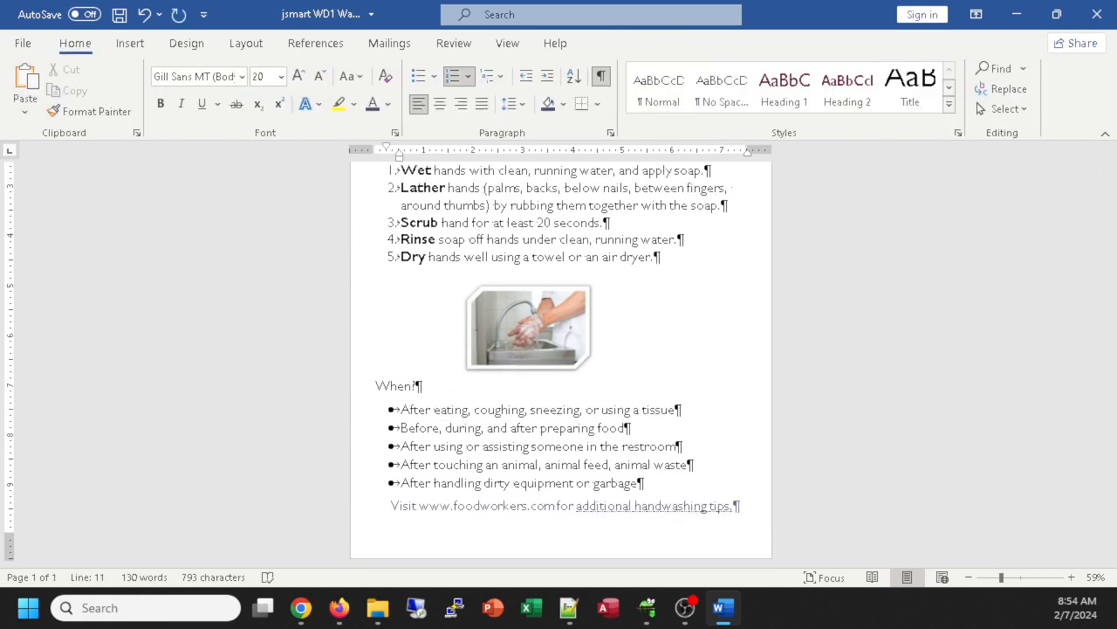
{"action": "left_click", "coordinate": [537, 336]}
{"action": "mouse_move", "coordinate": [590, 371]}
{"action": "left_mouse_down"}
{"action": "mouse_move", "coordinate": [610, 382]}
{"action": "mouse_move", "coordinate": [594, 381]}
{"action": "mouse_move", "coordinate": [608, 390]}
{"action": "mouse_move", "coordinate": [594, 381]}
{"action": "mouse_move", "coordinate": [600, 395]}
{"action": "mouse_move", "coordinate": [589, 384]}
{"action": "left_mouse_up"}
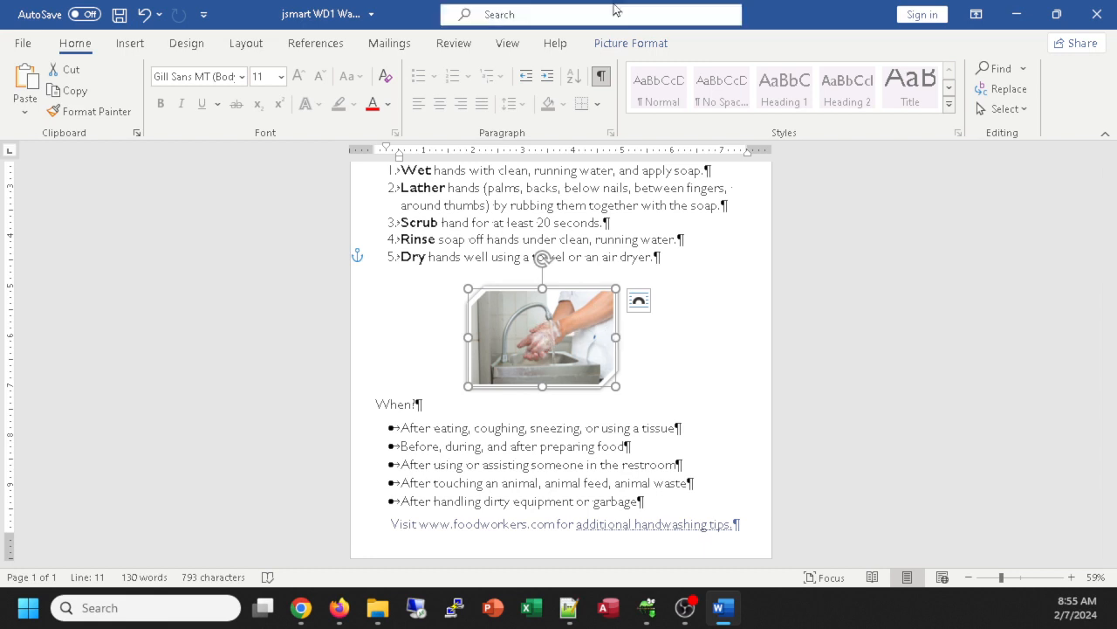
Step: Centre the sink photo between the page margins with Align > Align Center
{"action": "left_click", "coordinate": [618, 43]}
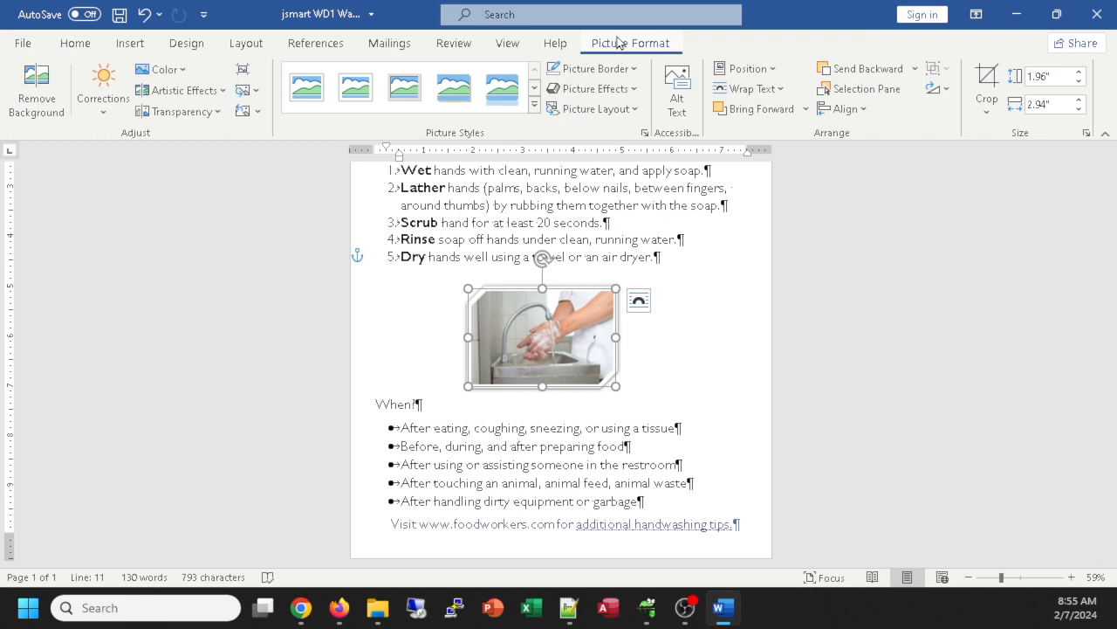
{"action": "left_click", "coordinate": [758, 70]}
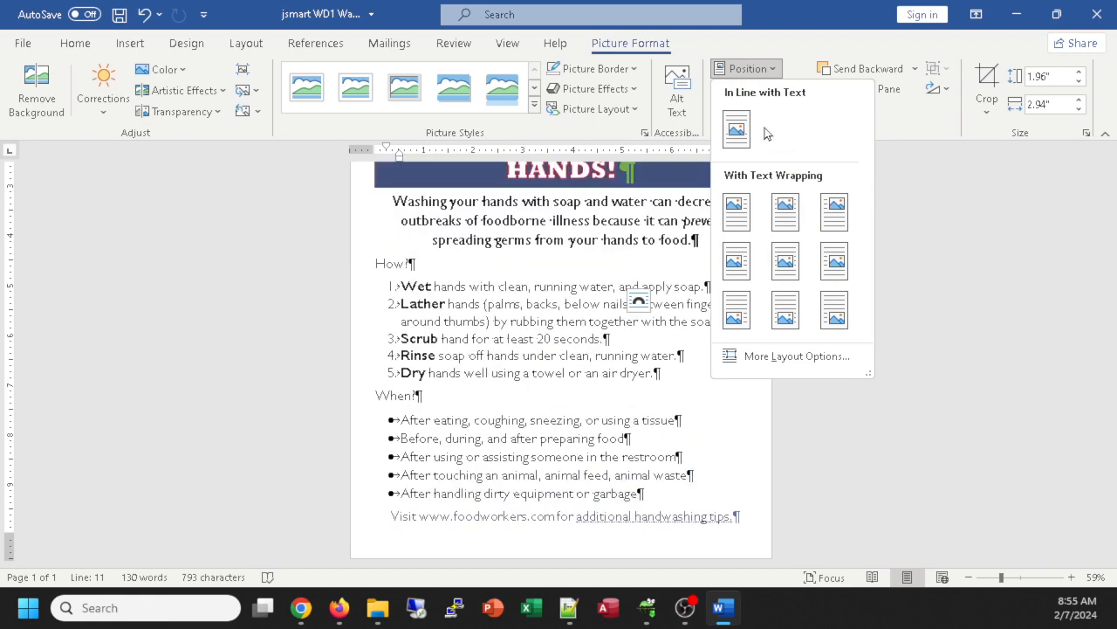
{"action": "left_click", "coordinate": [776, 70]}
{"action": "left_click", "coordinate": [777, 72]}
{"action": "left_click", "coordinate": [778, 74]}
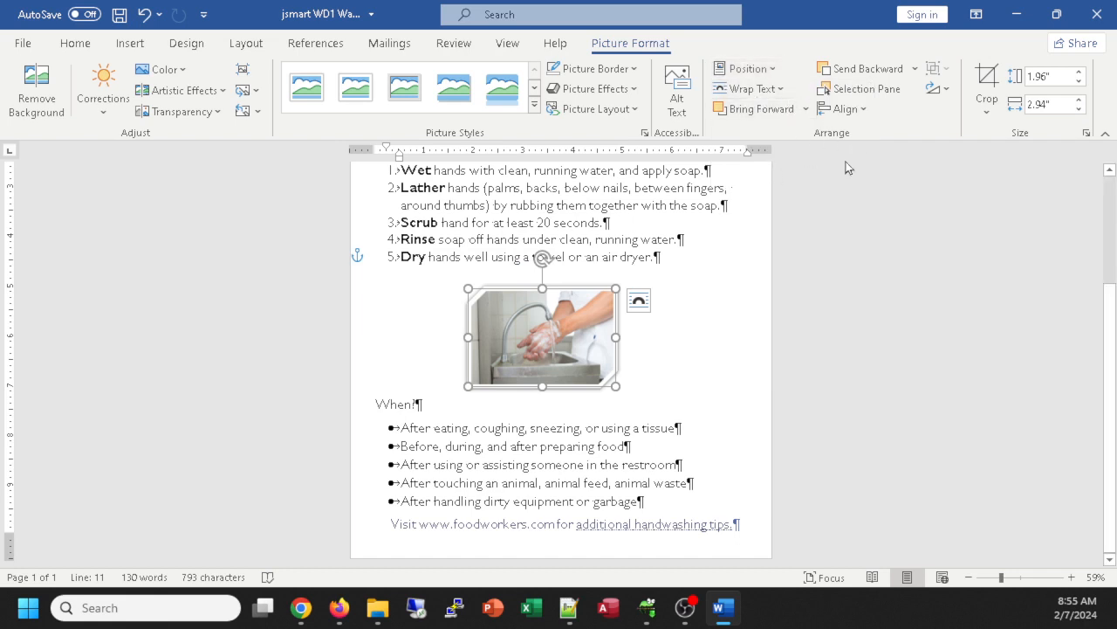
{"action": "left_click", "coordinate": [862, 110]}
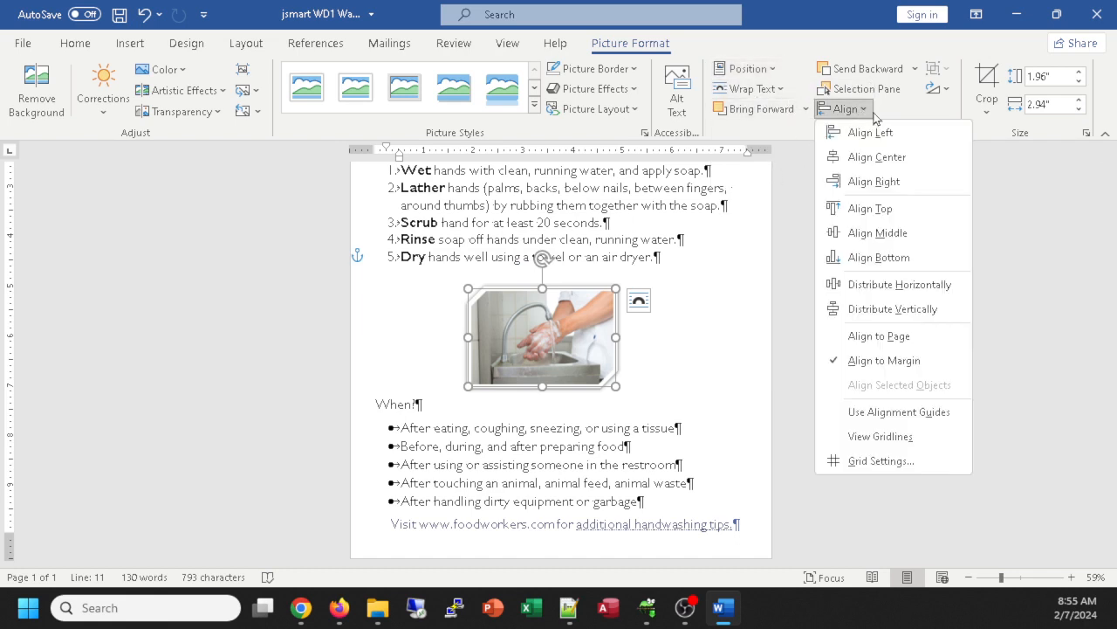
{"action": "left_click", "coordinate": [876, 157]}
{"action": "key", "text": "Escape"}
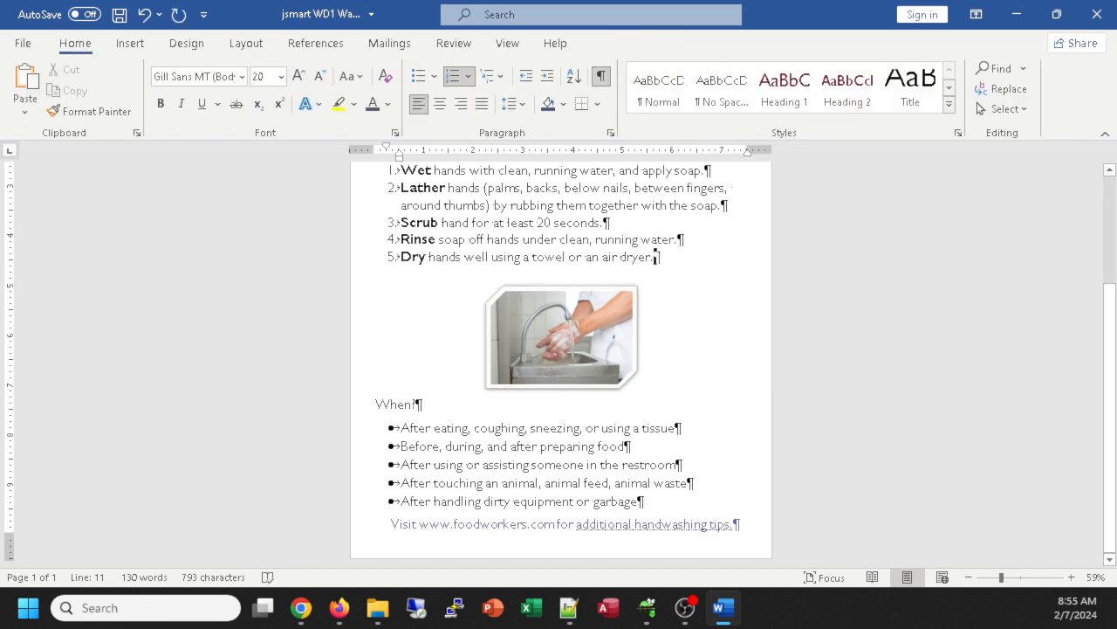
{"action": "key", "text": "alt+Tab"}
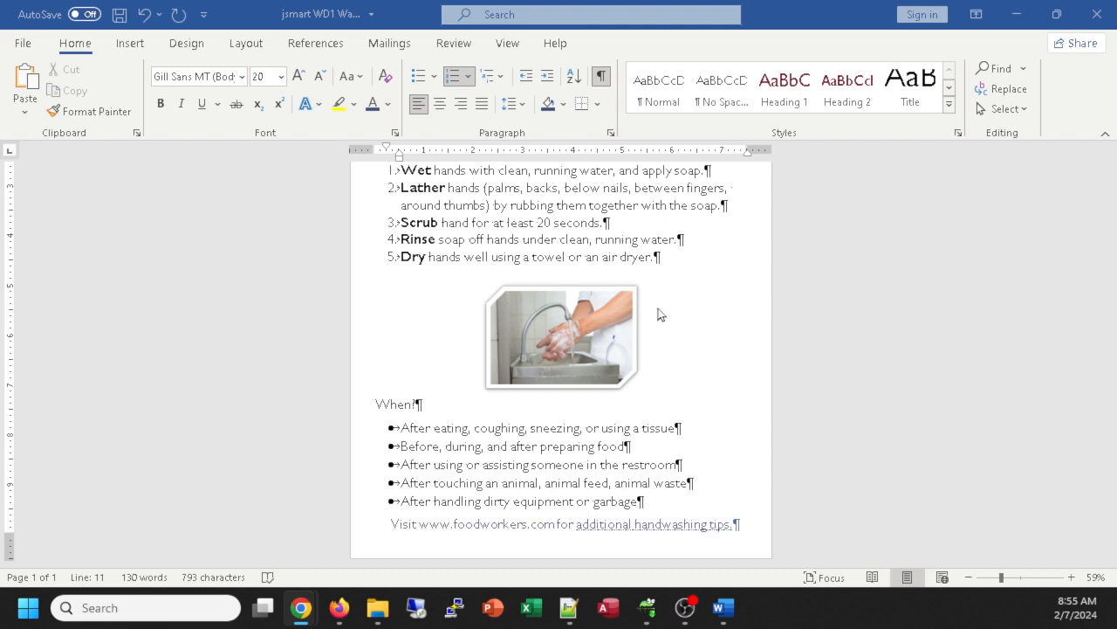
Step: Apply the Perspective: Upper Left shadow from Picture Effects to the sink photo
{"action": "left_click", "coordinate": [586, 332]}
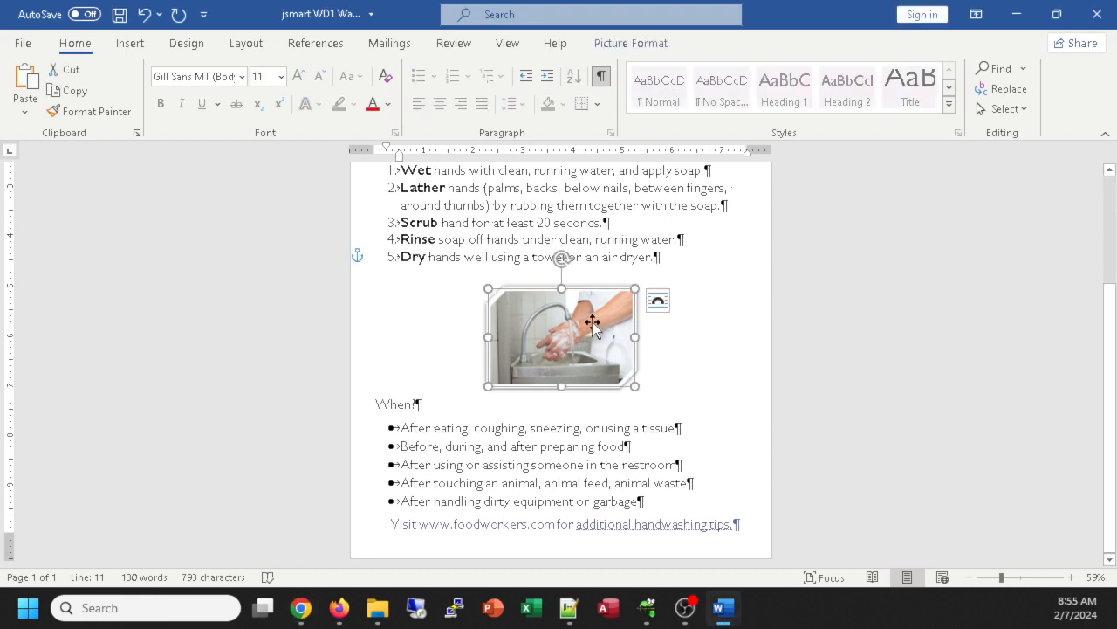
{"action": "left_click", "coordinate": [637, 42]}
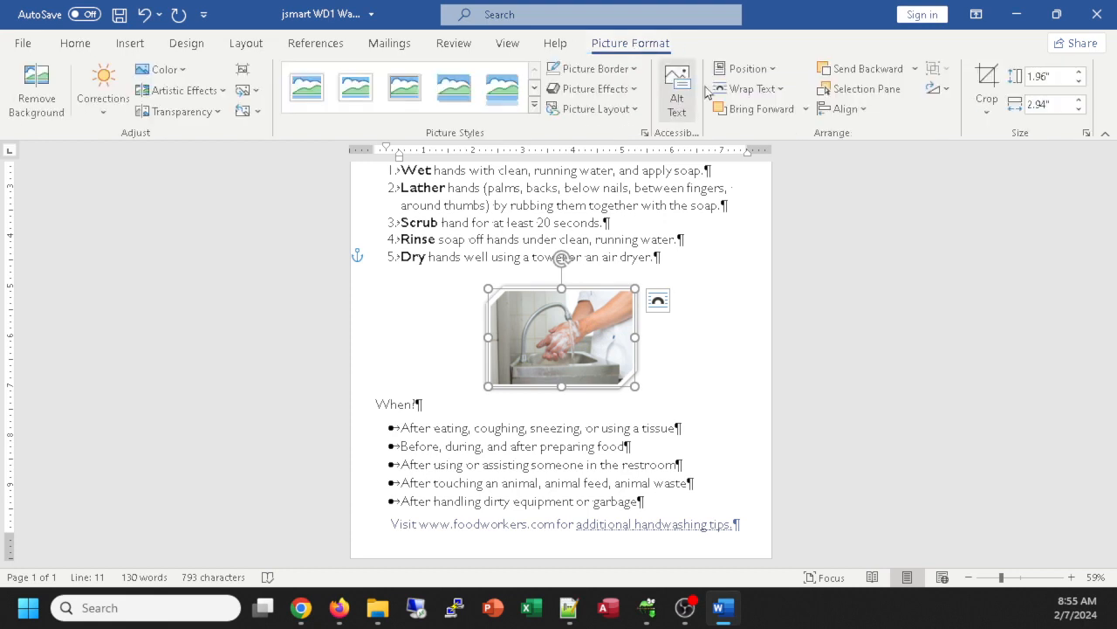
{"action": "left_click", "coordinate": [635, 89]}
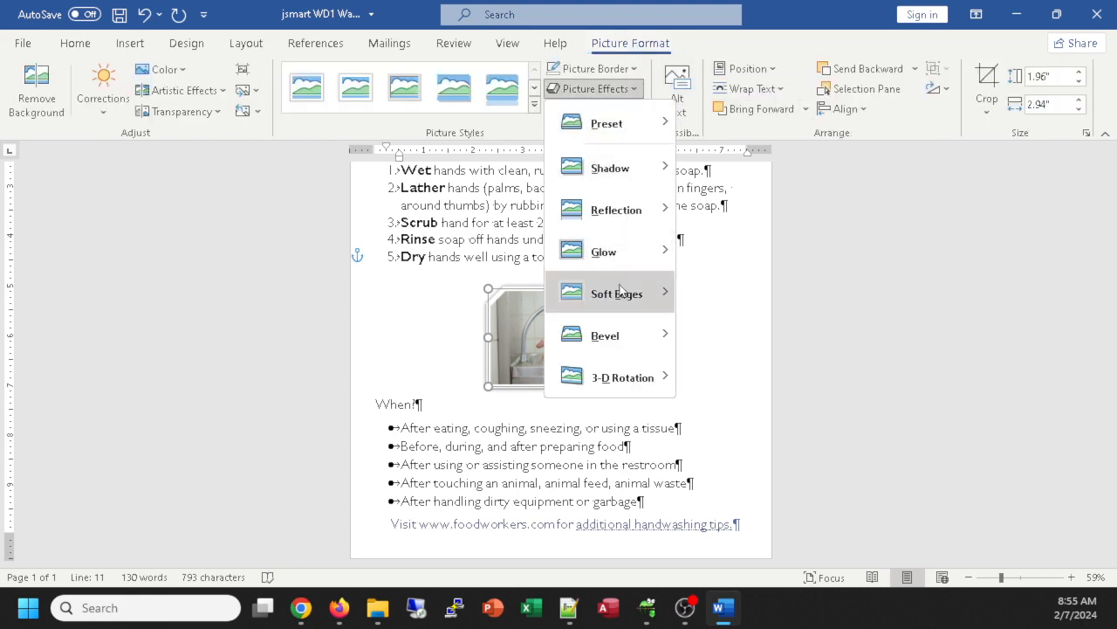
{"action": "mouse_move", "coordinate": [625, 178]}
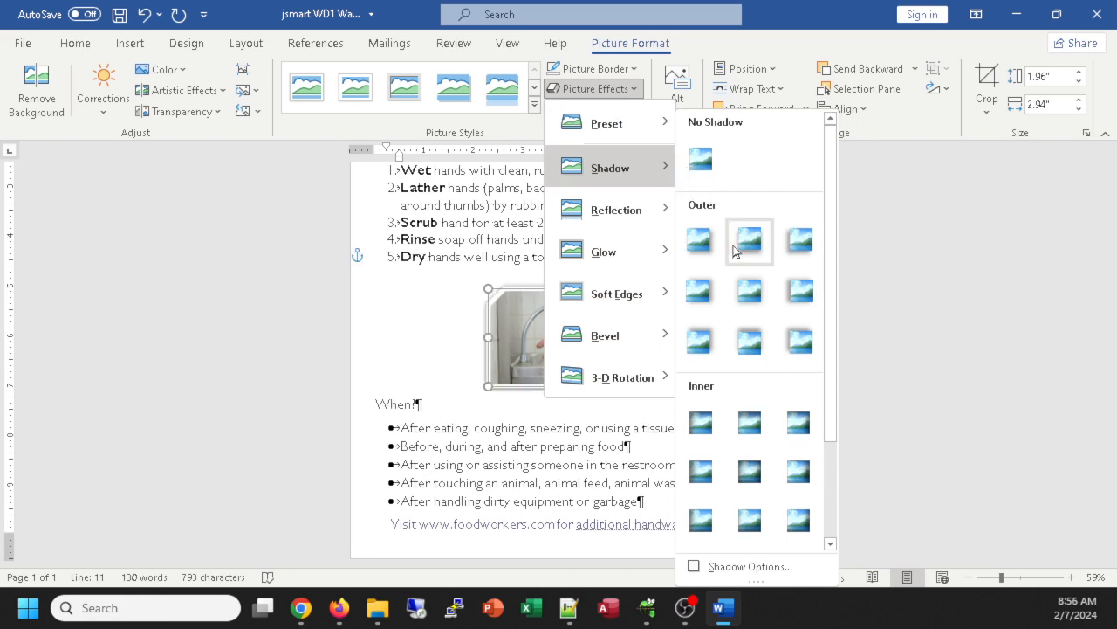
{"action": "scroll", "coordinate": [742, 419], "scroll_direction": "down", "scroll_amount": 3}
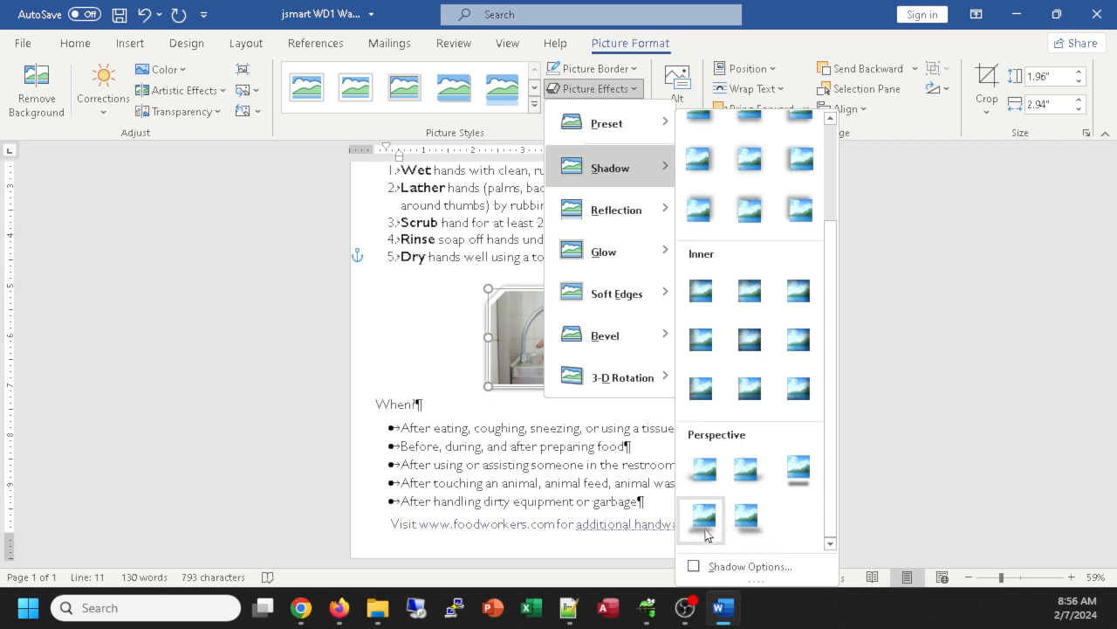
{"action": "left_click", "coordinate": [704, 474]}
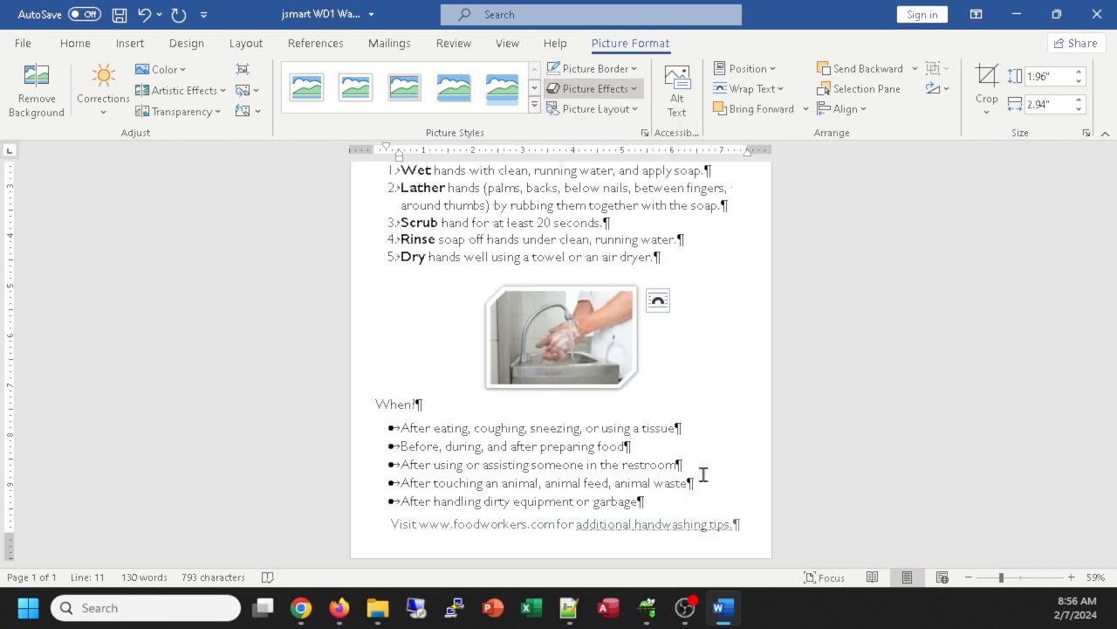
{"action": "left_click", "coordinate": [607, 90]}
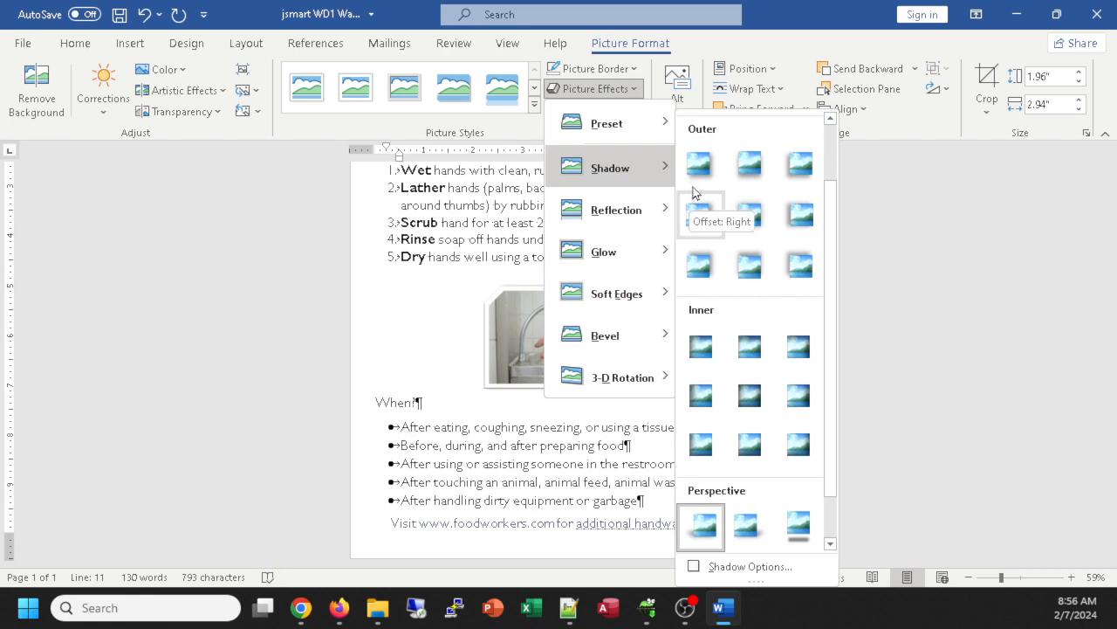
{"action": "scroll", "coordinate": [740, 395], "scroll_direction": "down", "scroll_amount": 1}
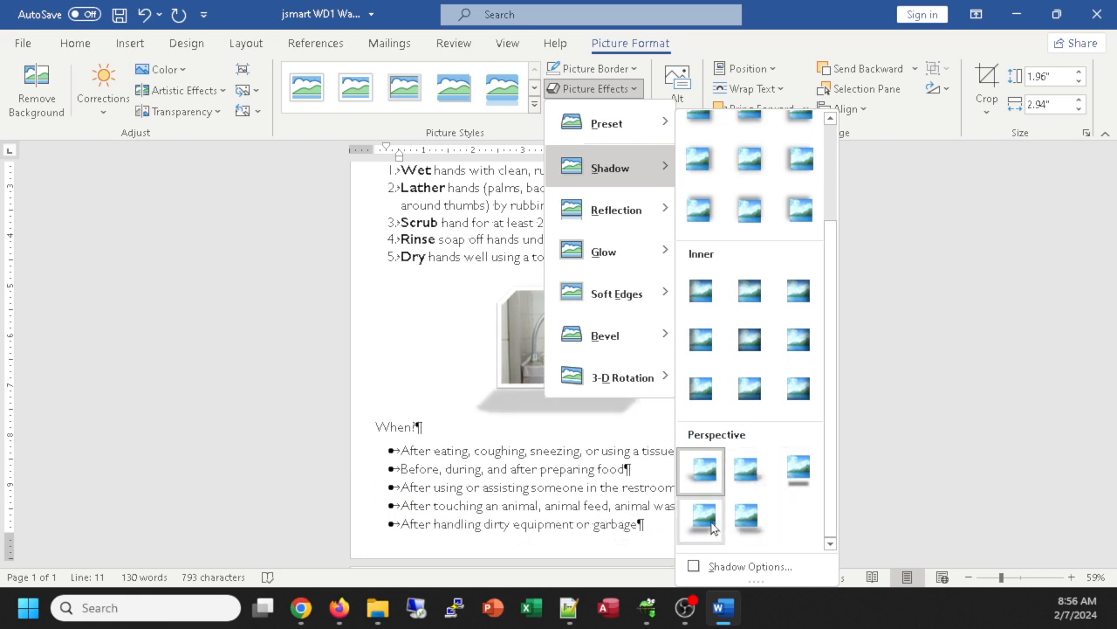
{"action": "key", "text": "Escape"}
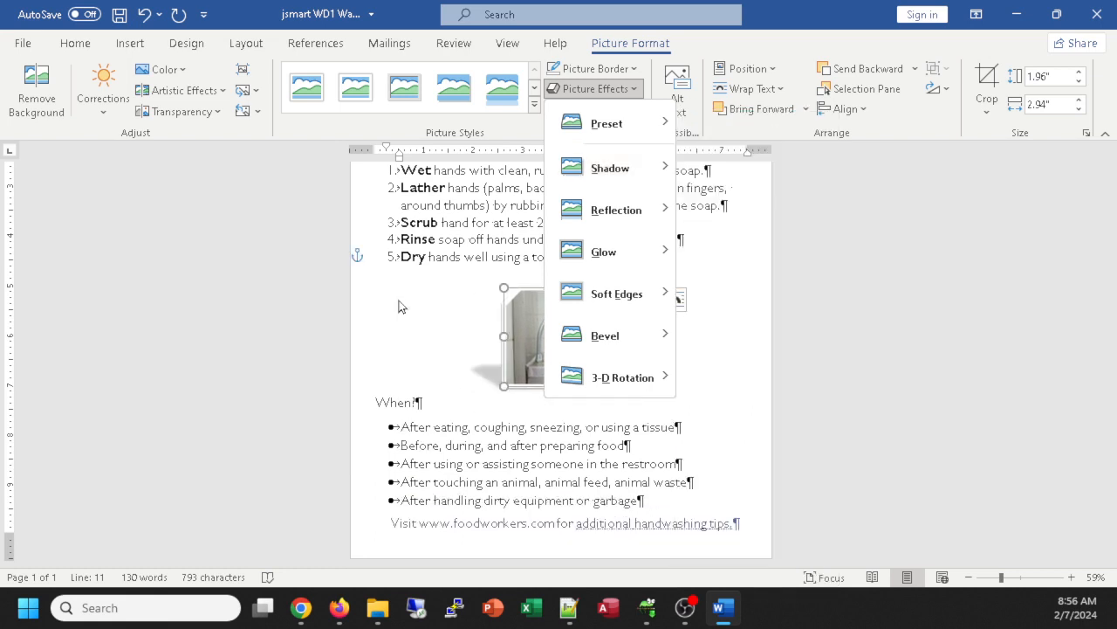
{"action": "key", "text": "Escape"}
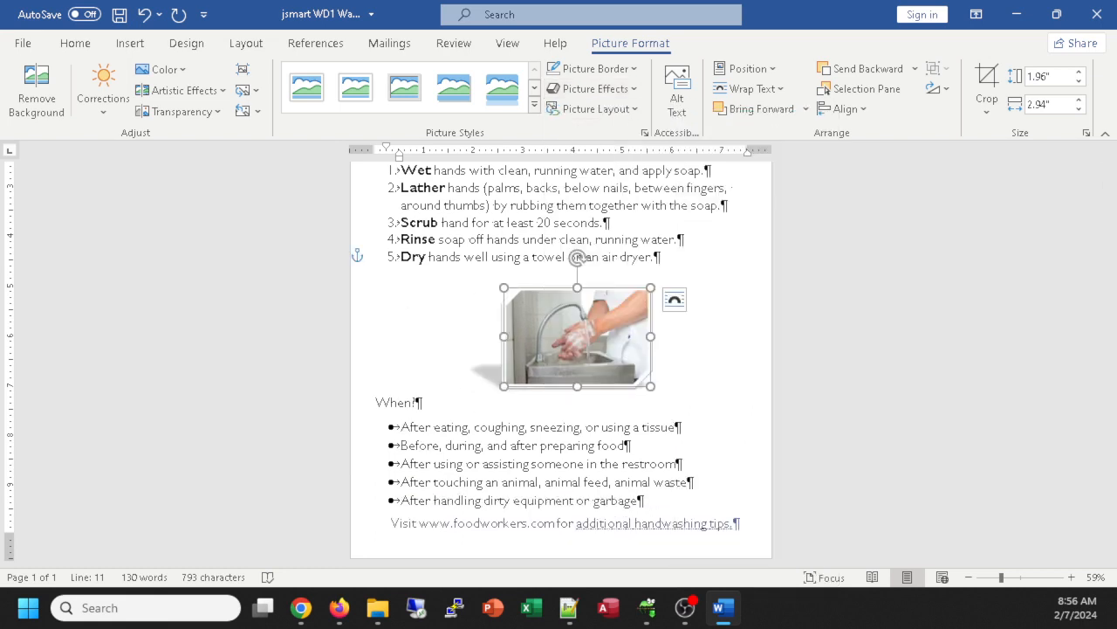
{"action": "key", "text": "alt+Tab"}
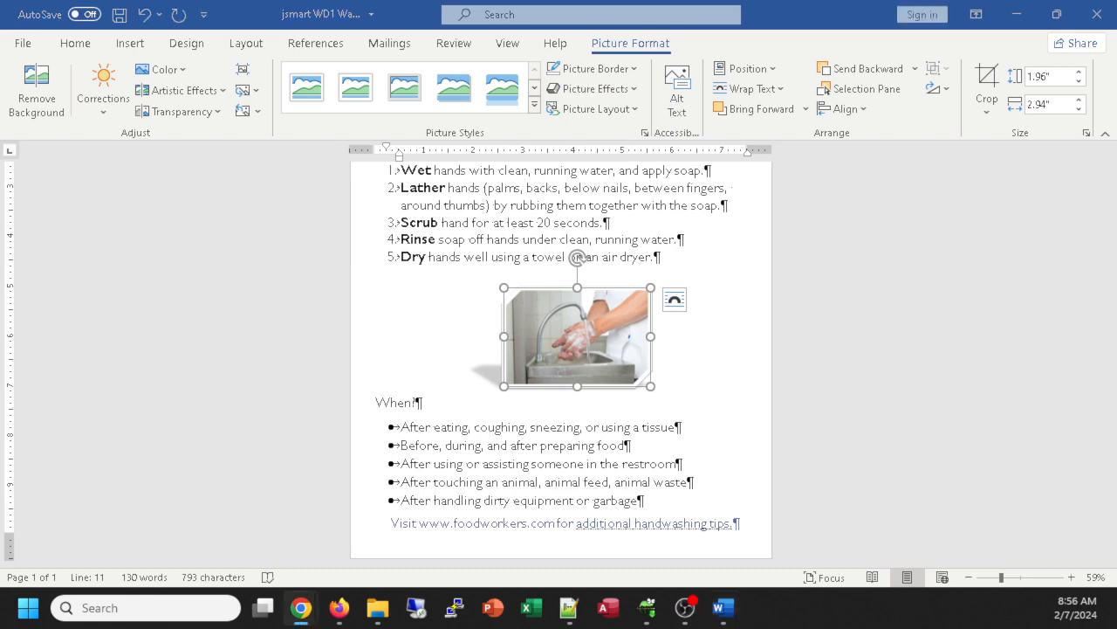
{"action": "scroll", "coordinate": [609, 305], "scroll_direction": "down", "scroll_amount": 3, "text": "ctrl"}
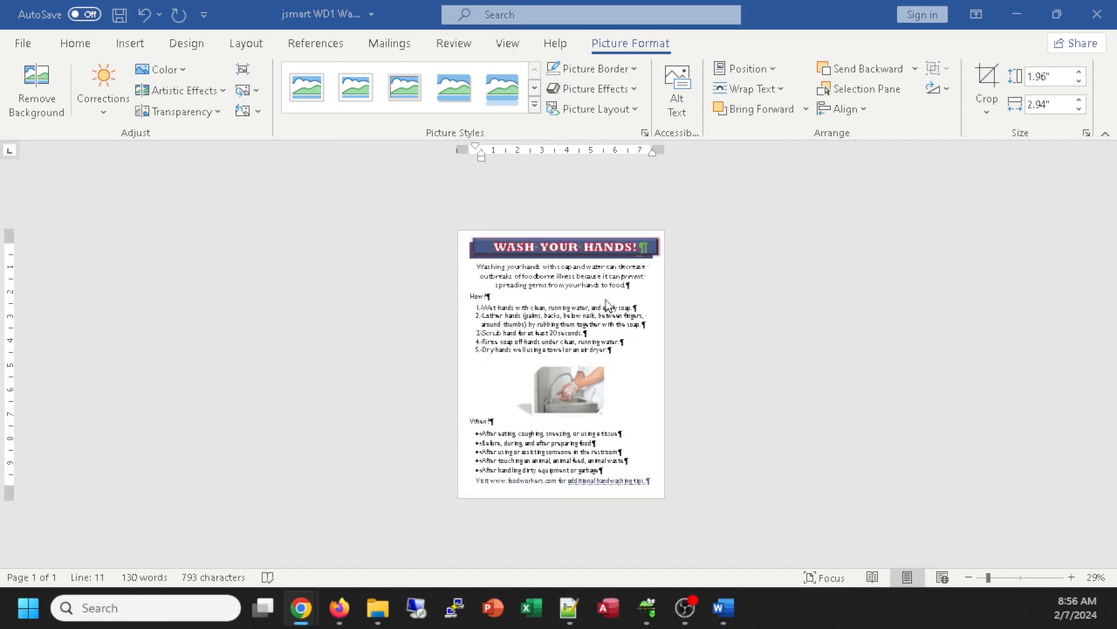
{"action": "scroll", "coordinate": [609, 305], "scroll_direction": "up", "scroll_amount": 1, "text": "ctrl"}
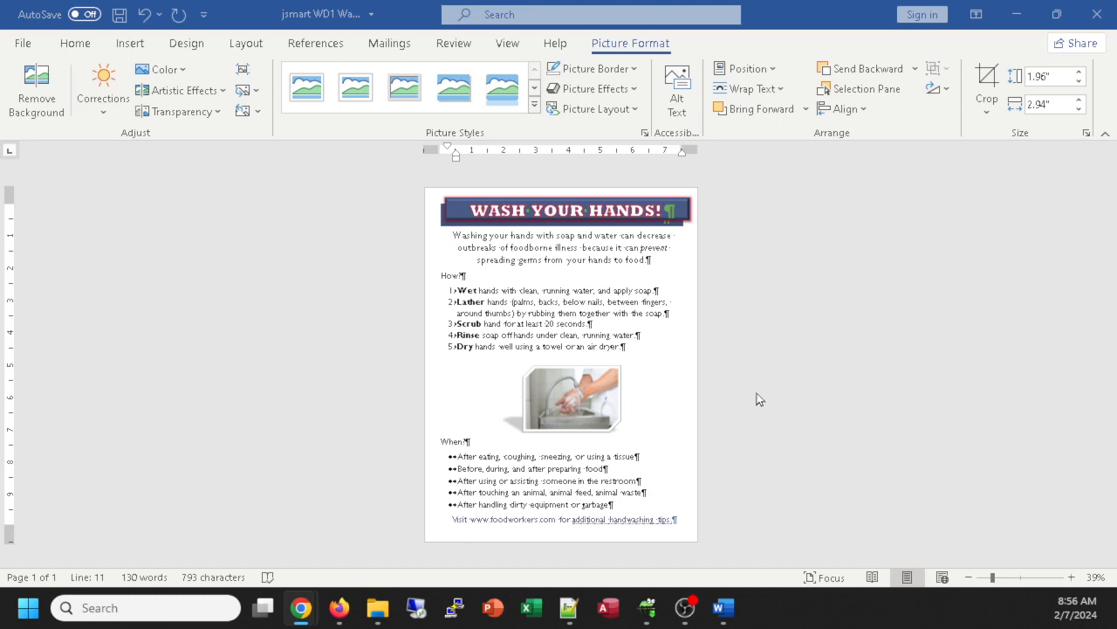
{"action": "scroll", "coordinate": [756, 399], "scroll_direction": "up", "scroll_amount": 6, "text": "ctrl"}
{"action": "scroll", "coordinate": [746, 331], "scroll_direction": "up", "scroll_amount": 3}
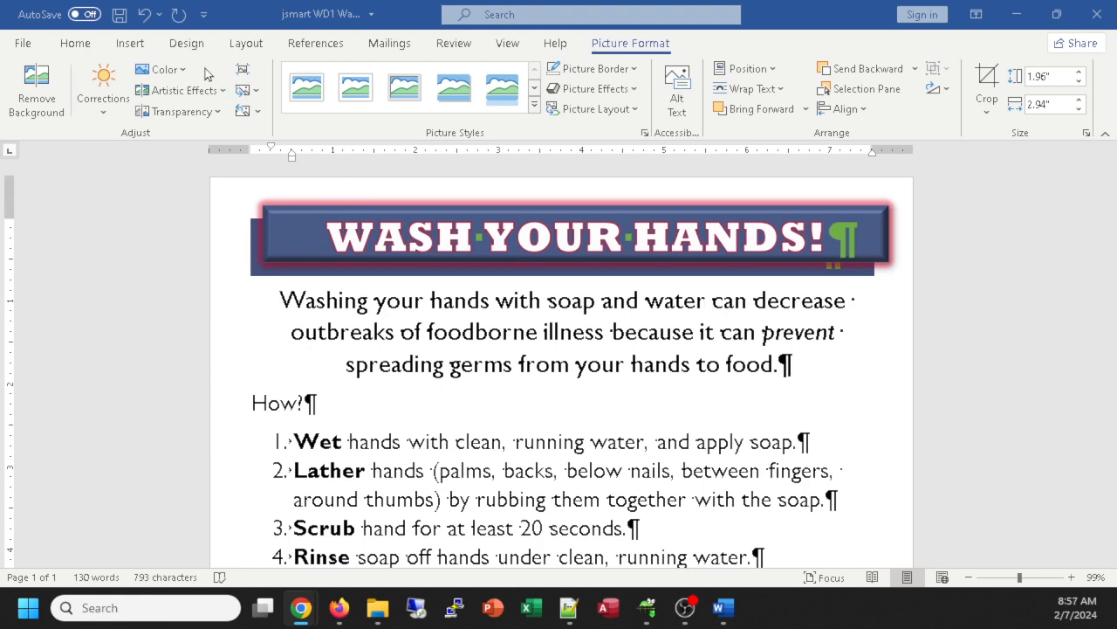
Step: Switch the flyer's theme colours to Blue II, turning the title banner green with white text
{"action": "left_click", "coordinate": [187, 44]}
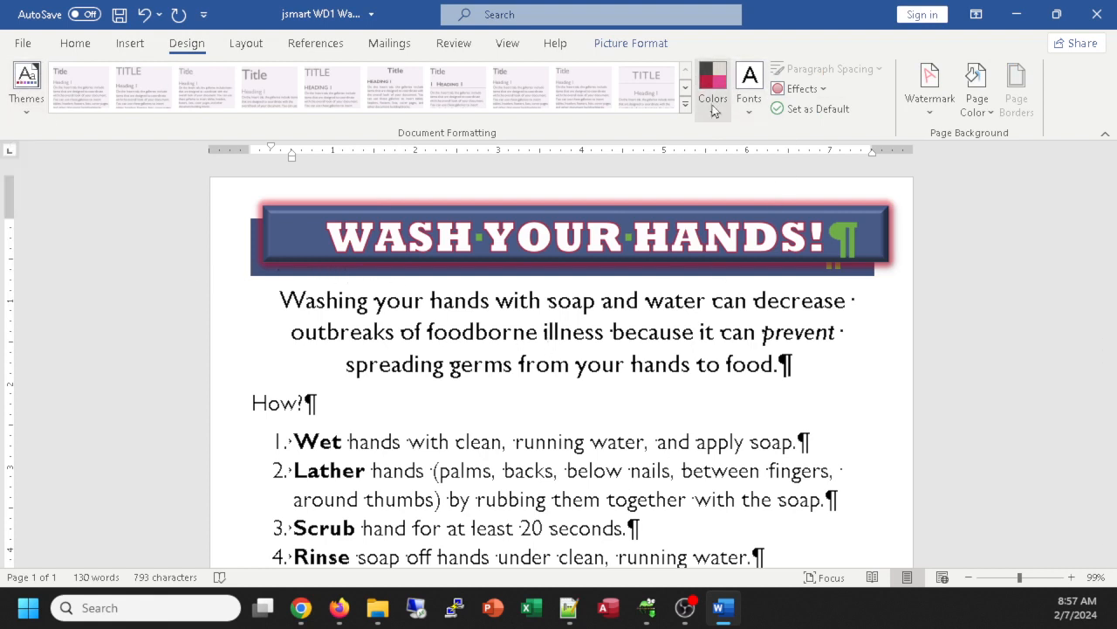
{"action": "left_click", "coordinate": [17, 87]}
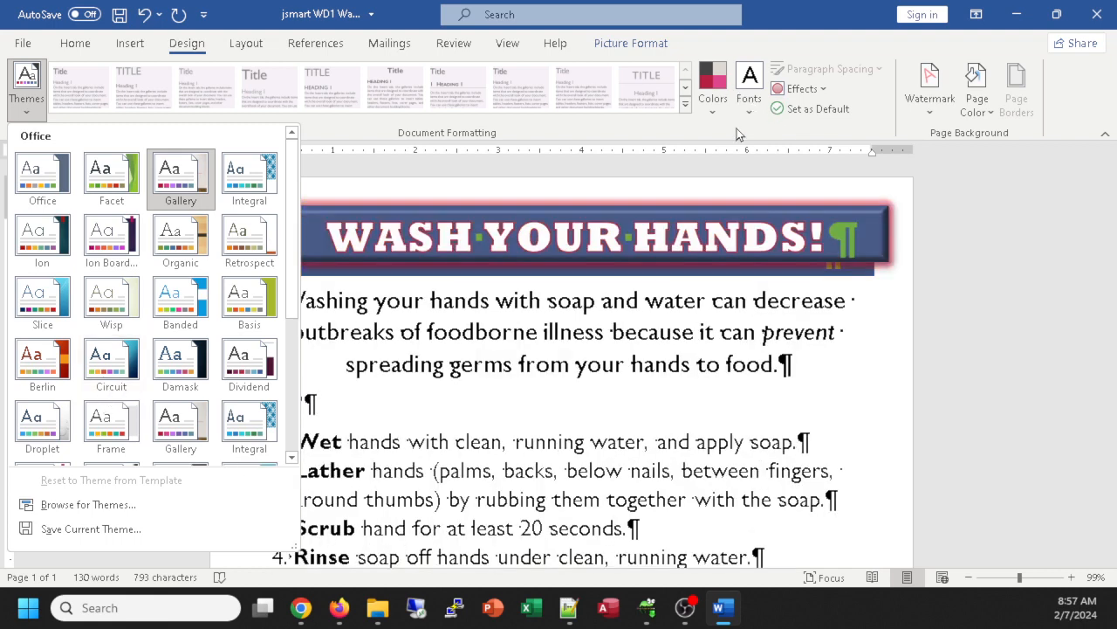
{"action": "left_click", "coordinate": [737, 129]}
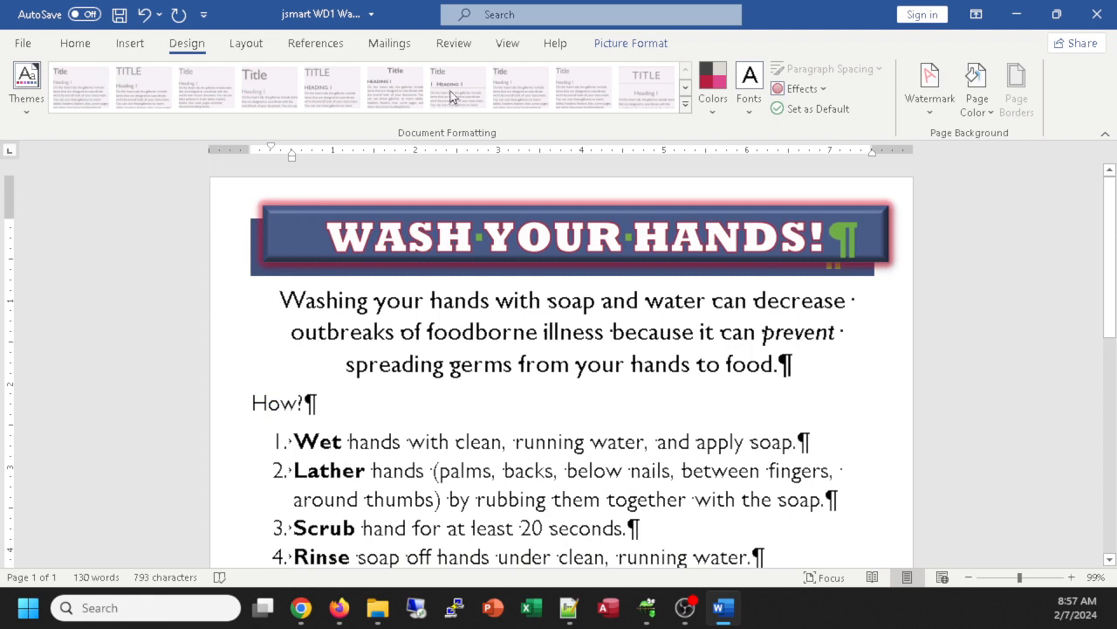
{"action": "left_click", "coordinate": [721, 98]}
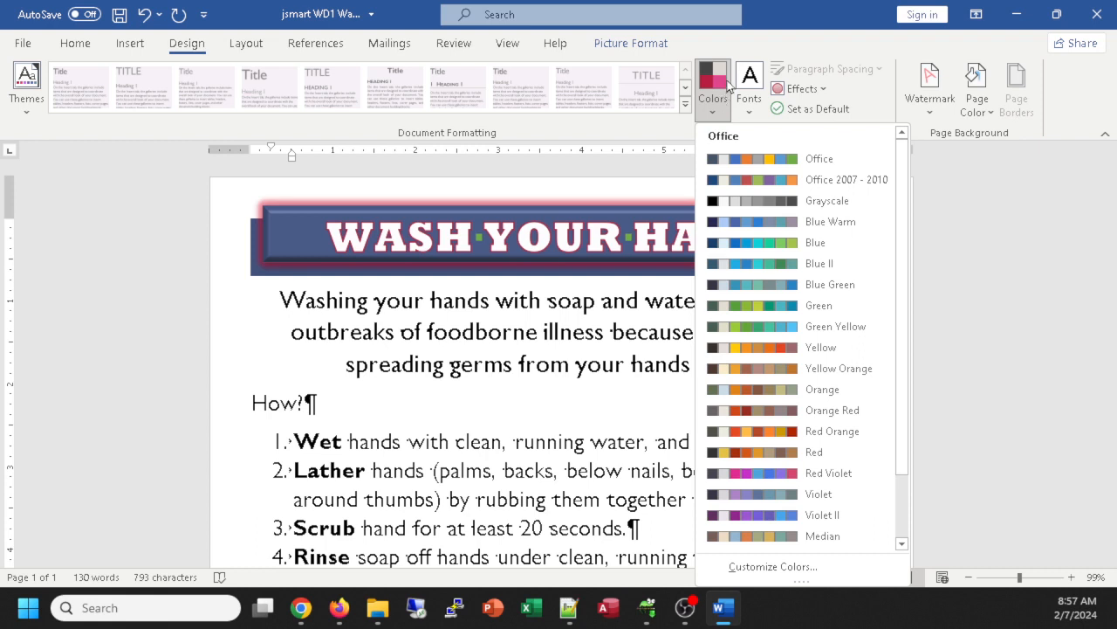
{"action": "left_click_drag", "start_coordinate": [898, 226], "coordinate": [907, 284]}
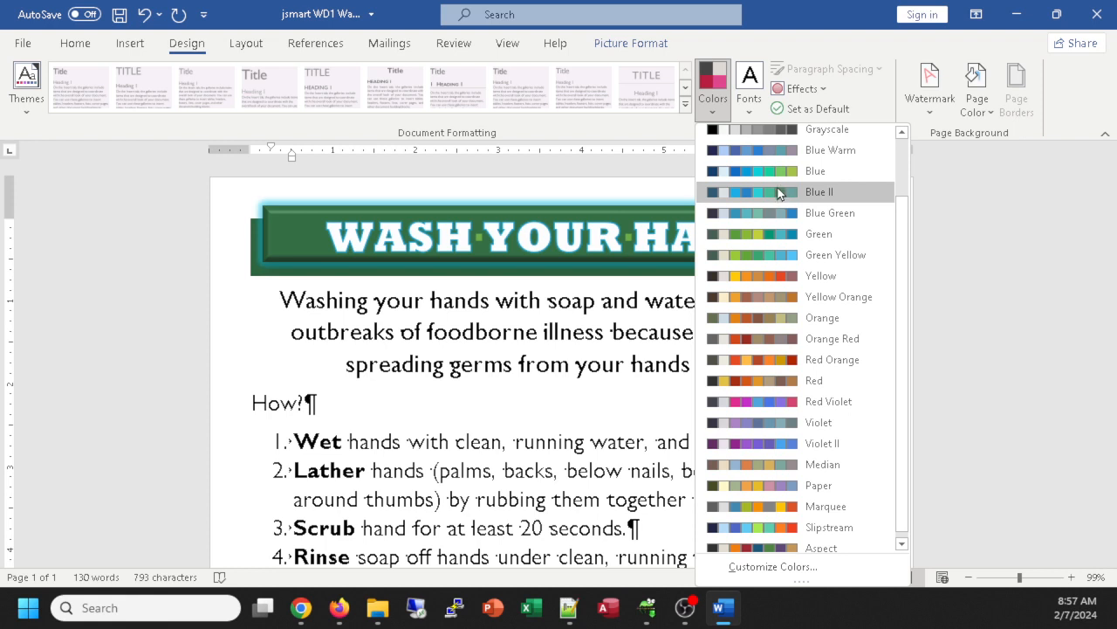
{"action": "left_click", "coordinate": [777, 192]}
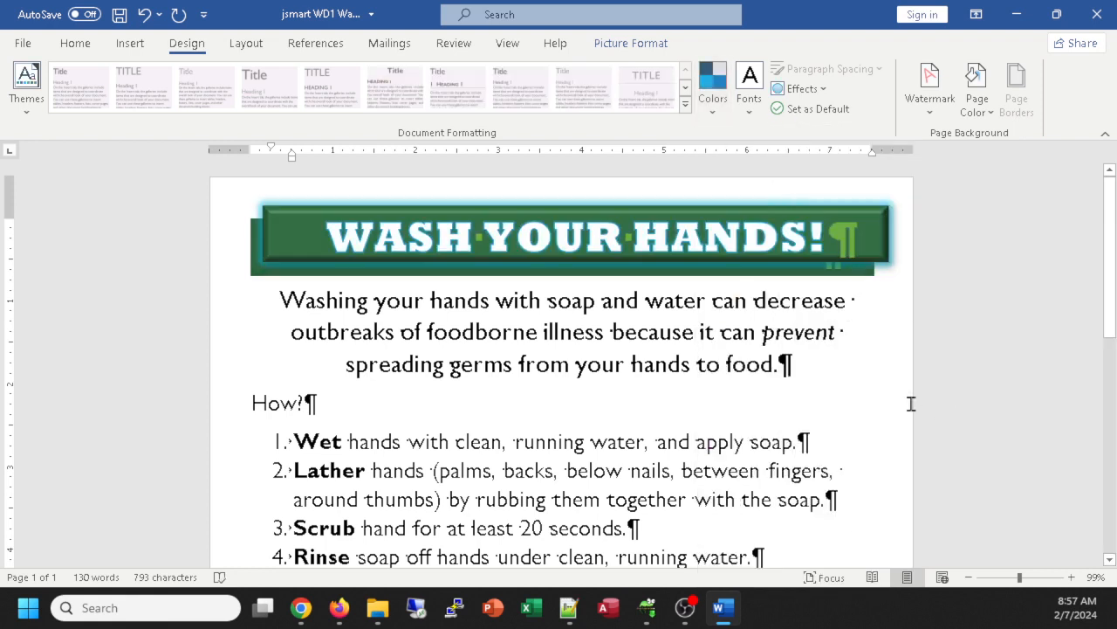
Step: Nudge the WASH YOUR HANDS! banner, then undo the move so it stays put
{"action": "scroll", "coordinate": [870, 412], "scroll_direction": "down", "scroll_amount": 5}
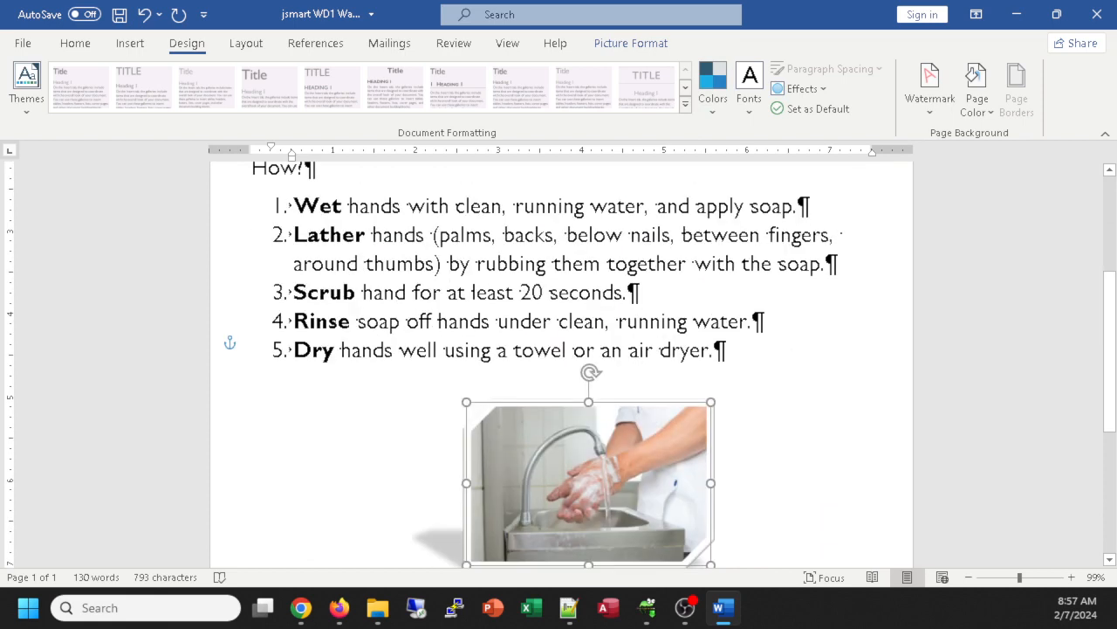
{"action": "scroll", "coordinate": [868, 411], "scroll_direction": "down", "scroll_amount": 2}
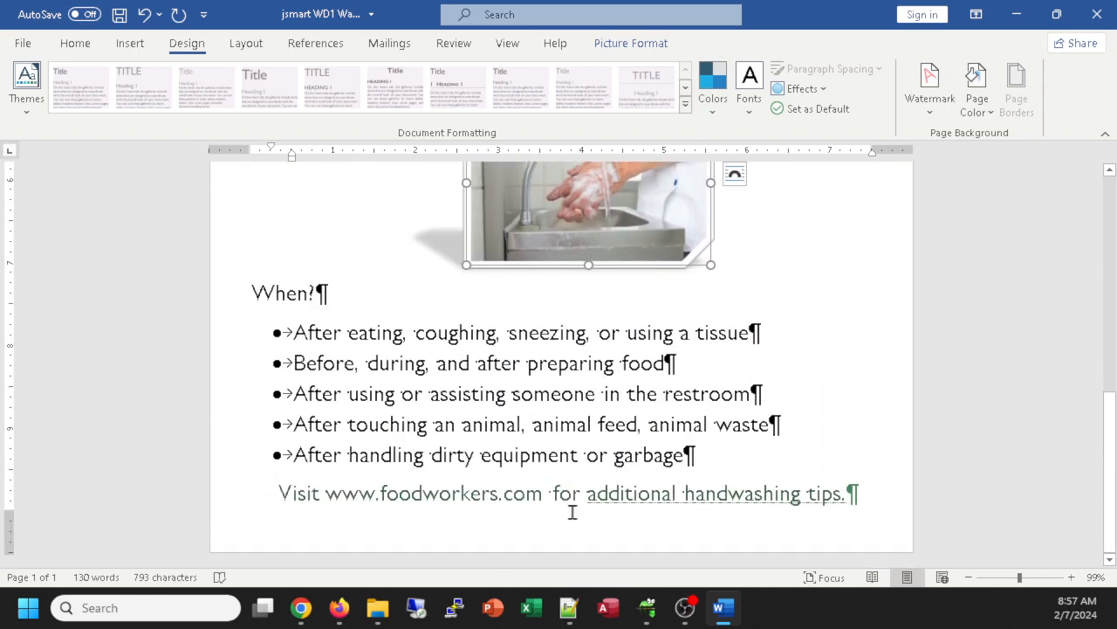
{"action": "scroll", "coordinate": [686, 479], "scroll_direction": "up", "scroll_amount": 7}
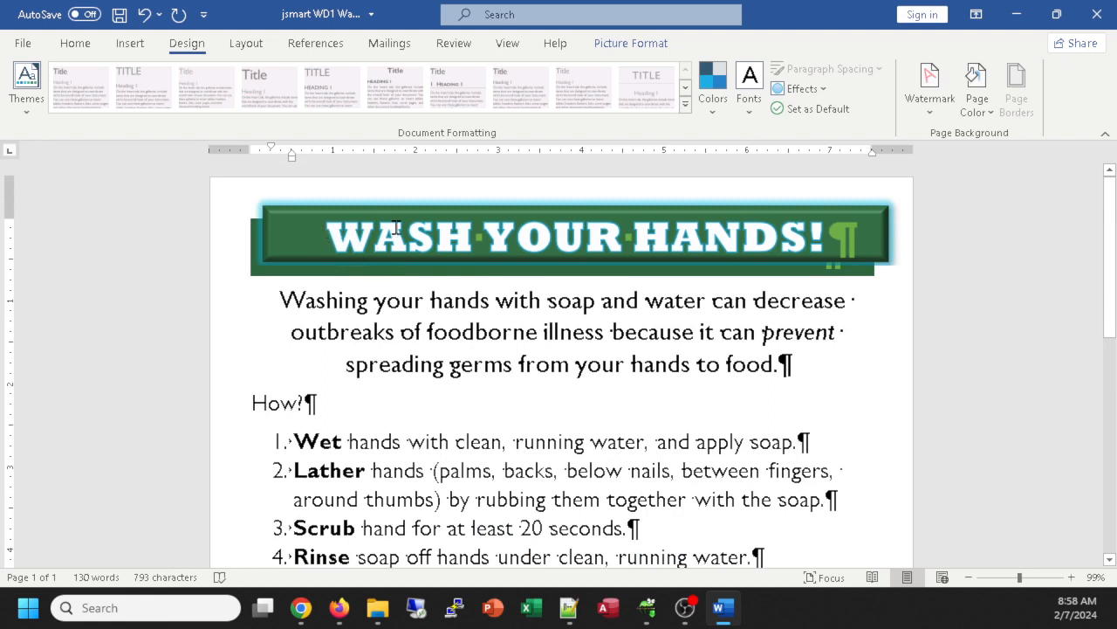
{"action": "mouse_move", "coordinate": [831, 210]}
{"action": "left_mouse_down"}
{"action": "mouse_move", "coordinate": [803, 225]}
{"action": "mouse_move", "coordinate": [844, 186]}
{"action": "mouse_move", "coordinate": [821, 217]}
{"action": "left_mouse_up"}
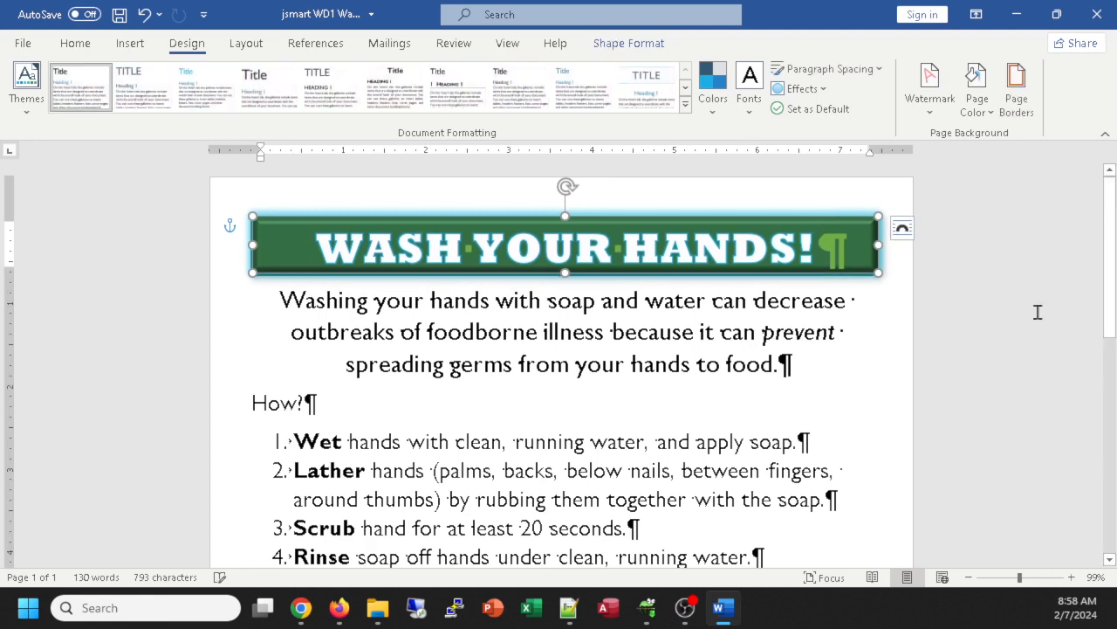
{"action": "left_click", "coordinate": [1020, 333]}
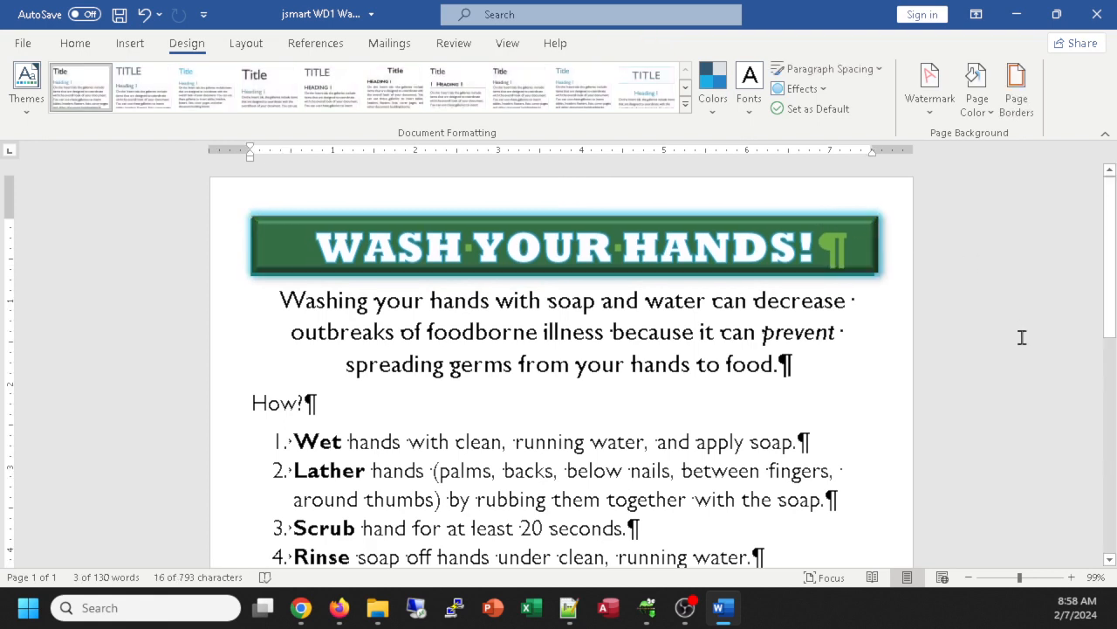
{"action": "left_click", "coordinate": [846, 229]}
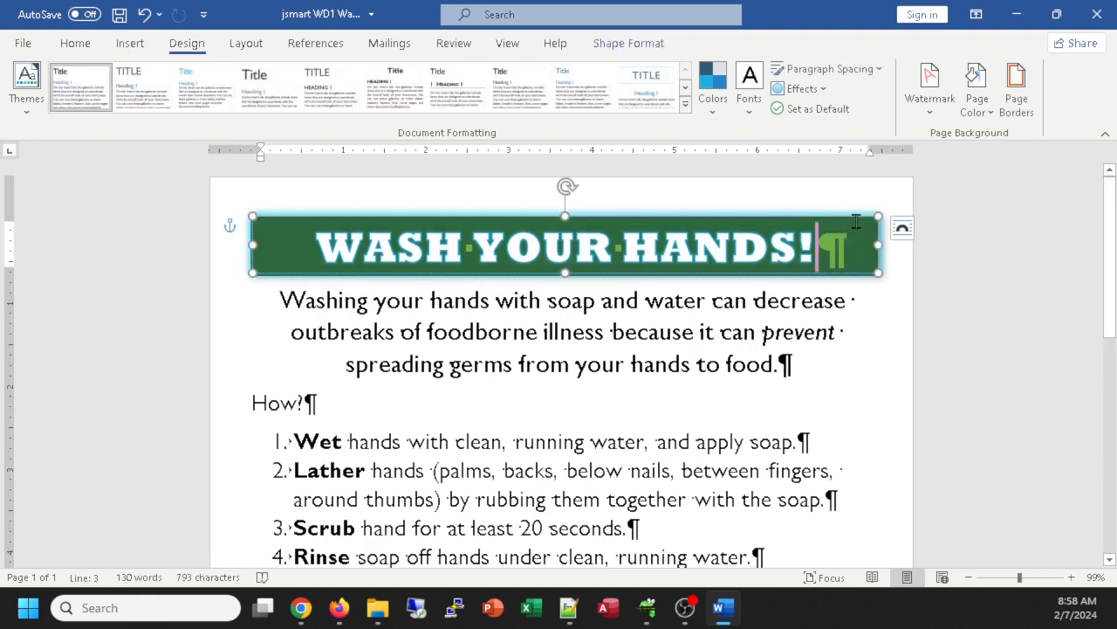
{"action": "left_click_drag", "start_coordinate": [849, 220], "coordinate": [848, 223]}
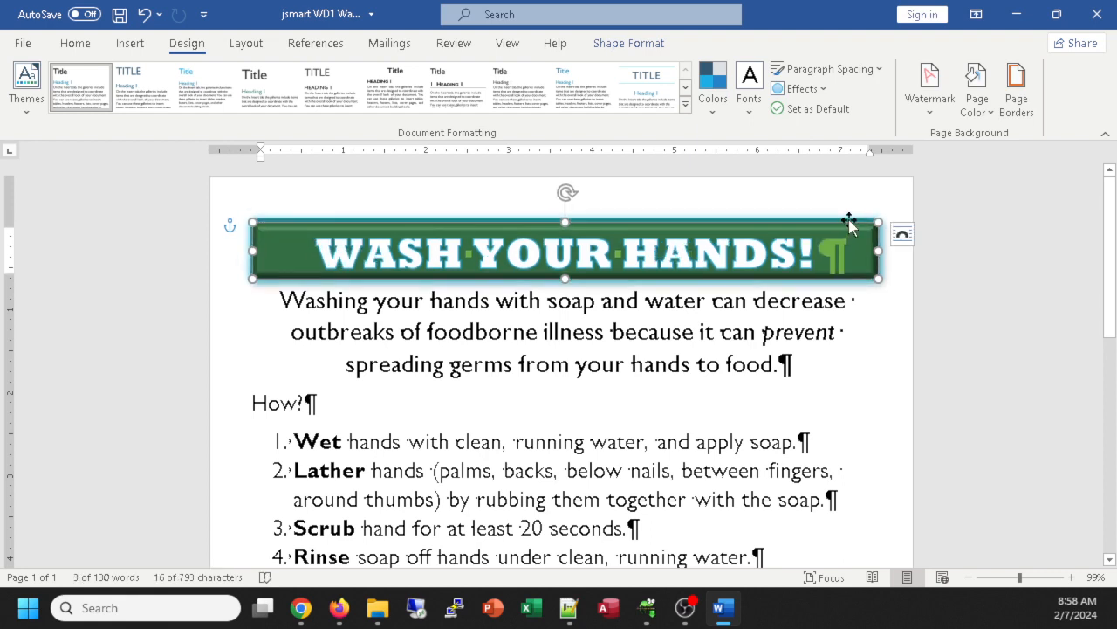
{"action": "key", "text": "ctrl+z"}
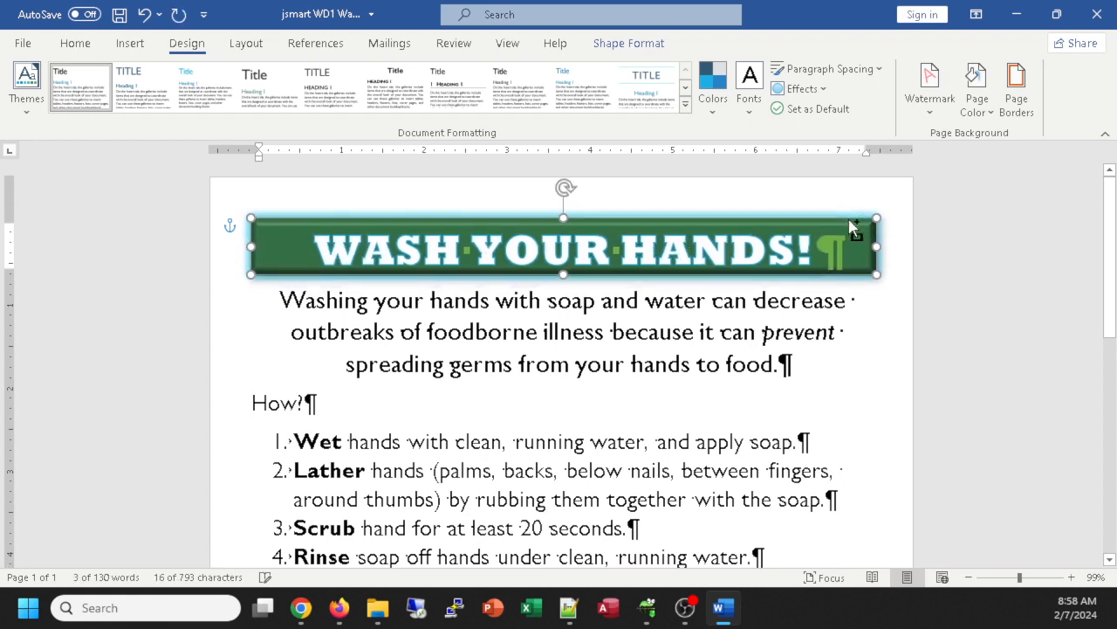
{"action": "key", "text": "ctrl+z"}
{"action": "key", "text": "ctrl+y"}
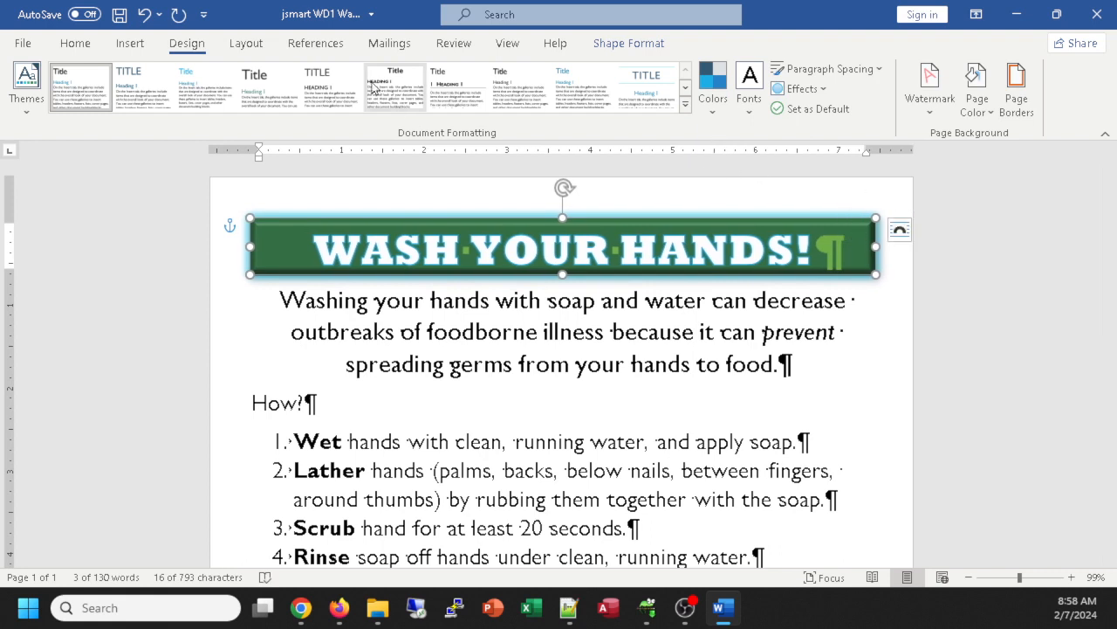
Step: Turn off the Show/Hide ¶ formatting marks so the flyer shows clean text
{"action": "left_click", "coordinate": [67, 45]}
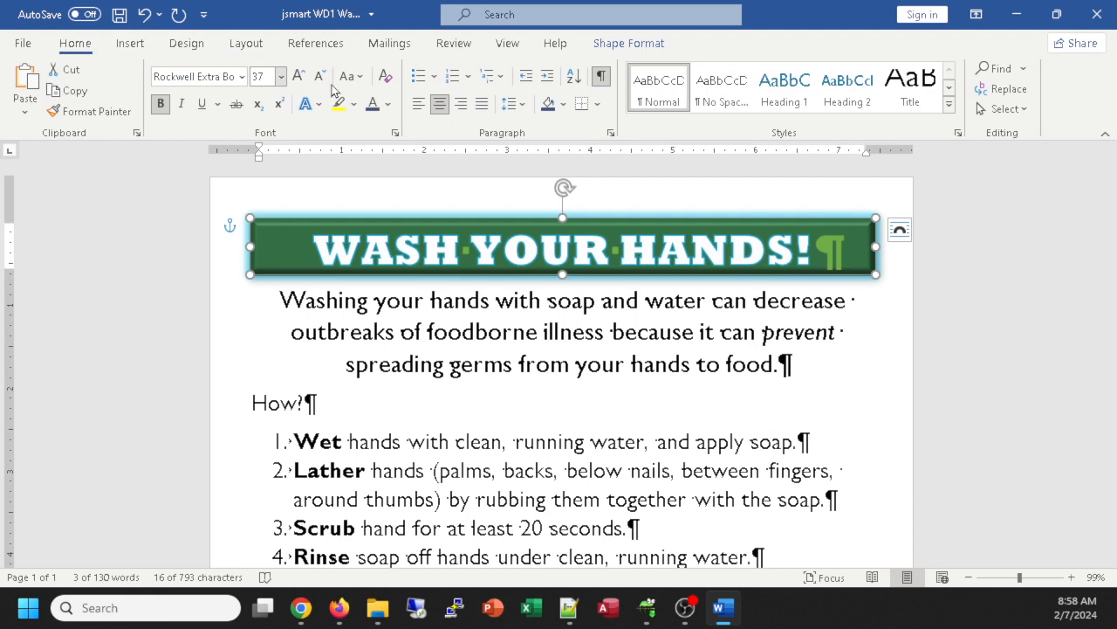
{"action": "left_click", "coordinate": [602, 77]}
{"action": "left_click", "coordinate": [875, 416]}
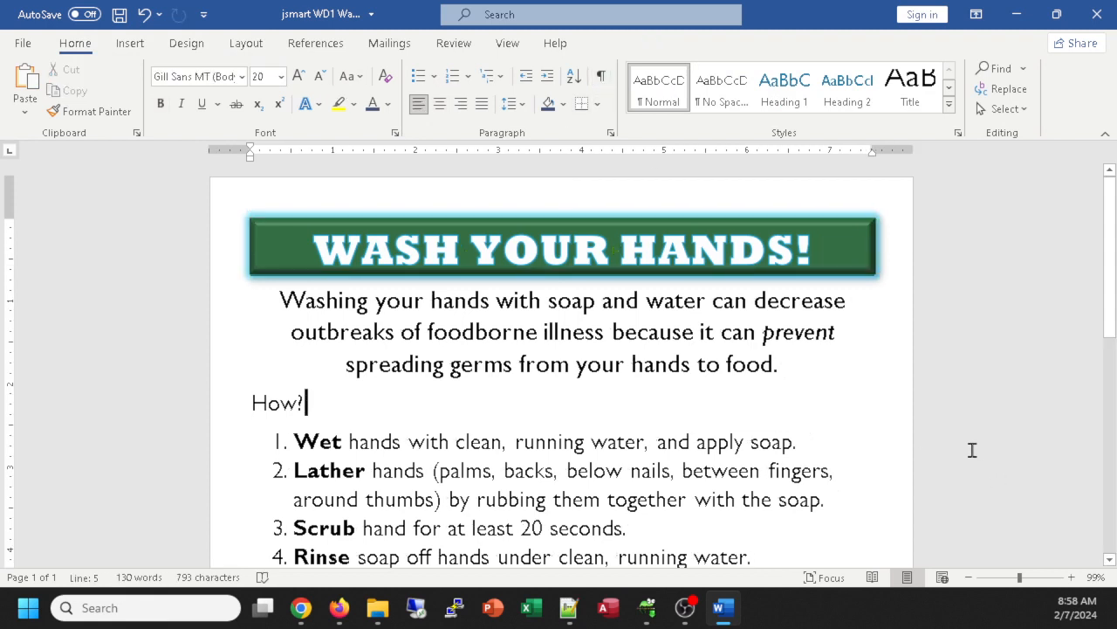
{"action": "scroll", "coordinate": [786, 337], "scroll_direction": "down", "scroll_amount": 10}
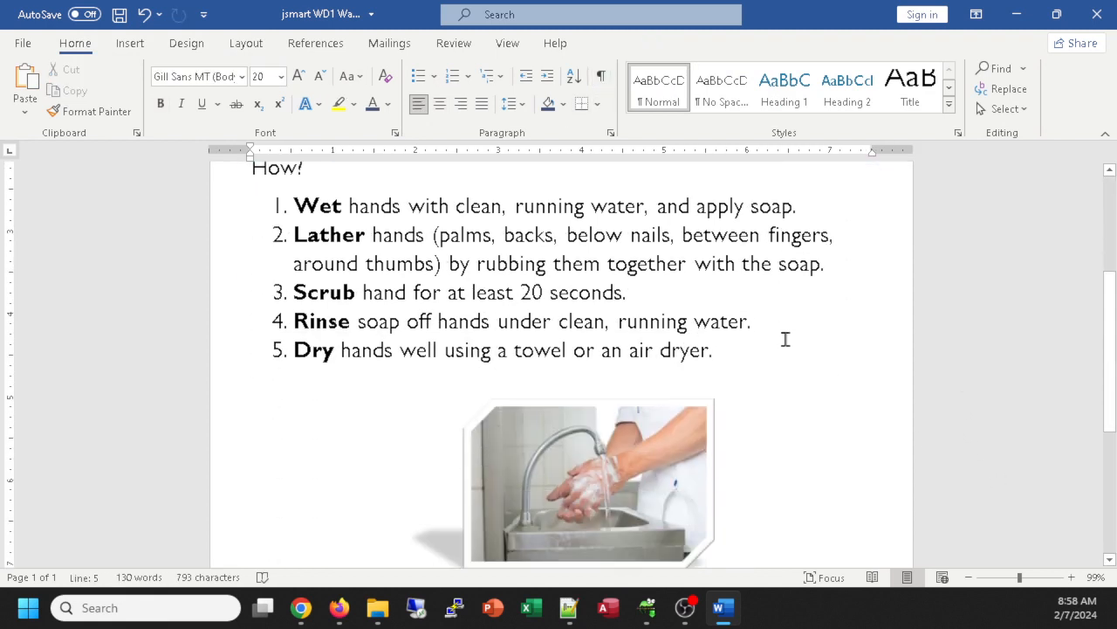
{"action": "scroll", "coordinate": [788, 330], "scroll_direction": "down", "scroll_amount": 2}
{"action": "scroll", "coordinate": [787, 330], "scroll_direction": "up", "scroll_amount": 8}
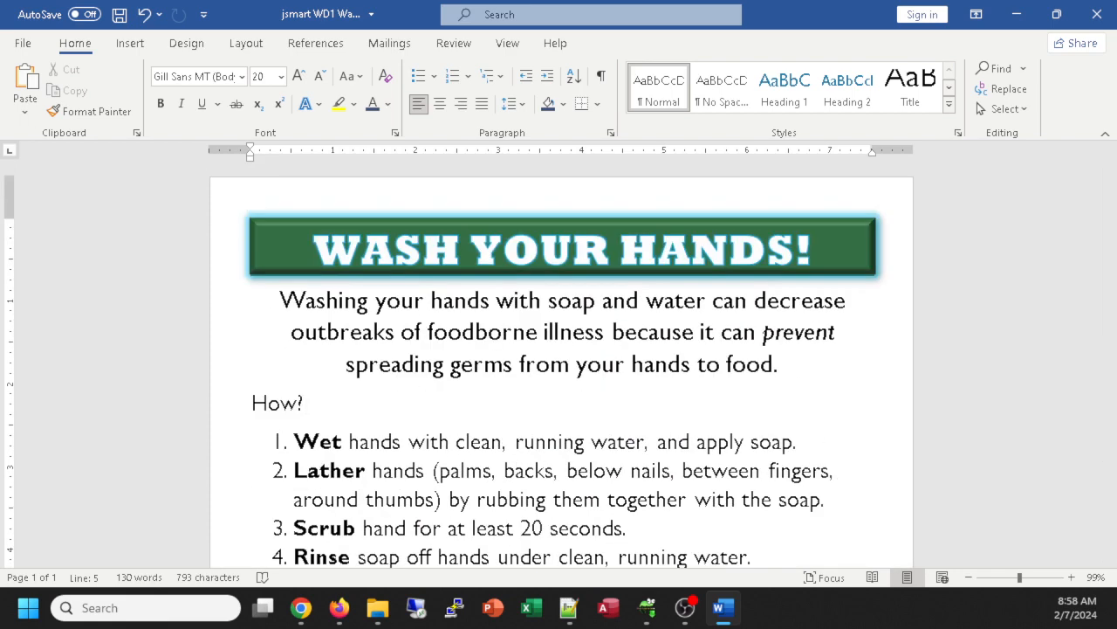
{"action": "key", "text": "alt+Tab"}
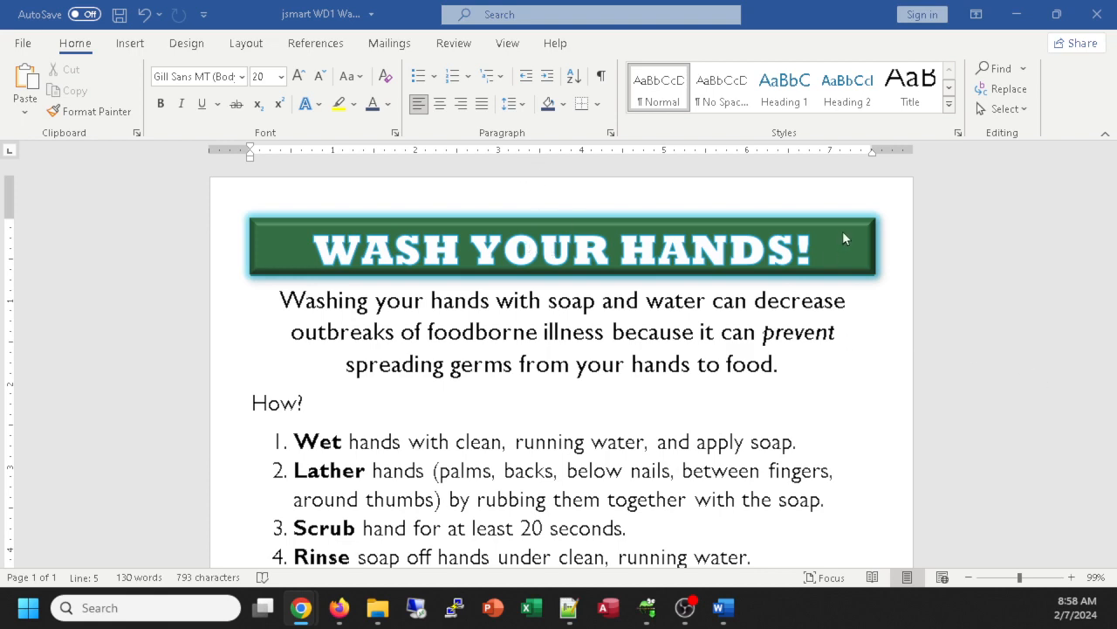
Step: Zoom out to 49% to see the whole flyer page and bring up the Design ribbon
{"action": "scroll", "coordinate": [1002, 329], "scroll_direction": "down", "scroll_amount": 5, "text": "ctrl"}
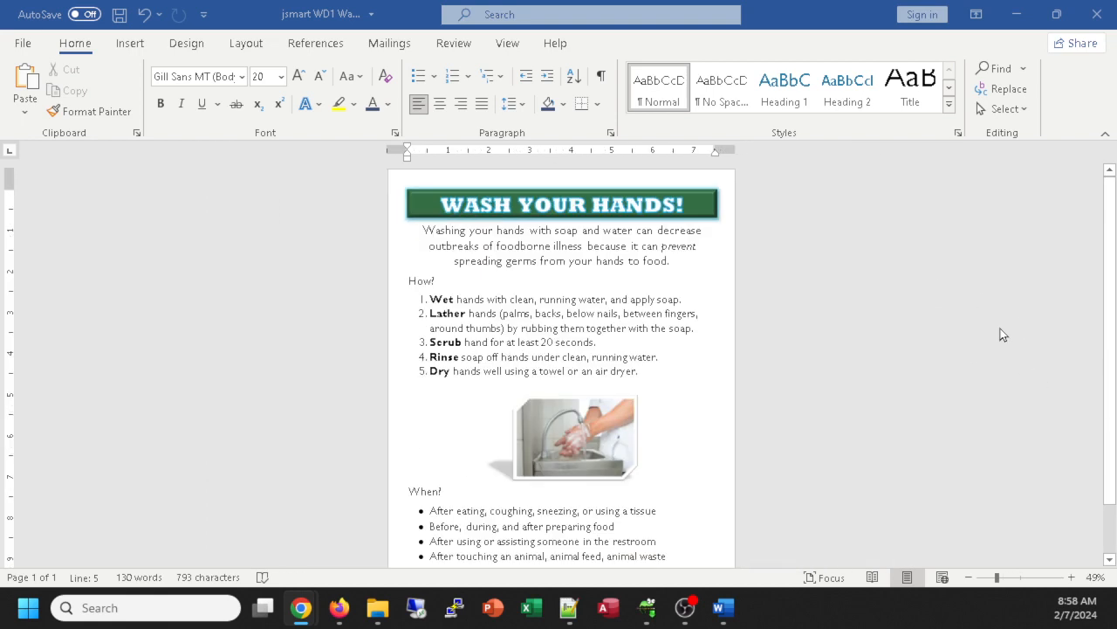
{"action": "scroll", "coordinate": [851, 298], "scroll_direction": "up", "scroll_amount": 2, "text": "ctrl"}
{"action": "scroll", "coordinate": [846, 293], "scroll_direction": "down", "scroll_amount": 2, "text": "ctrl"}
{"action": "scroll", "coordinate": [850, 284], "scroll_direction": "down", "scroll_amount": 1}
{"action": "scroll", "coordinate": [849, 285], "scroll_direction": "up", "scroll_amount": 1}
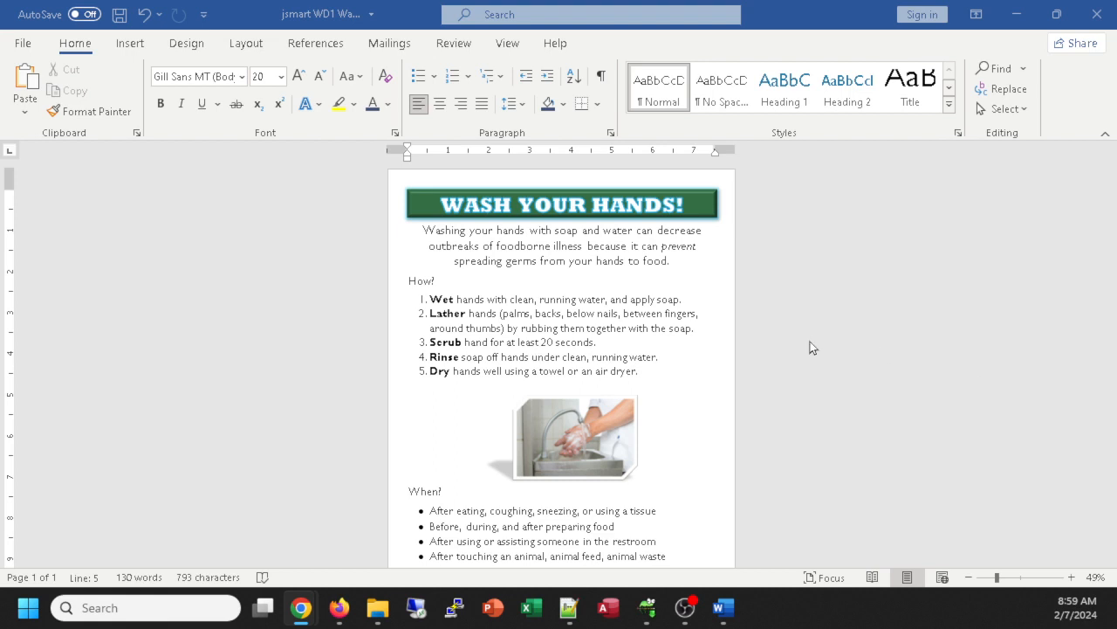
{"action": "left_click", "coordinate": [259, 49]}
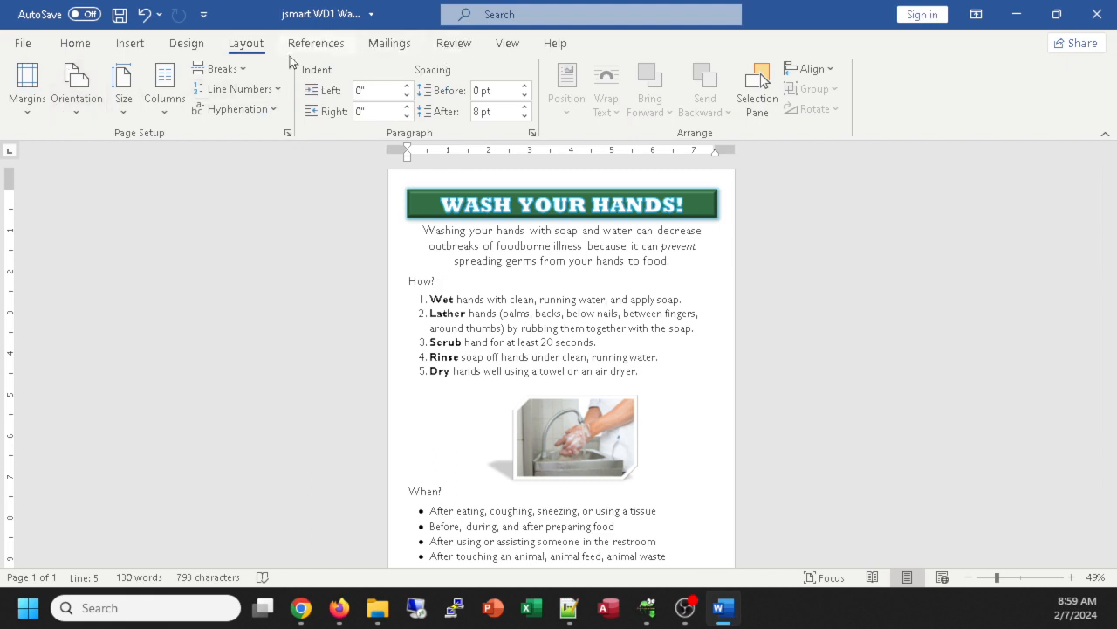
{"action": "left_click", "coordinate": [181, 45]}
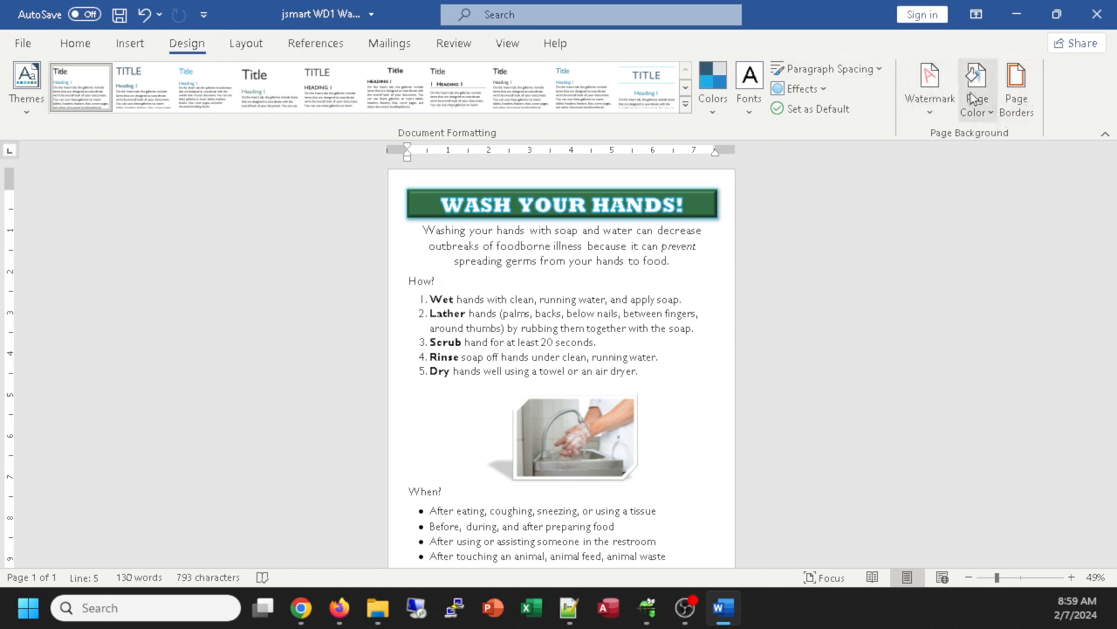
Step: Set a thick solid-line Box page border, 3 pt wide, for the whole document
{"action": "left_click", "coordinate": [1016, 77]}
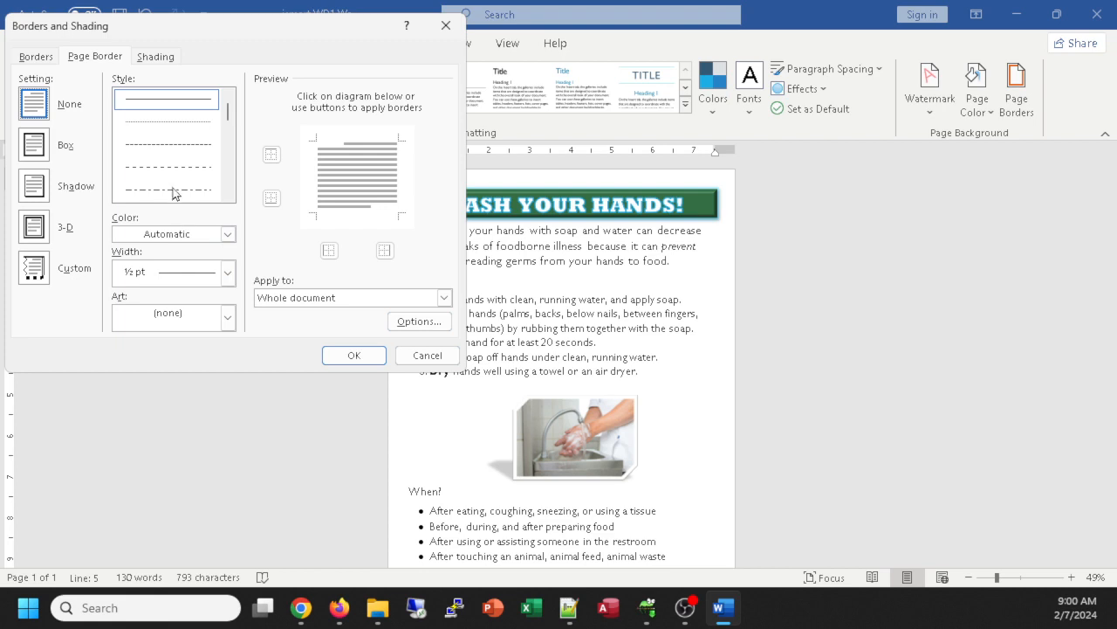
{"action": "scroll", "coordinate": [155, 171], "scroll_direction": "down", "scroll_amount": 2}
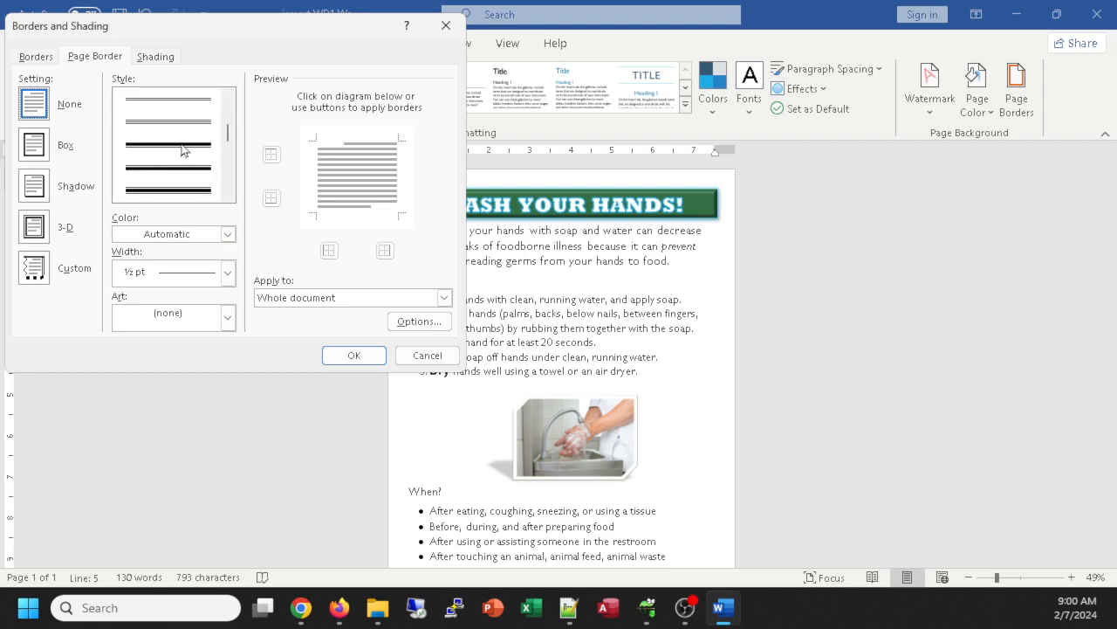
{"action": "scroll", "coordinate": [183, 152], "scroll_direction": "down", "scroll_amount": 3}
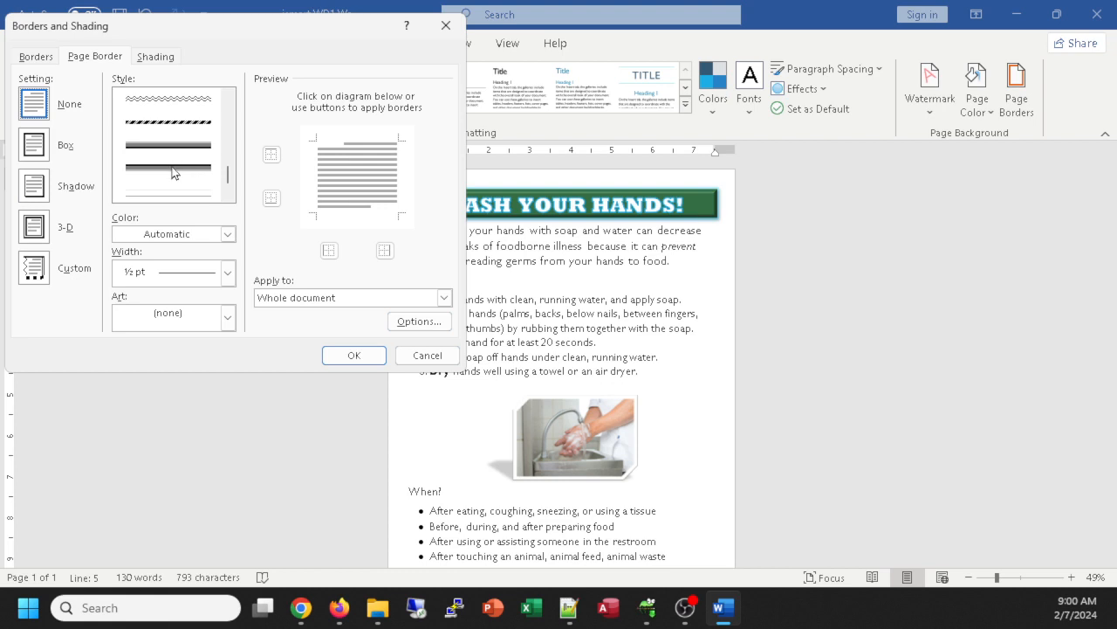
{"action": "left_click", "coordinate": [172, 172]}
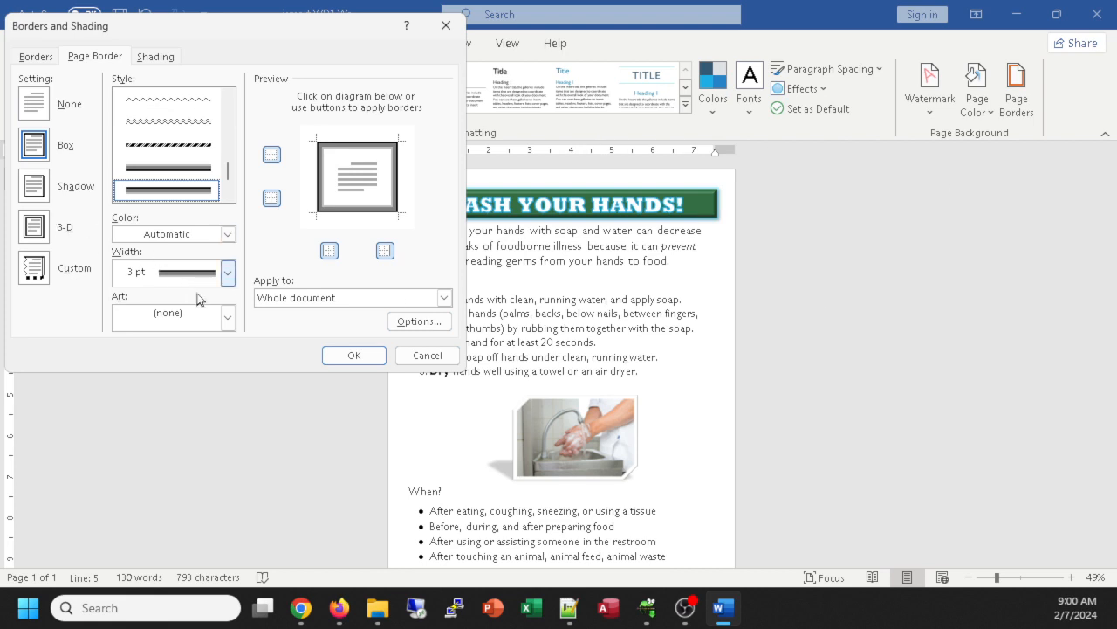
{"action": "left_click", "coordinate": [228, 238]}
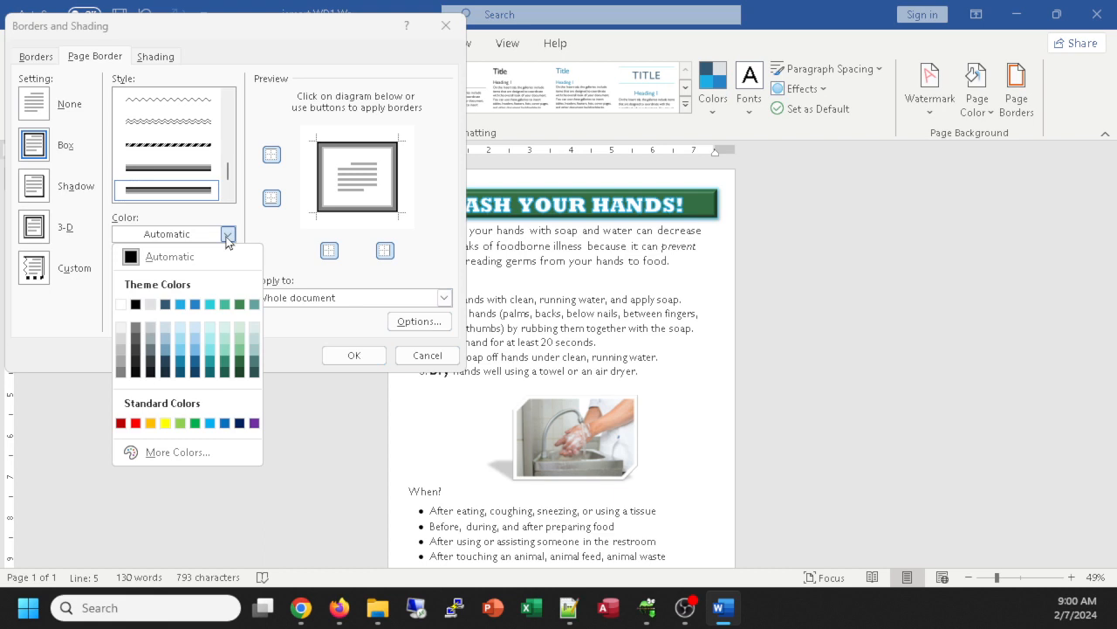
Step: Colour the 3 pt box border teal, keep 24 pt margins, and apply it to the page
{"action": "left_click", "coordinate": [210, 361]}
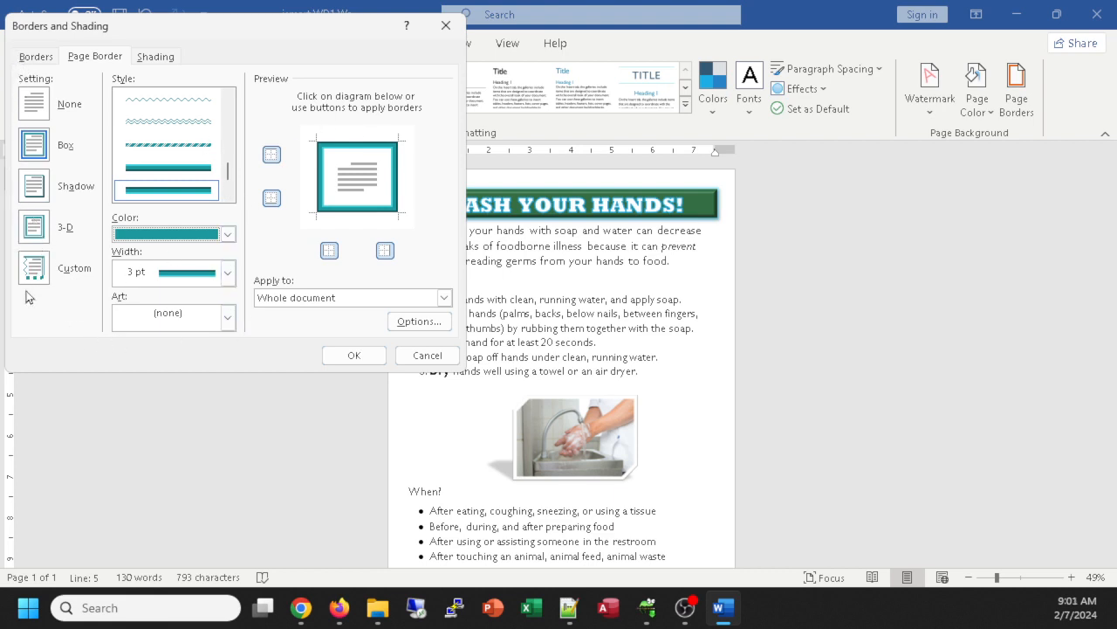
{"action": "left_click", "coordinate": [419, 322]}
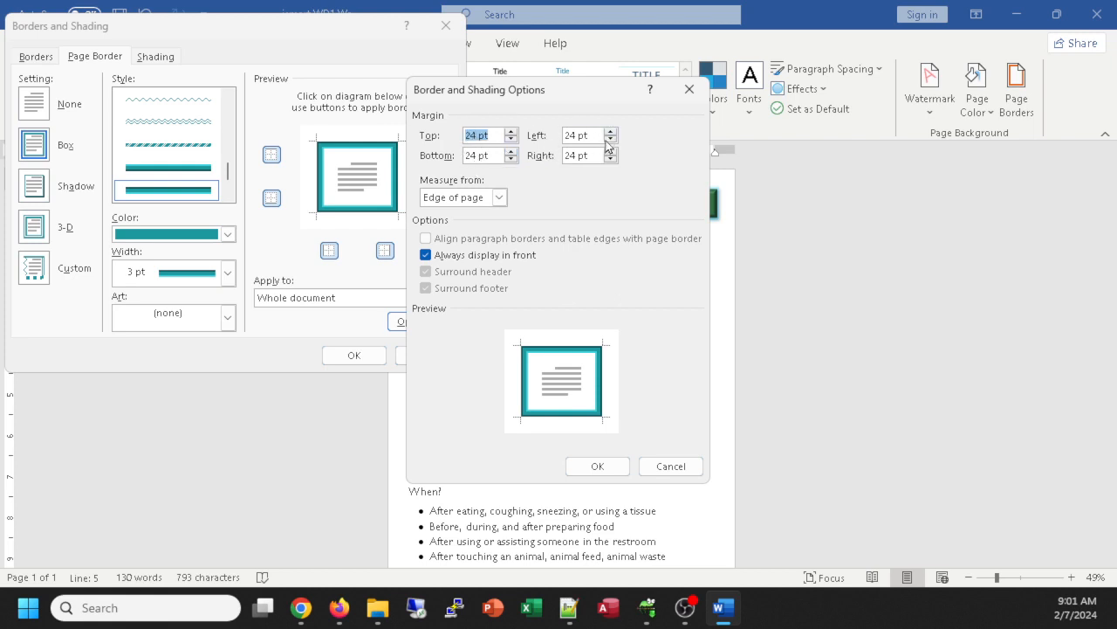
{"action": "left_click", "coordinate": [609, 471]}
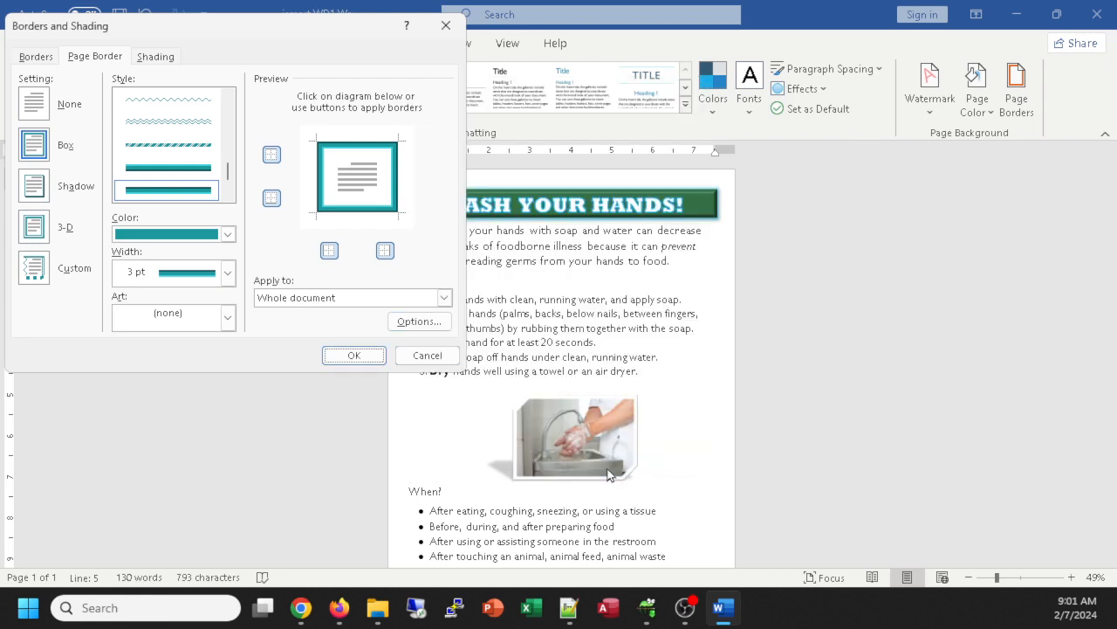
{"action": "left_click", "coordinate": [347, 355]}
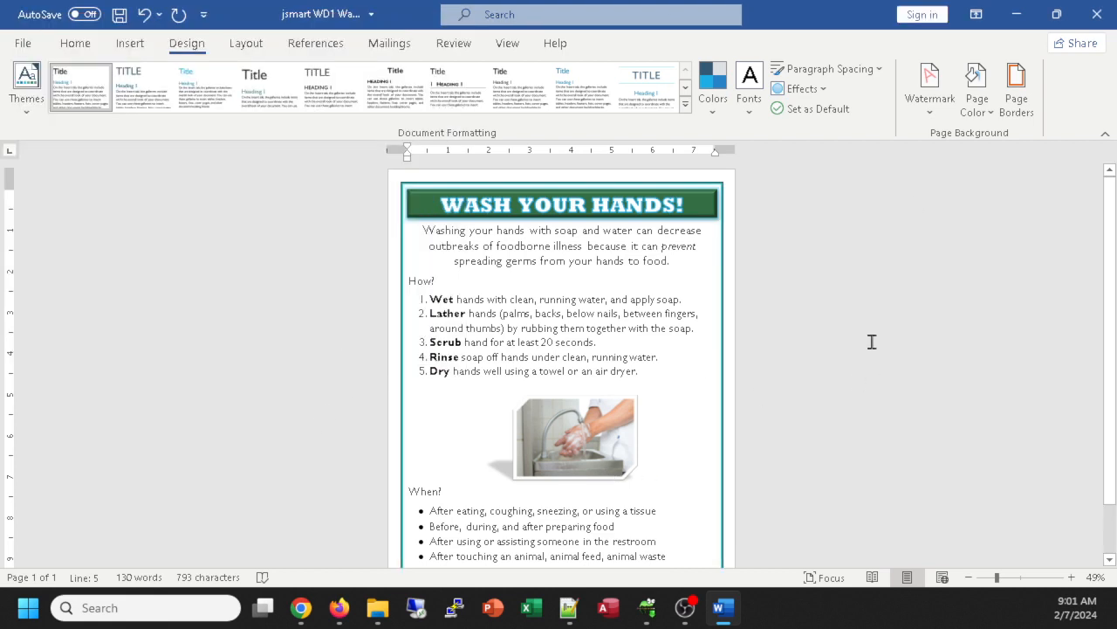
{"action": "scroll", "coordinate": [679, 355], "scroll_direction": "down", "scroll_amount": 2}
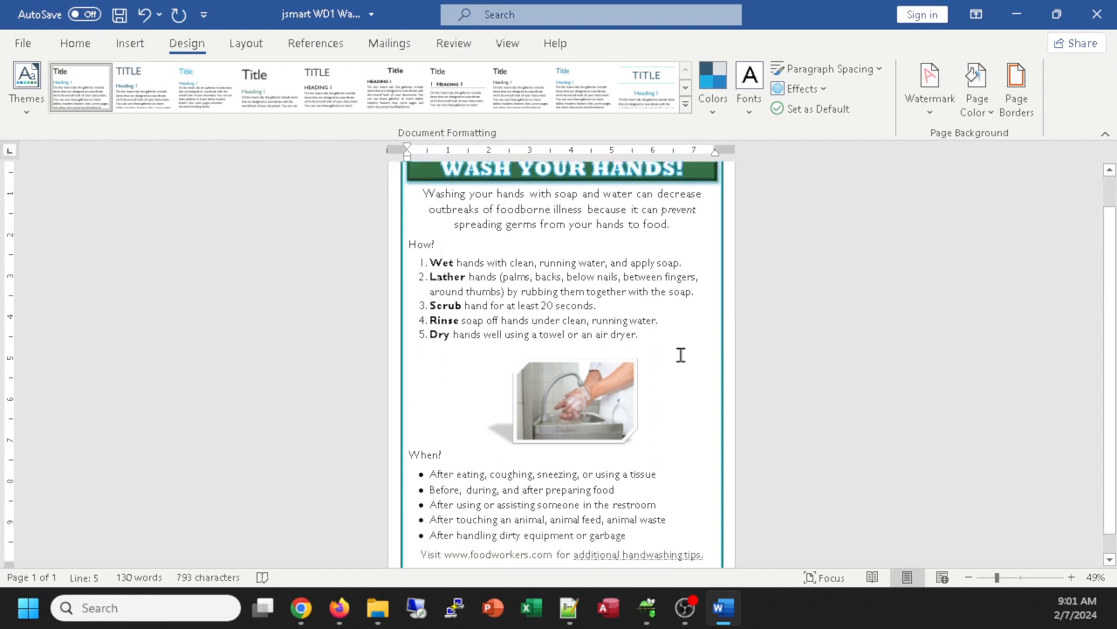
{"action": "scroll", "coordinate": [681, 355], "scroll_direction": "up", "scroll_amount": 2}
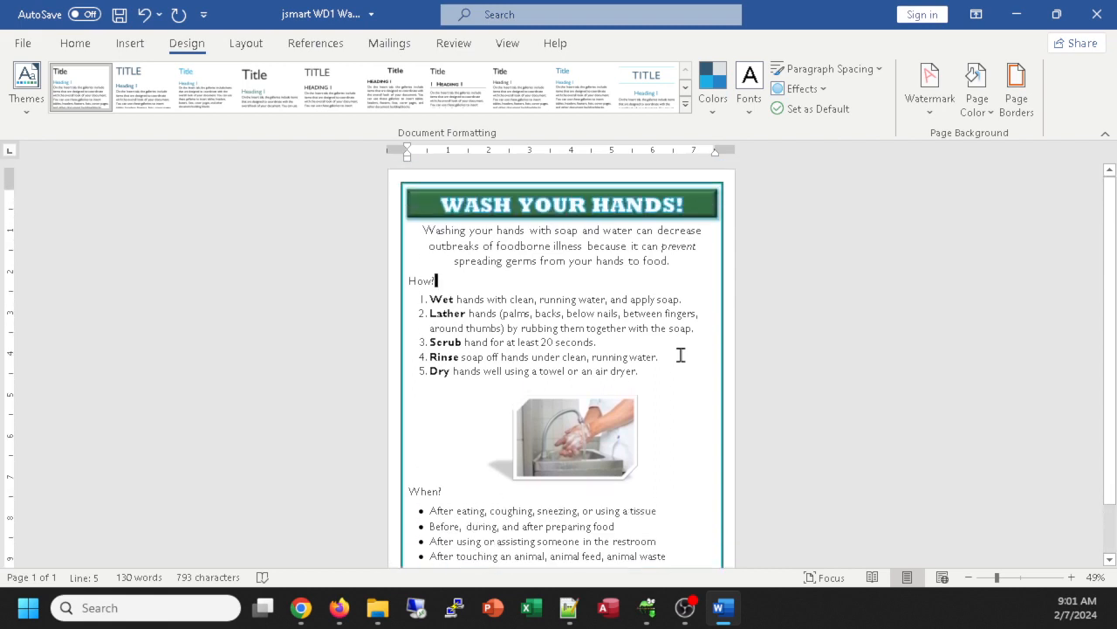
{"action": "scroll", "coordinate": [681, 355], "scroll_direction": "down", "scroll_amount": 1}
{"action": "scroll", "coordinate": [681, 355], "scroll_direction": "up", "scroll_amount": 1}
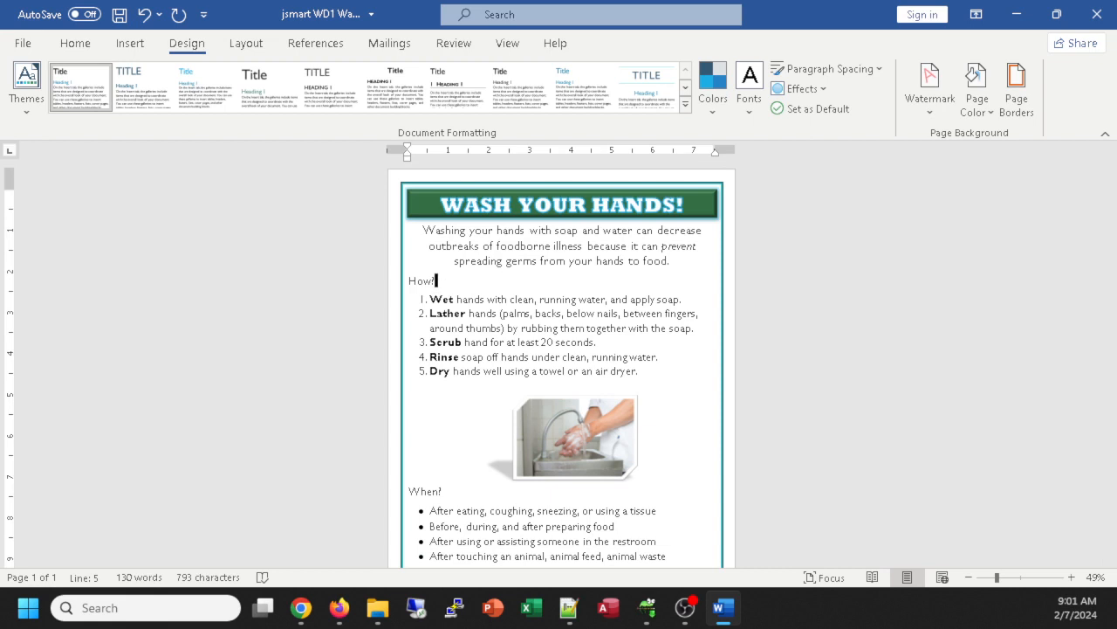
{"action": "key", "text": "alt+Tab"}
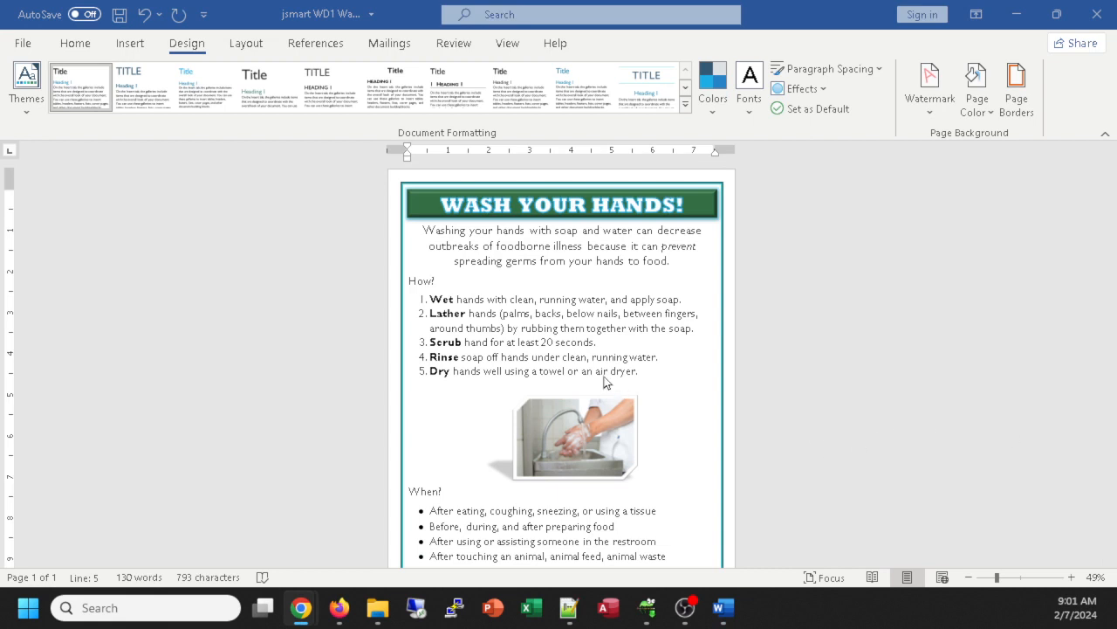
{"action": "scroll", "coordinate": [869, 362], "scroll_direction": "down", "scroll_amount": 1}
{"action": "scroll", "coordinate": [821, 349], "scroll_direction": "up", "scroll_amount": 1}
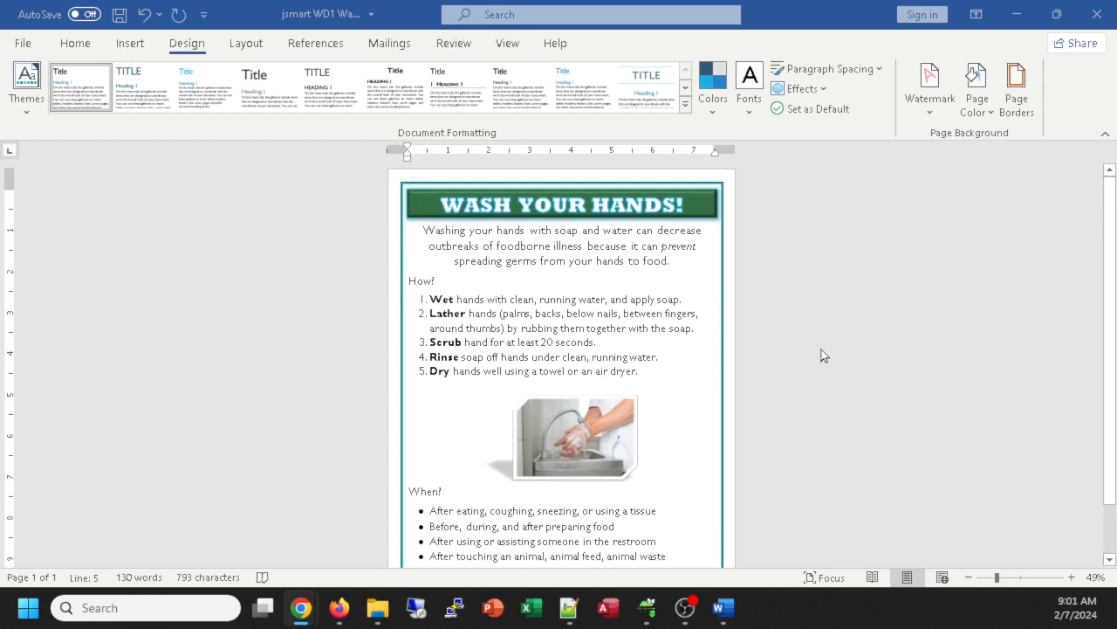
{"action": "scroll", "coordinate": [821, 337], "scroll_direction": "down", "scroll_amount": 1}
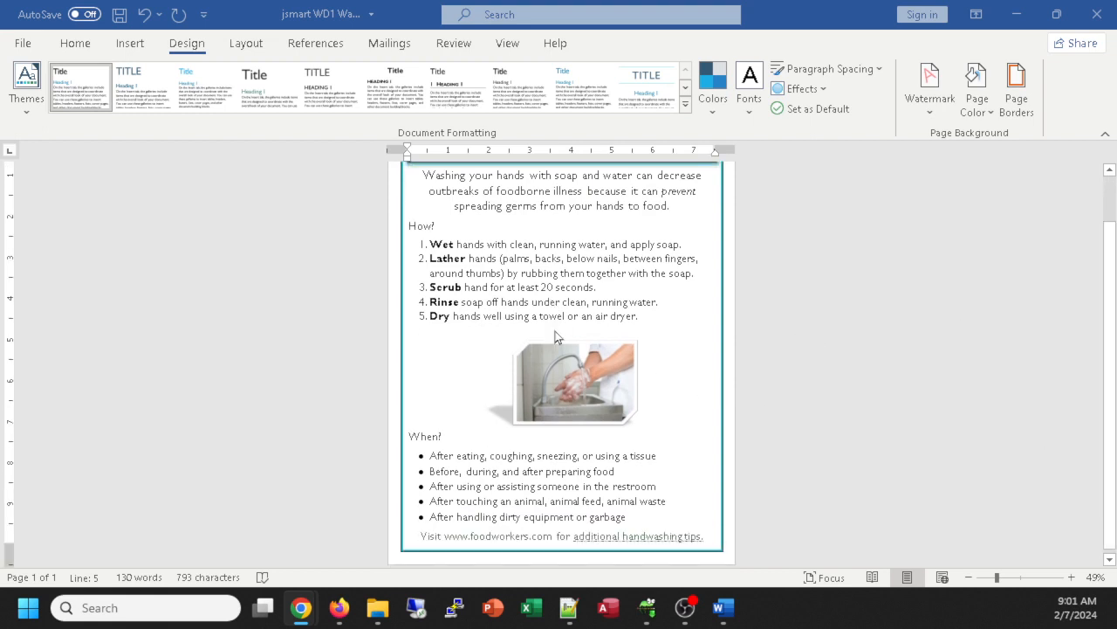
{"action": "left_click", "coordinate": [528, 317]}
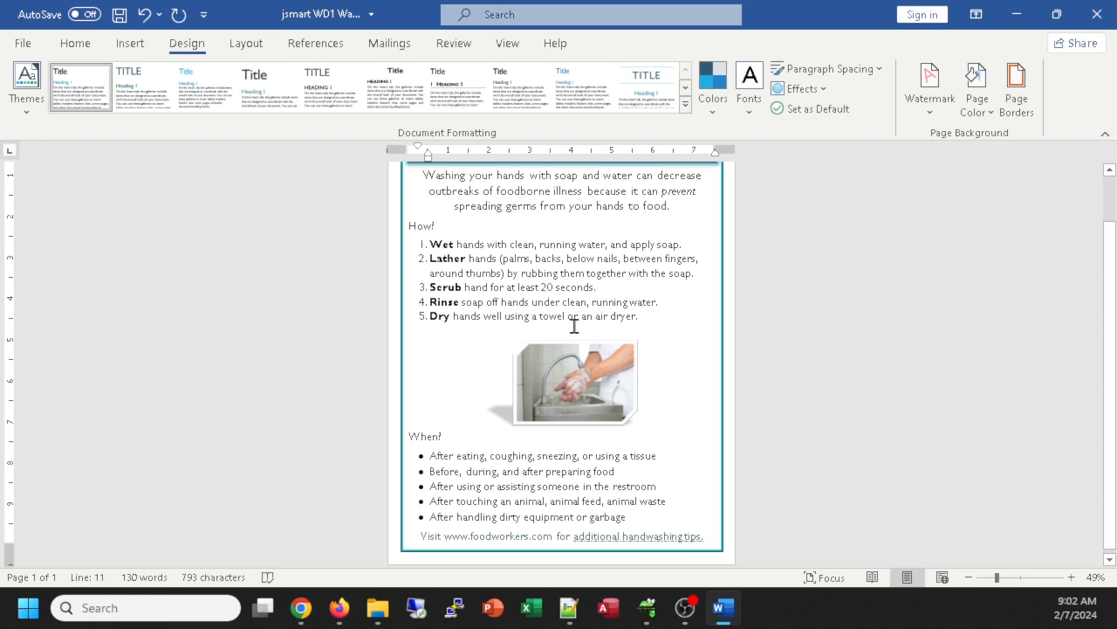
{"action": "left_click", "coordinate": [73, 49]}
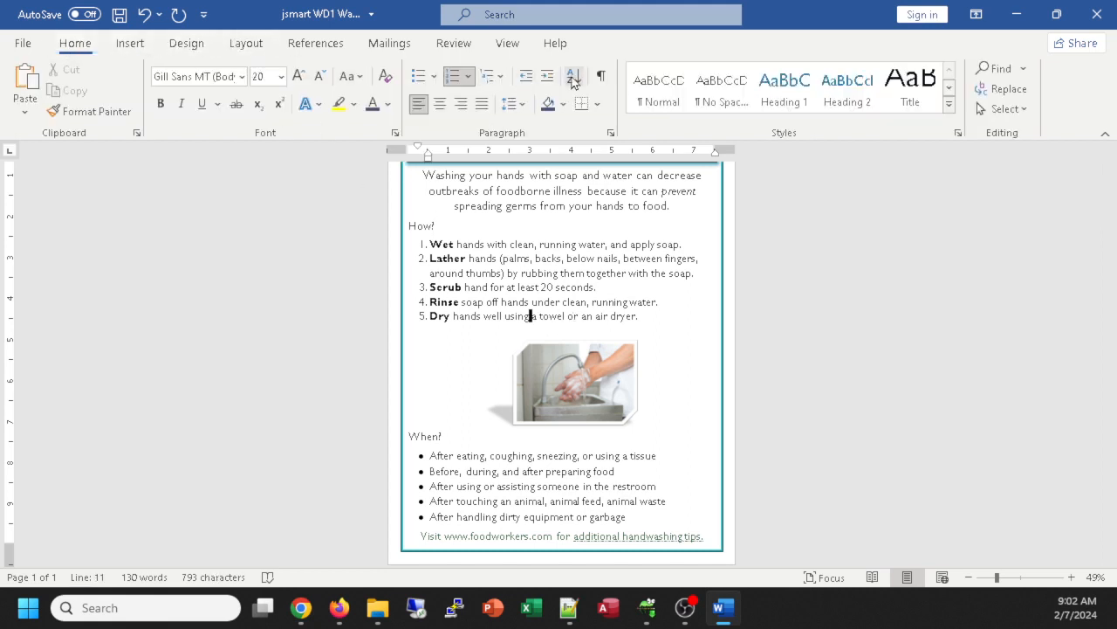
{"action": "left_click", "coordinate": [523, 105]}
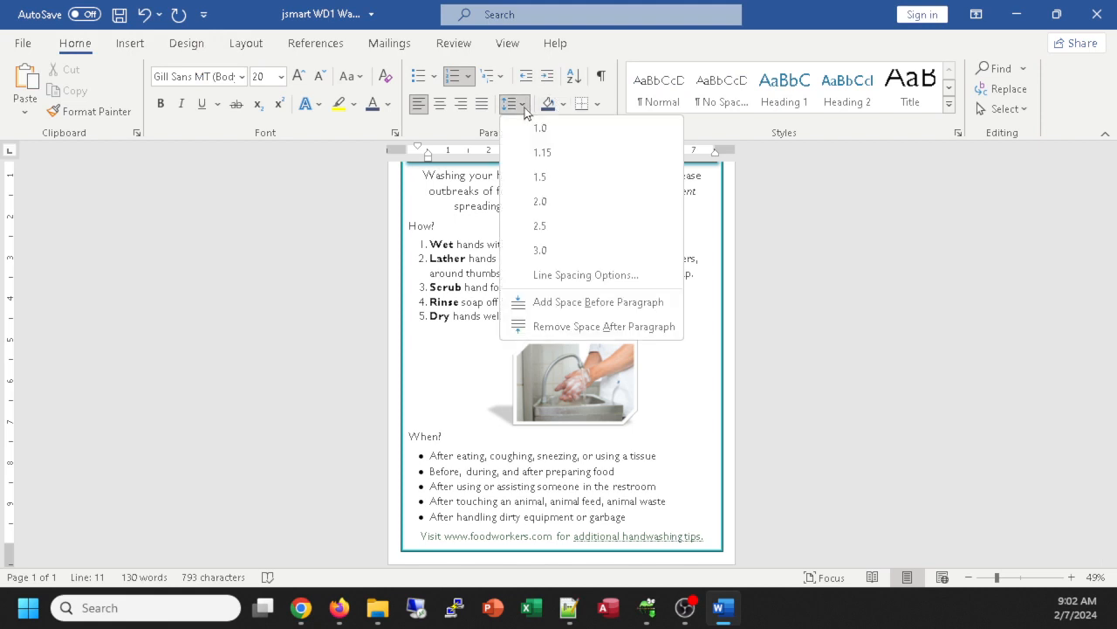
{"action": "left_click", "coordinate": [602, 328]}
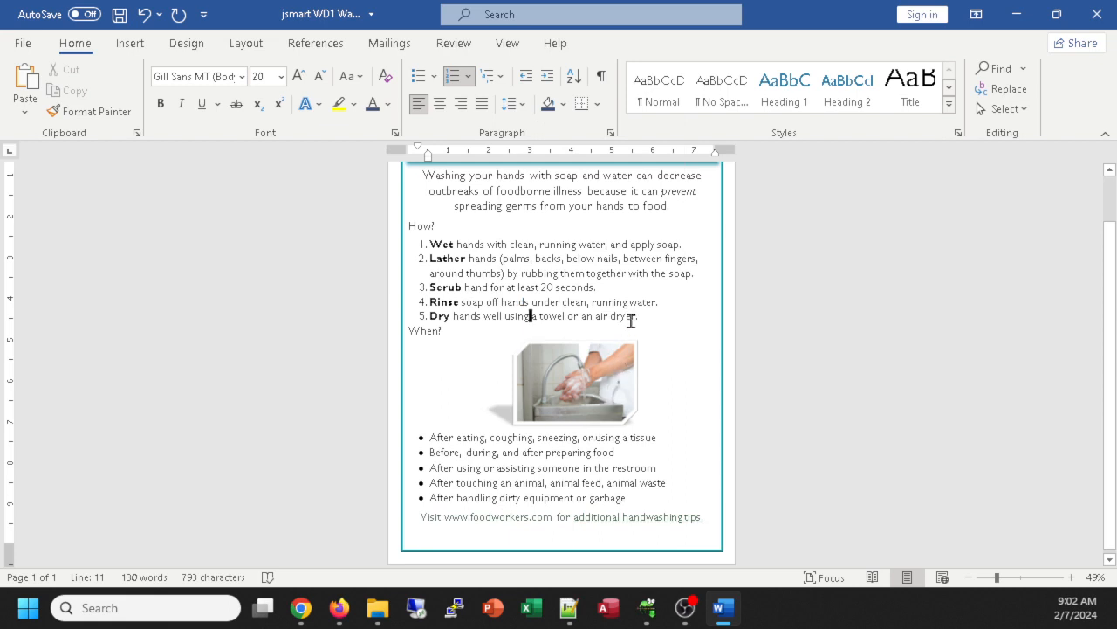
{"action": "key", "text": "ctrl+z"}
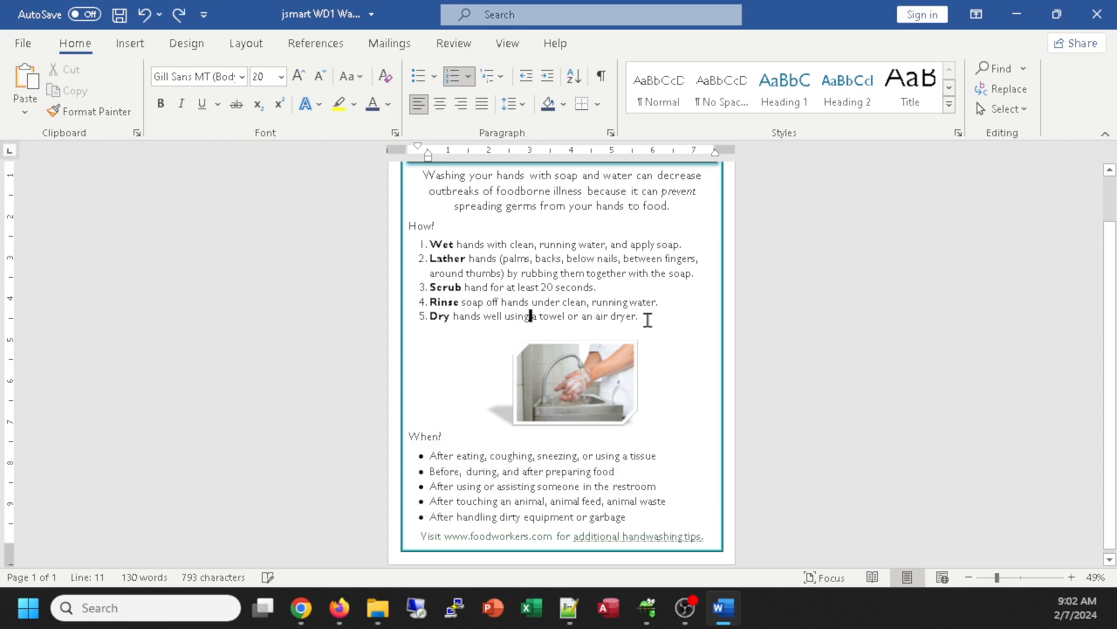
{"action": "left_click", "coordinate": [562, 391]}
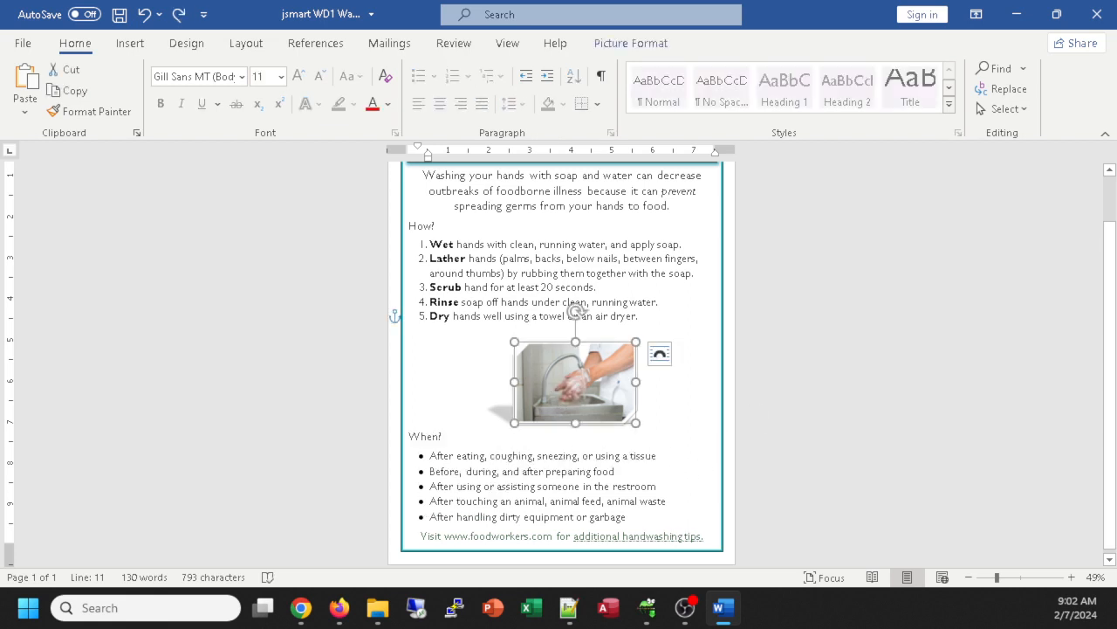
{"action": "left_click", "coordinate": [640, 316]}
{"action": "left_click", "coordinate": [510, 450]}
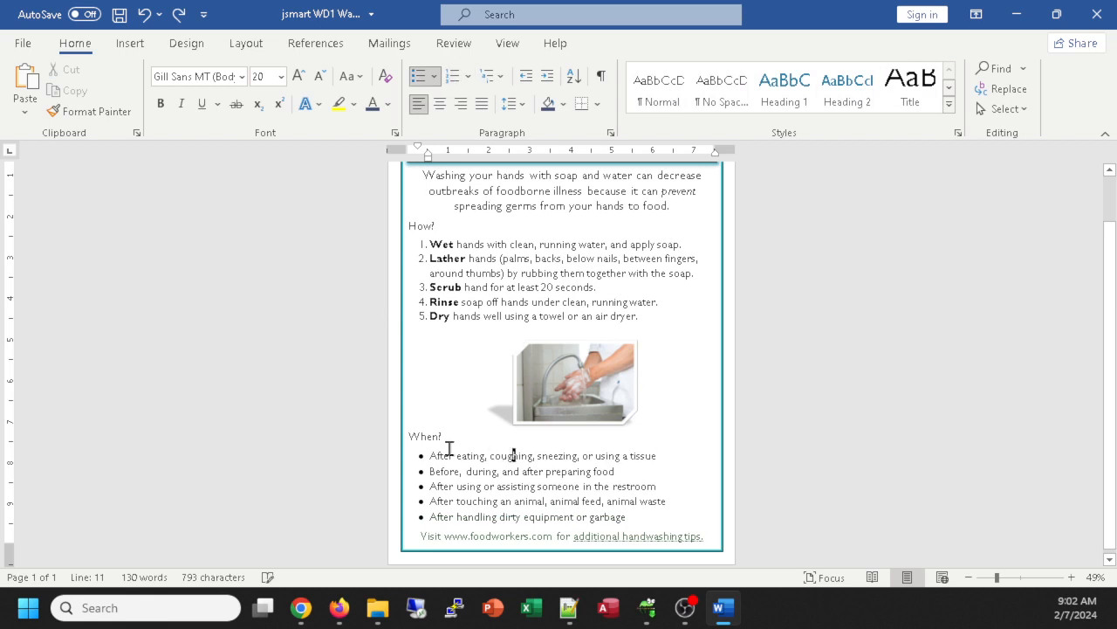
{"action": "left_click", "coordinate": [433, 439]}
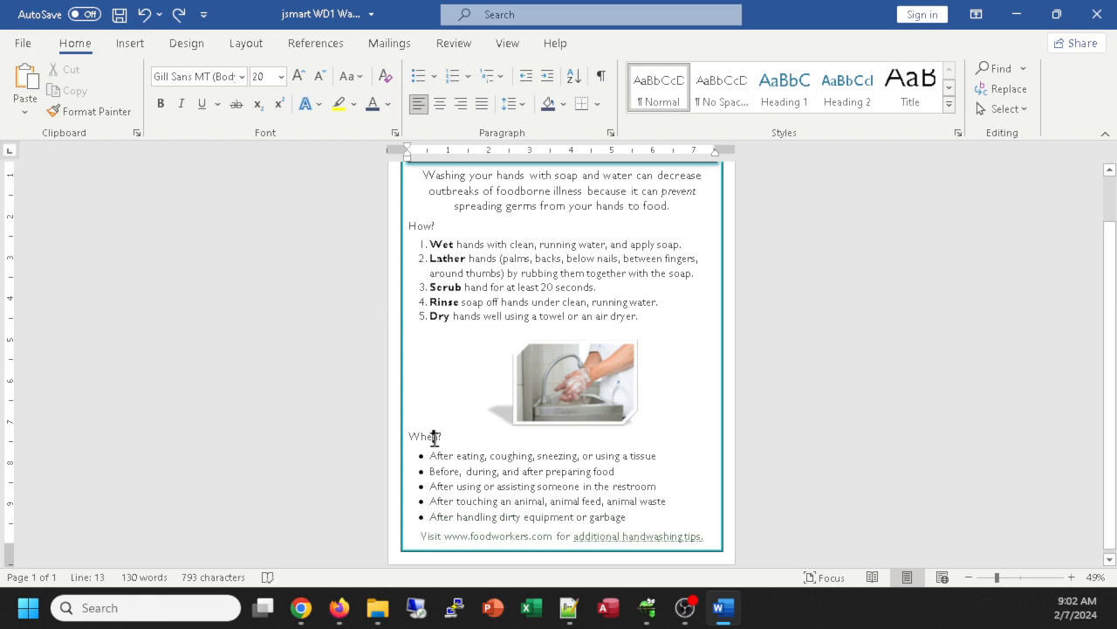
{"action": "left_click", "coordinate": [515, 104]}
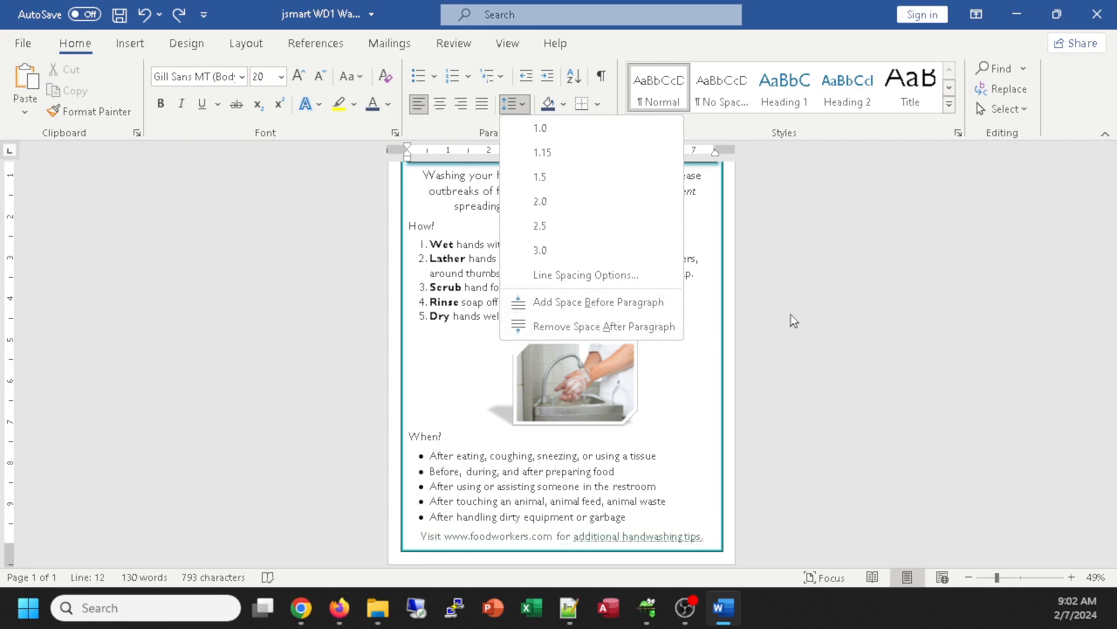
{"action": "left_click", "coordinate": [837, 292]}
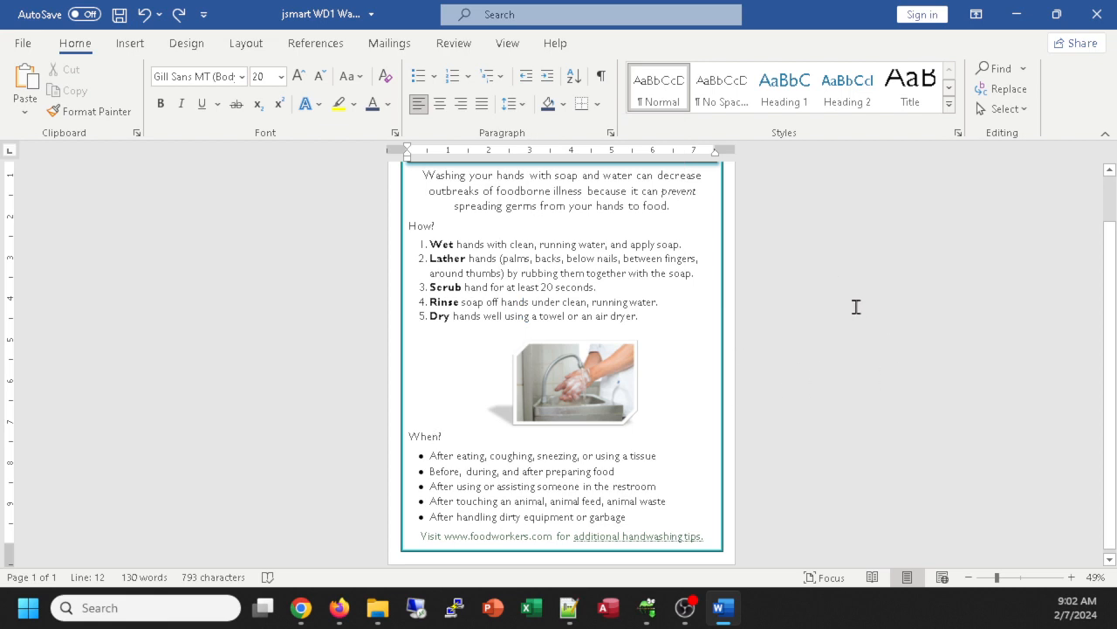
Step: Open the Page Color dropdown from the Design ribbon
{"action": "left_click", "coordinate": [179, 45]}
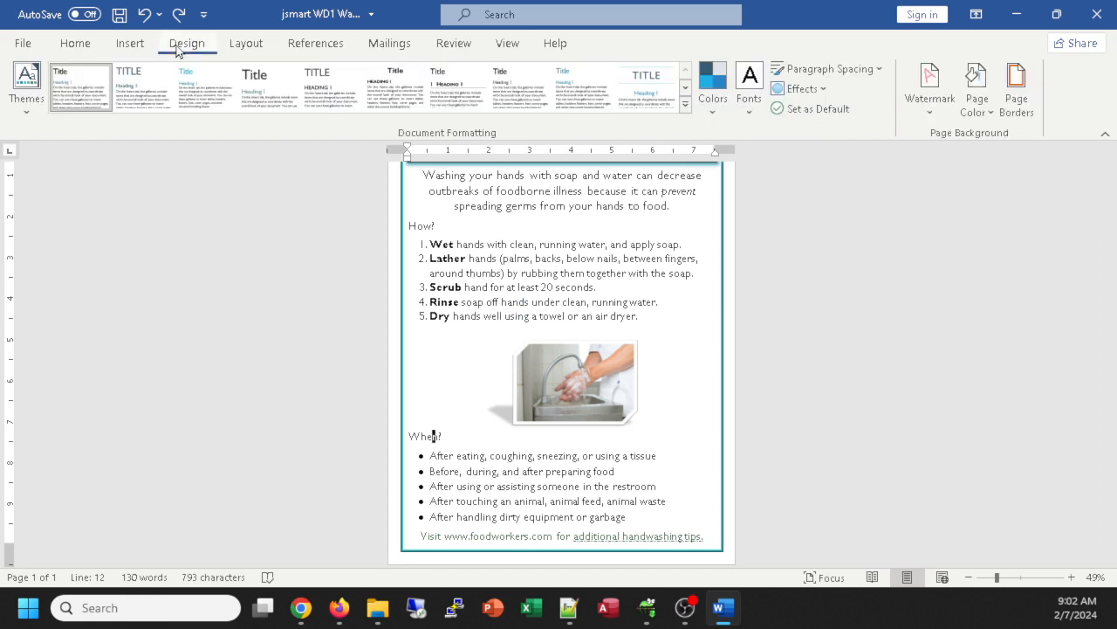
{"action": "left_click", "coordinate": [984, 84]}
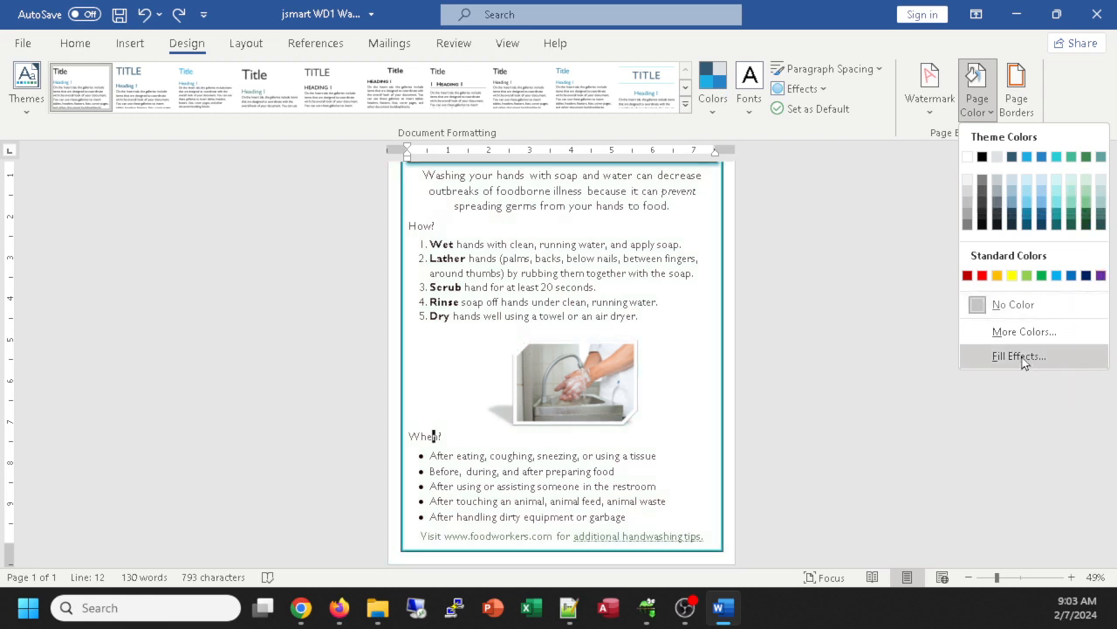
Step: Fill the page background with the Newsprint texture through Fill Effects
{"action": "left_click", "coordinate": [1020, 358]}
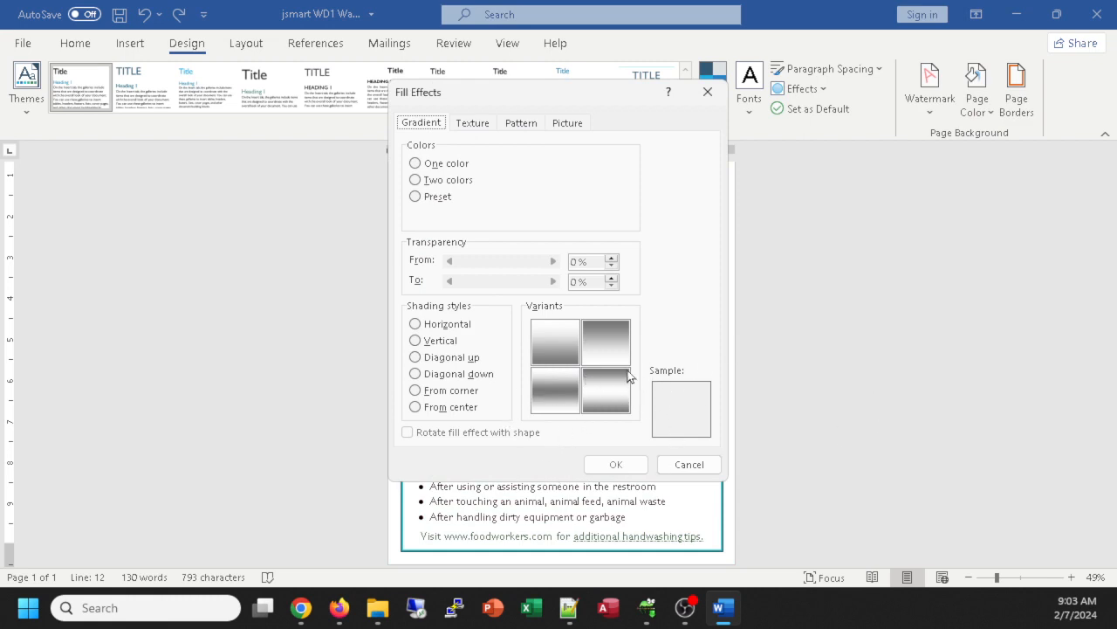
{"action": "left_click", "coordinate": [474, 123]}
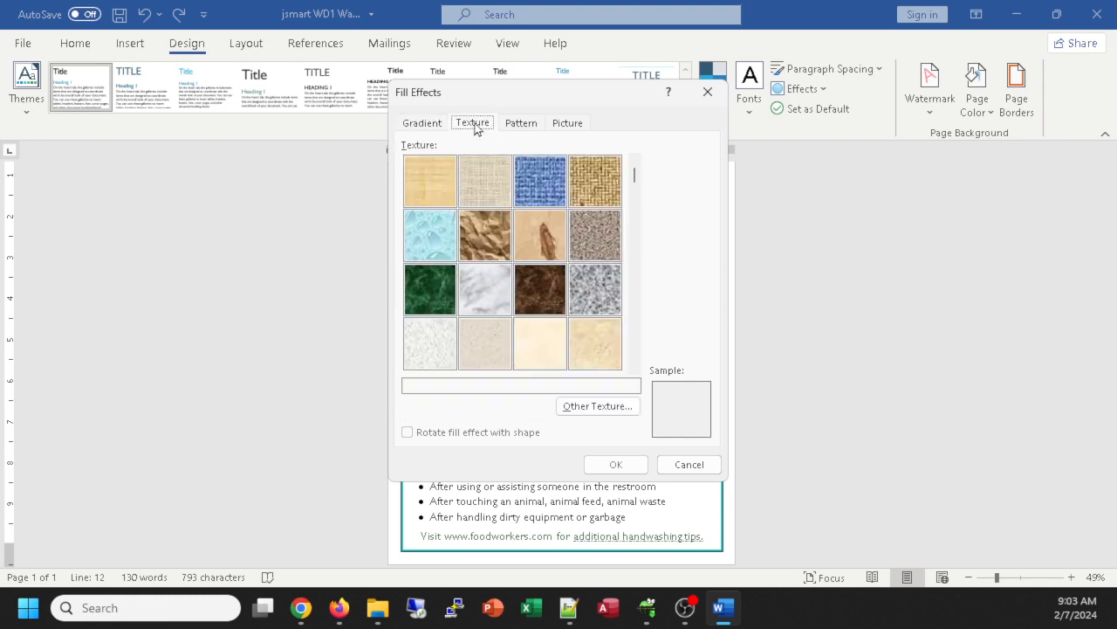
{"action": "left_click", "coordinate": [442, 343]}
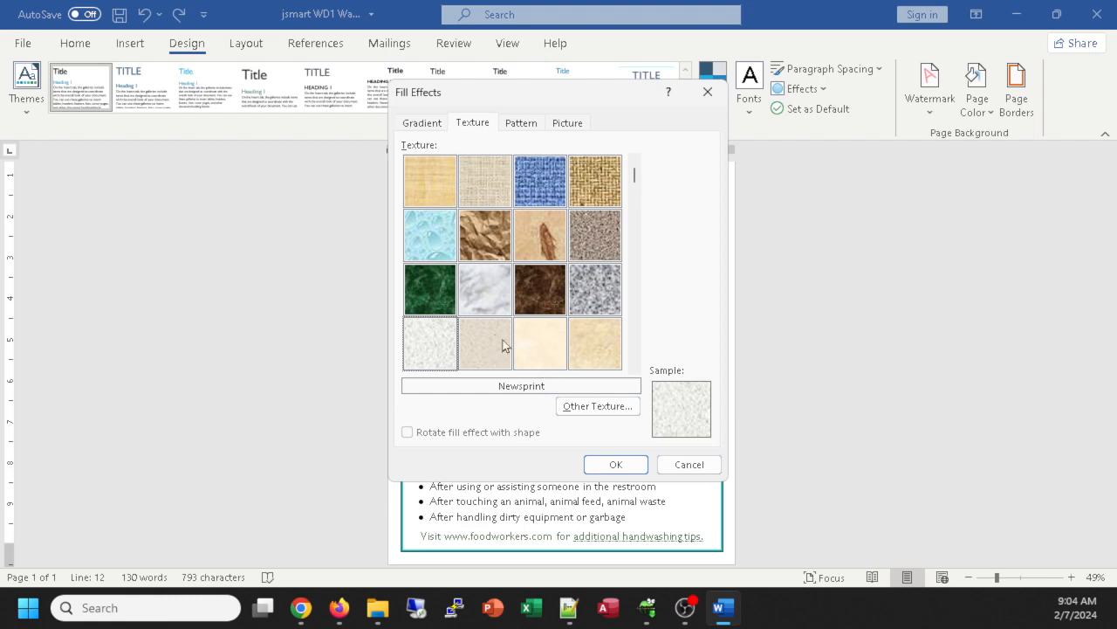
{"action": "left_click", "coordinate": [616, 465]}
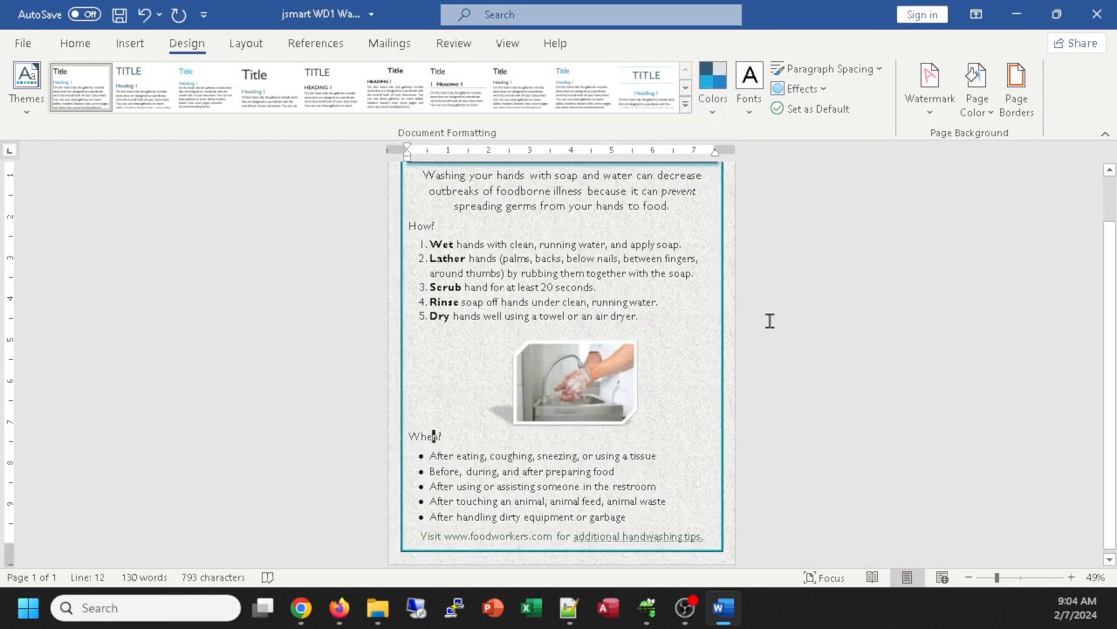
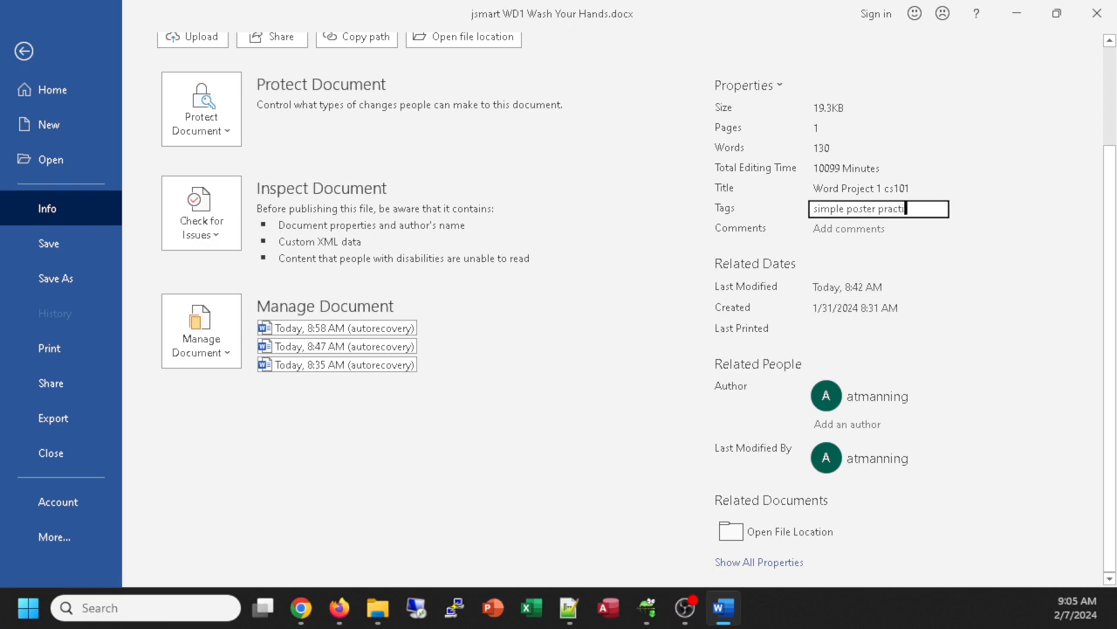
Step: Finish the tag 'simple poster practice' and add the comment 'sp 2024 - easy stuff'
{"action": "type", "text": "ce"}
{"action": "left_click", "coordinate": [949, 227]}
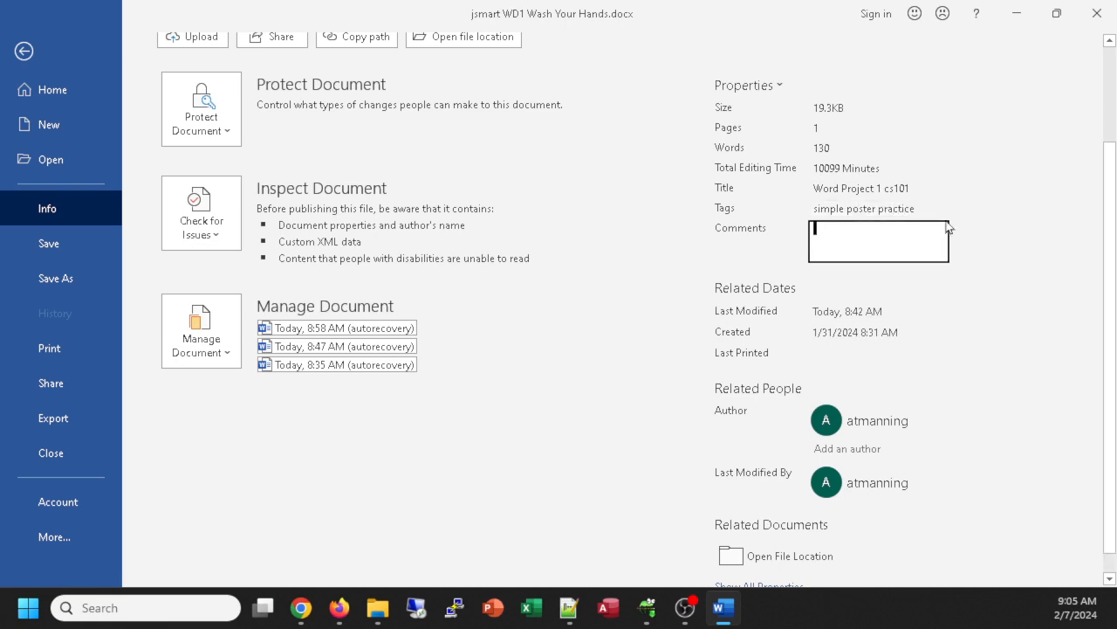
{"action": "type", "text": "sp 2024 - peasy stuff"}
{"action": "key", "text": "Tab"}
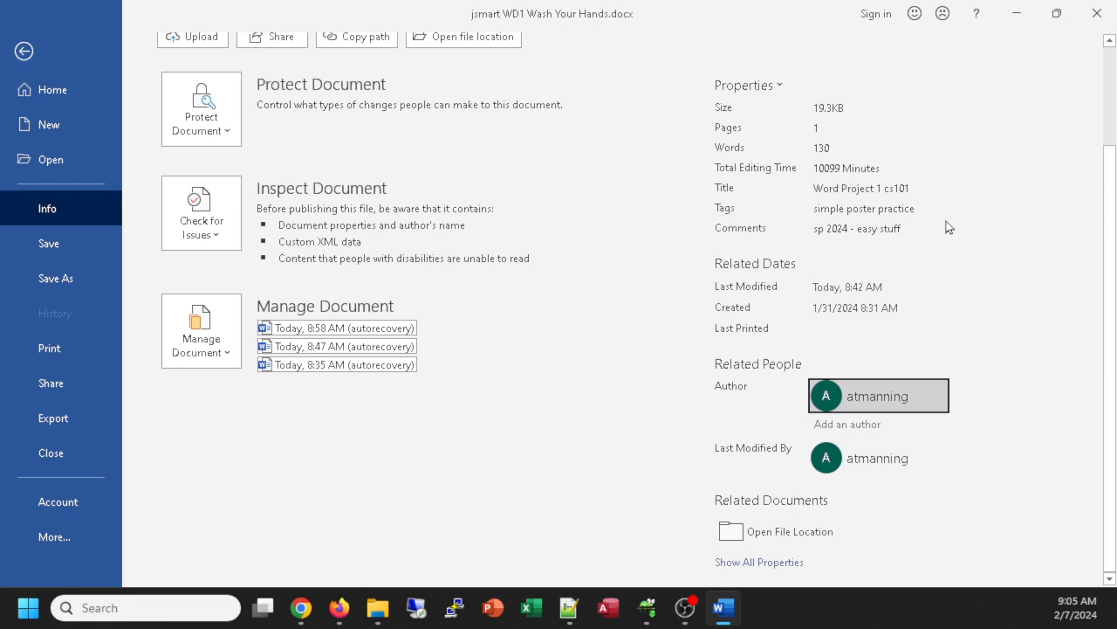
Step: Show all properties and fill in Status, Subject and the company 'Emmaus Bible College'
{"action": "left_click", "coordinate": [774, 564]}
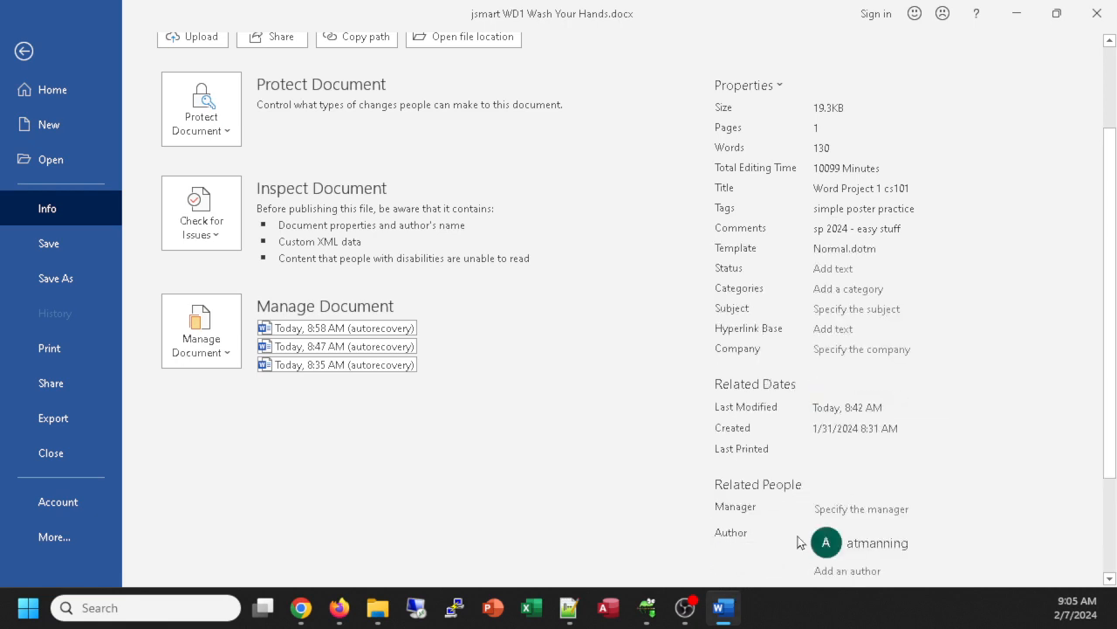
{"action": "left_click", "coordinate": [849, 268]}
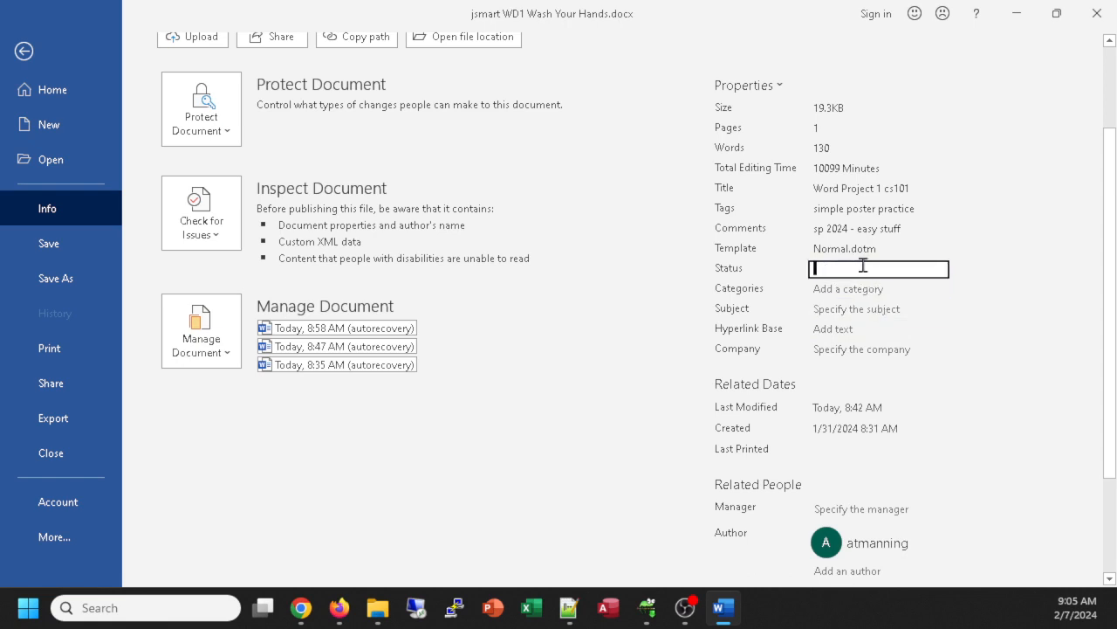
{"action": "type", "text": "complete"}
{"action": "left_click", "coordinate": [836, 309]}
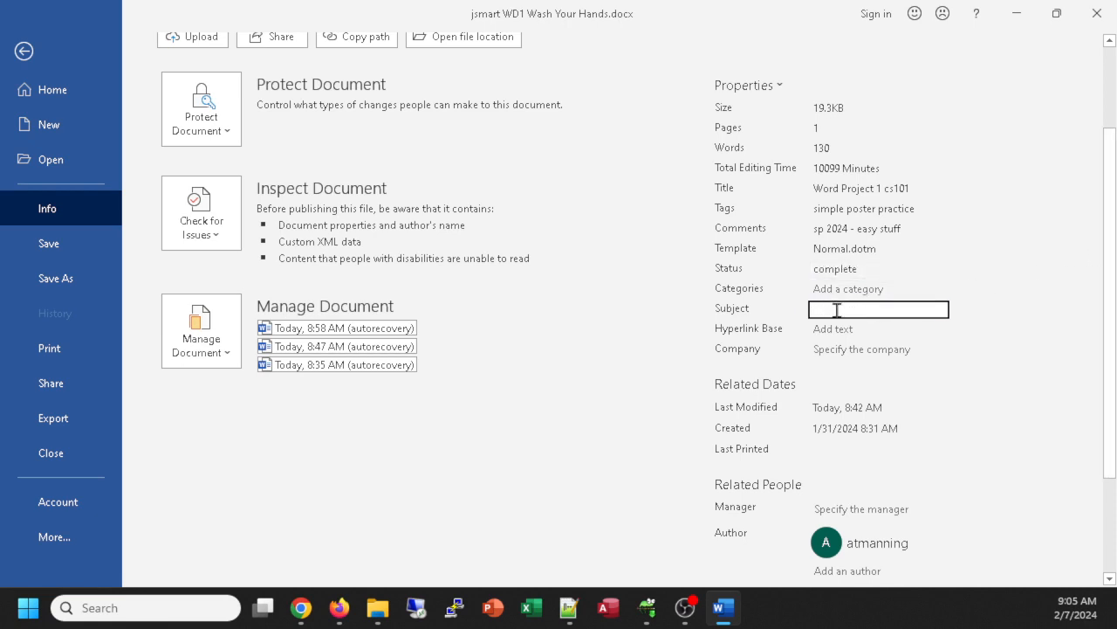
{"action": "type", "text": "basics of word"}
{"action": "left_click", "coordinate": [869, 349]}
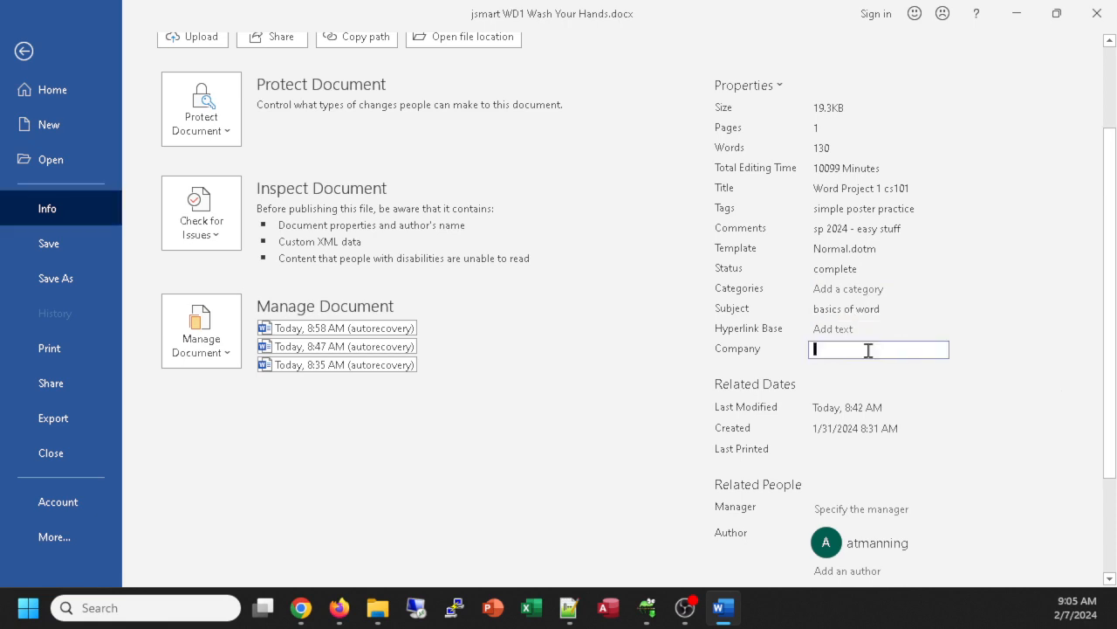
{"action": "type", "text": "Emmaus"}
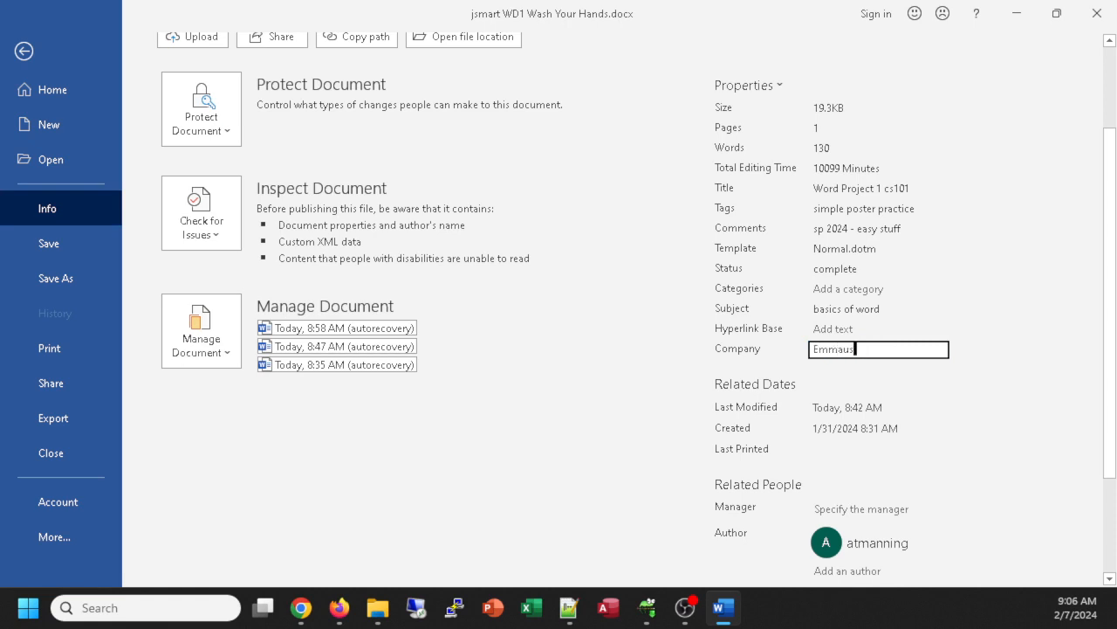
{"action": "type", "text": " Bible College"}
{"action": "left_click", "coordinate": [865, 336]}
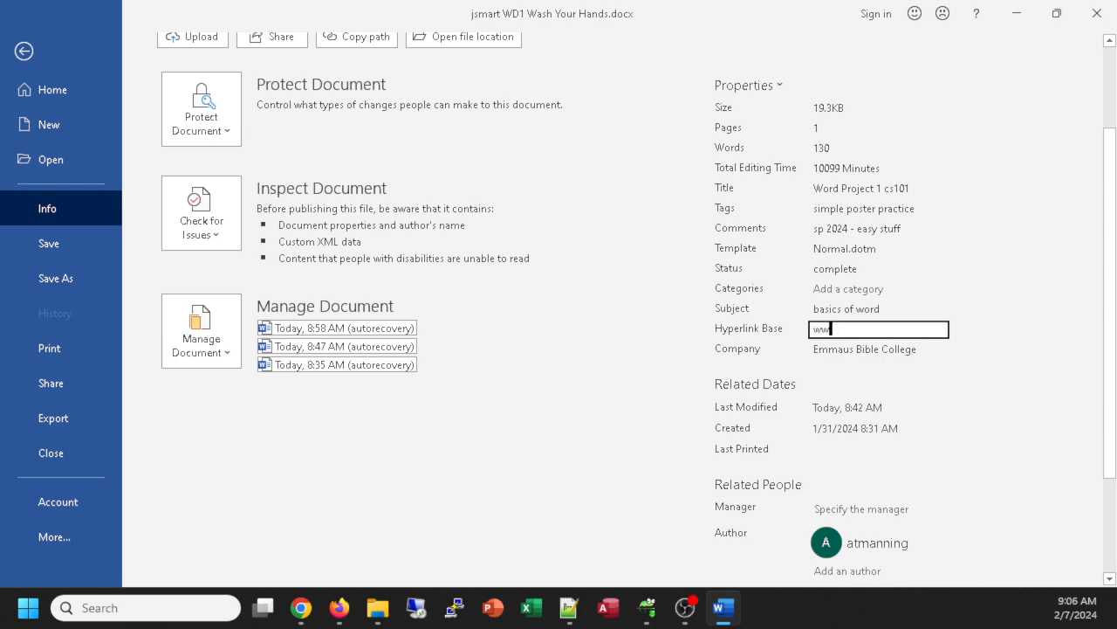
{"action": "type", "text": "www.emmaus.edu"}
{"action": "left_click", "coordinate": [854, 515]}
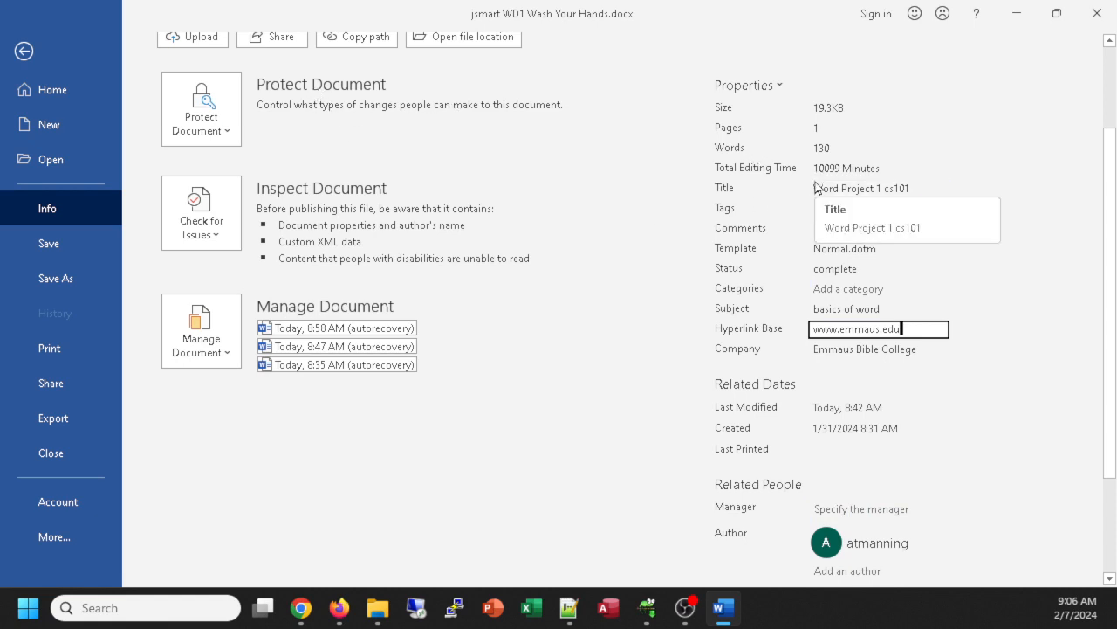
{"action": "scroll", "coordinate": [725, 214], "scroll_direction": "up", "scroll_amount": 1}
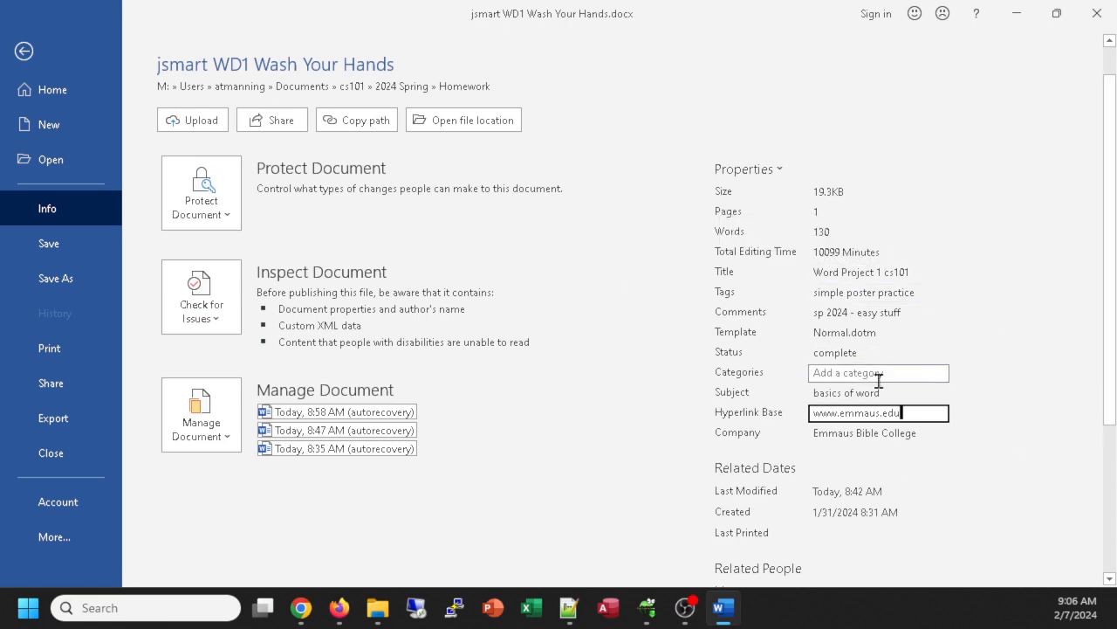
{"action": "scroll", "coordinate": [882, 375], "scroll_direction": "down", "scroll_amount": 2}
{"action": "scroll", "coordinate": [890, 364], "scroll_direction": "up", "scroll_amount": 2}
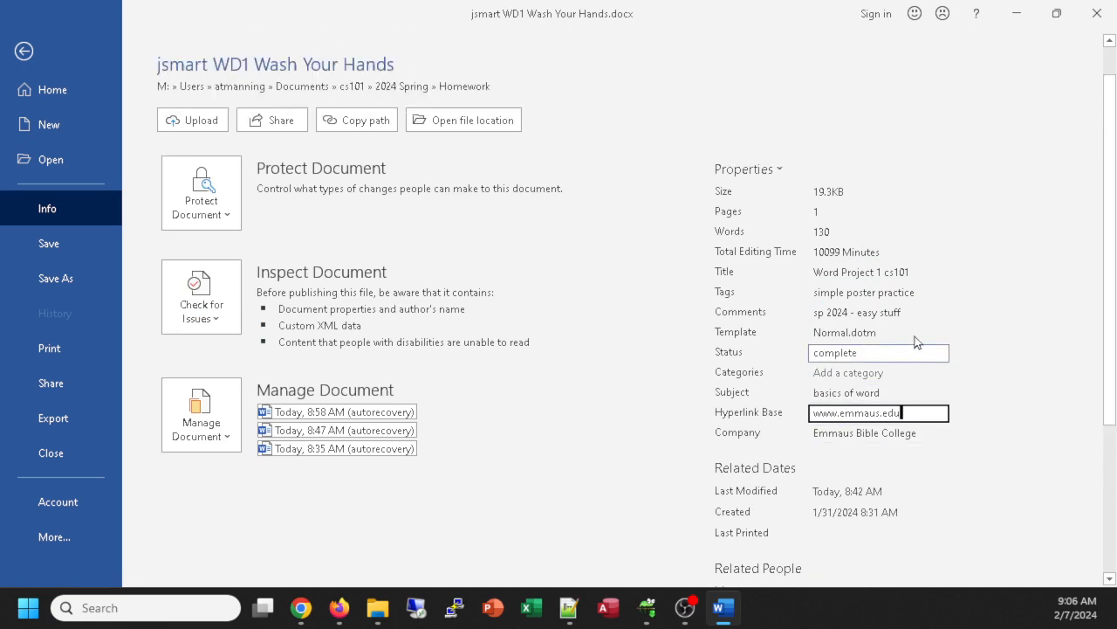
{"action": "scroll", "coordinate": [878, 293], "scroll_direction": "down", "scroll_amount": 2}
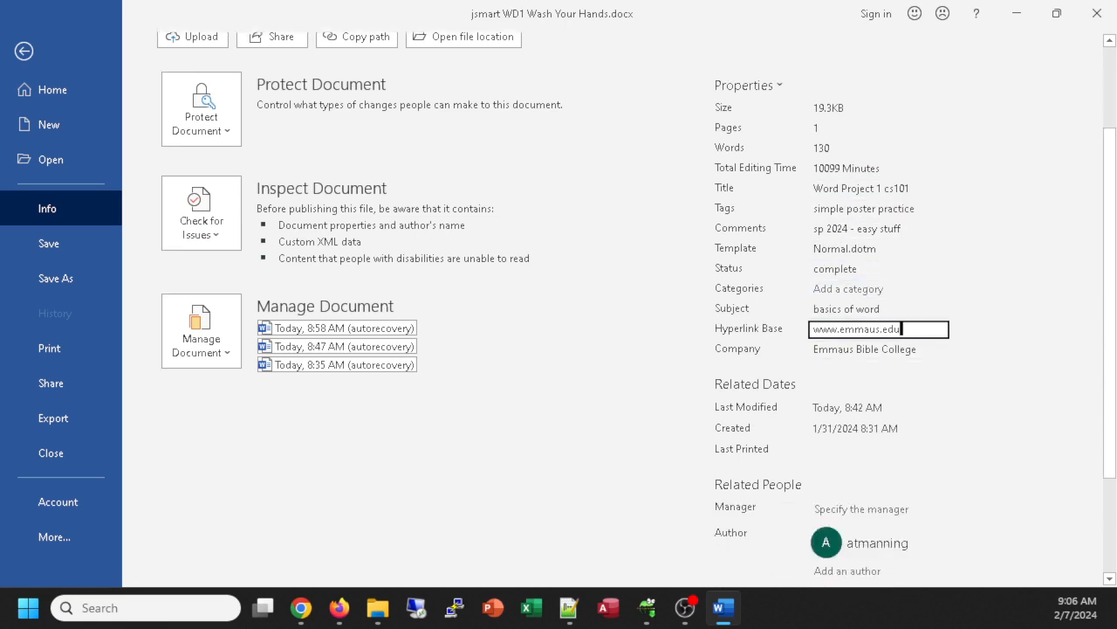
{"action": "left_click", "coordinate": [24, 50]}
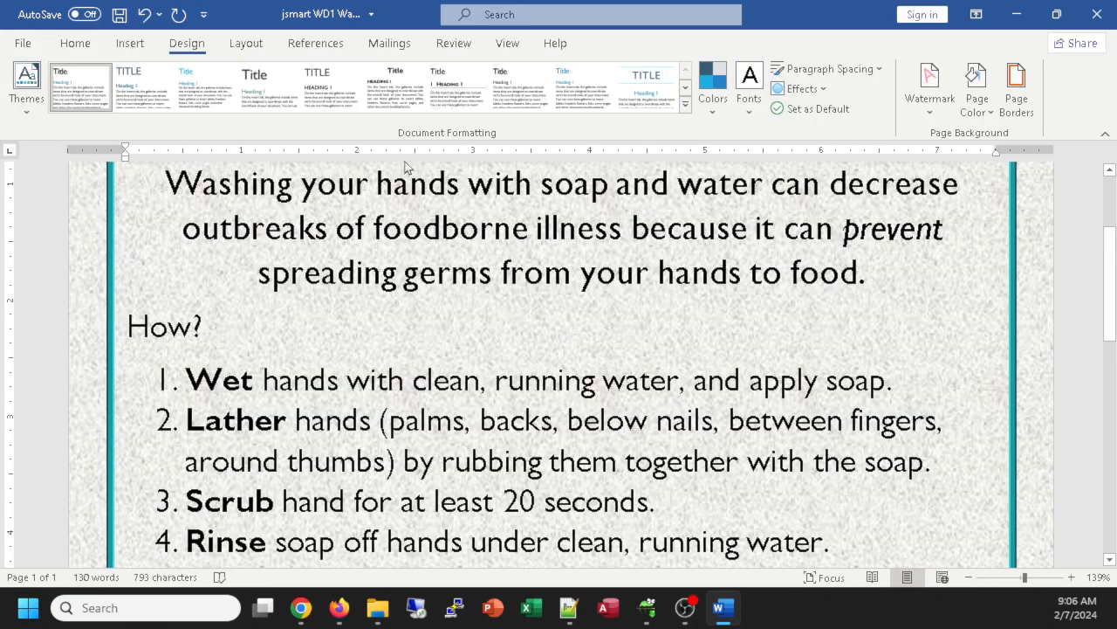
Step: Recheck all document properties on the Info page, then scroll back to the flyer's banner
{"action": "left_click", "coordinate": [25, 43]}
{"action": "left_click", "coordinate": [47, 208]}
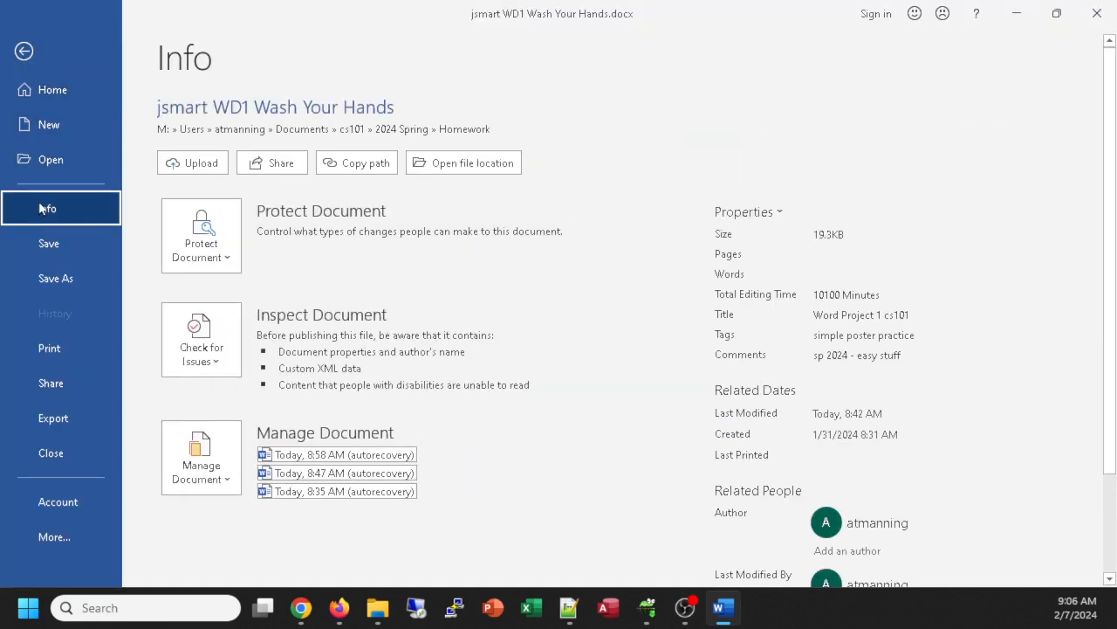
{"action": "scroll", "coordinate": [919, 373], "scroll_direction": "down", "scroll_amount": 3}
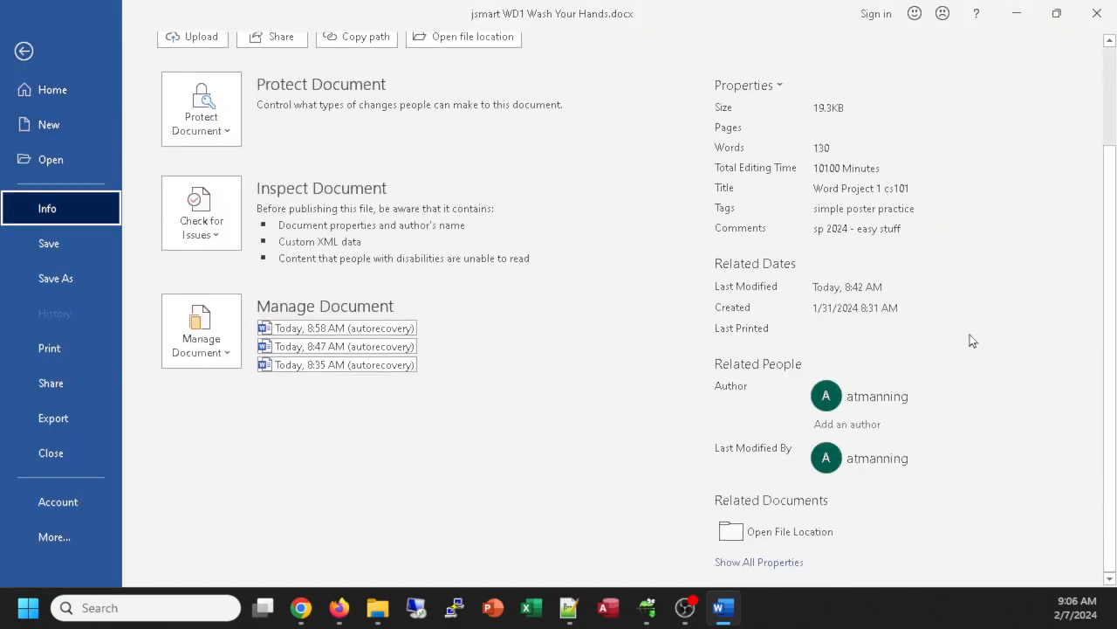
{"action": "left_click", "coordinate": [759, 562]}
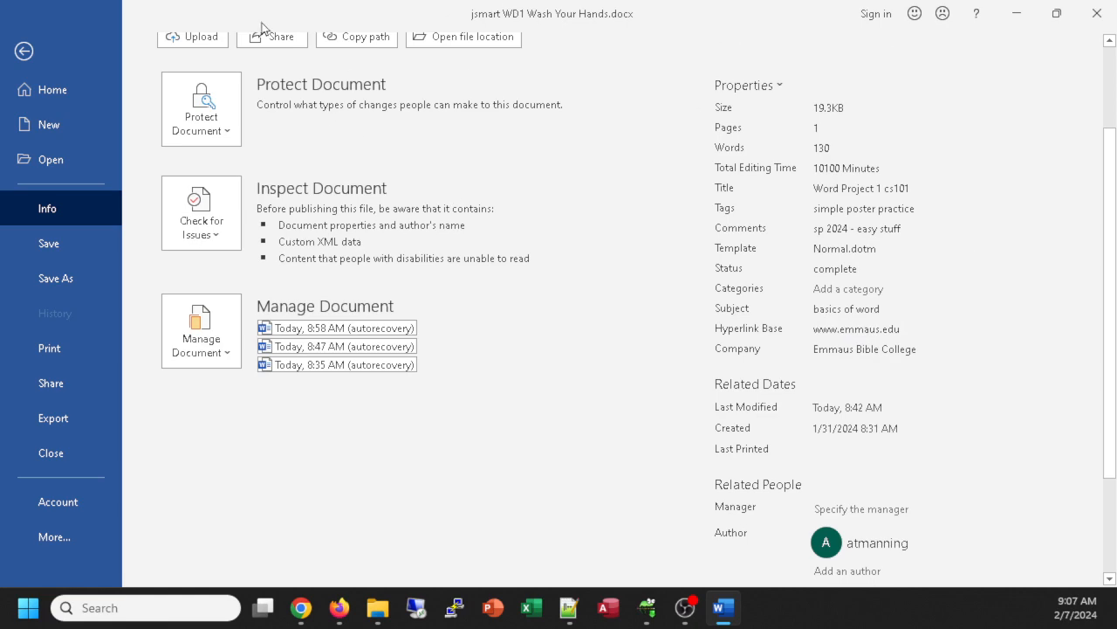
{"action": "left_click", "coordinate": [25, 50]}
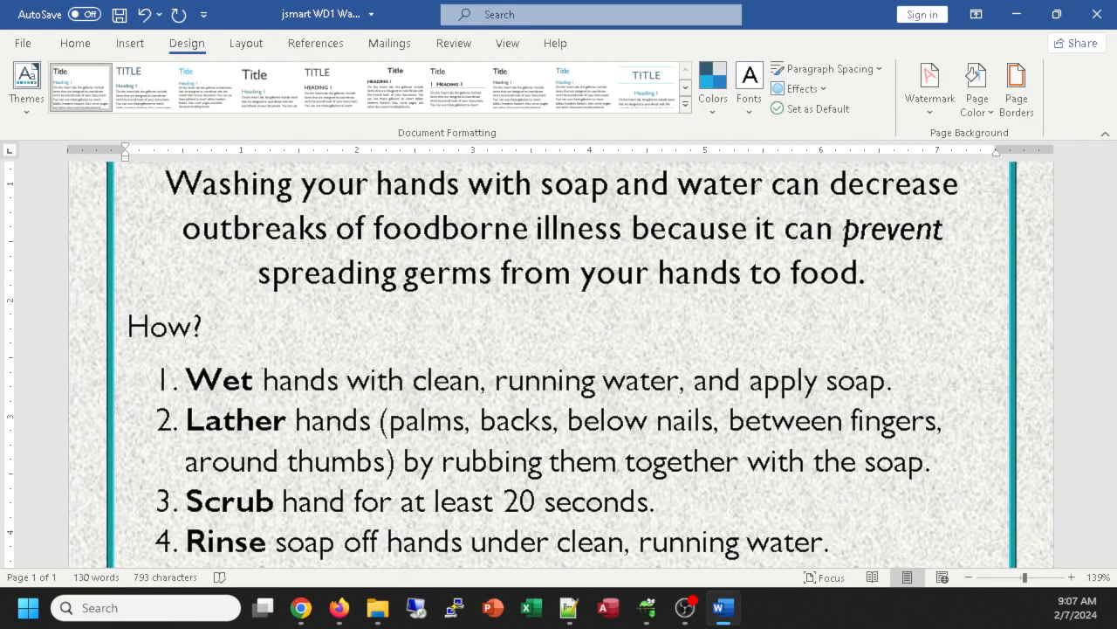
{"action": "scroll", "coordinate": [447, 278], "scroll_direction": "up", "scroll_amount": 3}
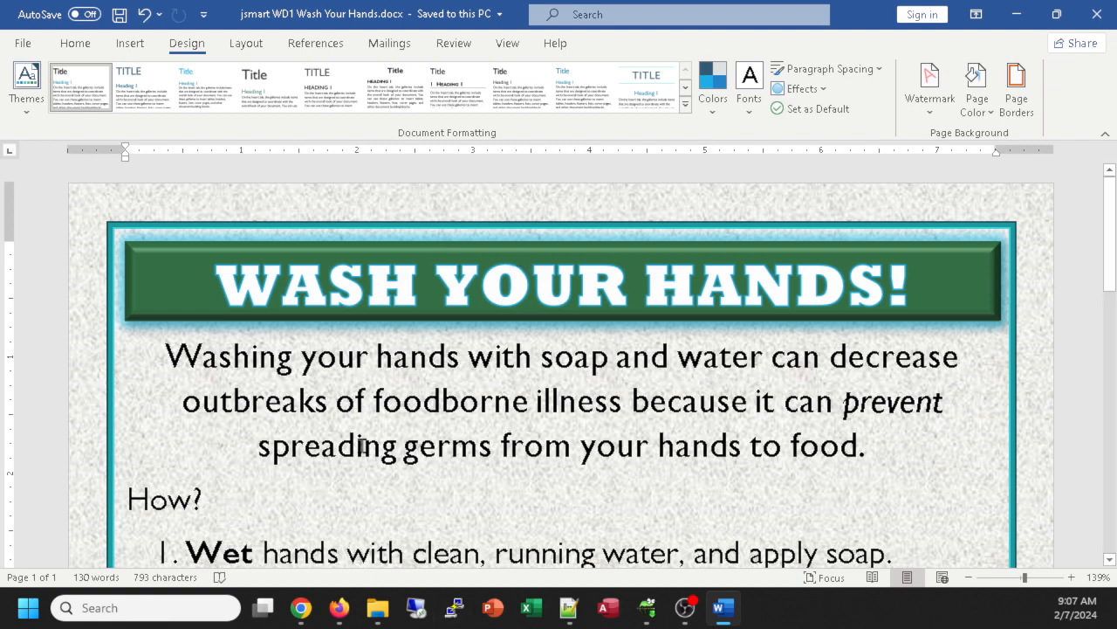
Step: In the Schoology course, open the Word Project 1 assignment and start a submission
{"action": "left_click", "coordinate": [339, 608]}
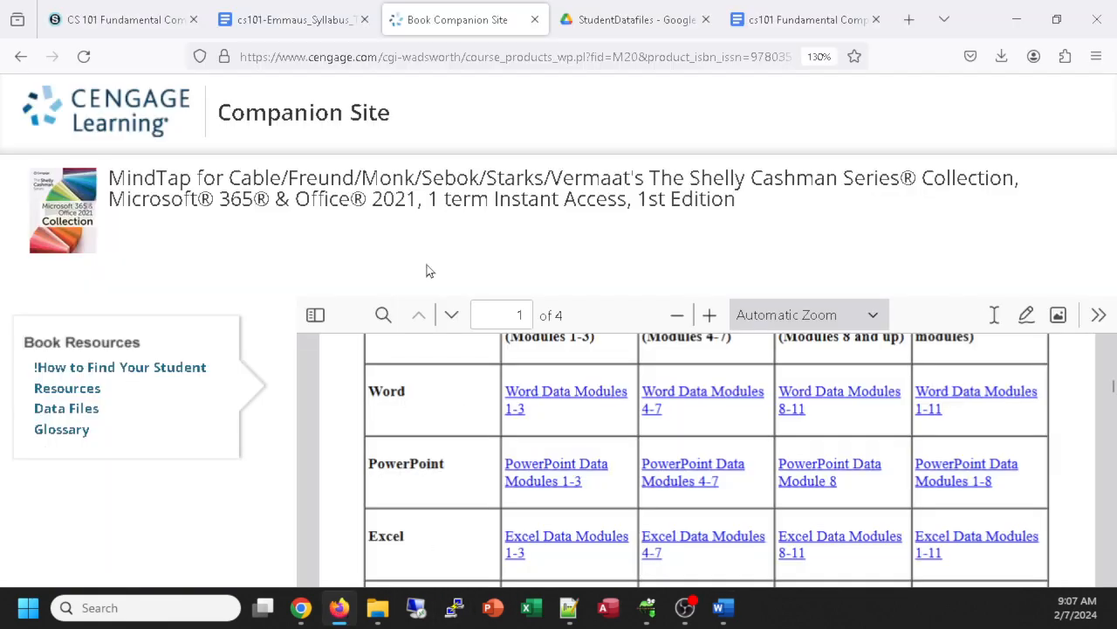
{"action": "left_click", "coordinate": [105, 20]}
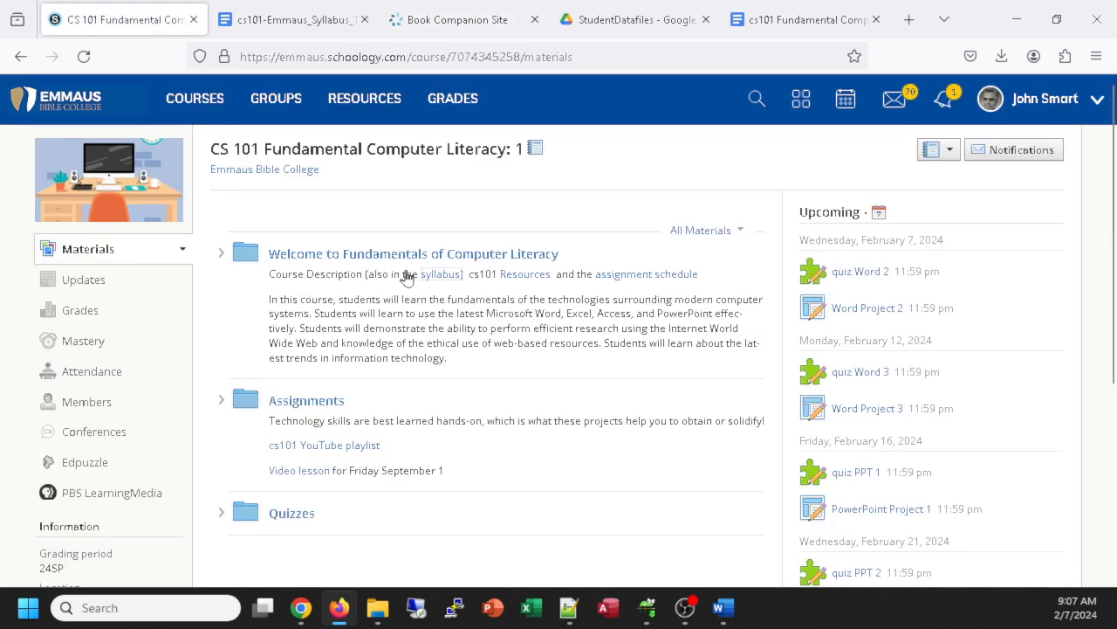
{"action": "scroll", "coordinate": [407, 276], "scroll_direction": "down", "scroll_amount": 3}
{"action": "left_click", "coordinate": [294, 148]}
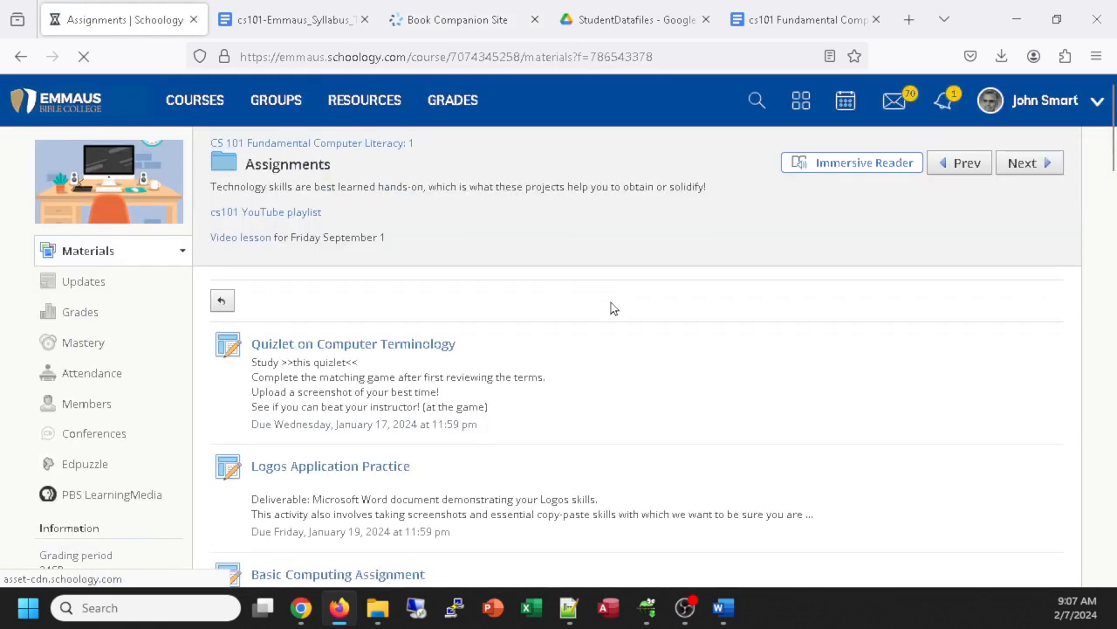
{"action": "scroll", "coordinate": [615, 305], "scroll_direction": "down", "scroll_amount": 8}
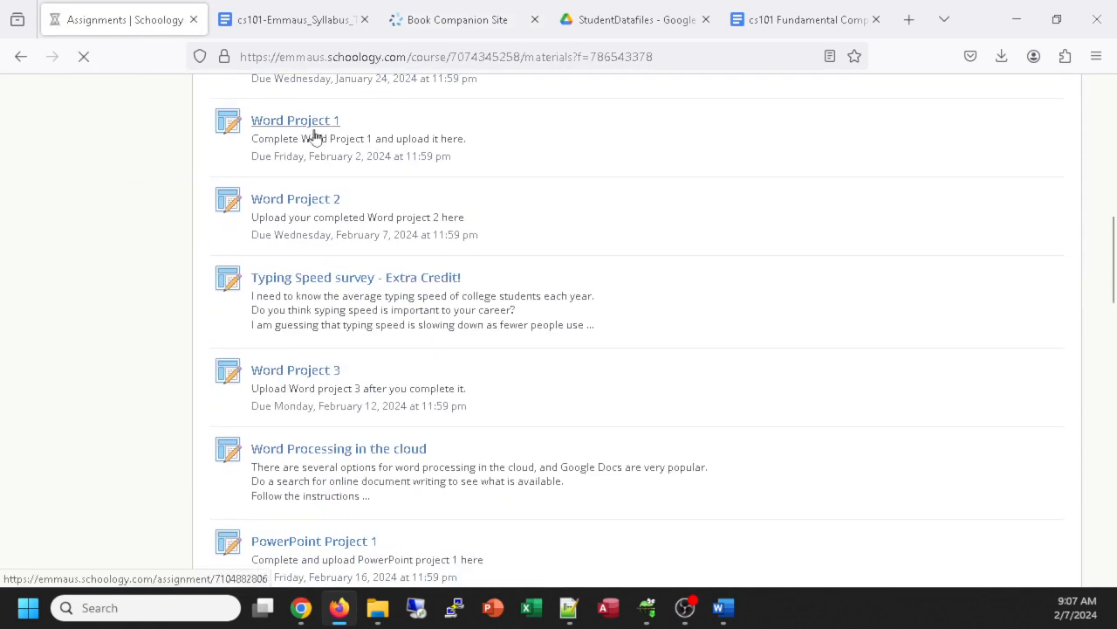
{"action": "left_click", "coordinate": [313, 128]}
{"action": "left_click", "coordinate": [863, 298]}
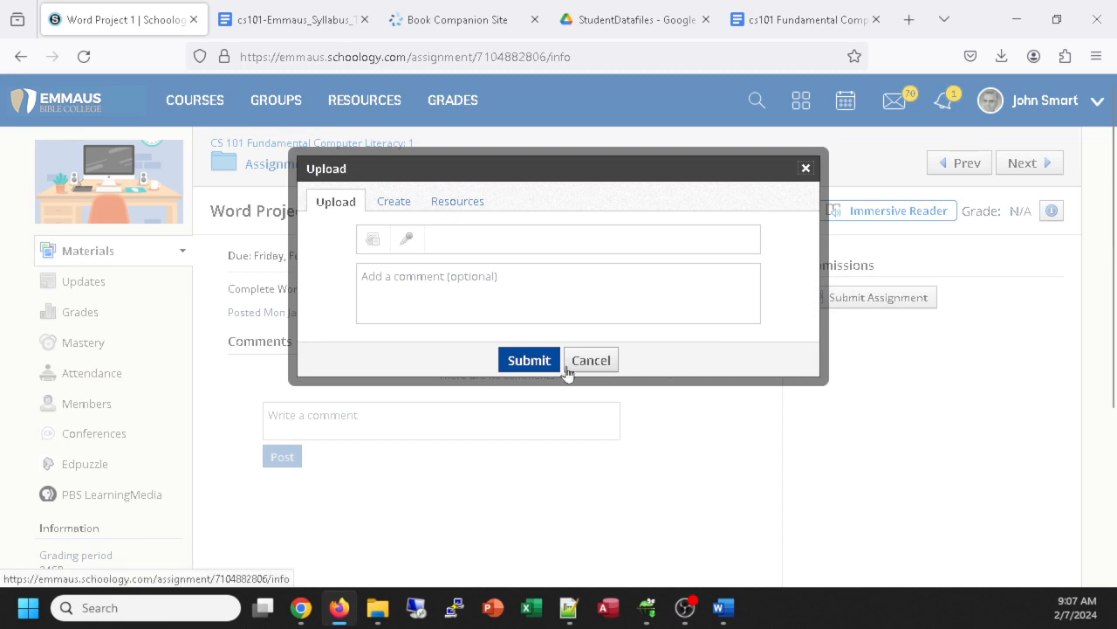
Step: Attach the Wash Your Hands .docx from Documents > cs101 > 2024 Spring > Homework and submit it
{"action": "left_click", "coordinate": [373, 241]}
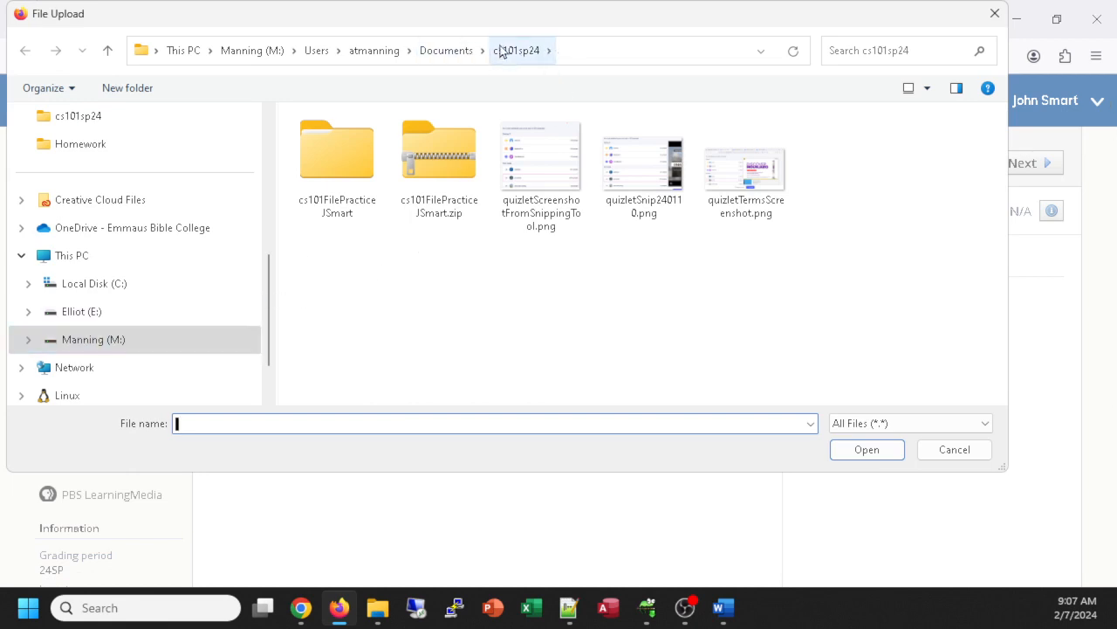
{"action": "left_click", "coordinate": [458, 51]}
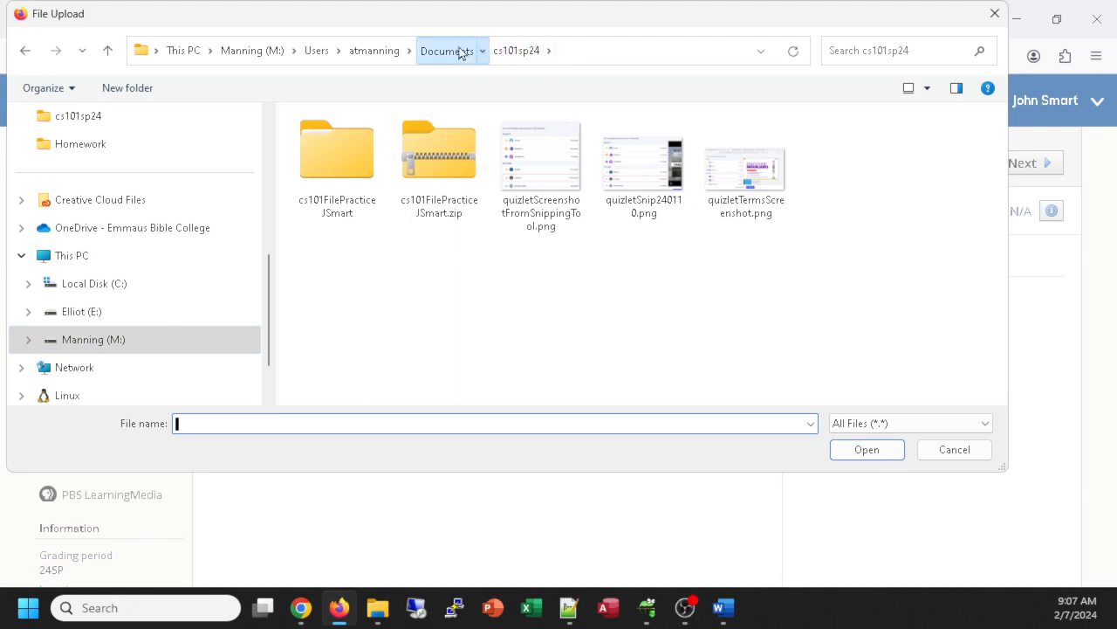
{"action": "double_click", "coordinate": [336, 222]}
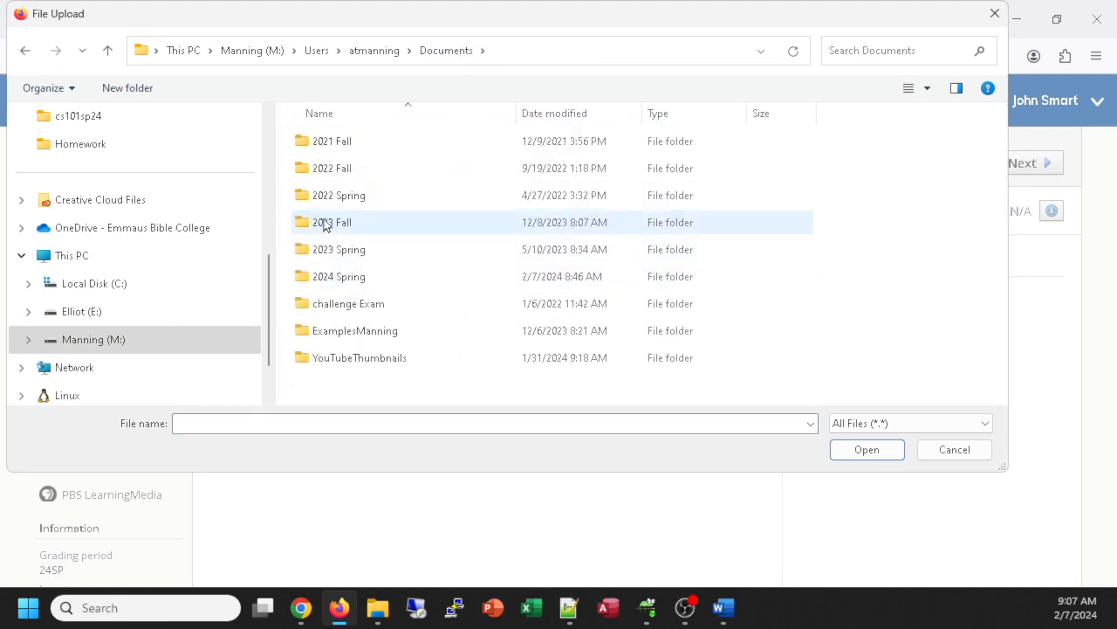
{"action": "double_click", "coordinate": [367, 277]}
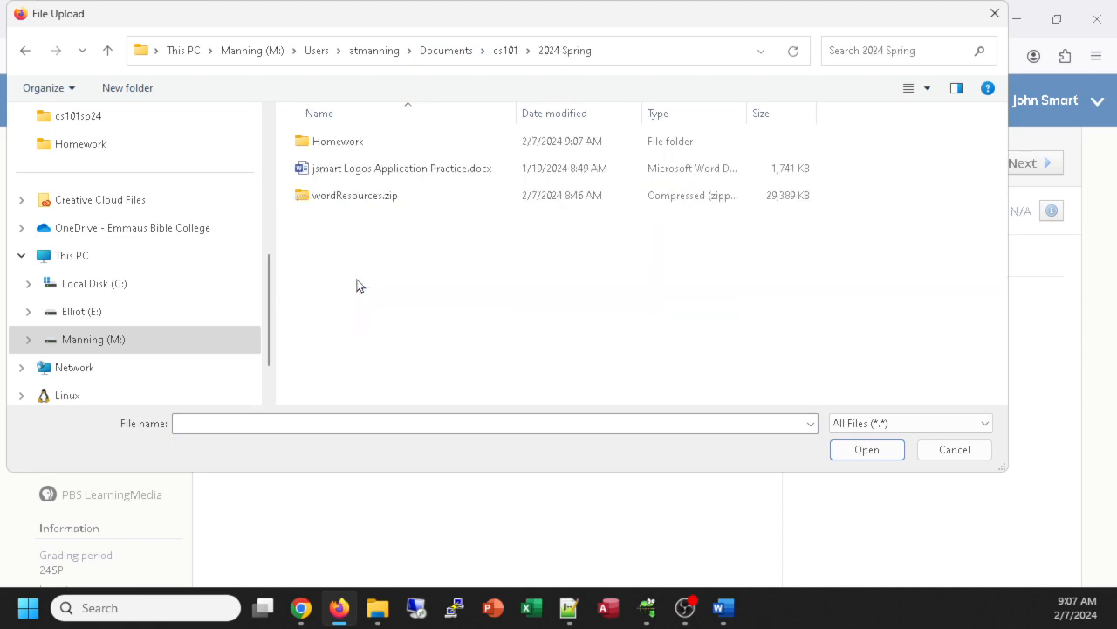
{"action": "double_click", "coordinate": [340, 143]}
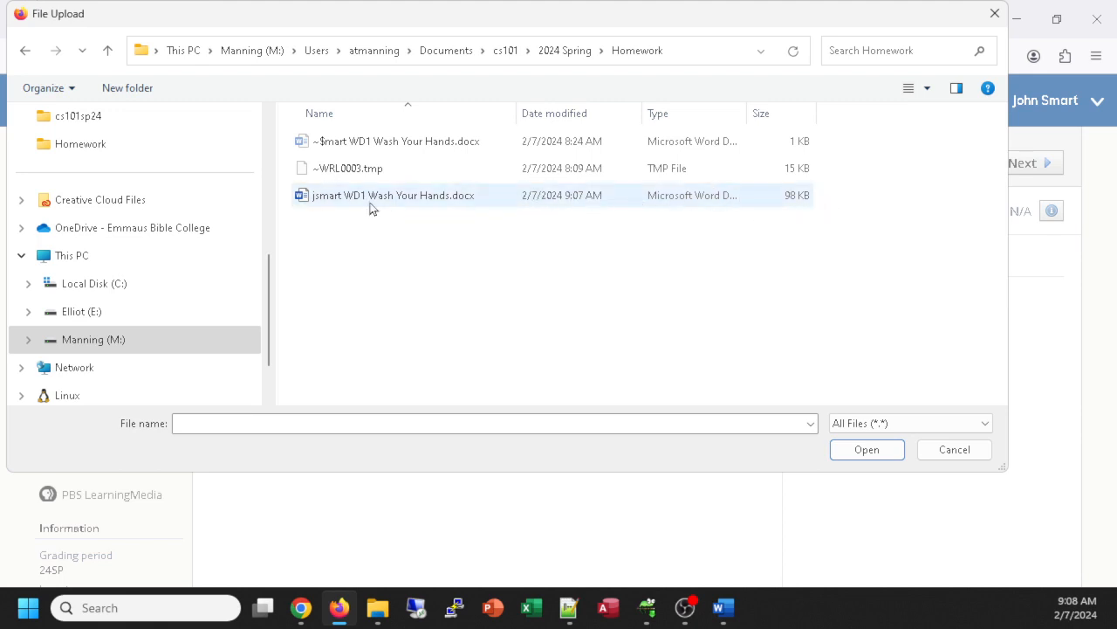
{"action": "double_click", "coordinate": [319, 199]}
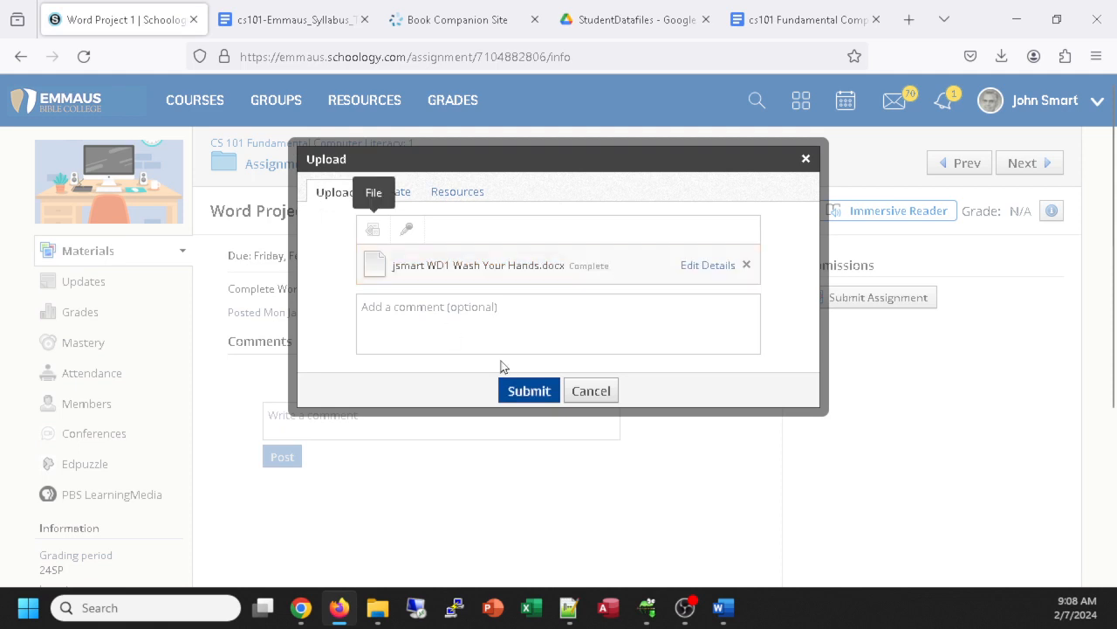
{"action": "left_click", "coordinate": [527, 391]}
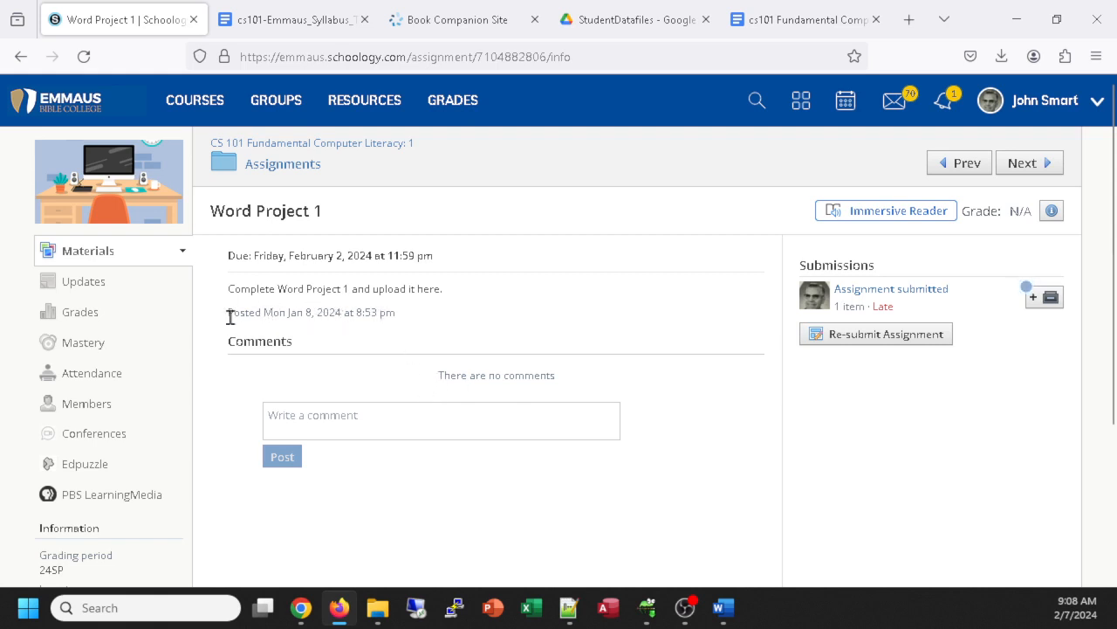
Step: Confirm Word Project 1 shows as submitted, then close the Word flyer window
{"action": "left_click", "coordinate": [346, 256]}
{"action": "left_click", "coordinate": [727, 609]}
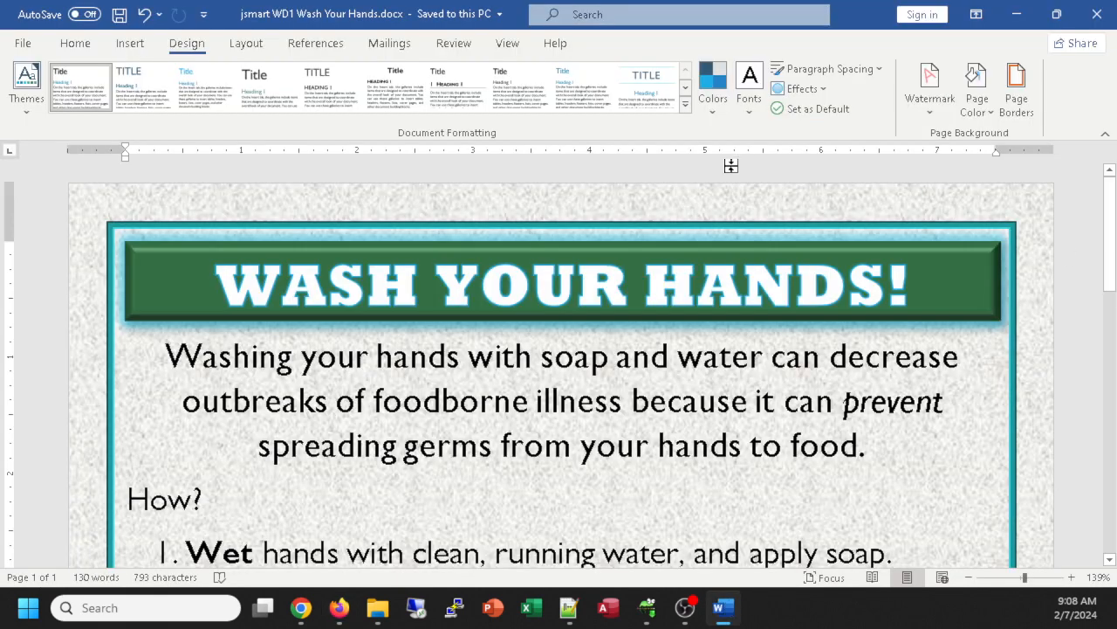
{"action": "left_click", "coordinate": [1098, 15]}
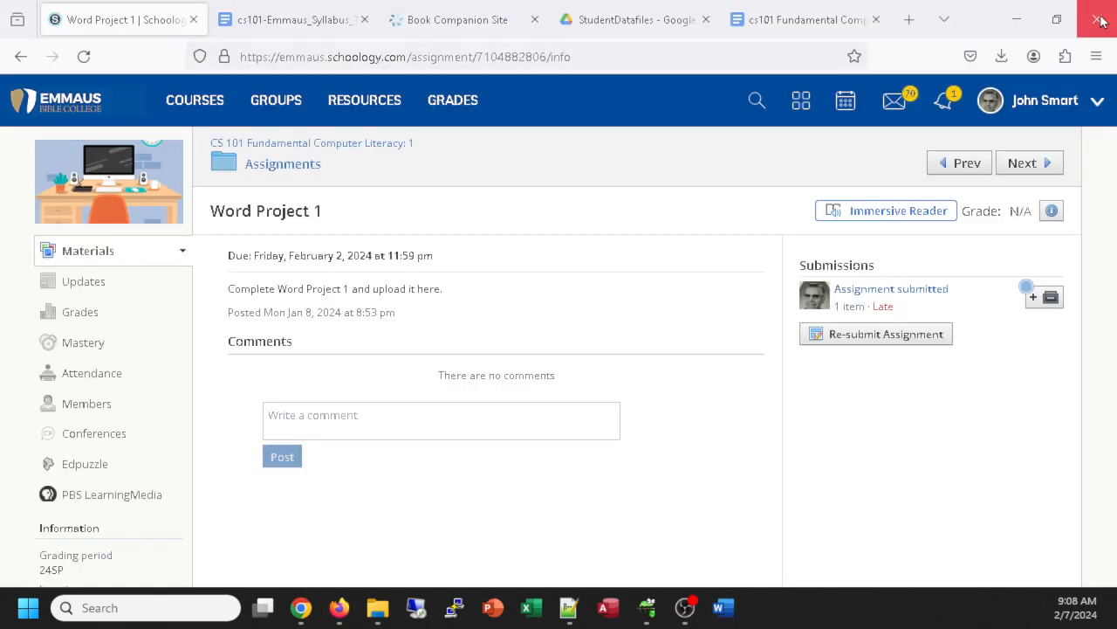